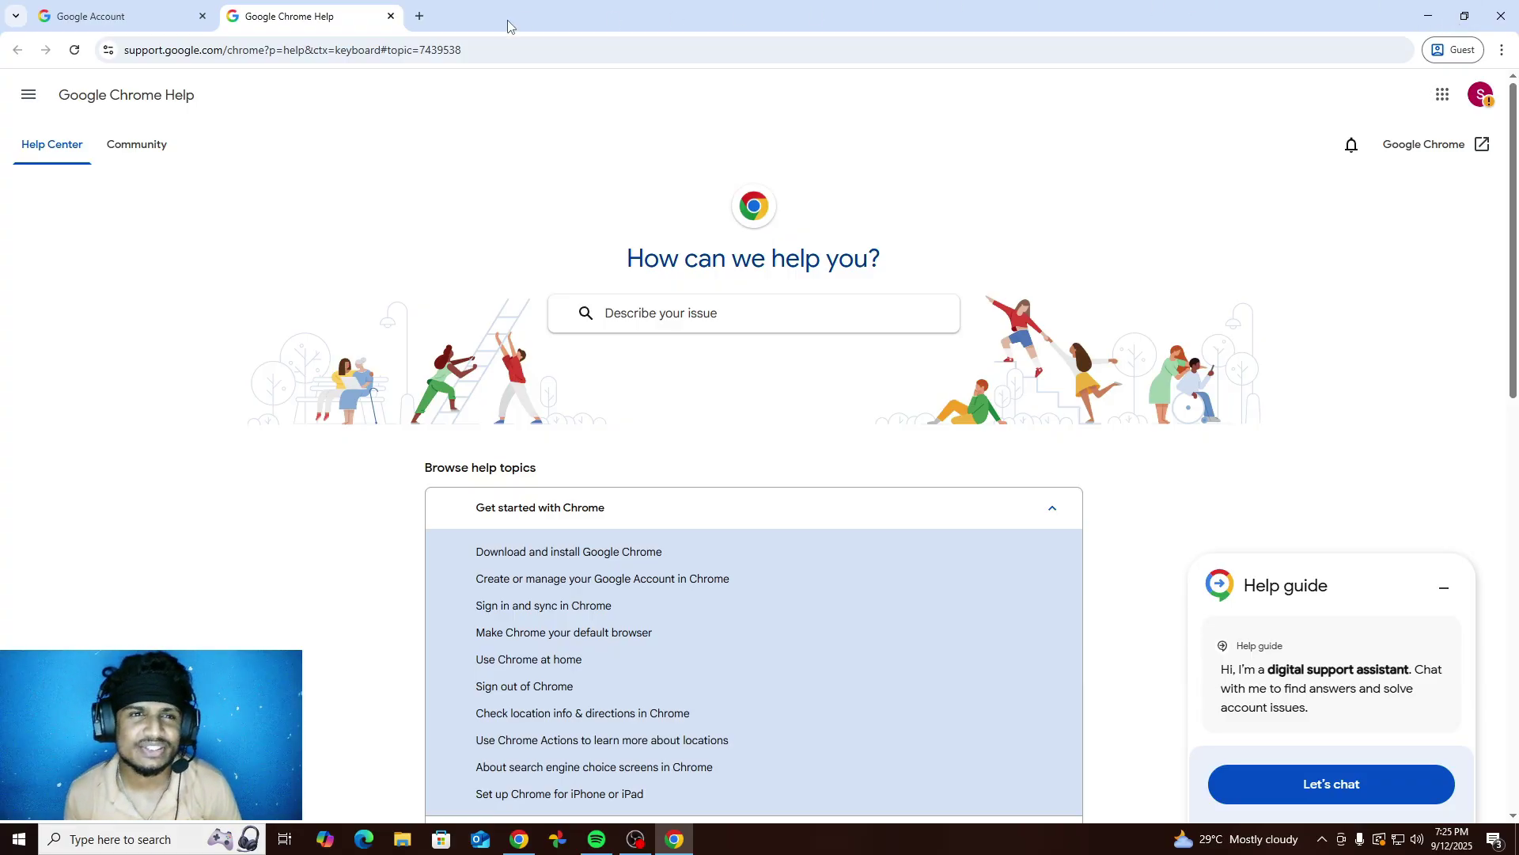
Step: Close the Google Chrome Help tab to return to the Google Account home page
{"action": "left_click", "coordinate": [391, 16]}
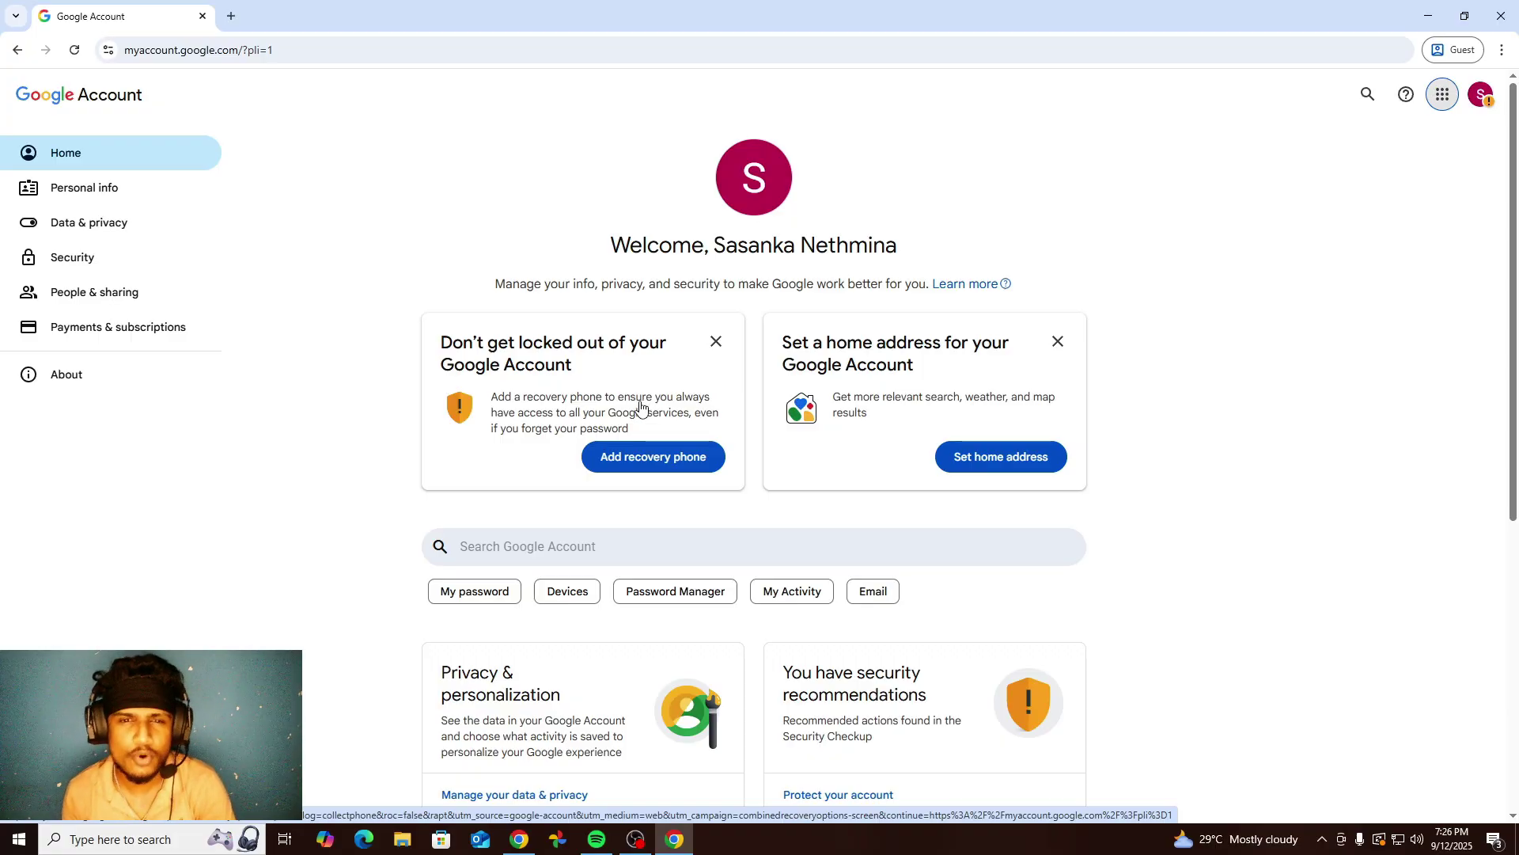
Step: Dismiss the recovery-phone and home-address suggestion cards on the Google Account Home page
{"action": "left_click", "coordinate": [714, 342]}
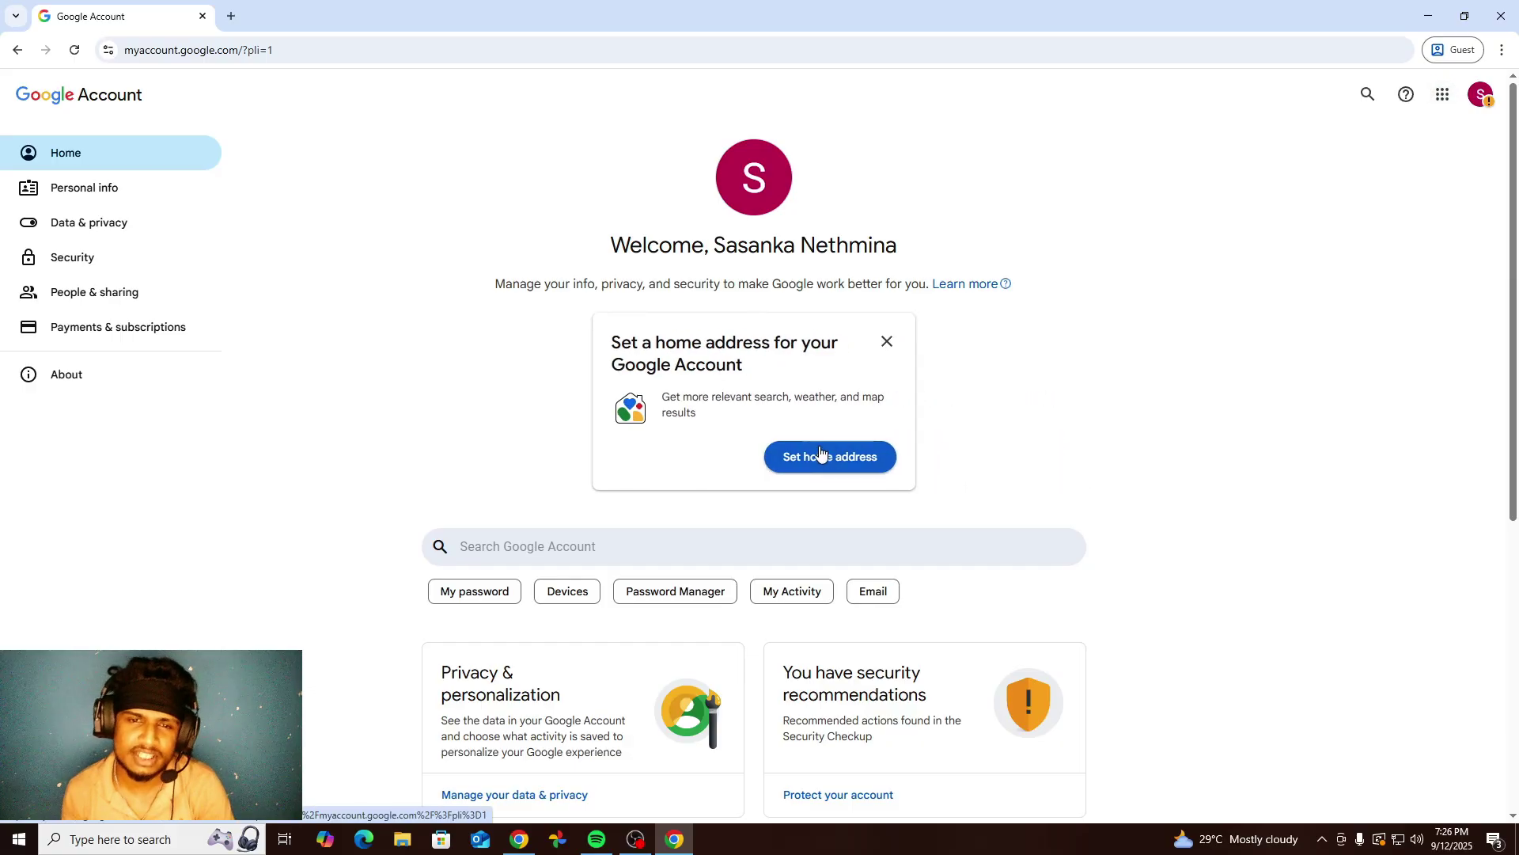
{"action": "left_click", "coordinate": [887, 341]}
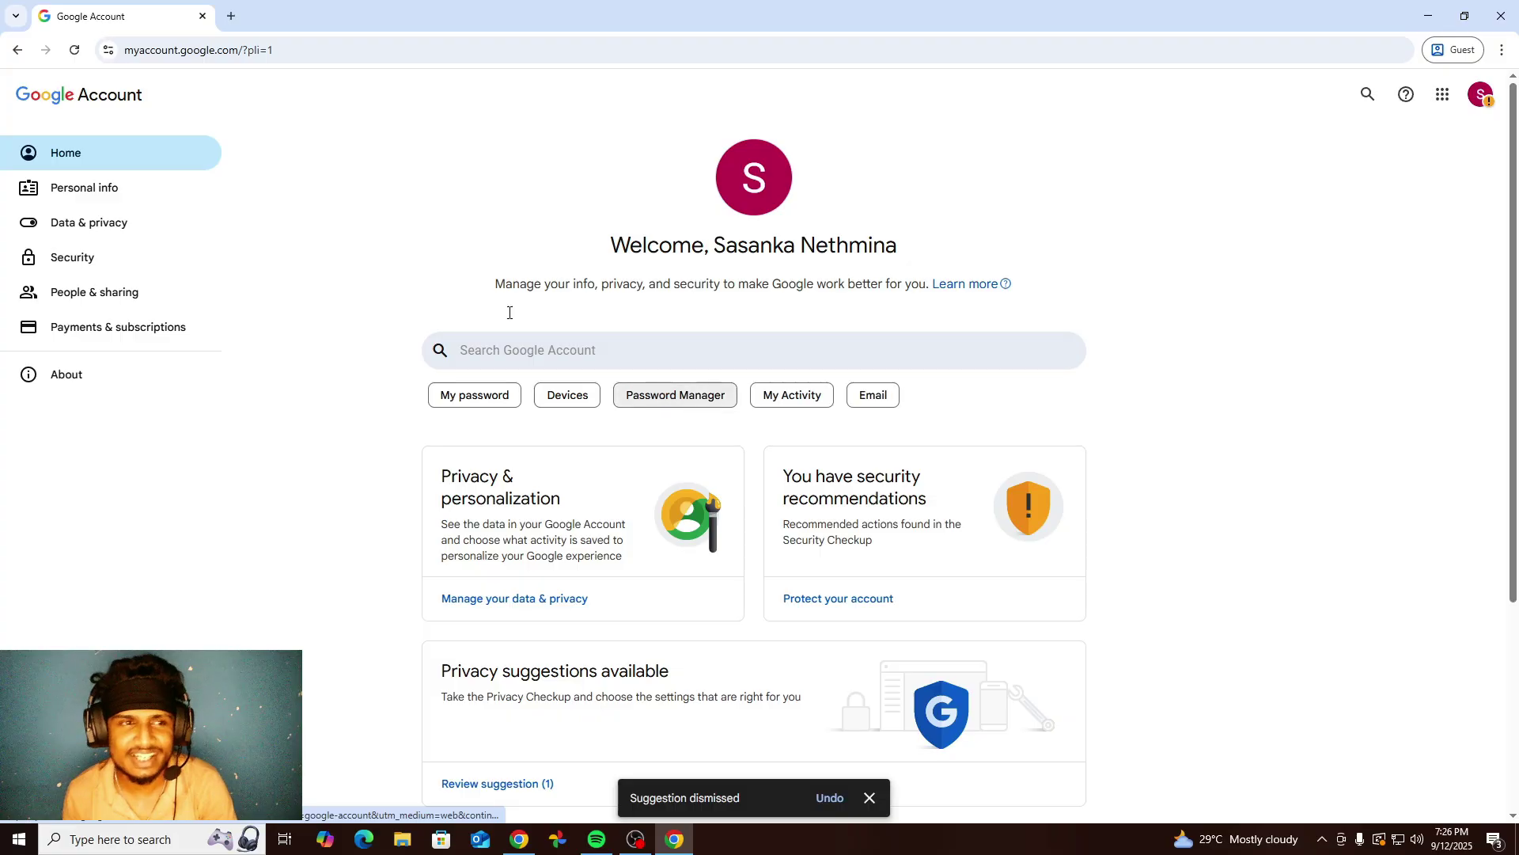
{"action": "scroll", "coordinate": [557, 217], "scroll_direction": "down", "scroll_amount": 4}
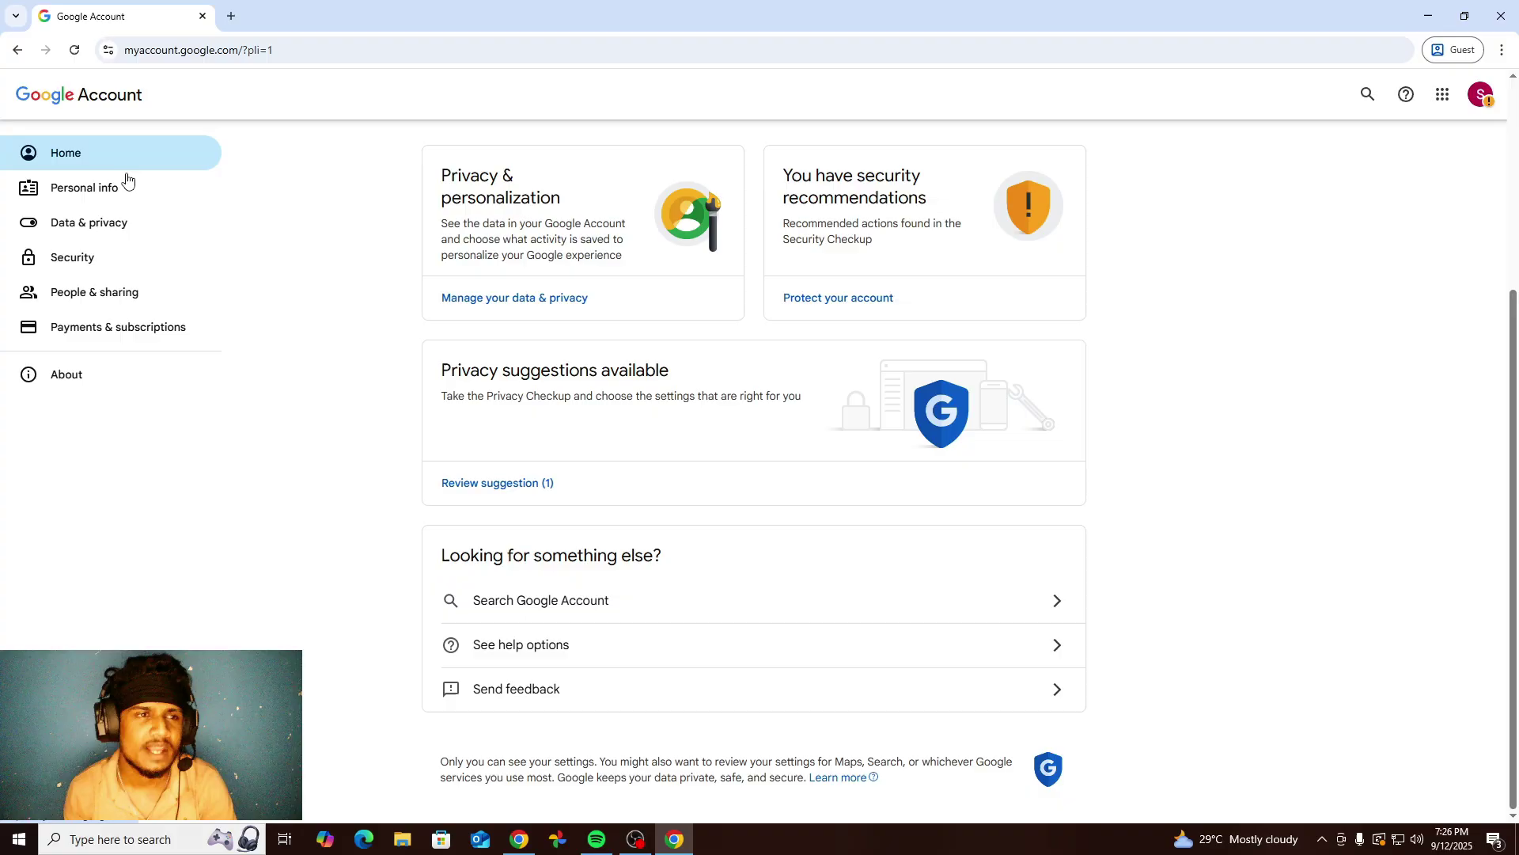
Step: Go to Personal info, then view and close the Google apps list and profile picture dialog
{"action": "left_click", "coordinate": [154, 187]}
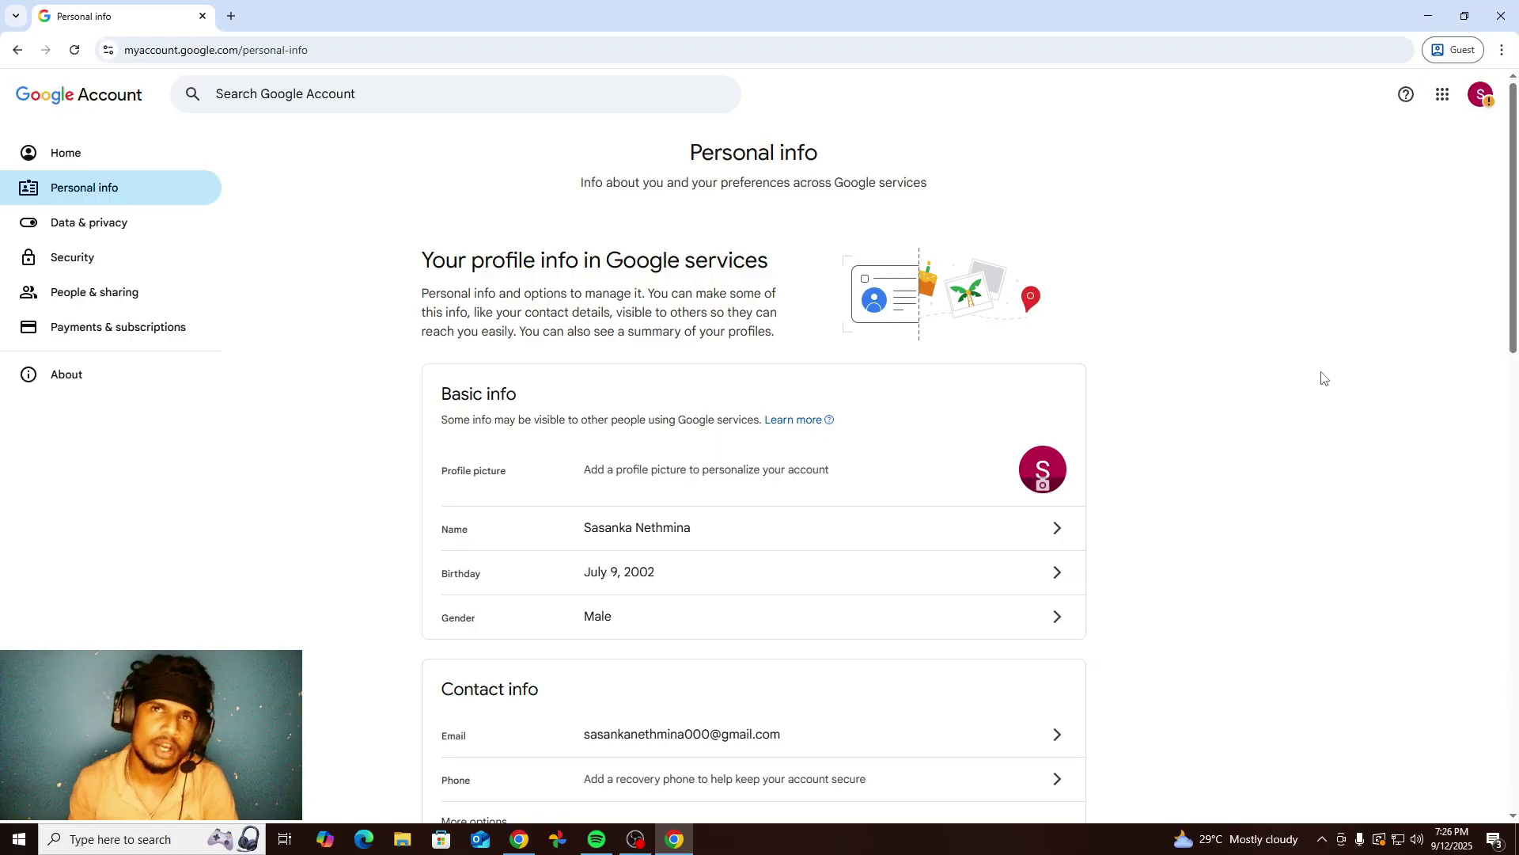
{"action": "left_click", "coordinate": [1442, 94]}
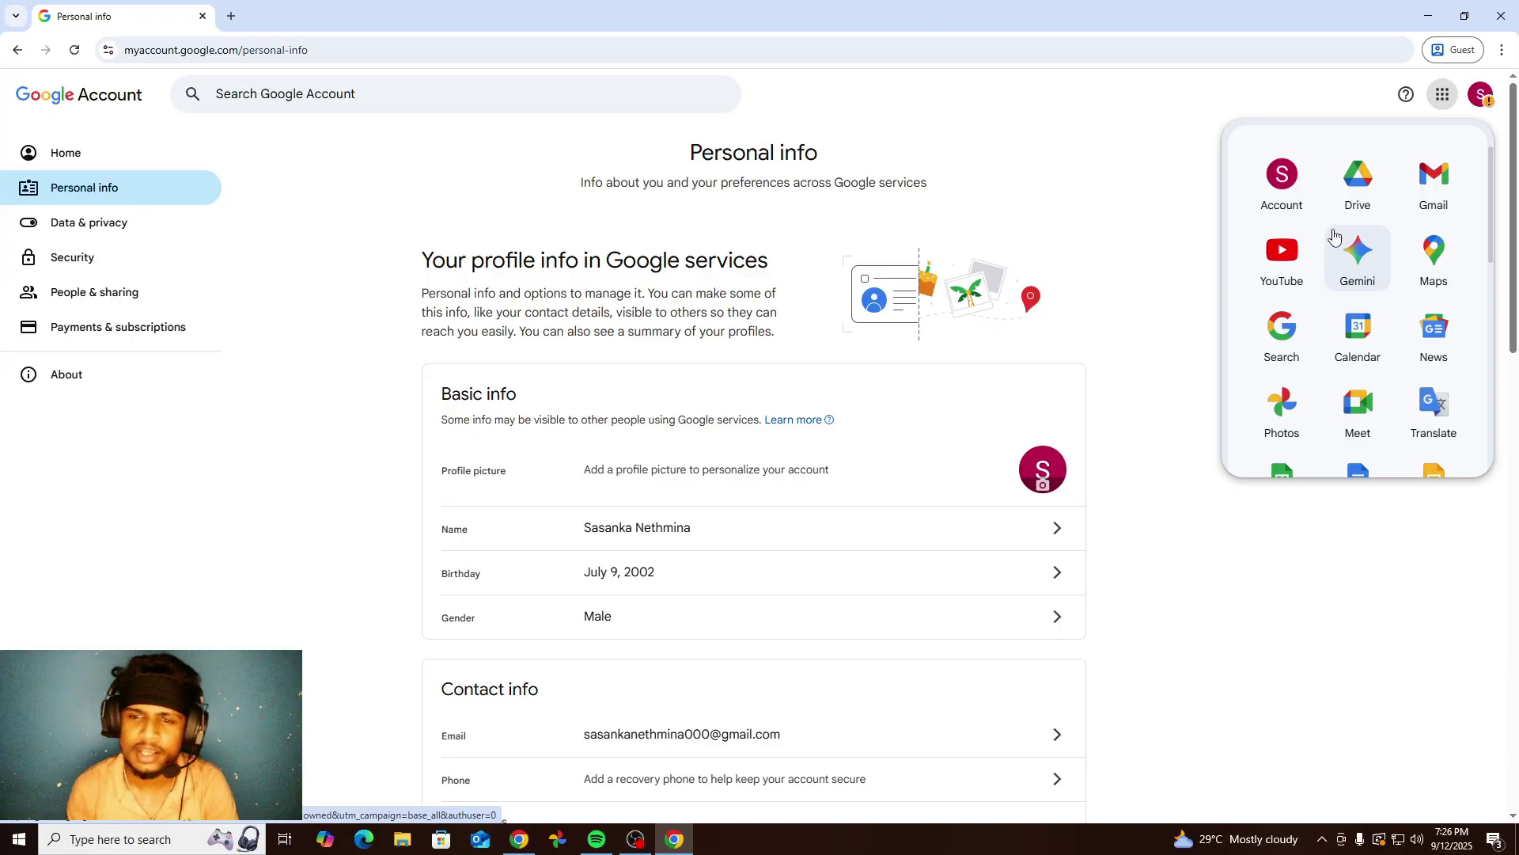
{"action": "left_click", "coordinate": [1071, 380]}
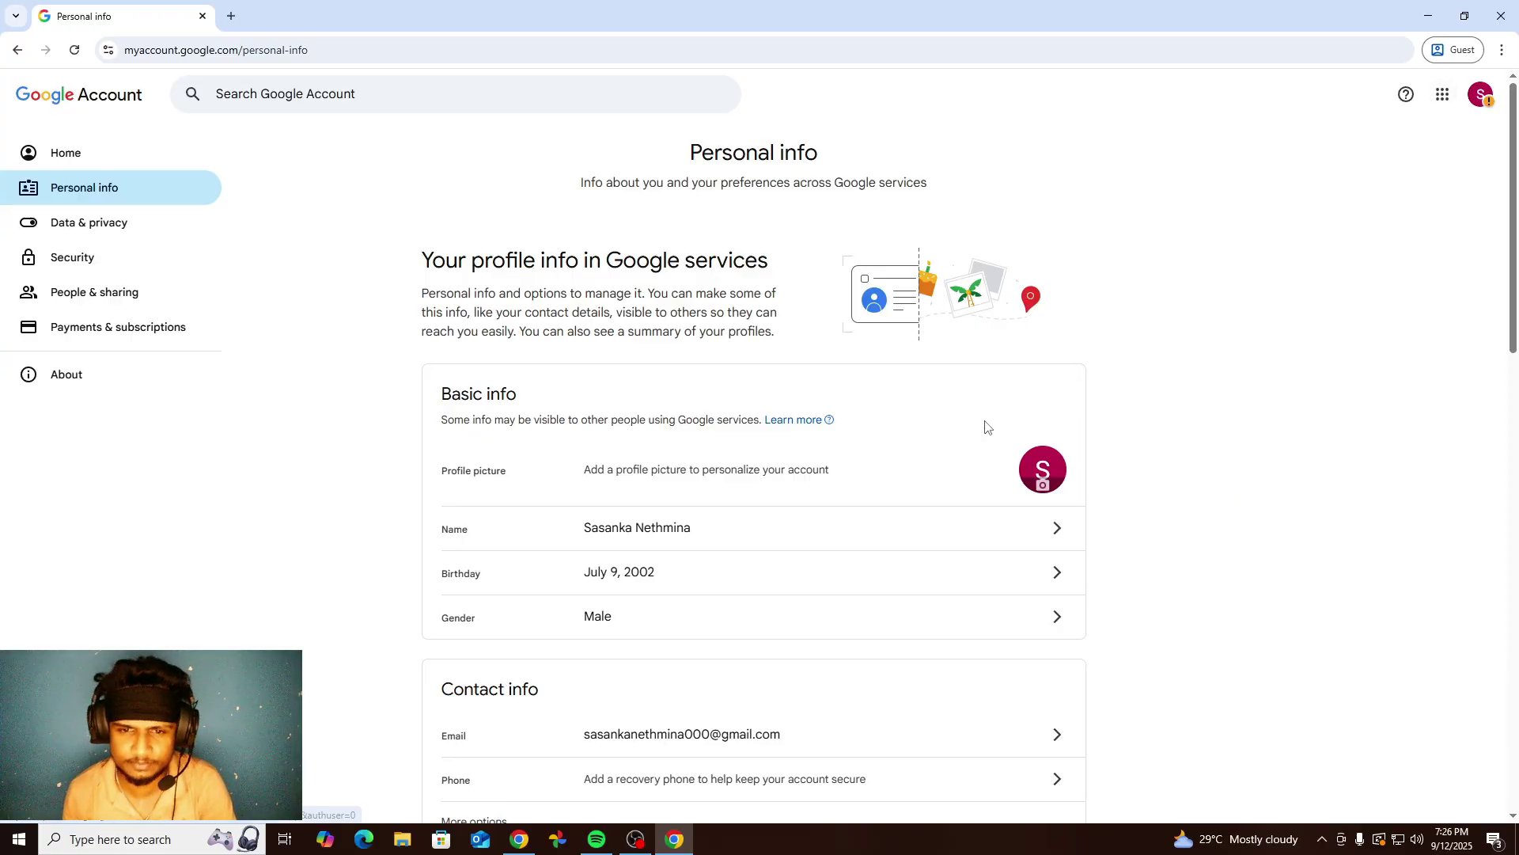
{"action": "left_click", "coordinate": [795, 470]}
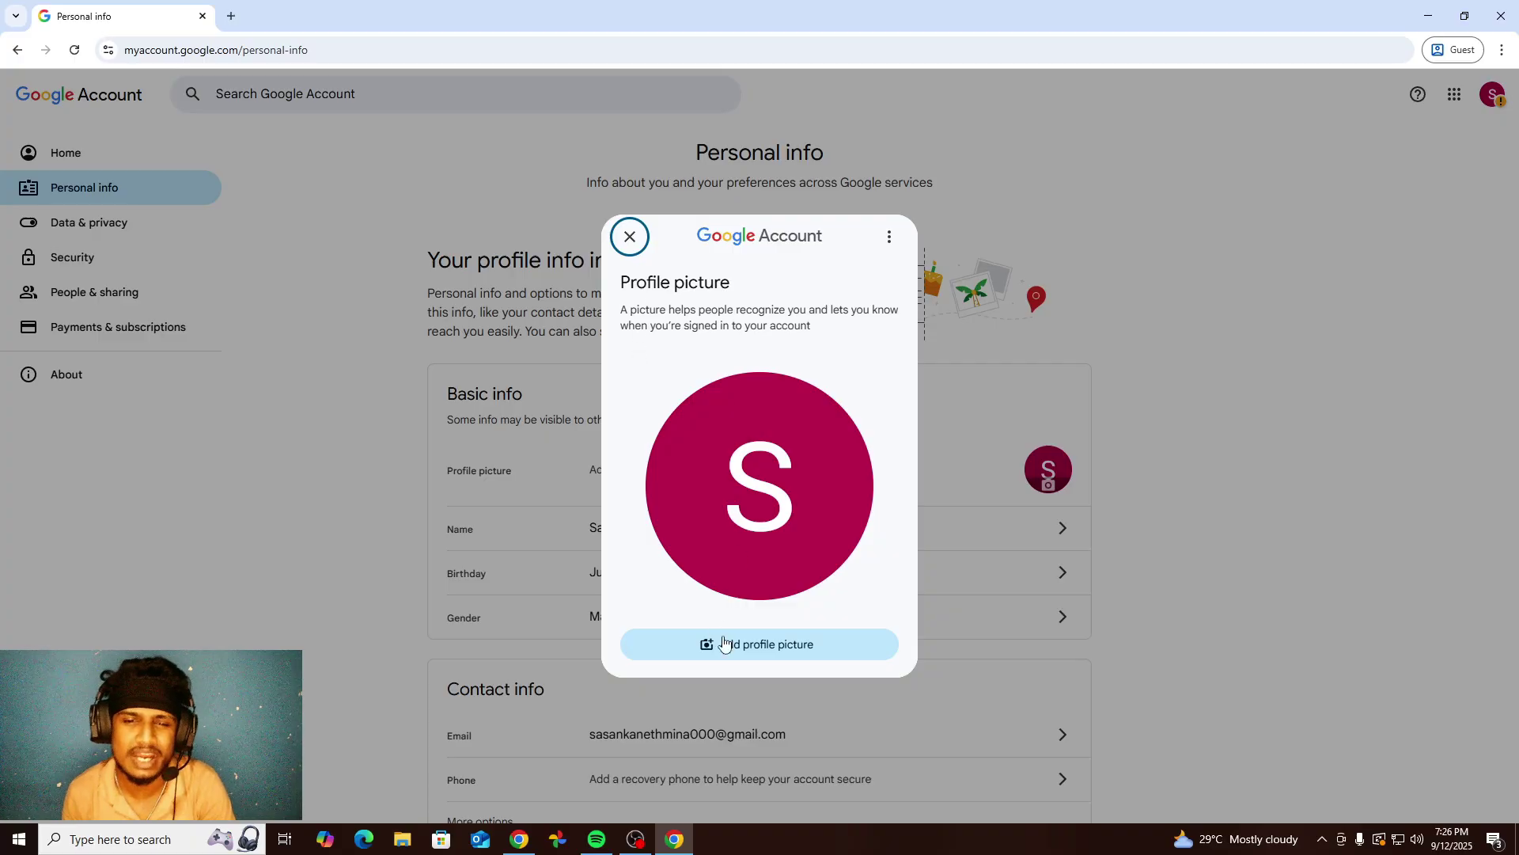
{"action": "left_click", "coordinate": [1078, 421]}
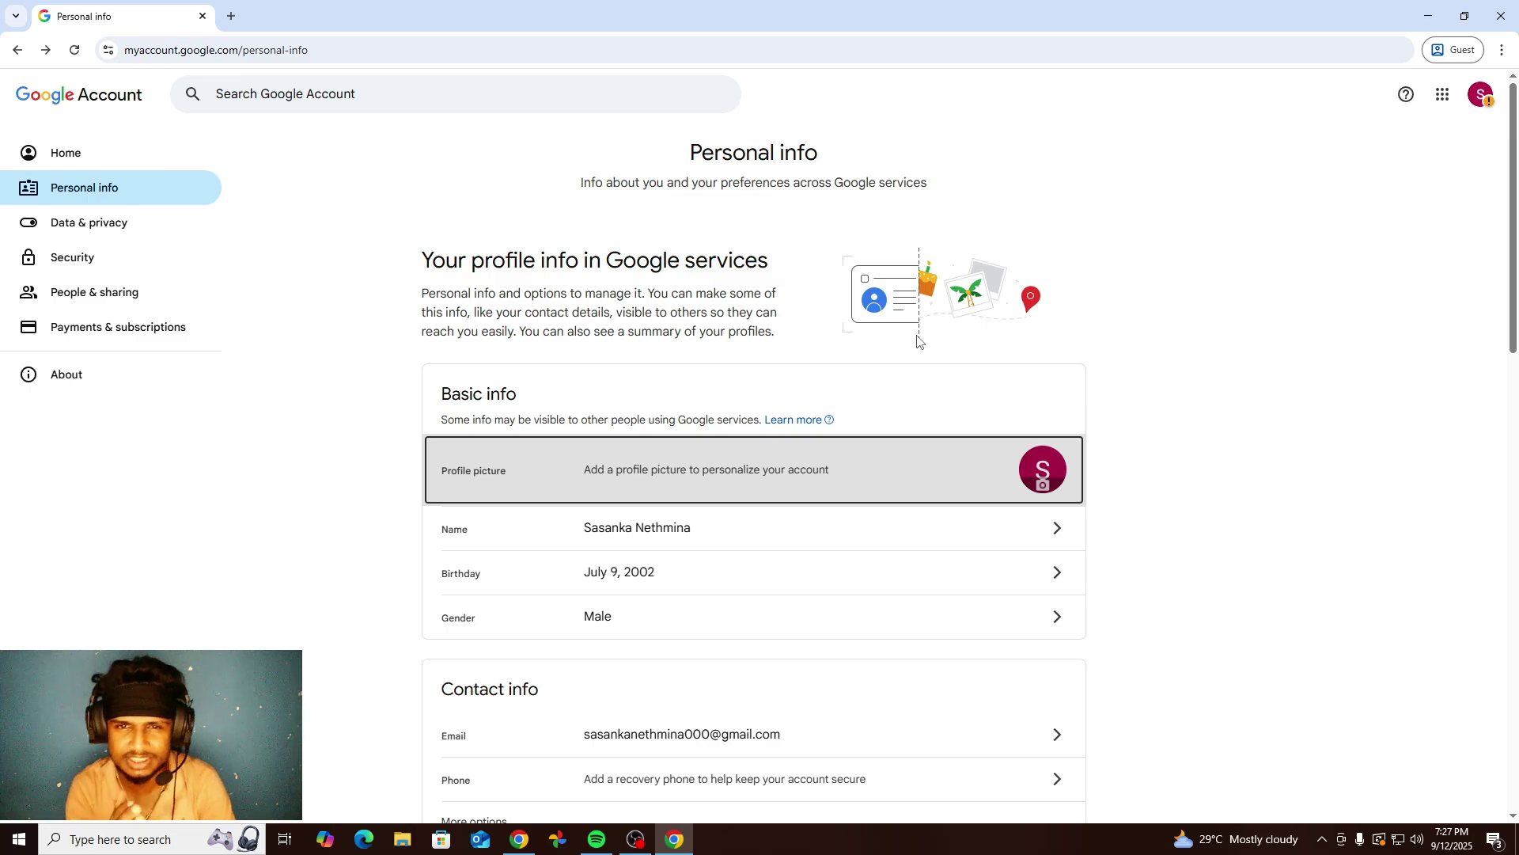
{"action": "left_click", "coordinate": [1480, 94]}
{"action": "left_click_drag", "start_coordinate": [1249, 145], "coordinate": [1243, 150]}
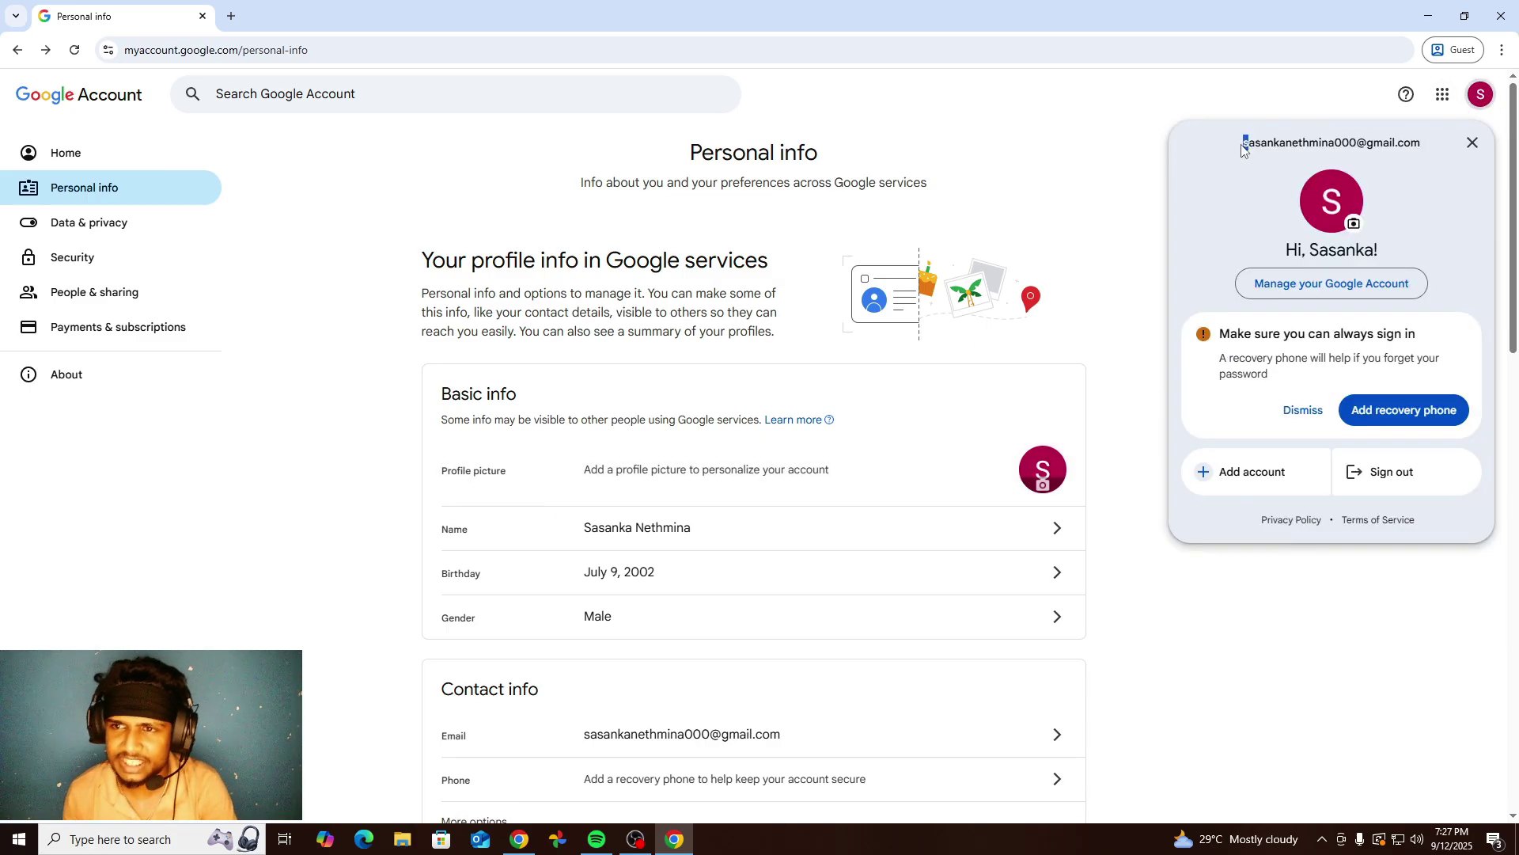
{"action": "left_click", "coordinate": [1108, 176]}
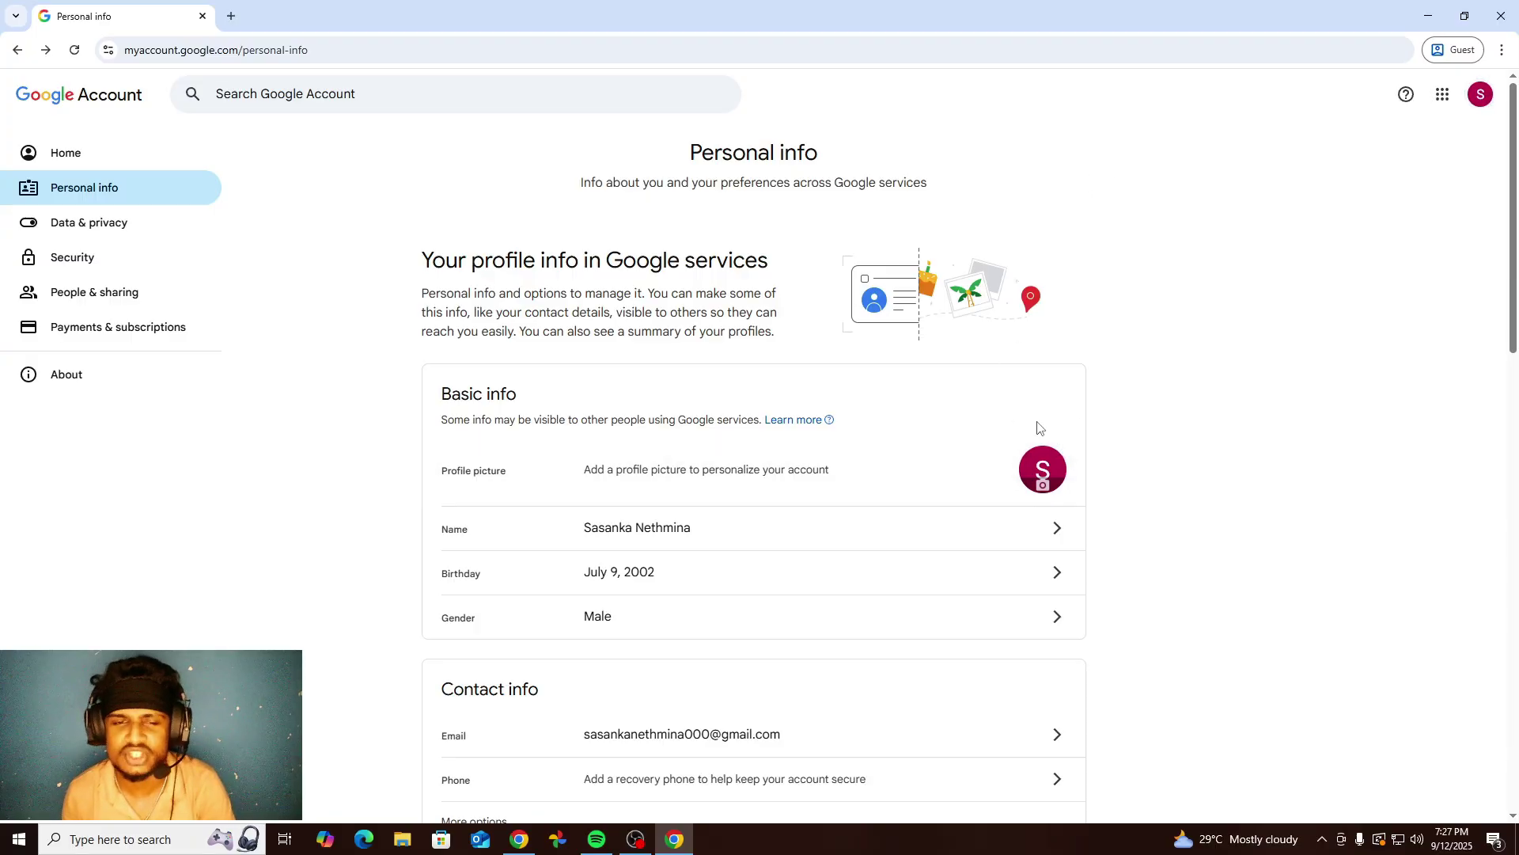
{"action": "left_click", "coordinate": [1473, 101]}
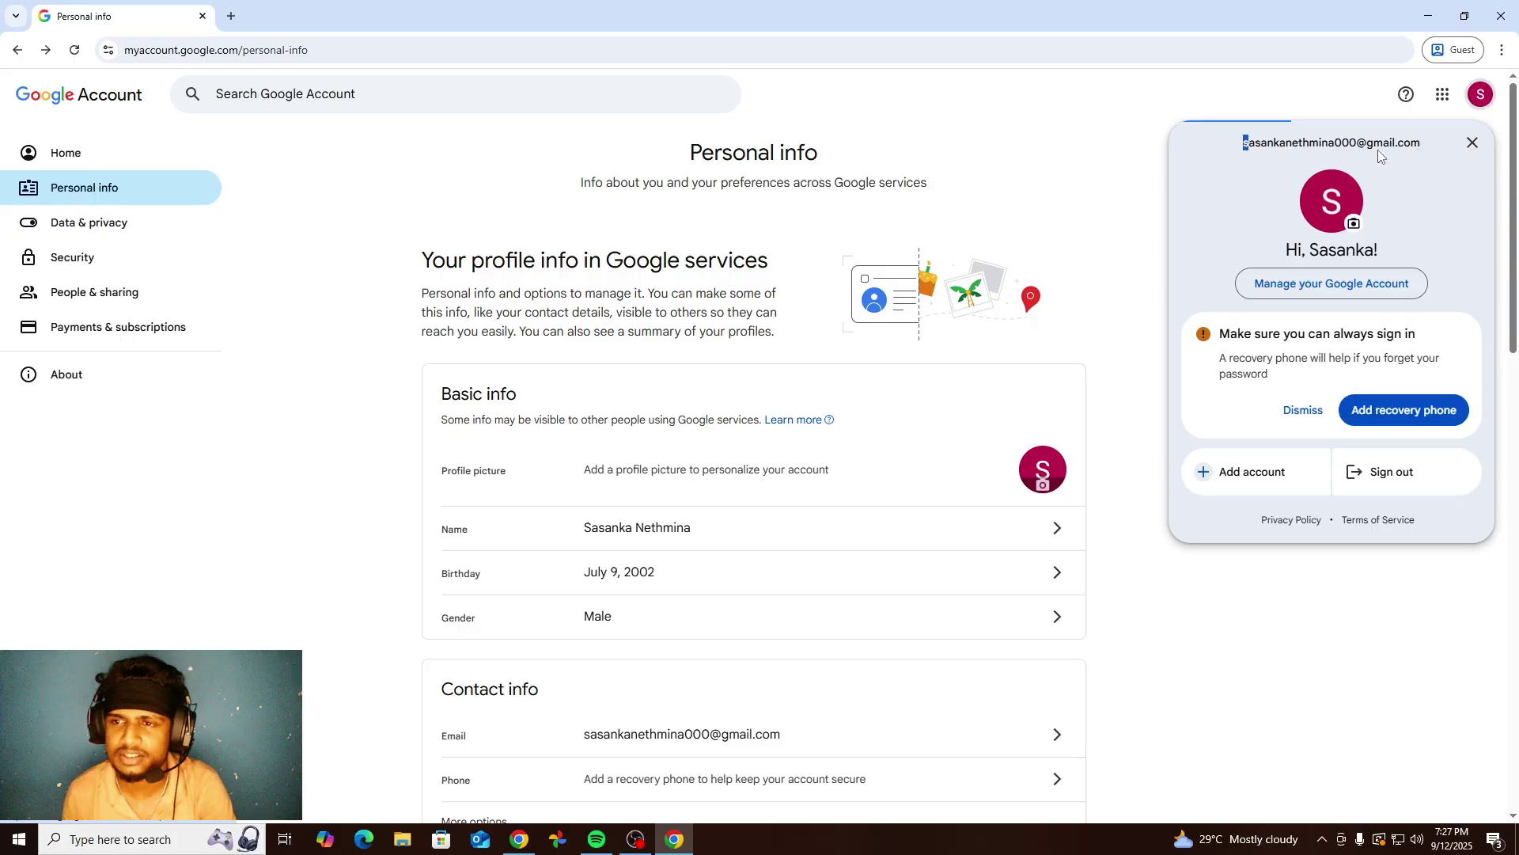
{"action": "left_click_drag", "start_coordinate": [1233, 151], "coordinate": [1384, 158]}
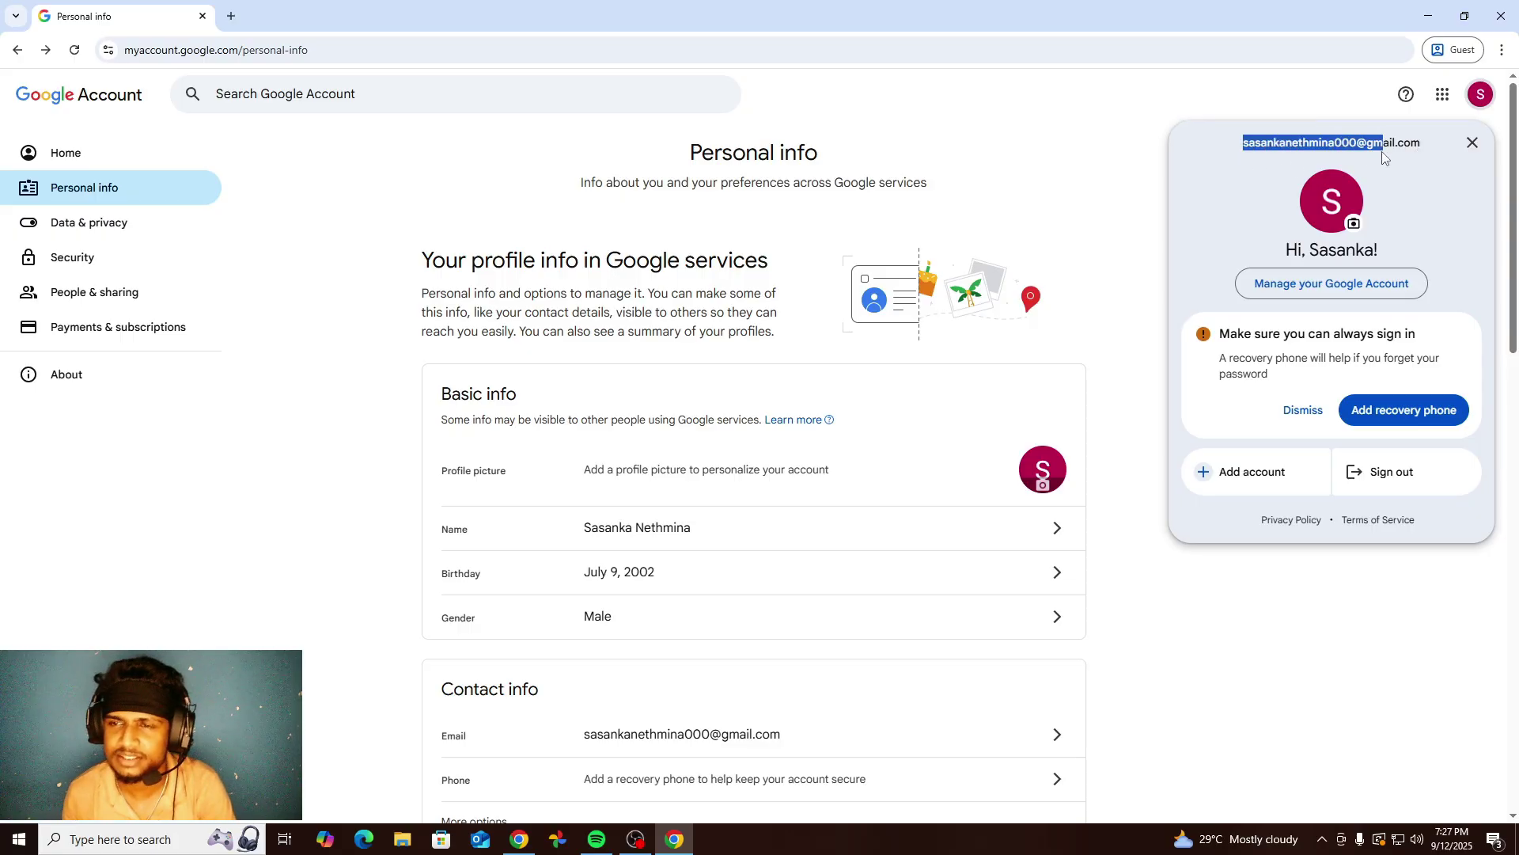
{"action": "left_click", "coordinate": [1047, 135]}
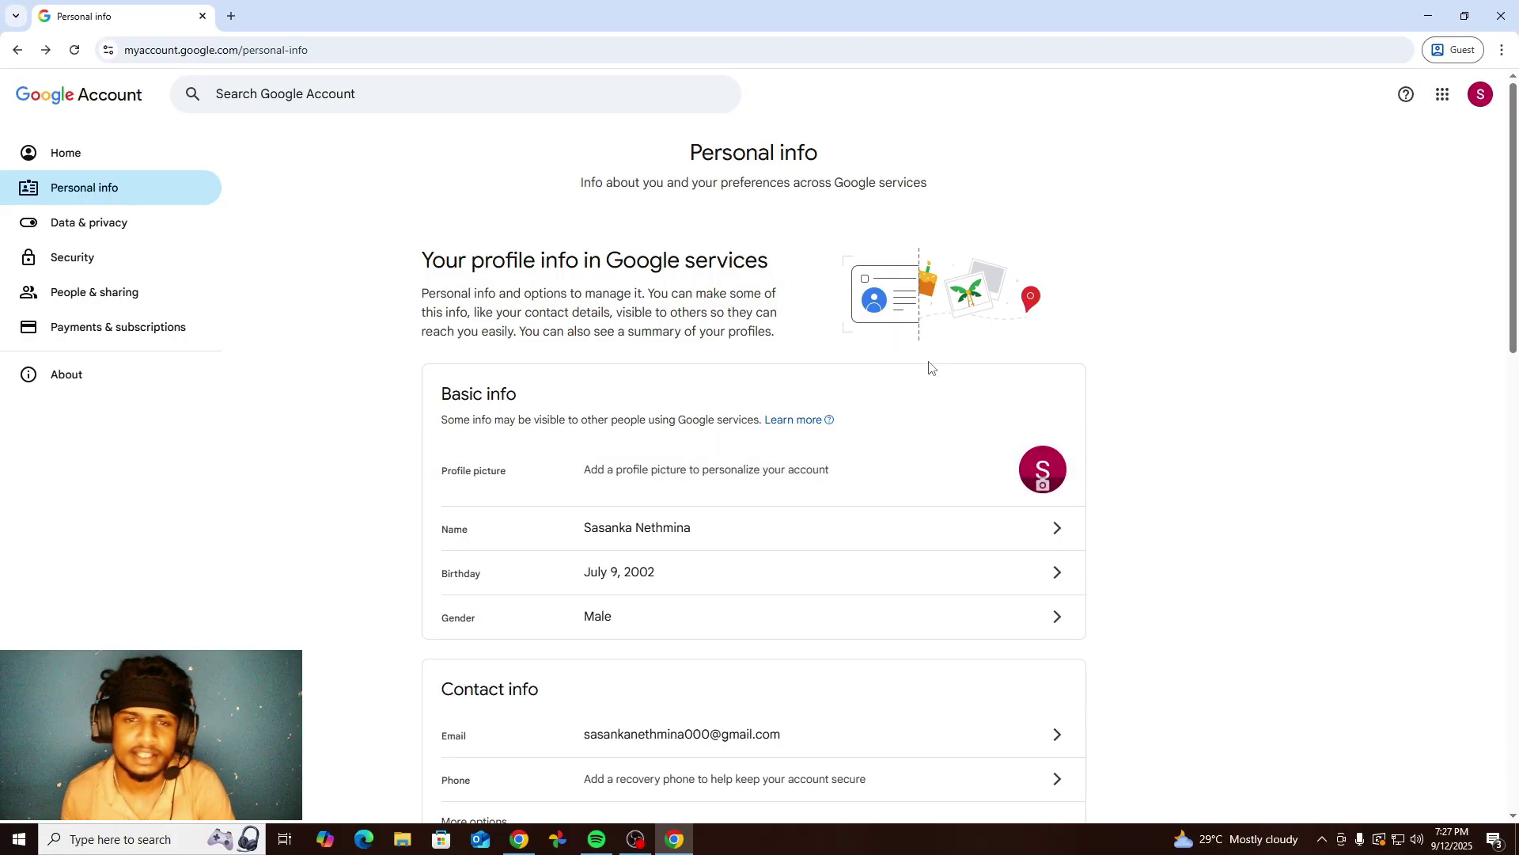
{"action": "scroll", "coordinate": [950, 385], "scroll_direction": "down", "scroll_amount": 2}
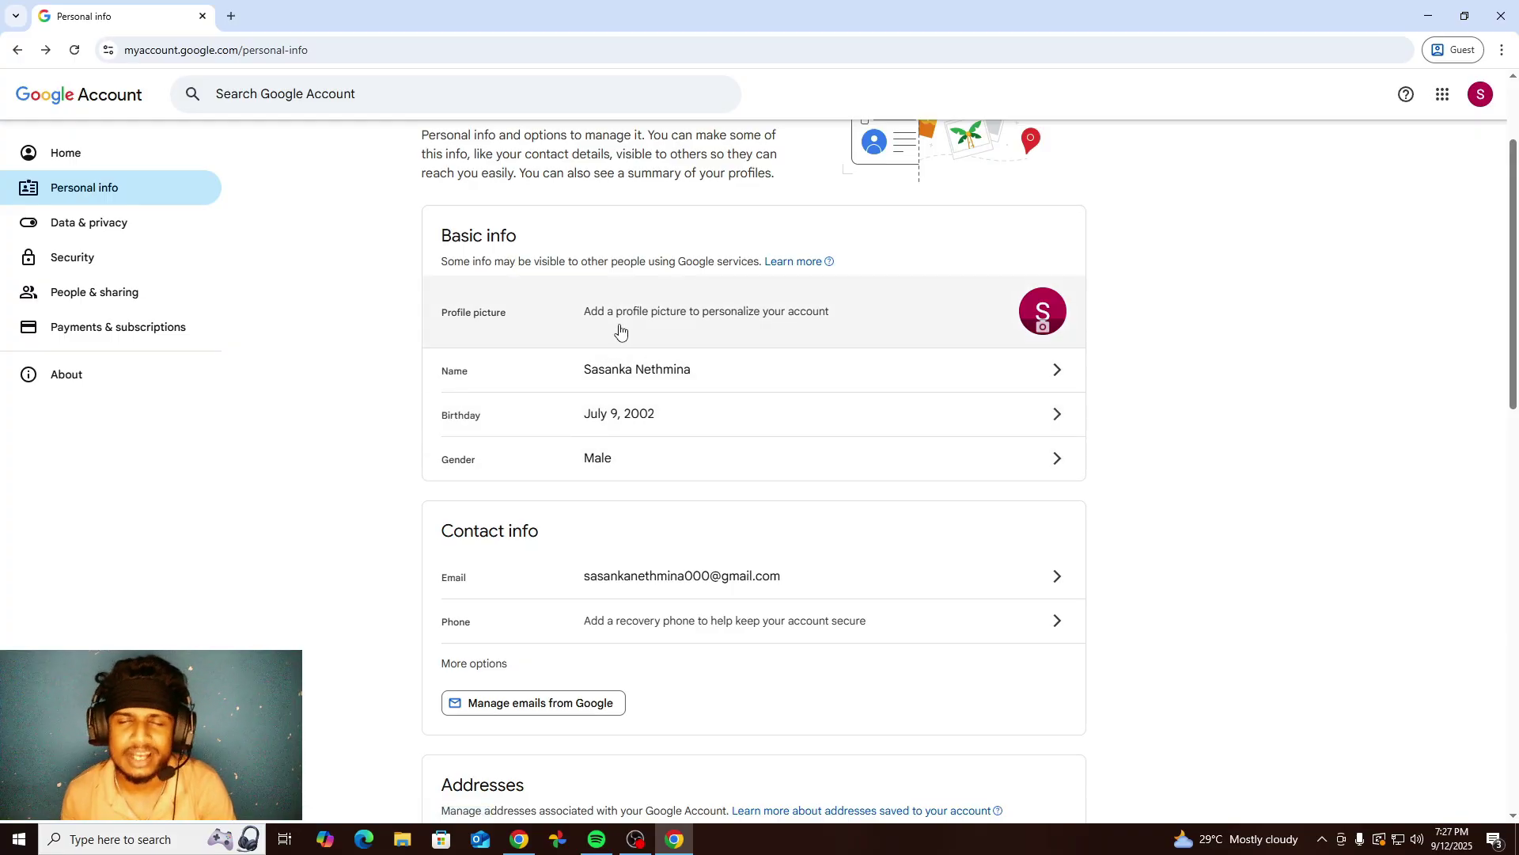
{"action": "scroll", "coordinate": [621, 330], "scroll_direction": "down", "scroll_amount": 2}
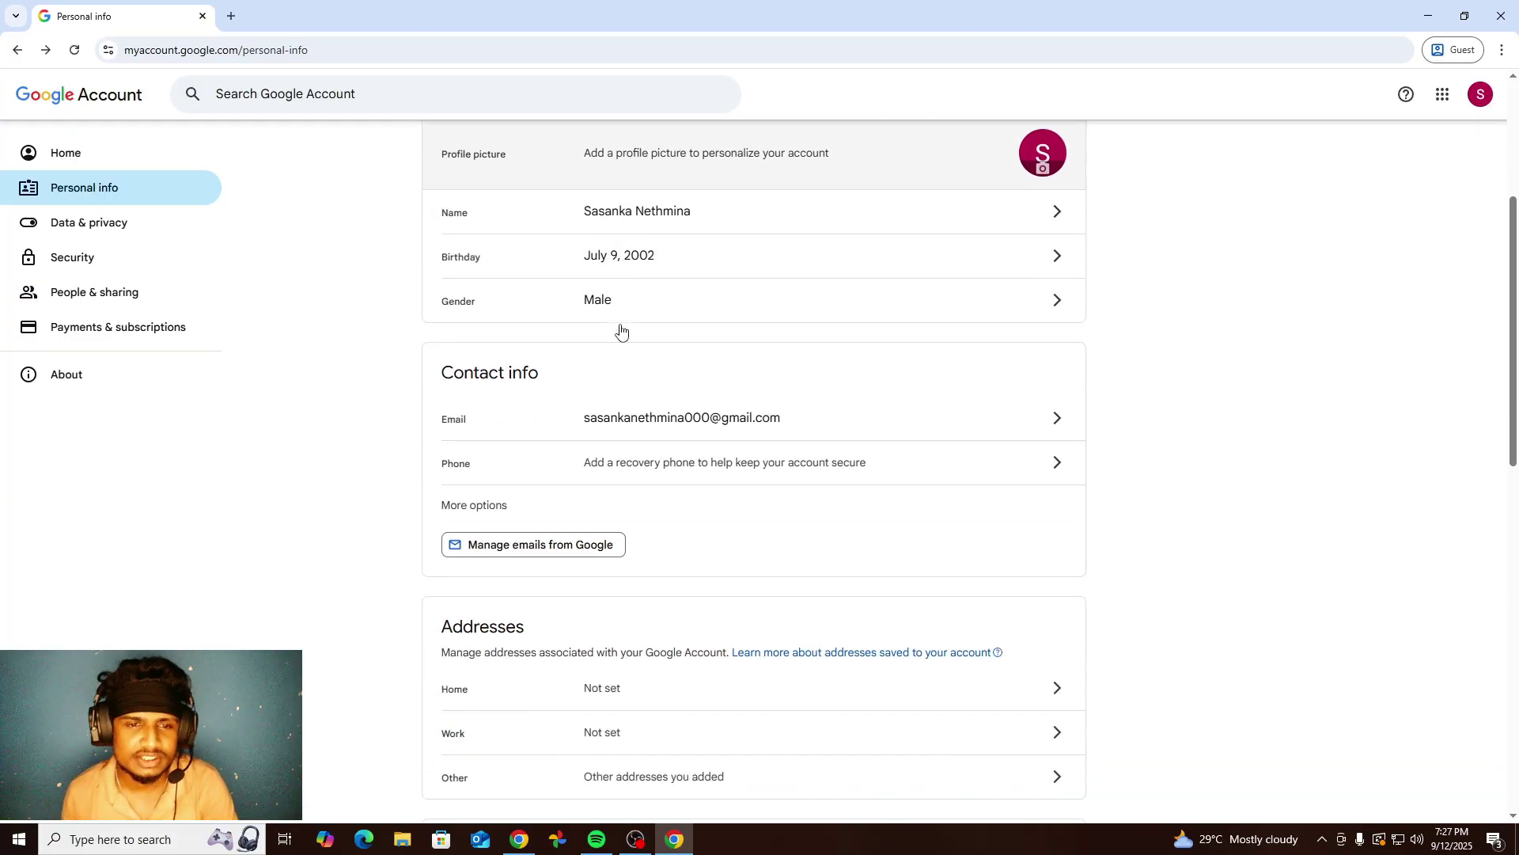
{"action": "left_click", "coordinate": [487, 416]}
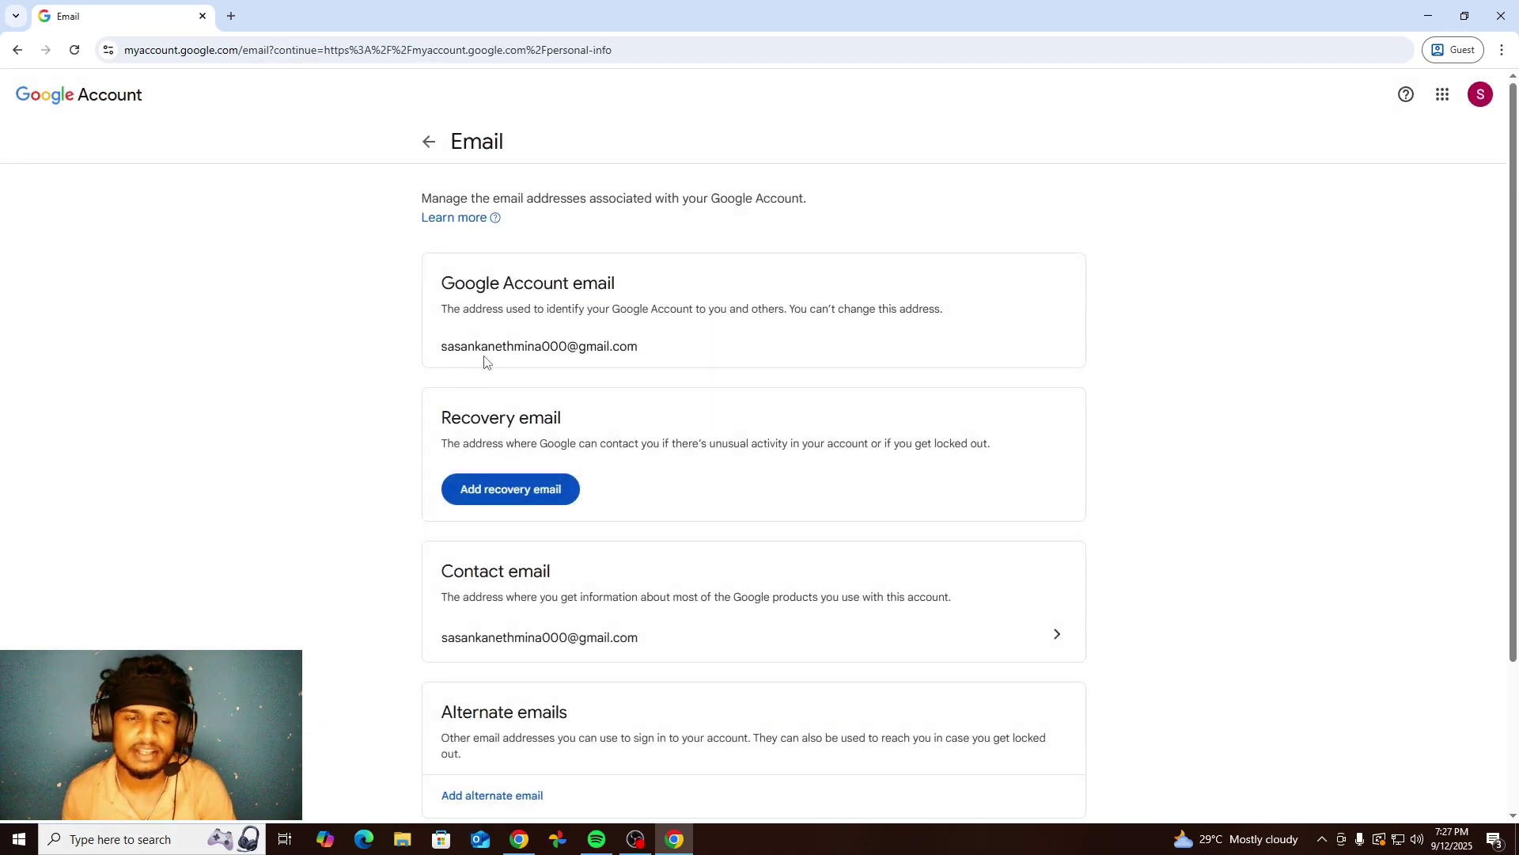
{"action": "left_click", "coordinate": [429, 143]}
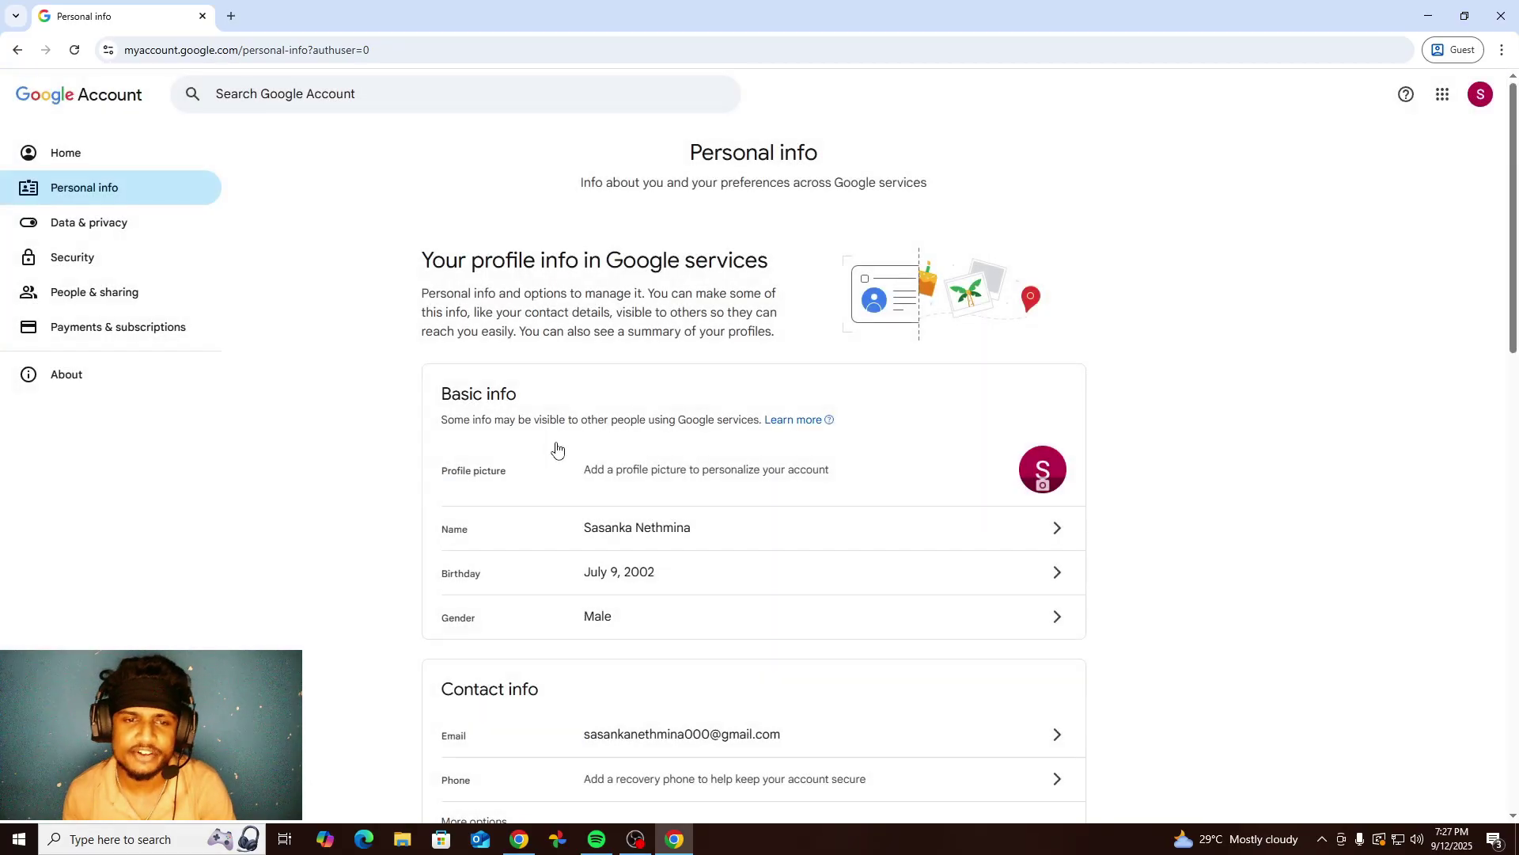
{"action": "left_click", "coordinate": [610, 530]}
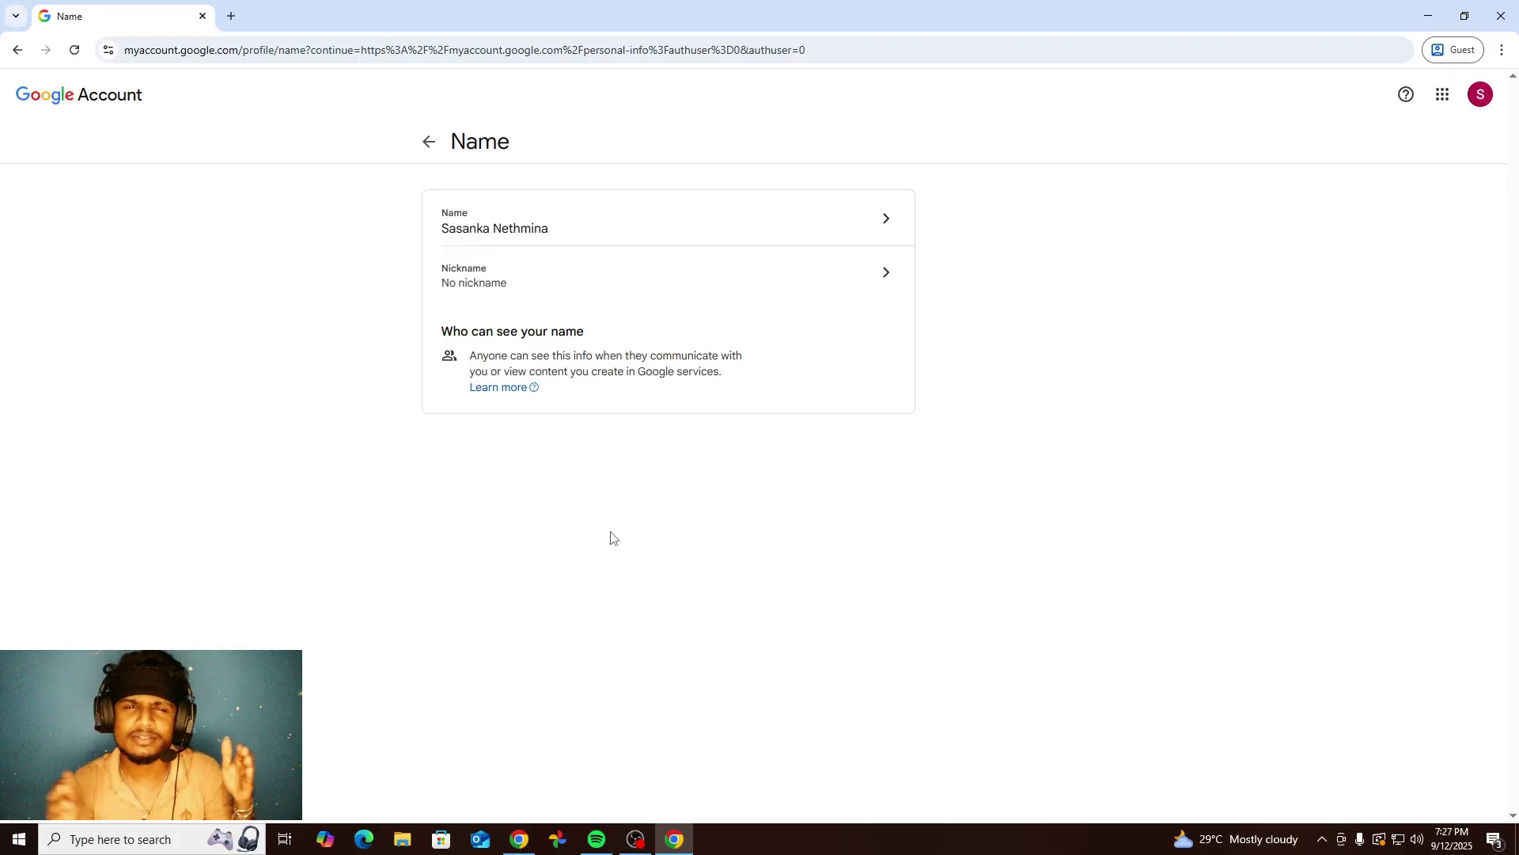
{"action": "left_click", "coordinate": [425, 142]}
{"action": "scroll", "coordinate": [633, 568], "scroll_direction": "down", "scroll_amount": 2}
{"action": "left_click", "coordinate": [675, 587]}
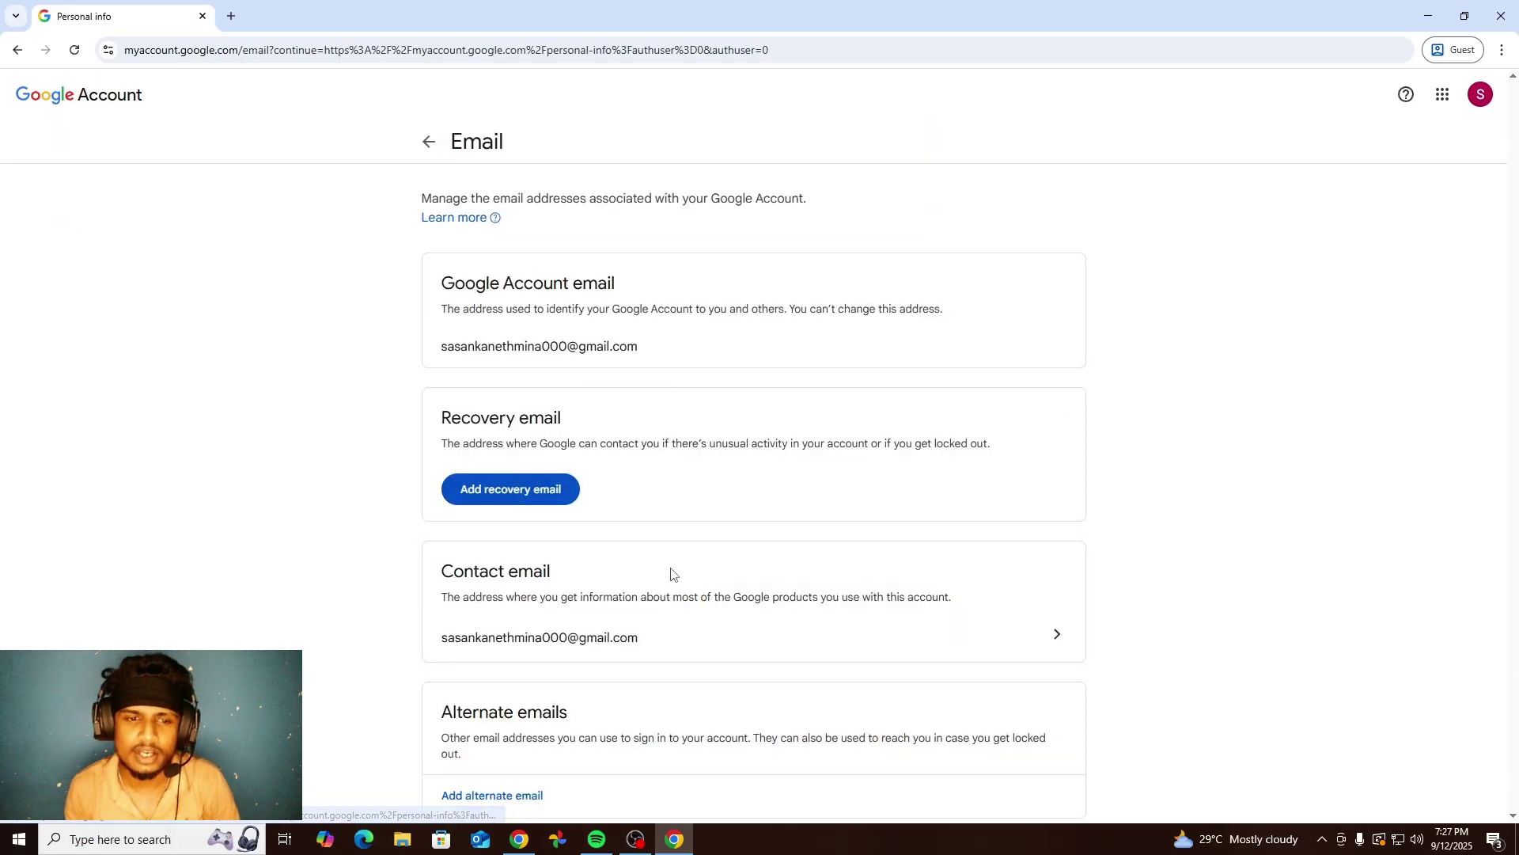
{"action": "left_click", "coordinate": [428, 144]}
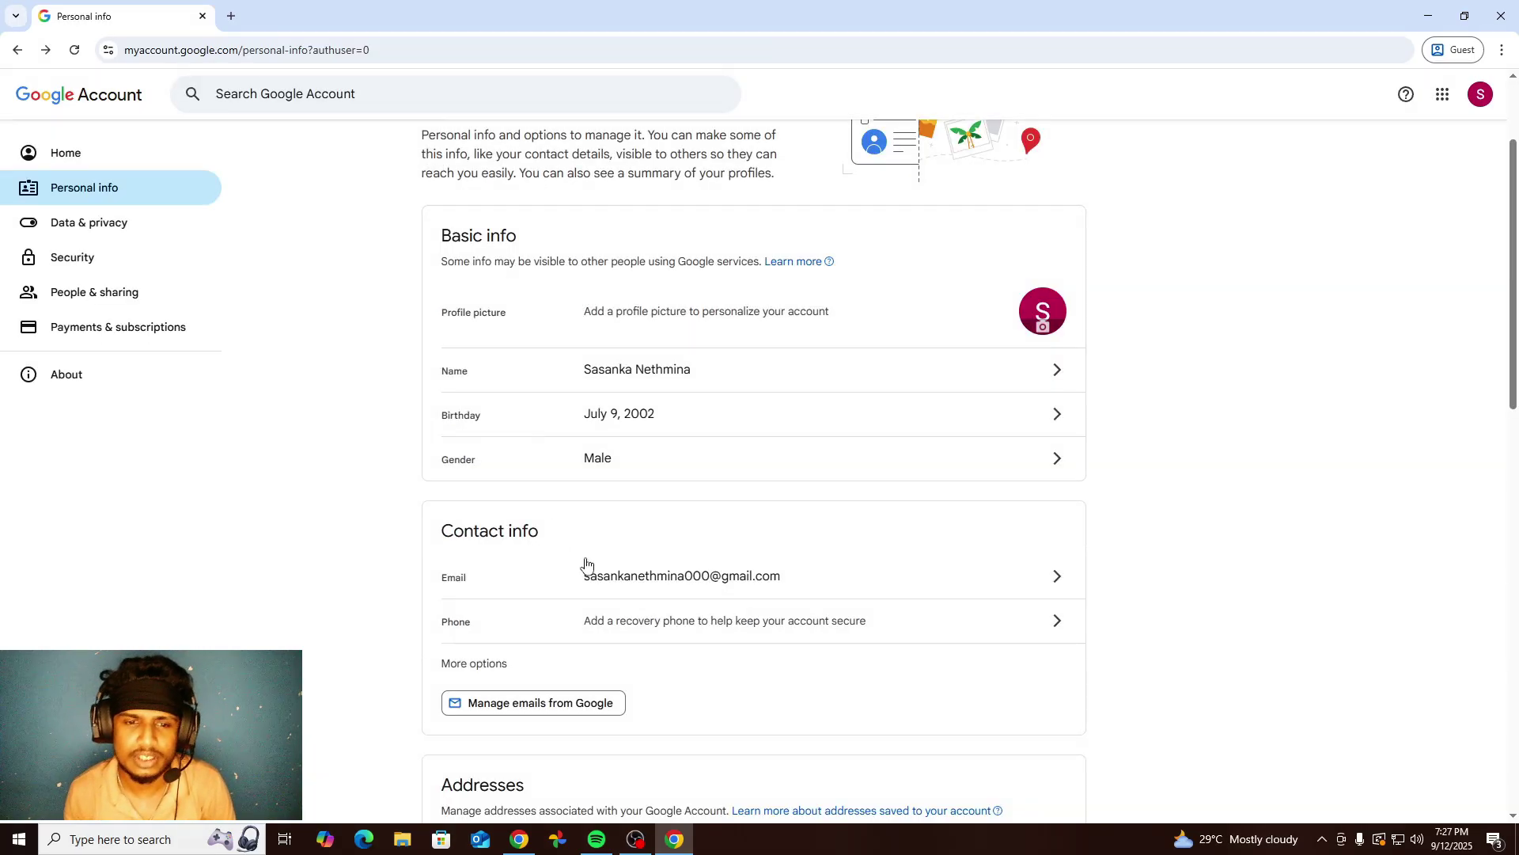
{"action": "left_click", "coordinate": [664, 583]}
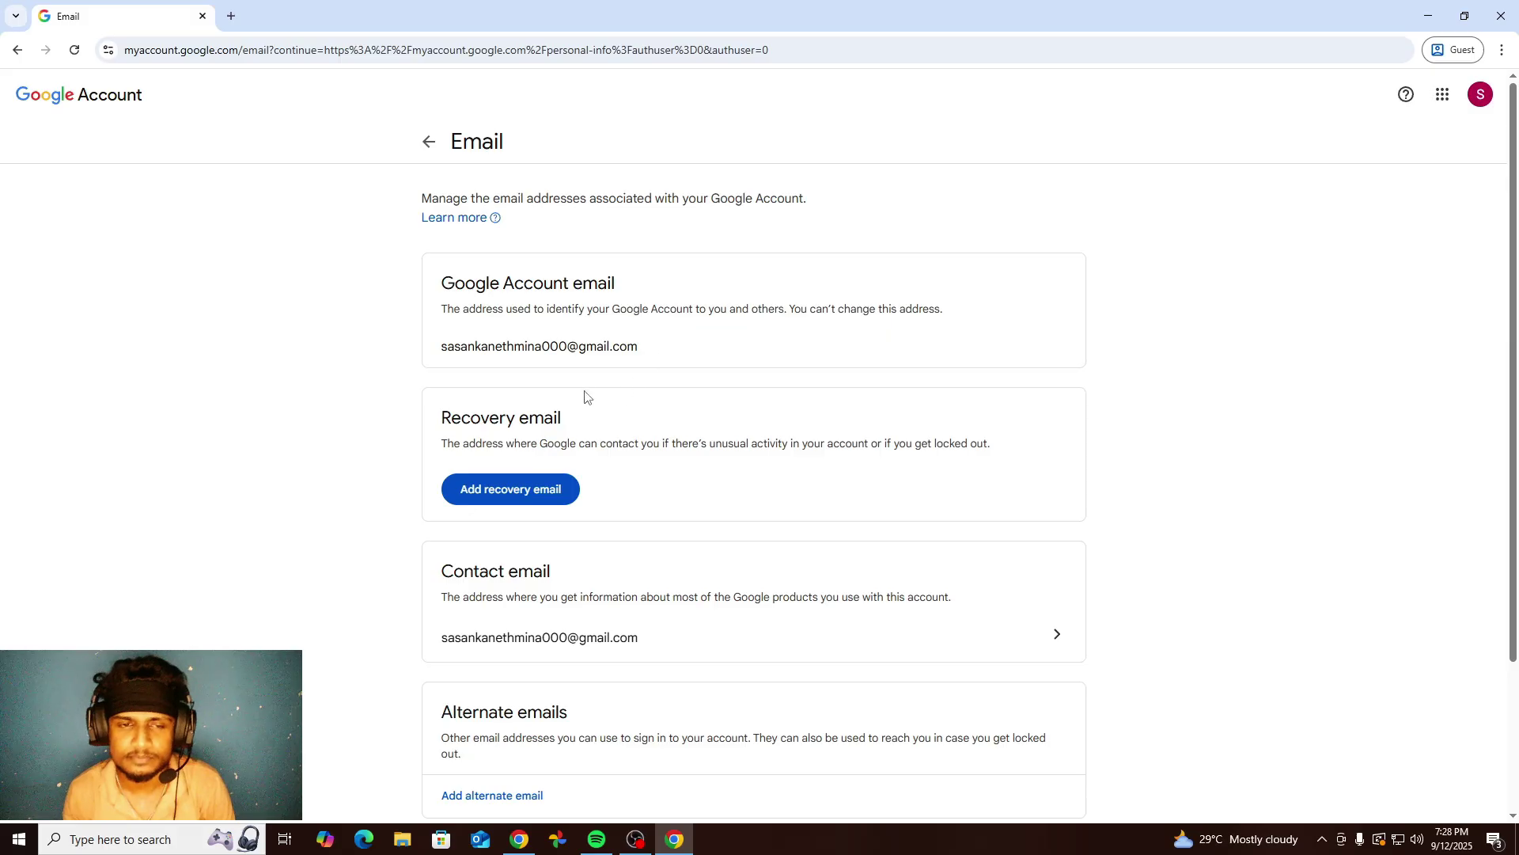
{"action": "left_click", "coordinate": [427, 143]}
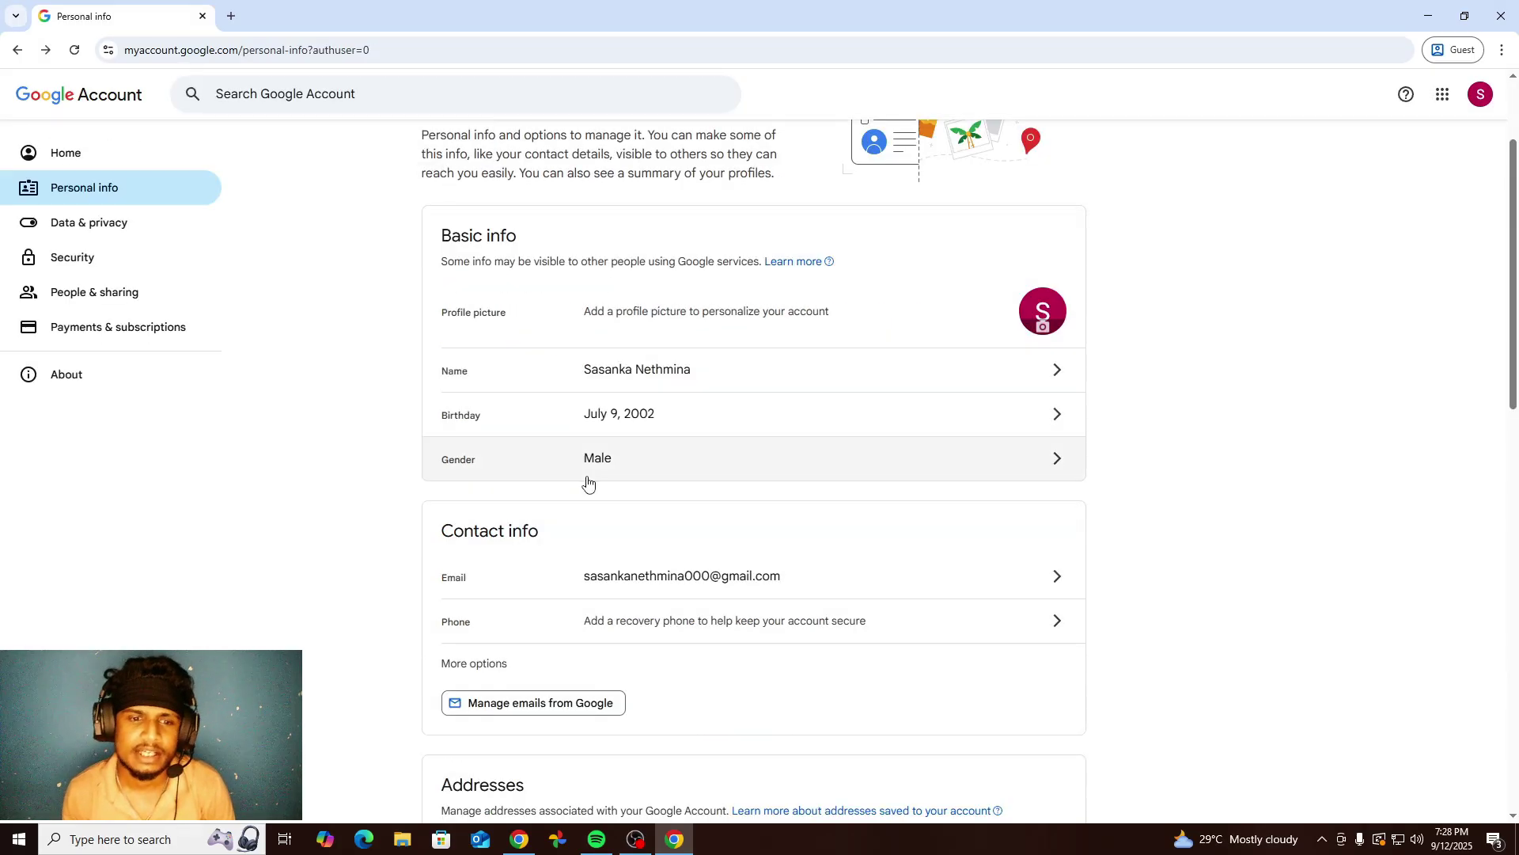
{"action": "scroll", "coordinate": [554, 475], "scroll_direction": "down", "scroll_amount": 2}
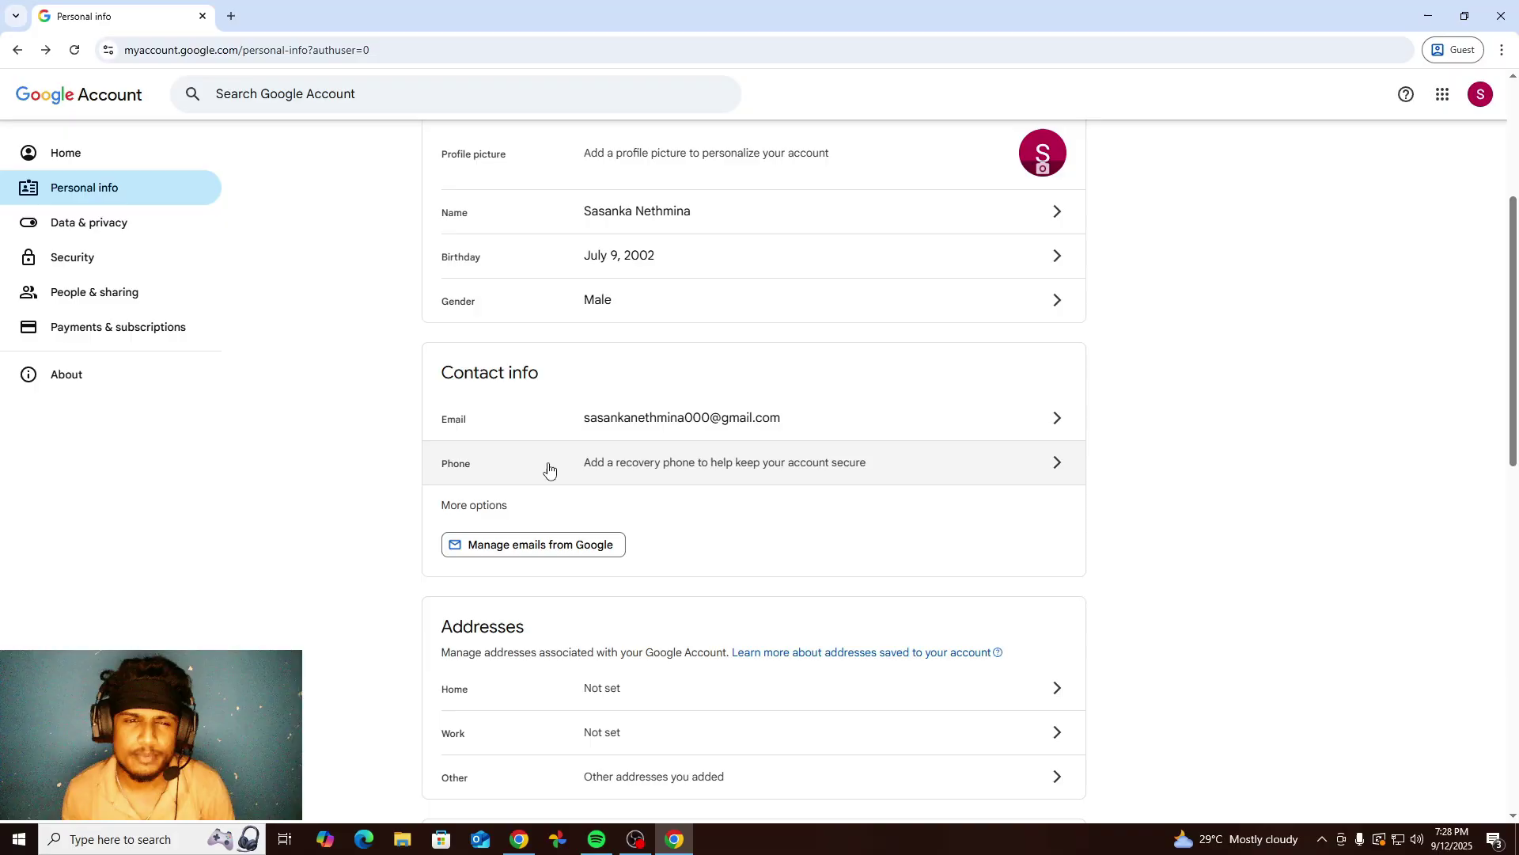
{"action": "scroll", "coordinate": [628, 532], "scroll_direction": "down", "scroll_amount": 2}
{"action": "scroll", "coordinate": [628, 532], "scroll_direction": "up", "scroll_amount": 5}
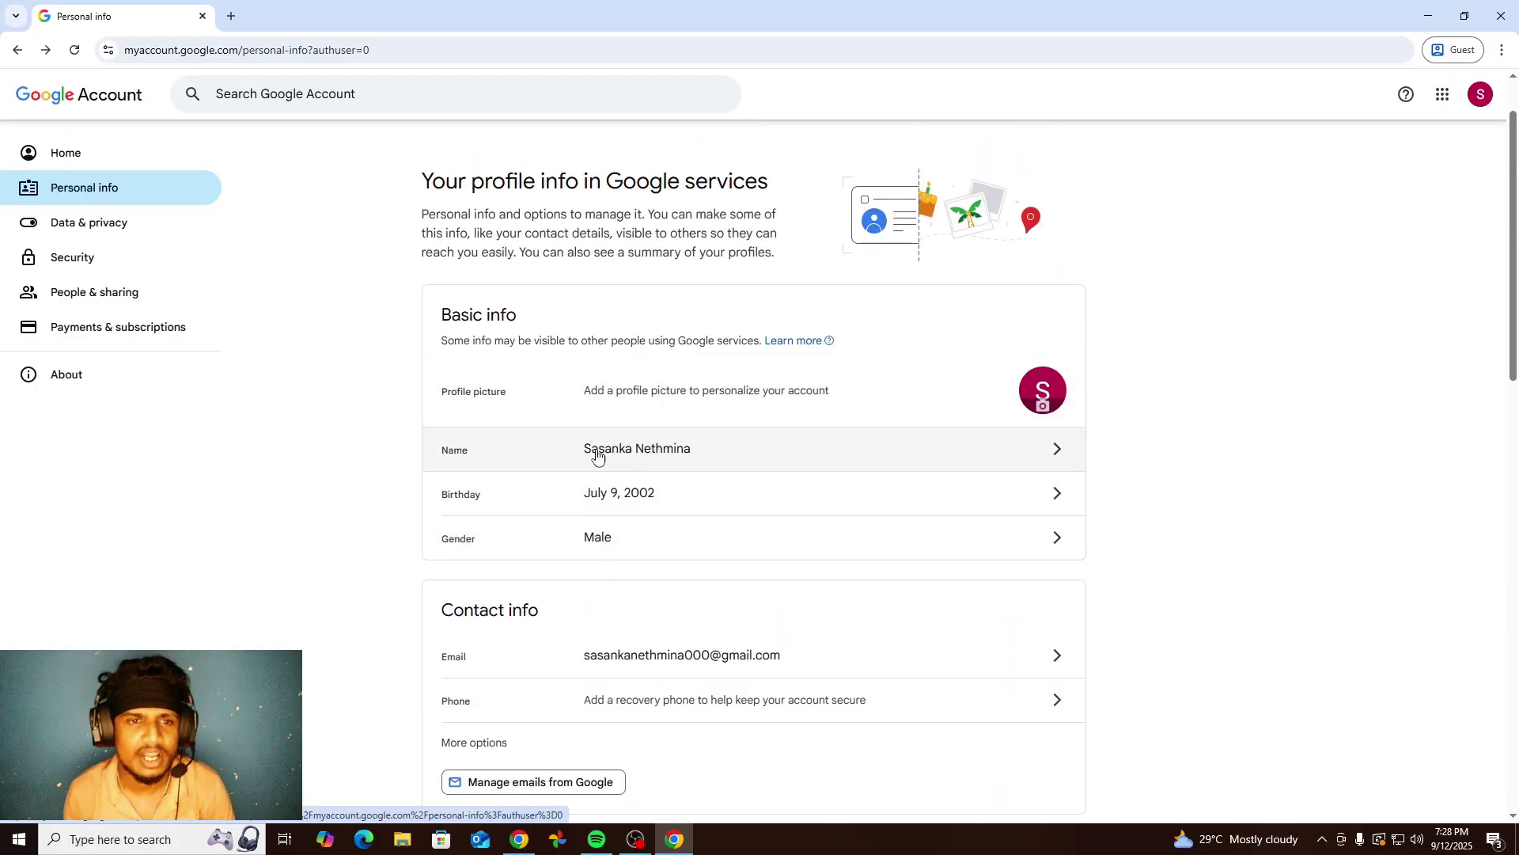
{"action": "left_click", "coordinate": [547, 459]}
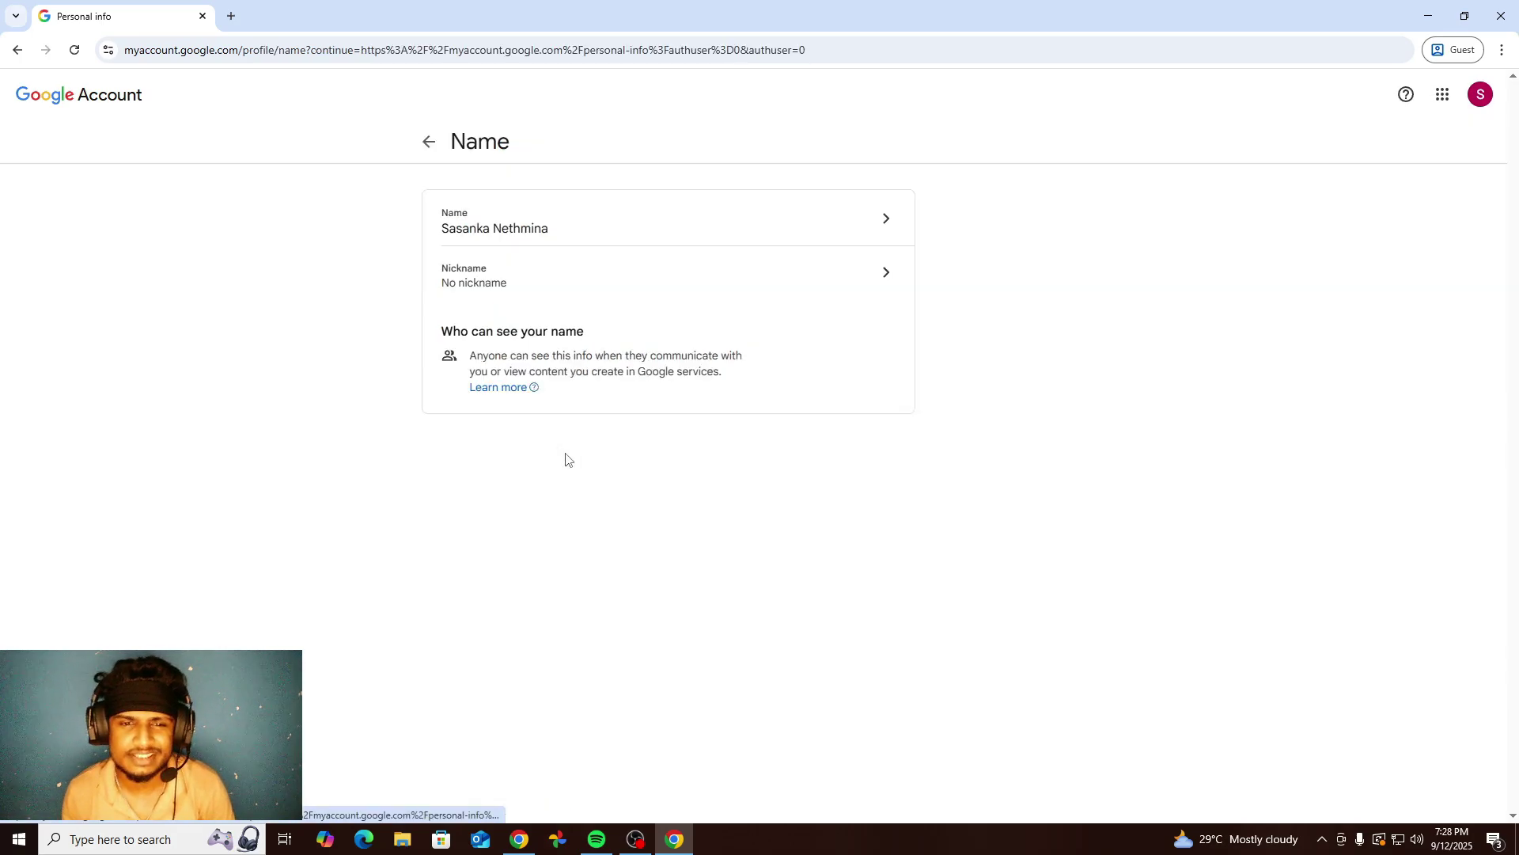
{"action": "left_click", "coordinate": [502, 288]}
{"action": "left_click", "coordinate": [500, 142]}
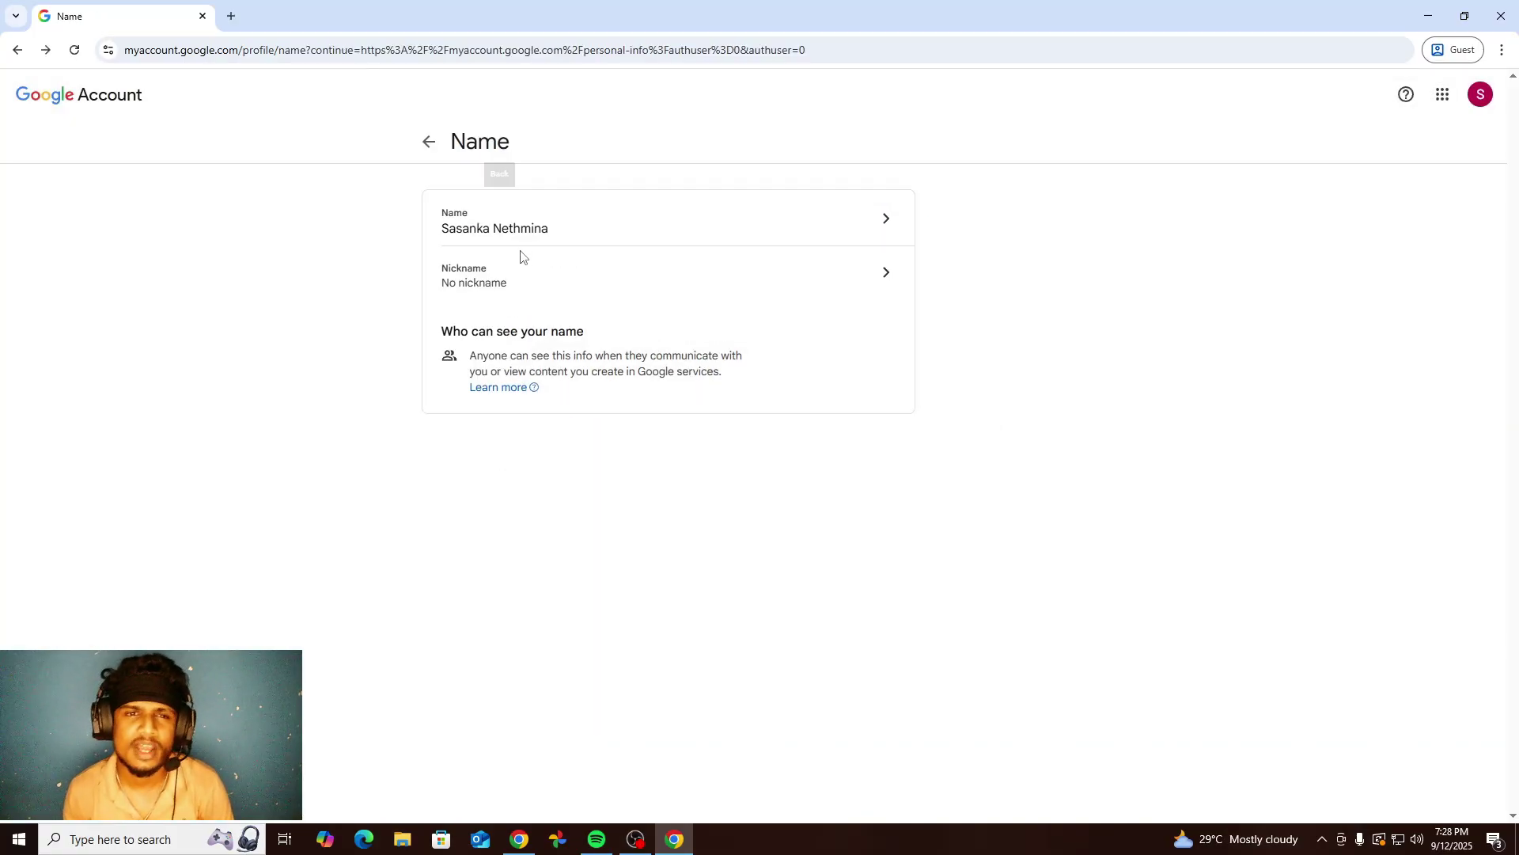
{"action": "left_click", "coordinate": [429, 141]}
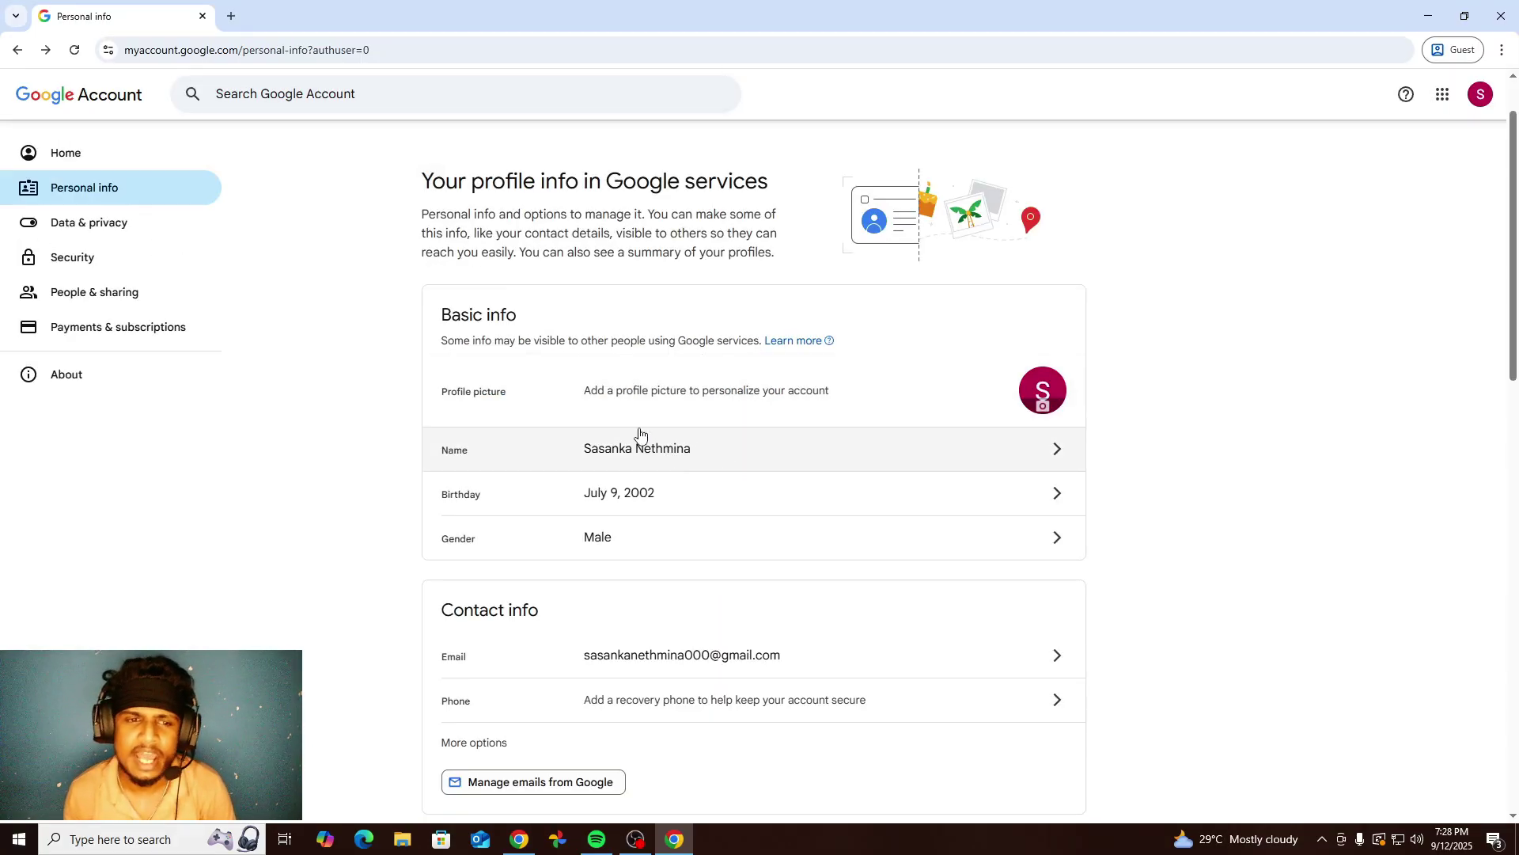
Step: Start changing the birthday month to April, then cancel the Confirm birthday dialog
{"action": "left_click", "coordinate": [654, 506]}
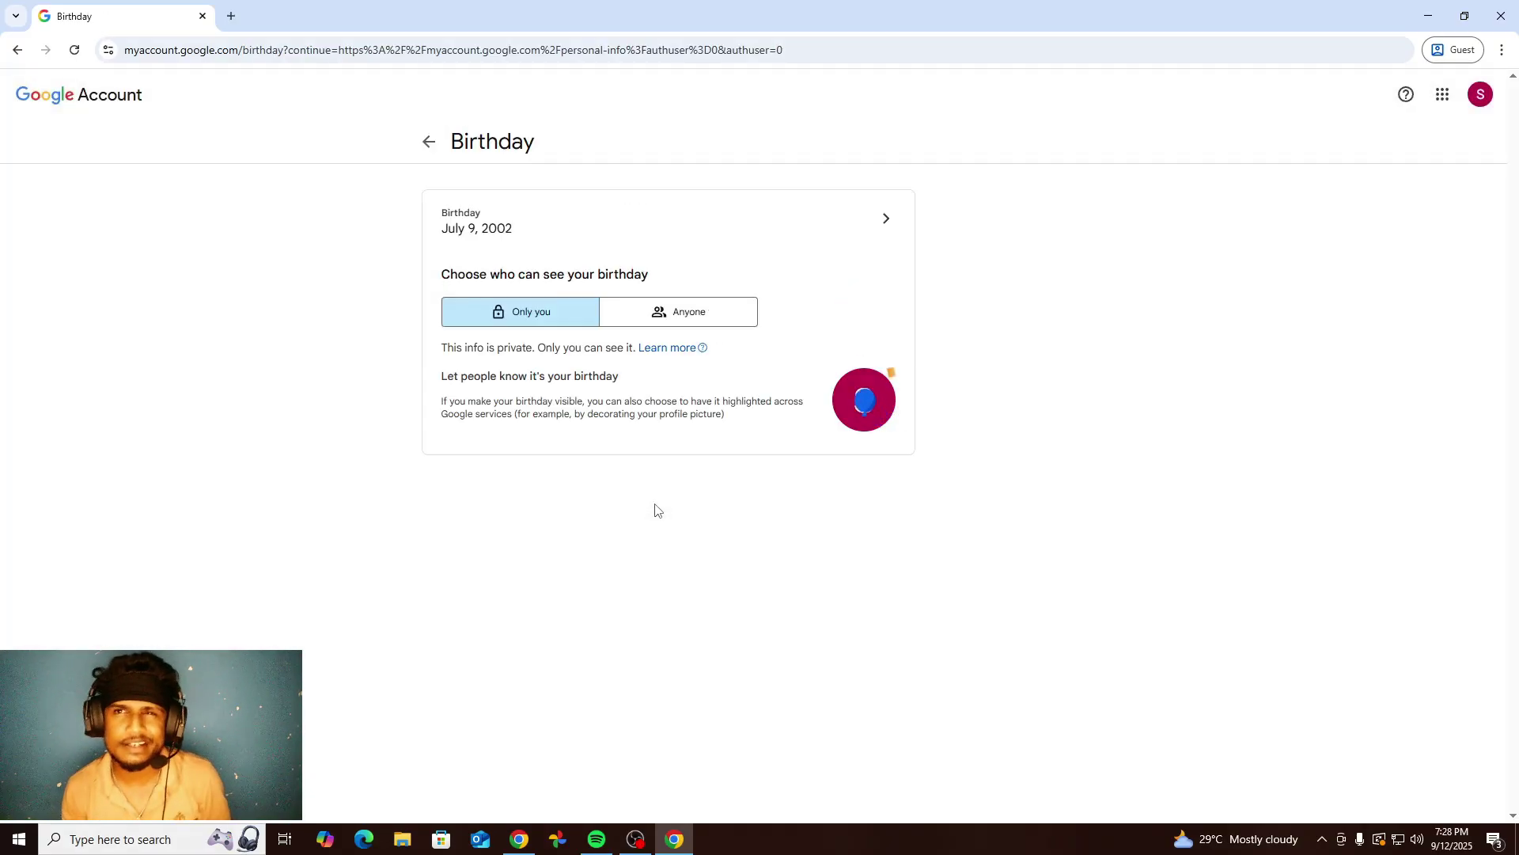
{"action": "left_click", "coordinate": [530, 250]}
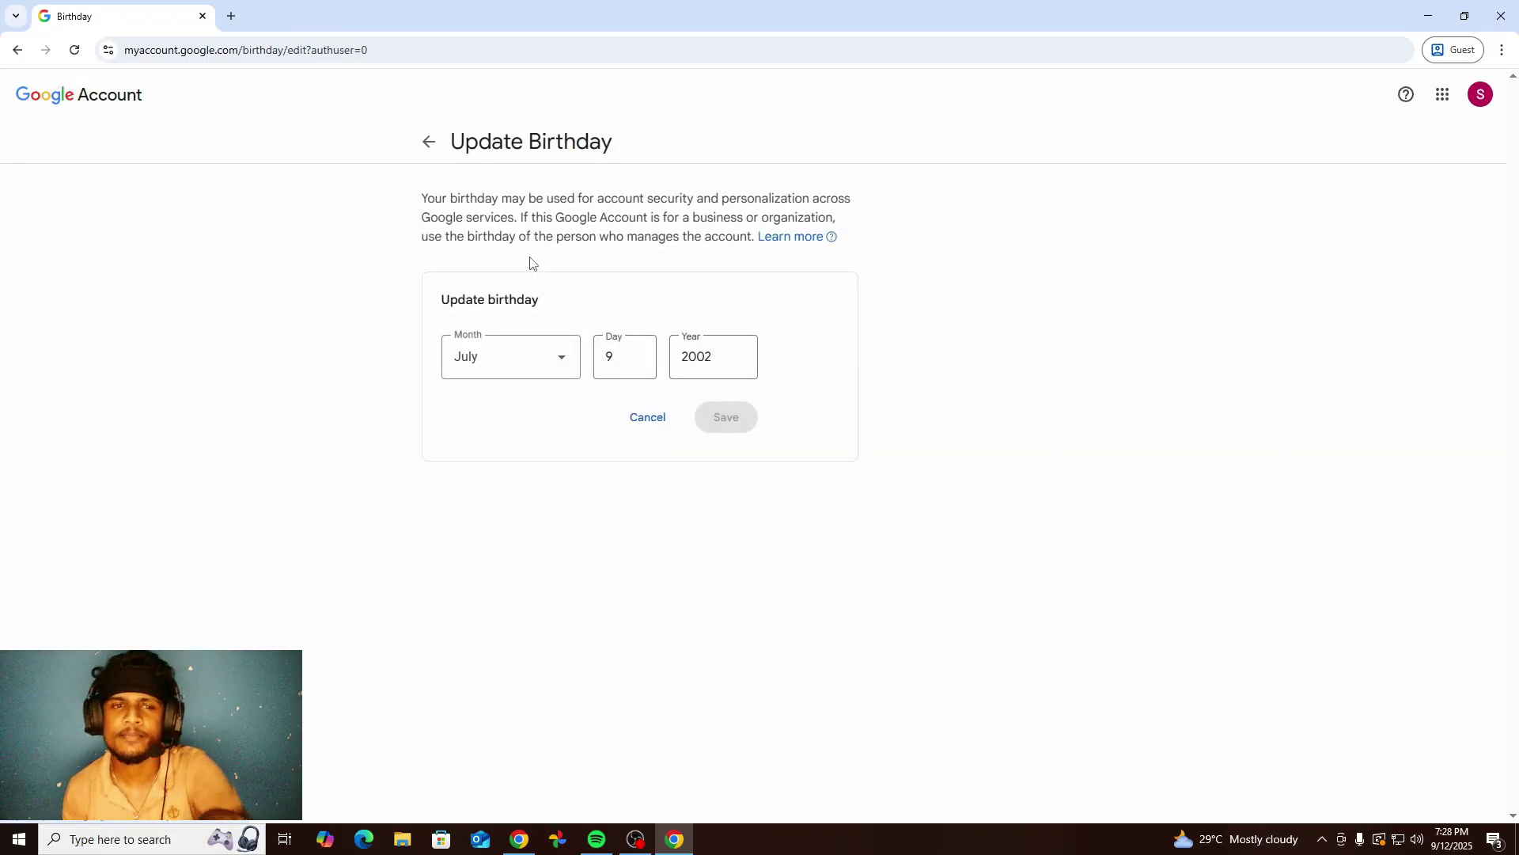
{"action": "left_click", "coordinate": [535, 360]}
{"action": "left_click", "coordinate": [507, 507]}
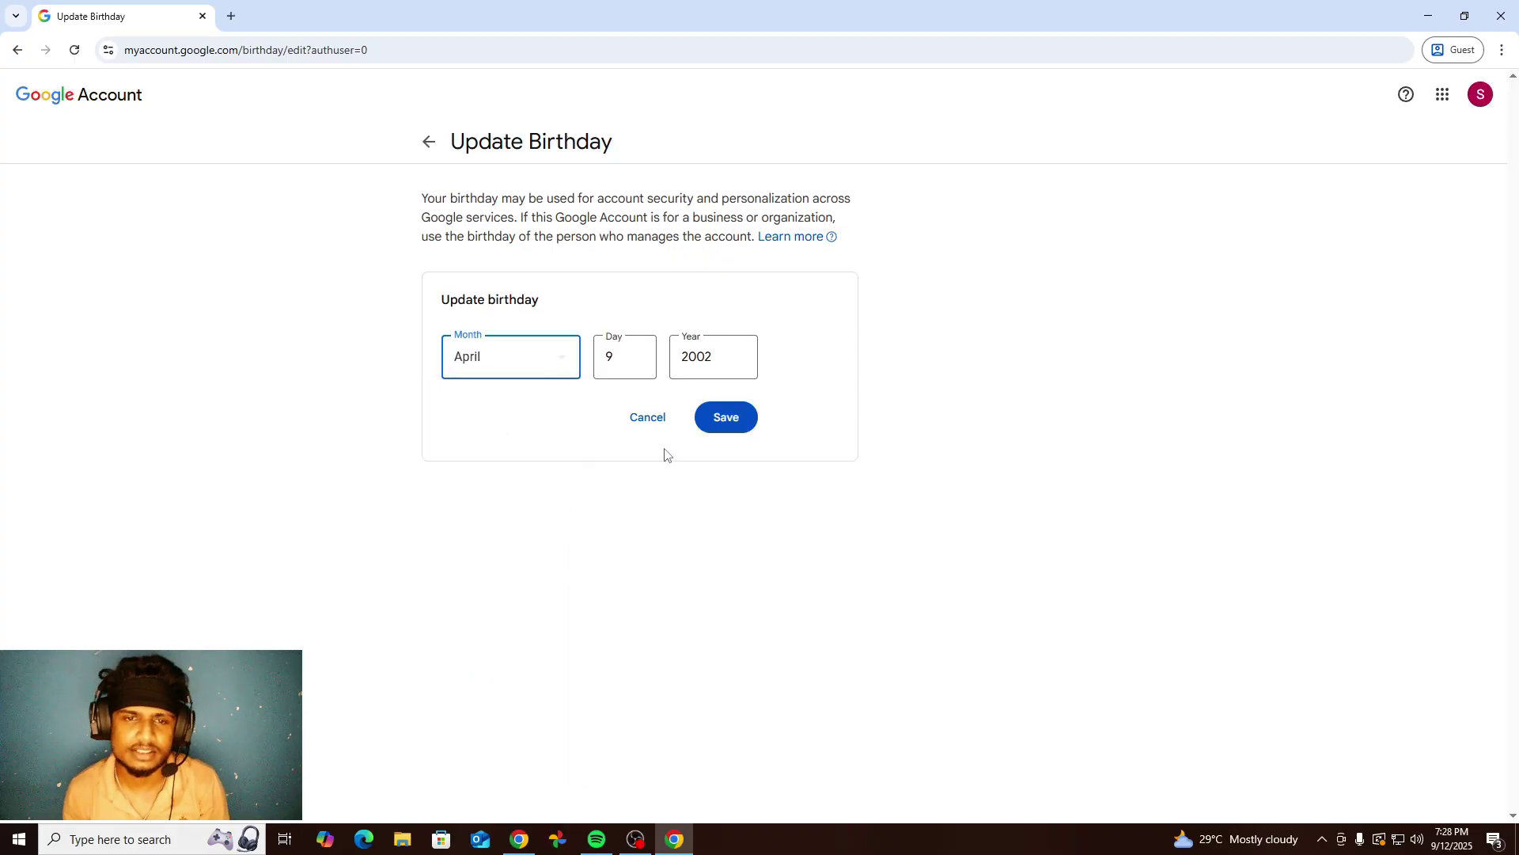
{"action": "left_click", "coordinate": [724, 407]}
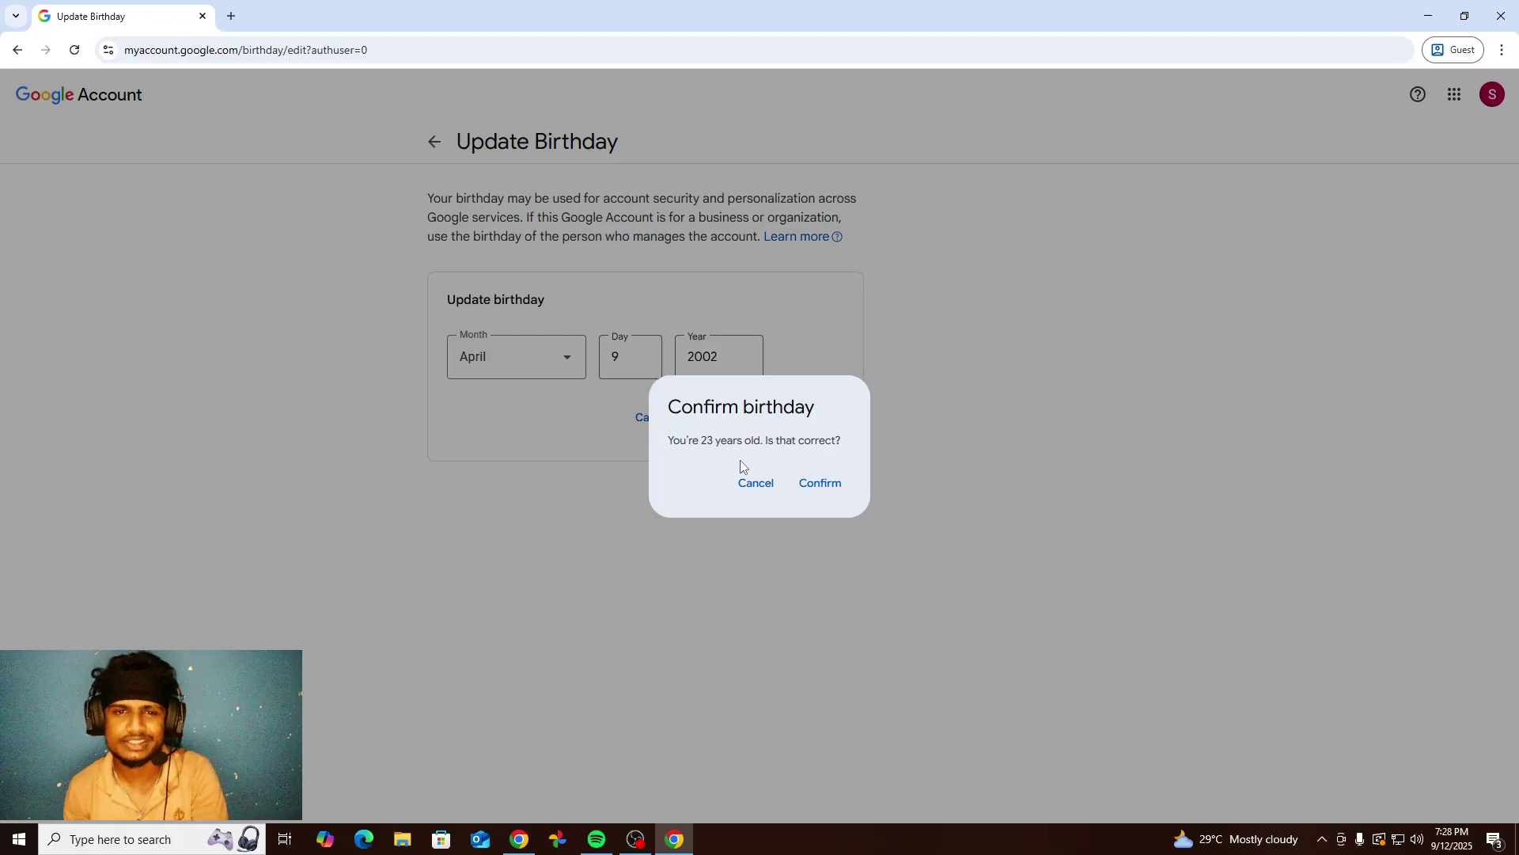
{"action": "left_click", "coordinate": [754, 480]}
Step: Leave the birthday editor unsaved and return to the Personal info overview
{"action": "left_click", "coordinate": [538, 372]}
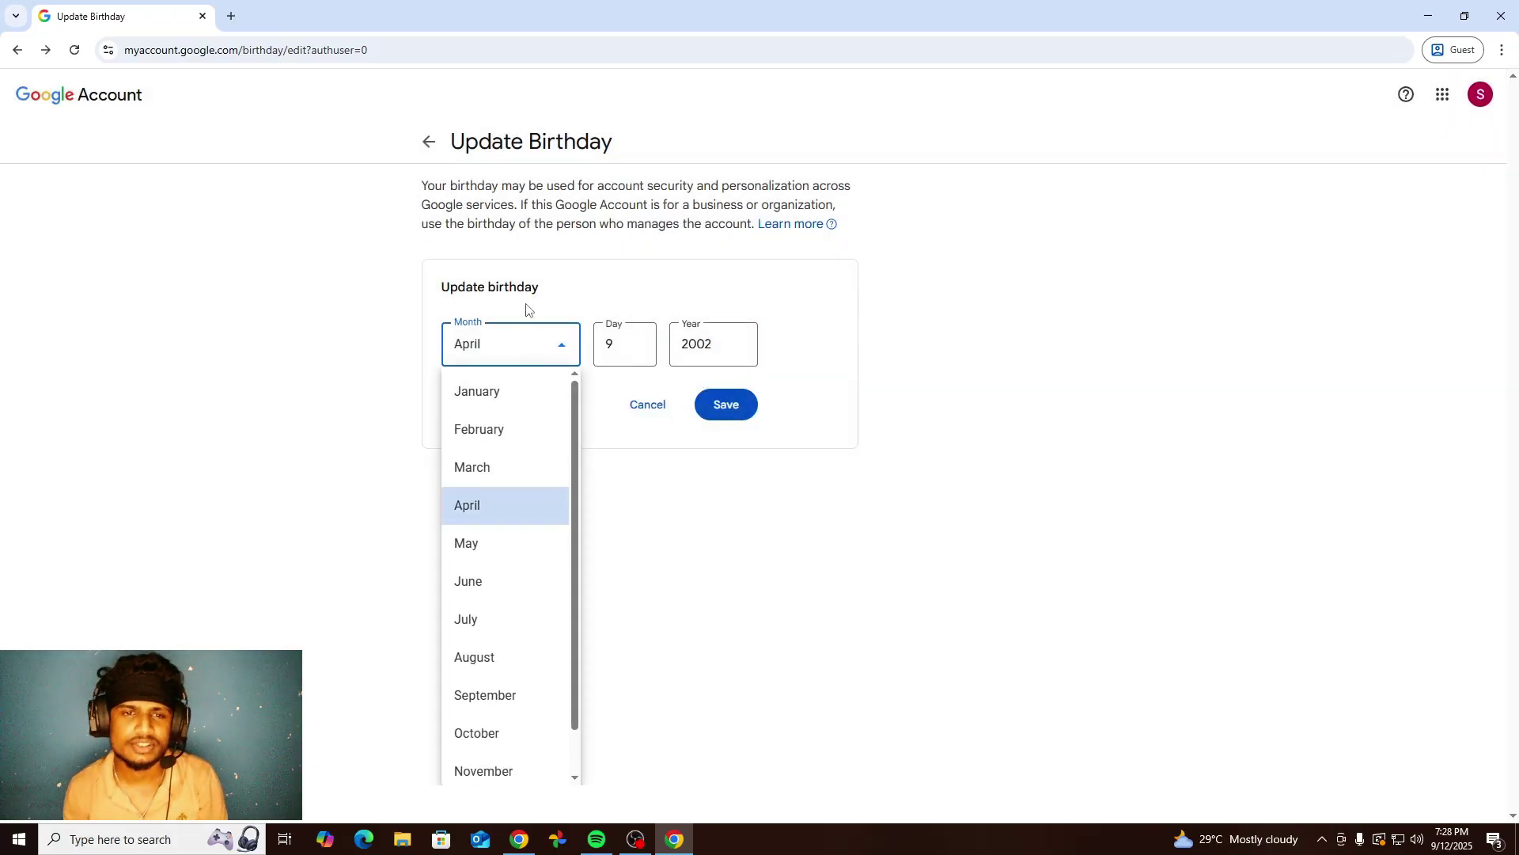
{"action": "left_click", "coordinate": [427, 163]}
{"action": "left_click", "coordinate": [428, 158]}
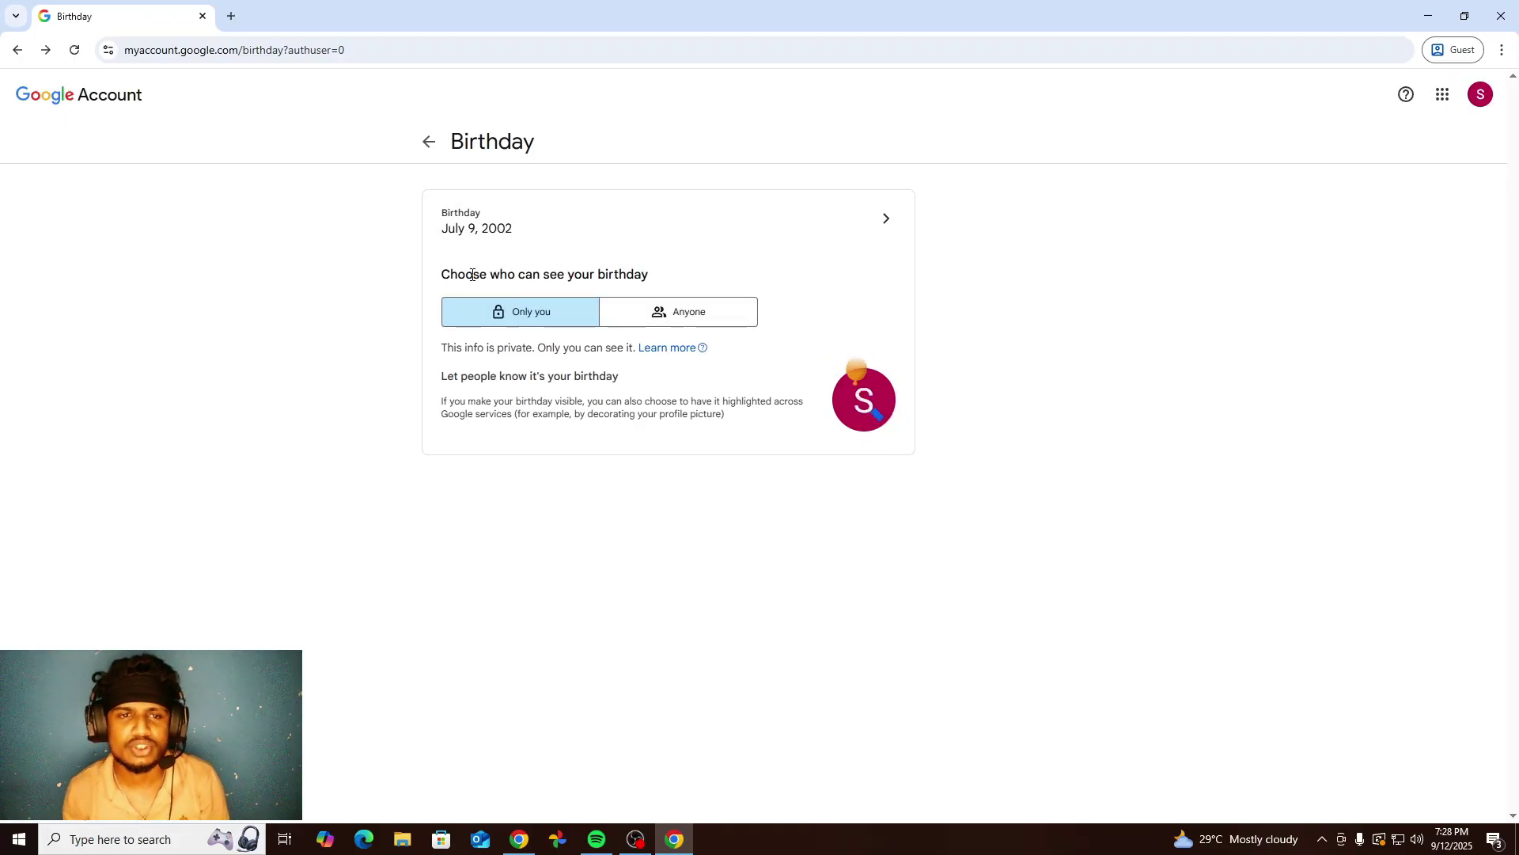
{"action": "left_click_drag", "start_coordinate": [473, 274], "coordinate": [725, 272]}
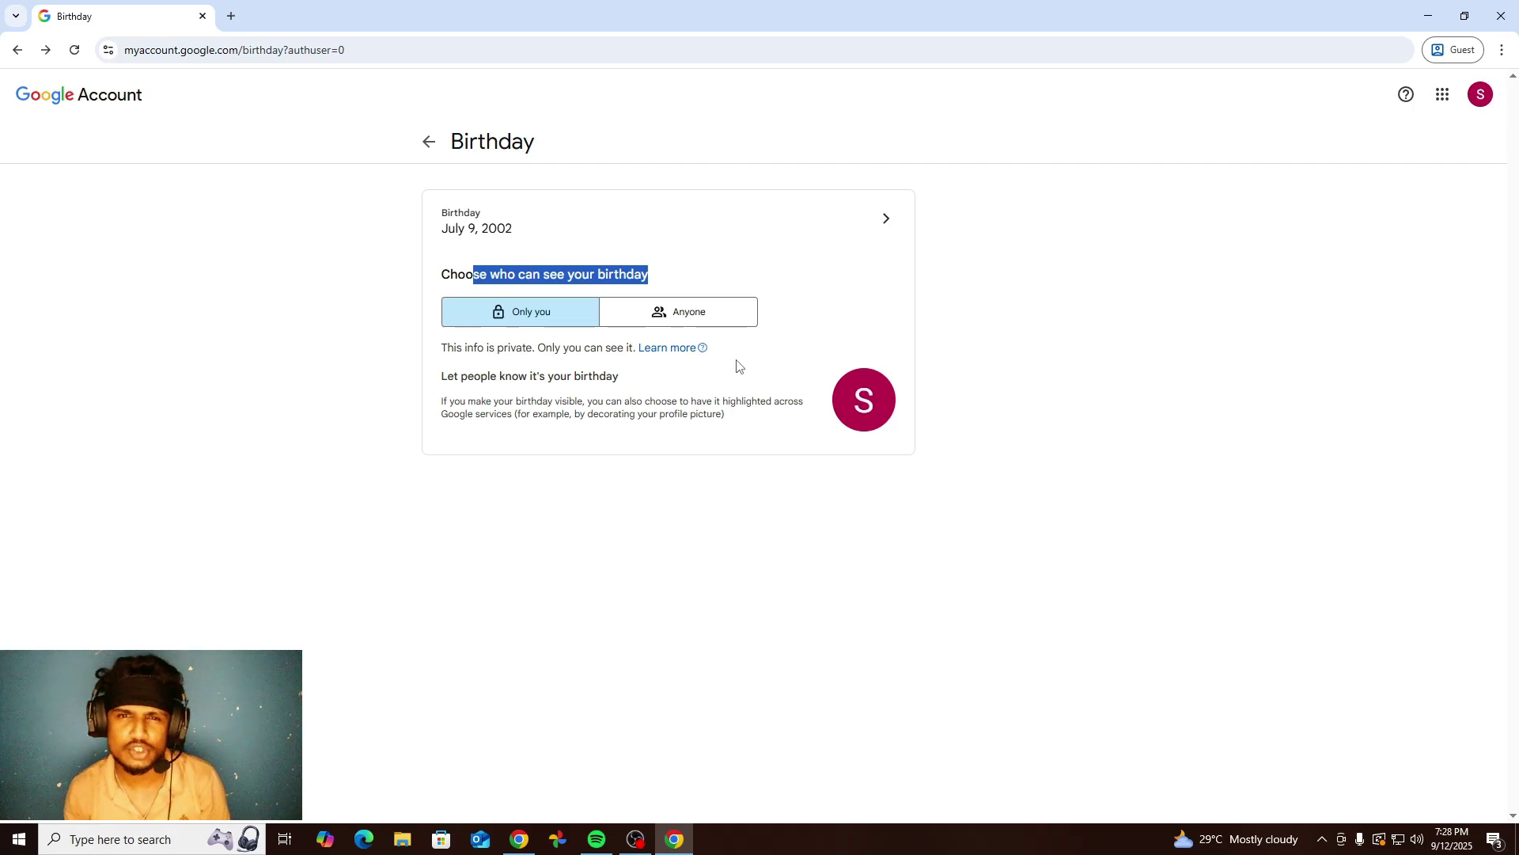
{"action": "left_click", "coordinate": [429, 144]}
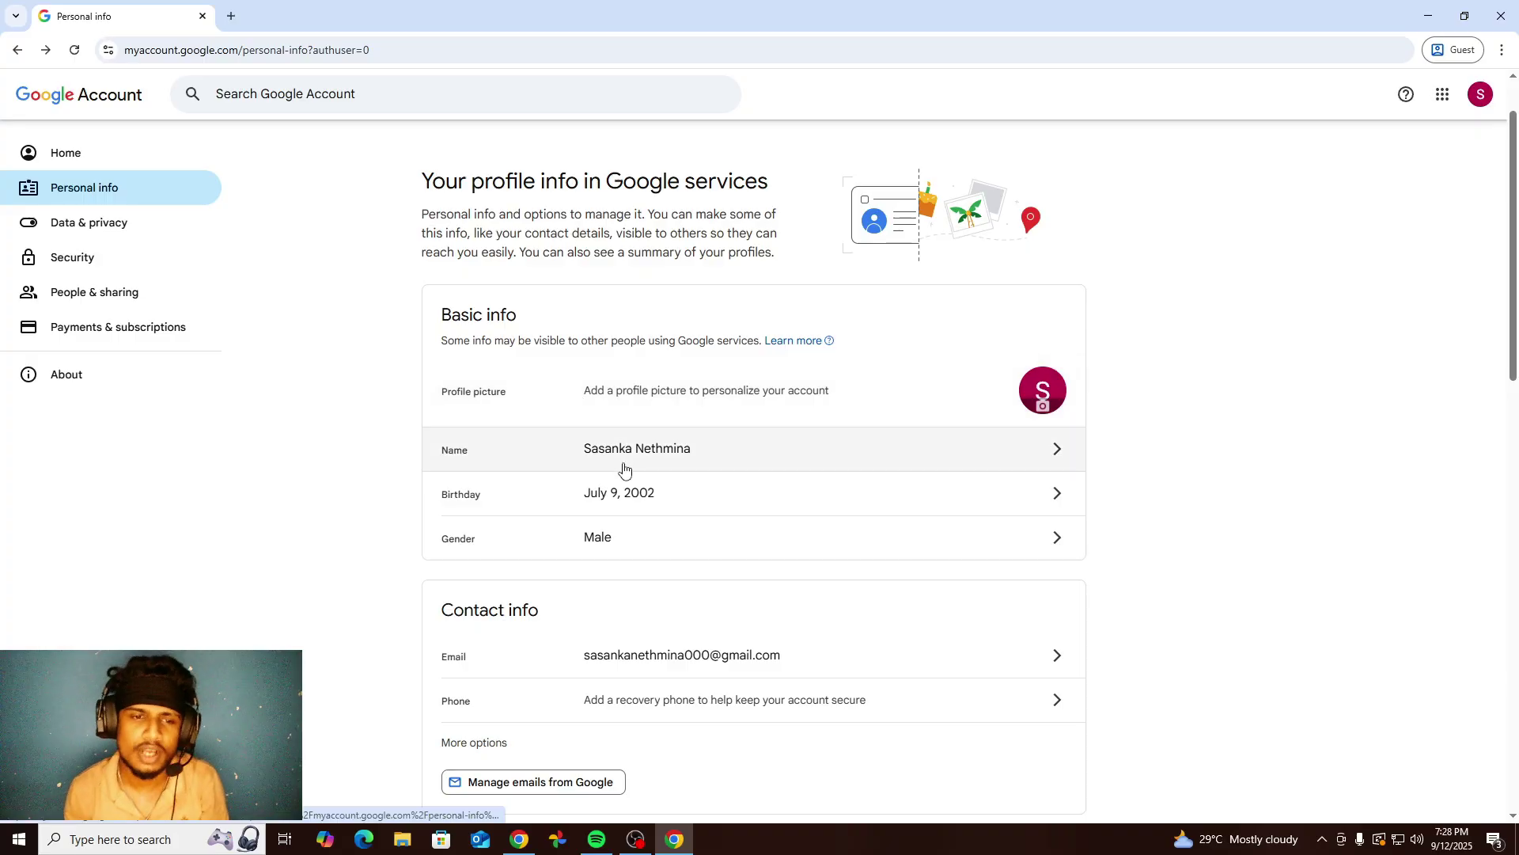
Step: Go from the Email settings to the Recovery email page, then open a new blank tab
{"action": "scroll", "coordinate": [636, 544], "scroll_direction": "down", "scroll_amount": 4}
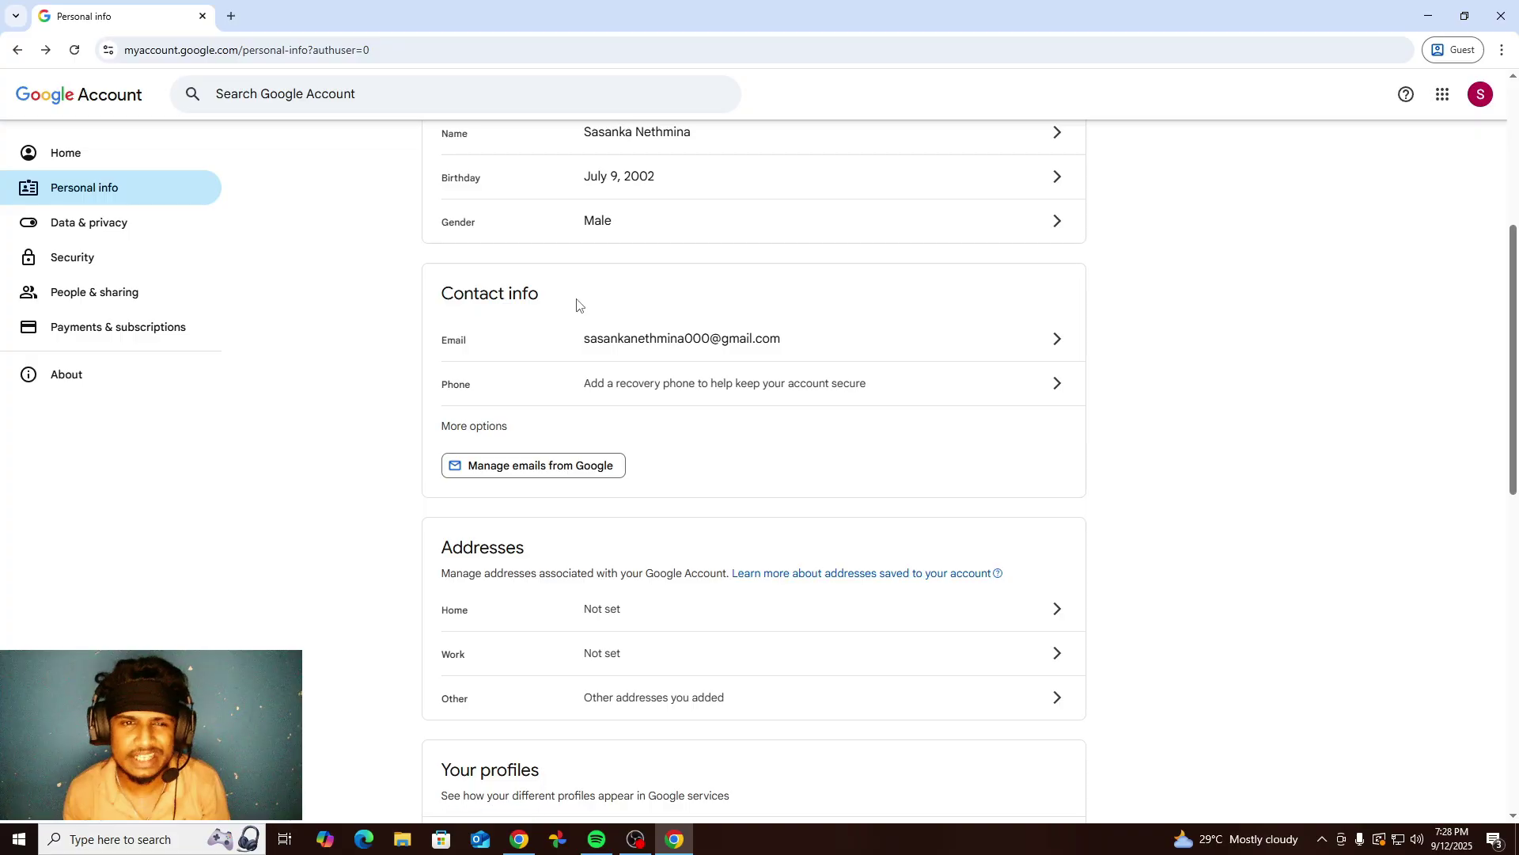
{"action": "left_click", "coordinate": [573, 353]}
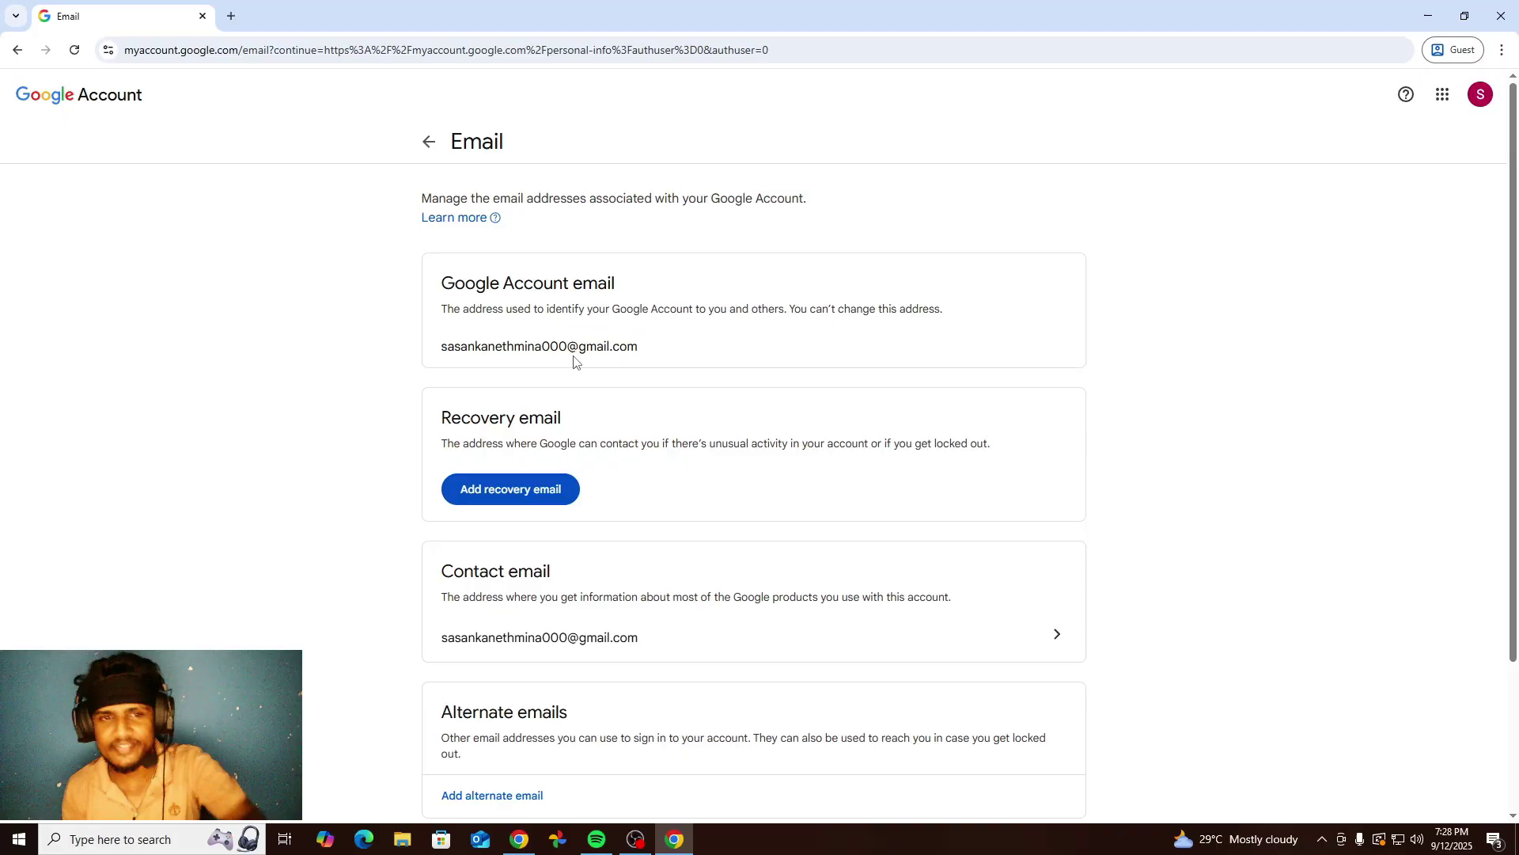
{"action": "left_click", "coordinate": [474, 478]}
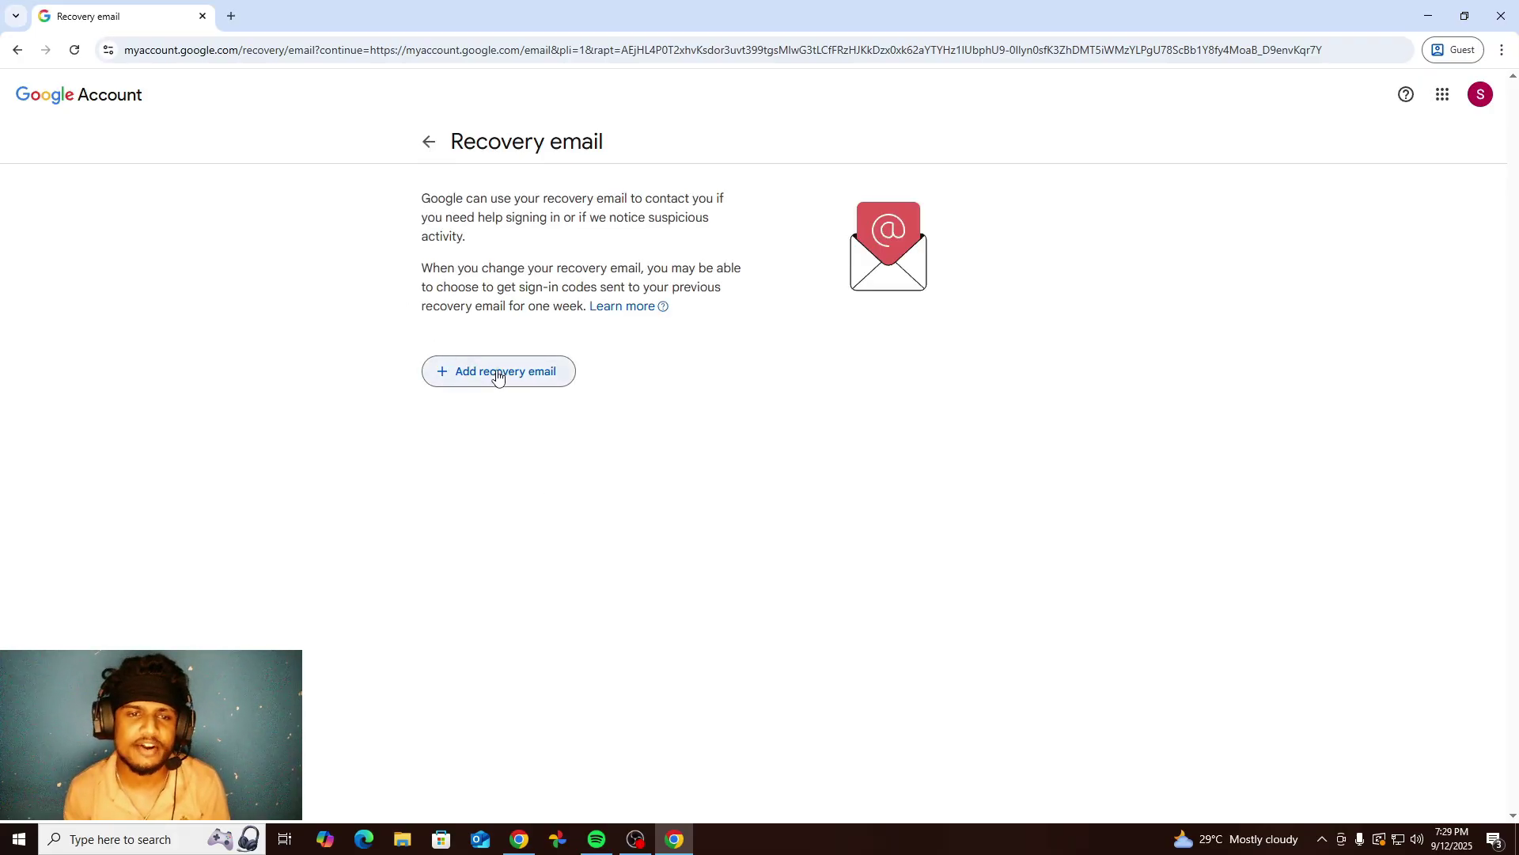
{"action": "left_click", "coordinate": [231, 16]}
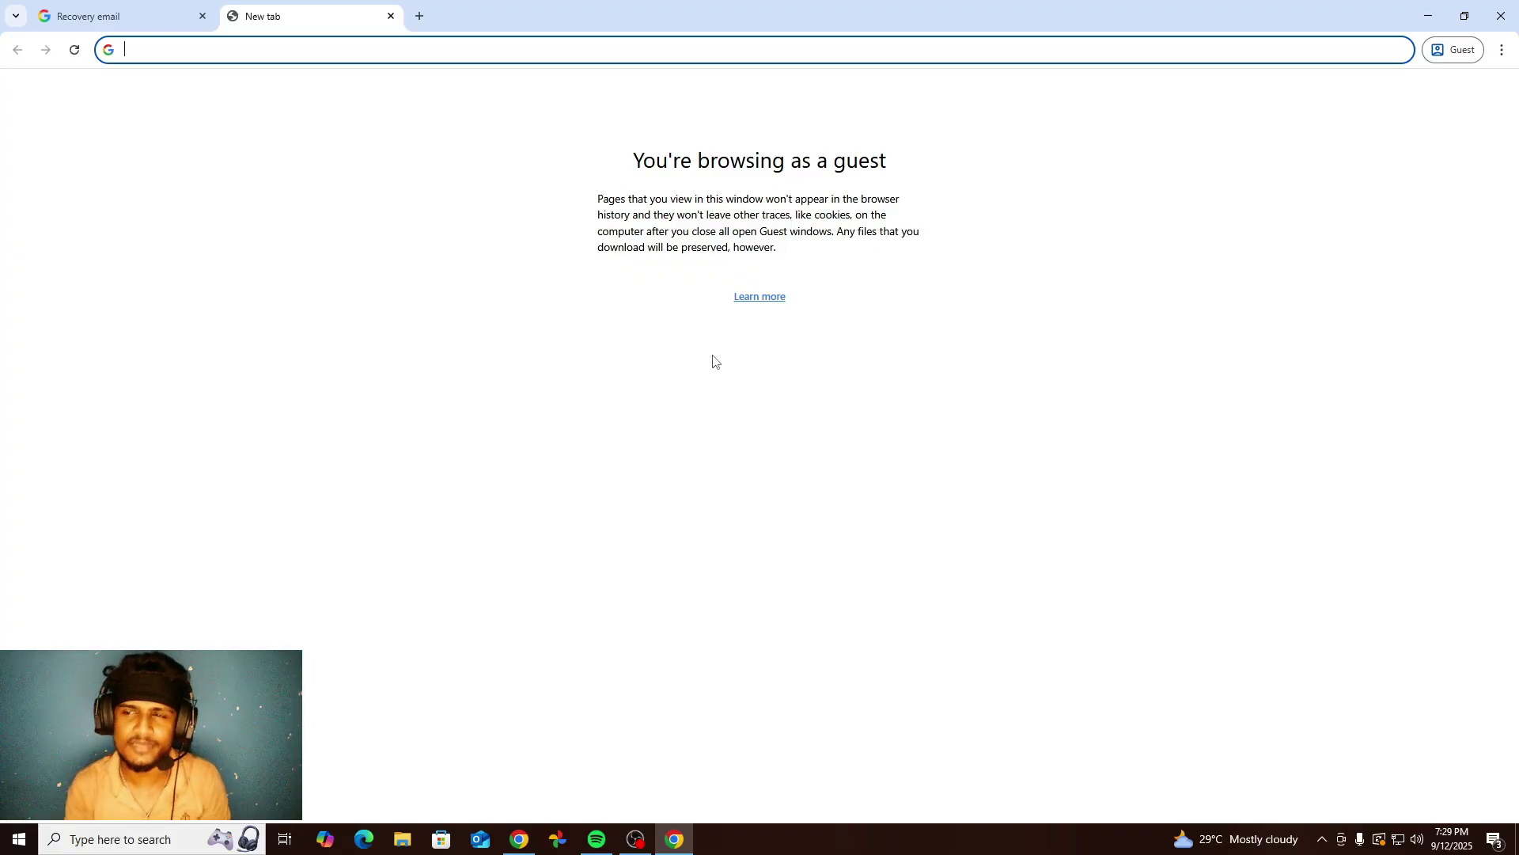
Step: Return to the Recovery email tab and bring up the Set up recovery email dialog
{"action": "left_click", "coordinate": [137, 13]}
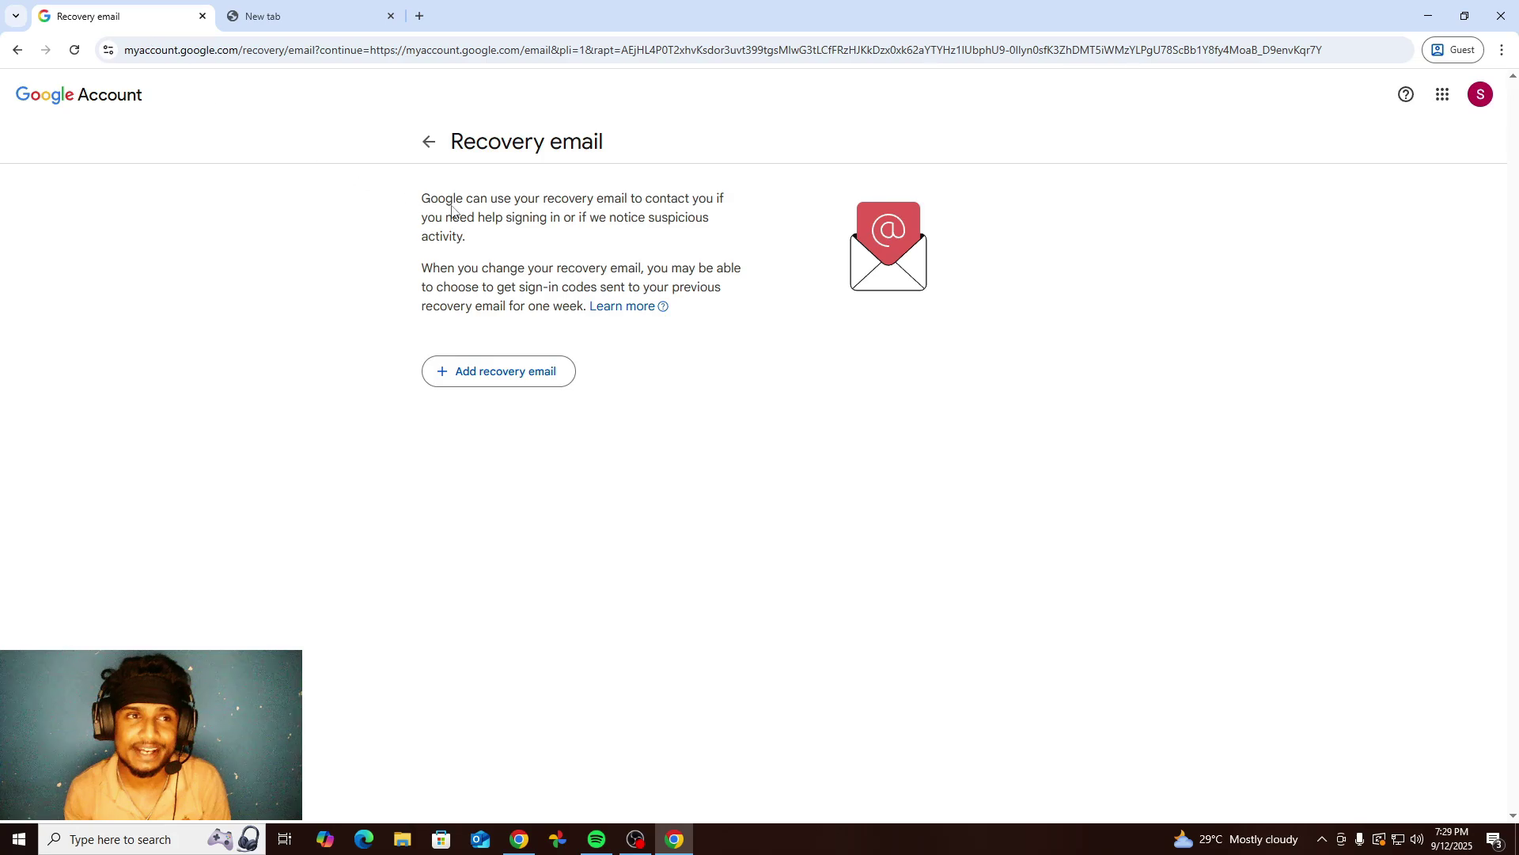
{"action": "left_click", "coordinate": [426, 143]}
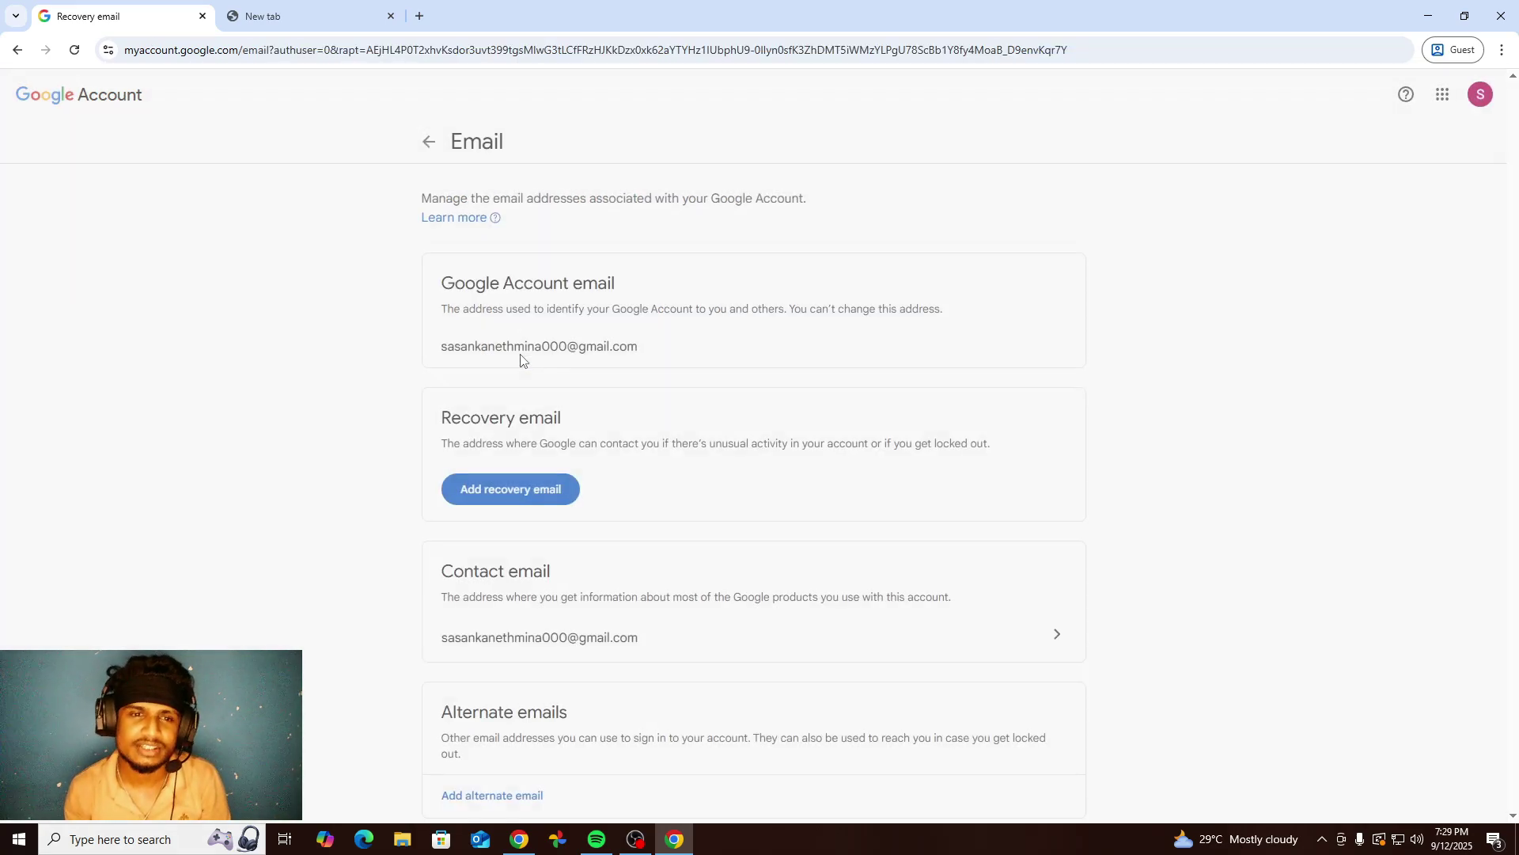
{"action": "left_click", "coordinate": [542, 487]}
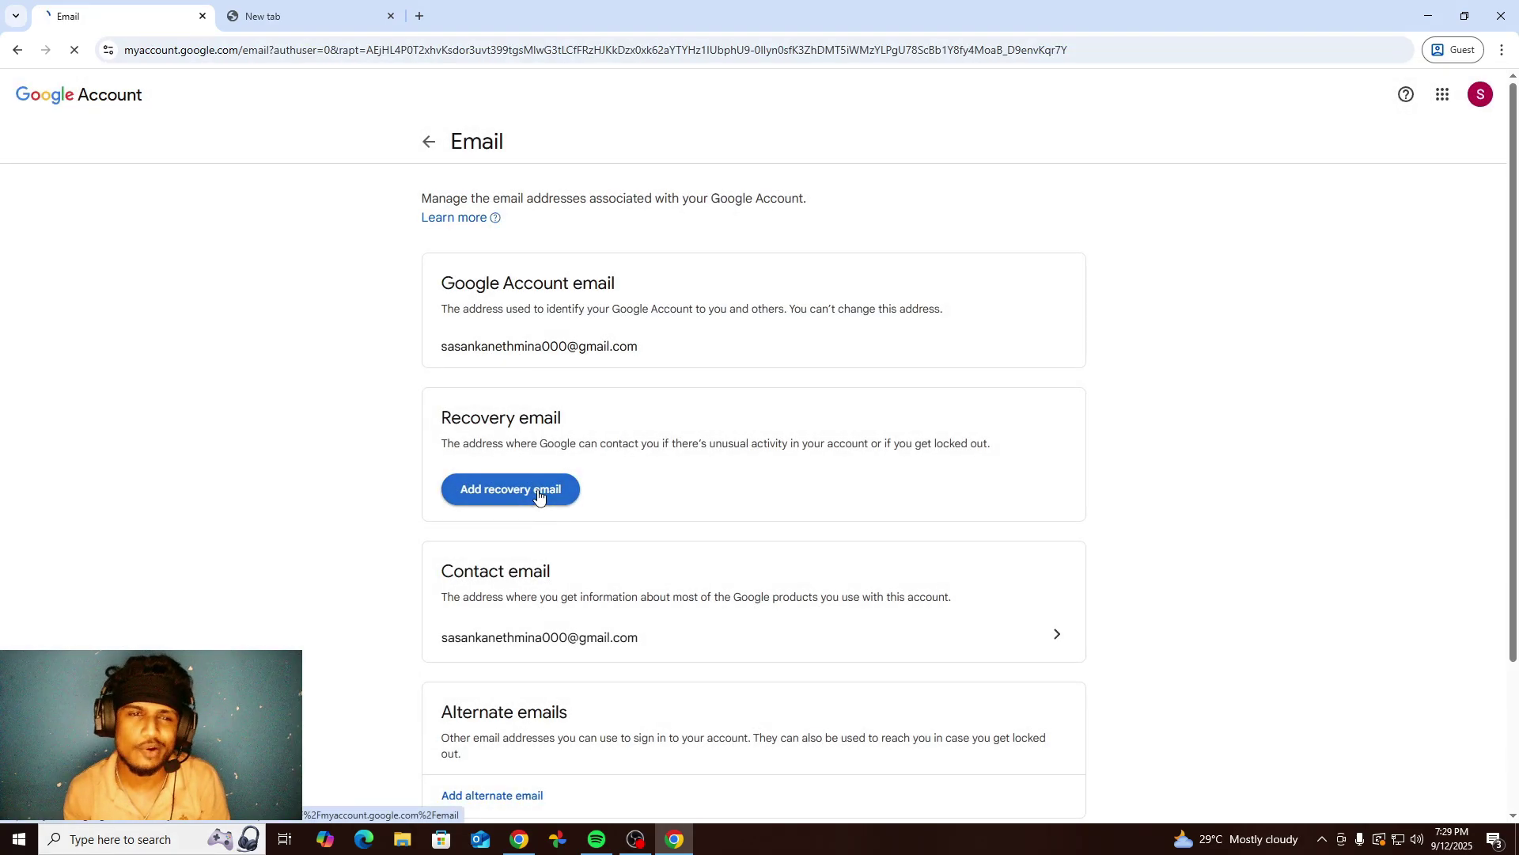
{"action": "left_click", "coordinate": [465, 383]}
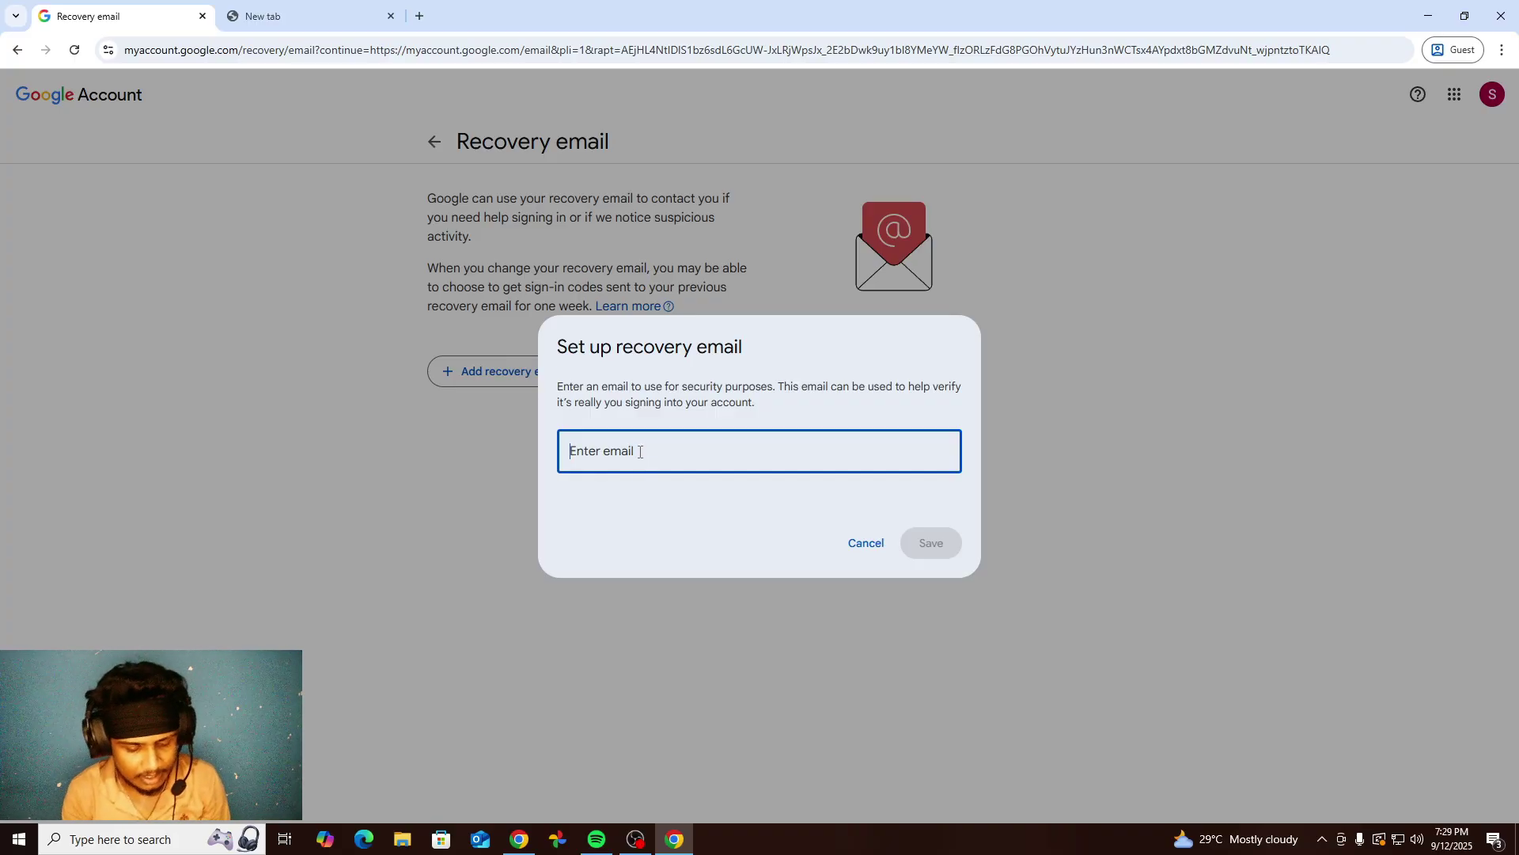
Step: Enter a sample email address, then cancel the recovery email setup without saving it
{"action": "type", "text": "abc@"}
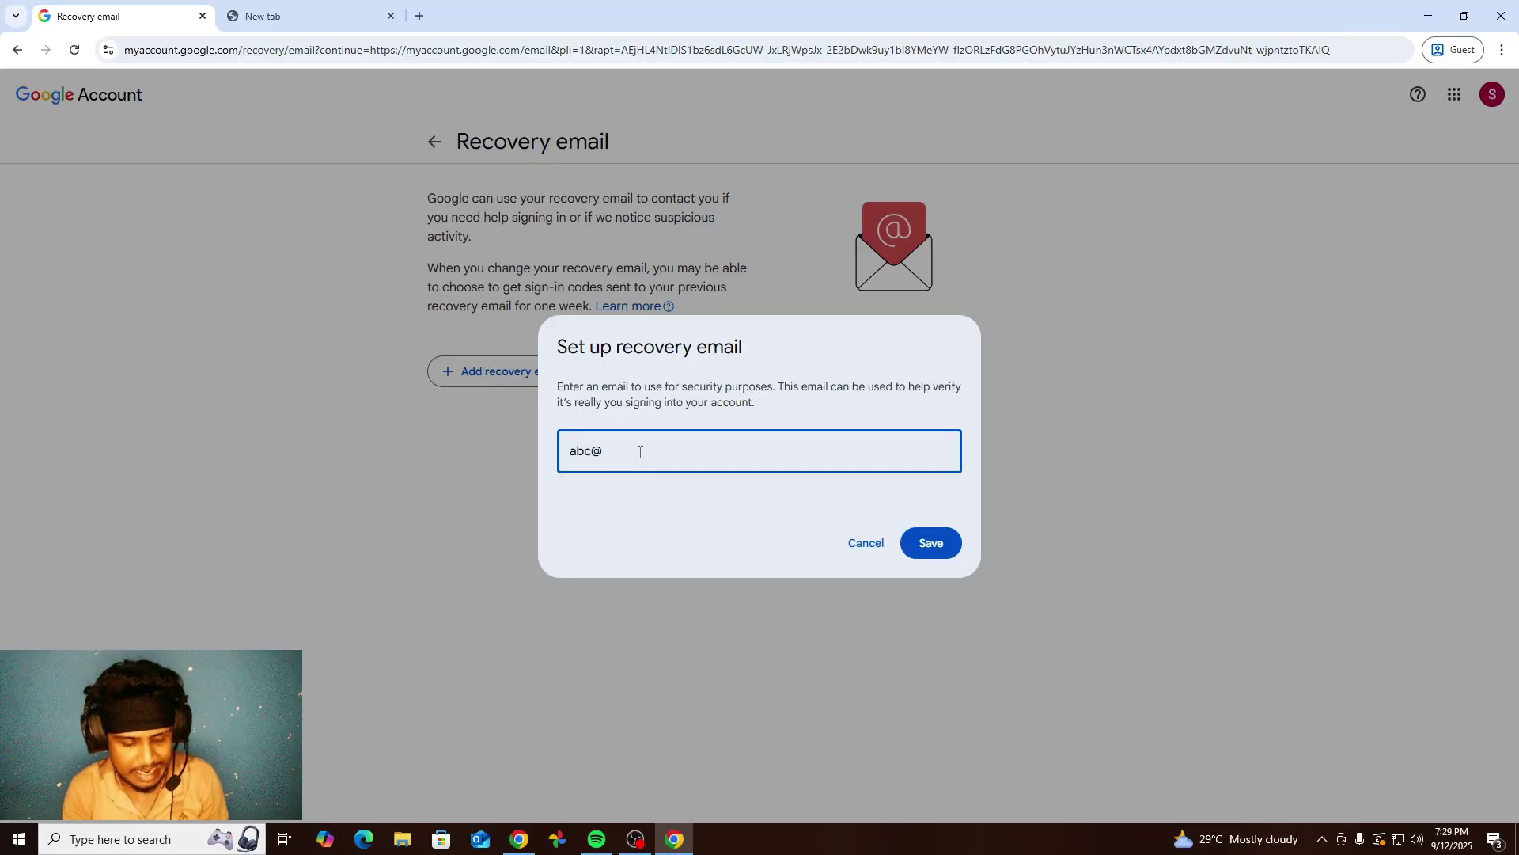
{"action": "type", "text": "abc.co"}
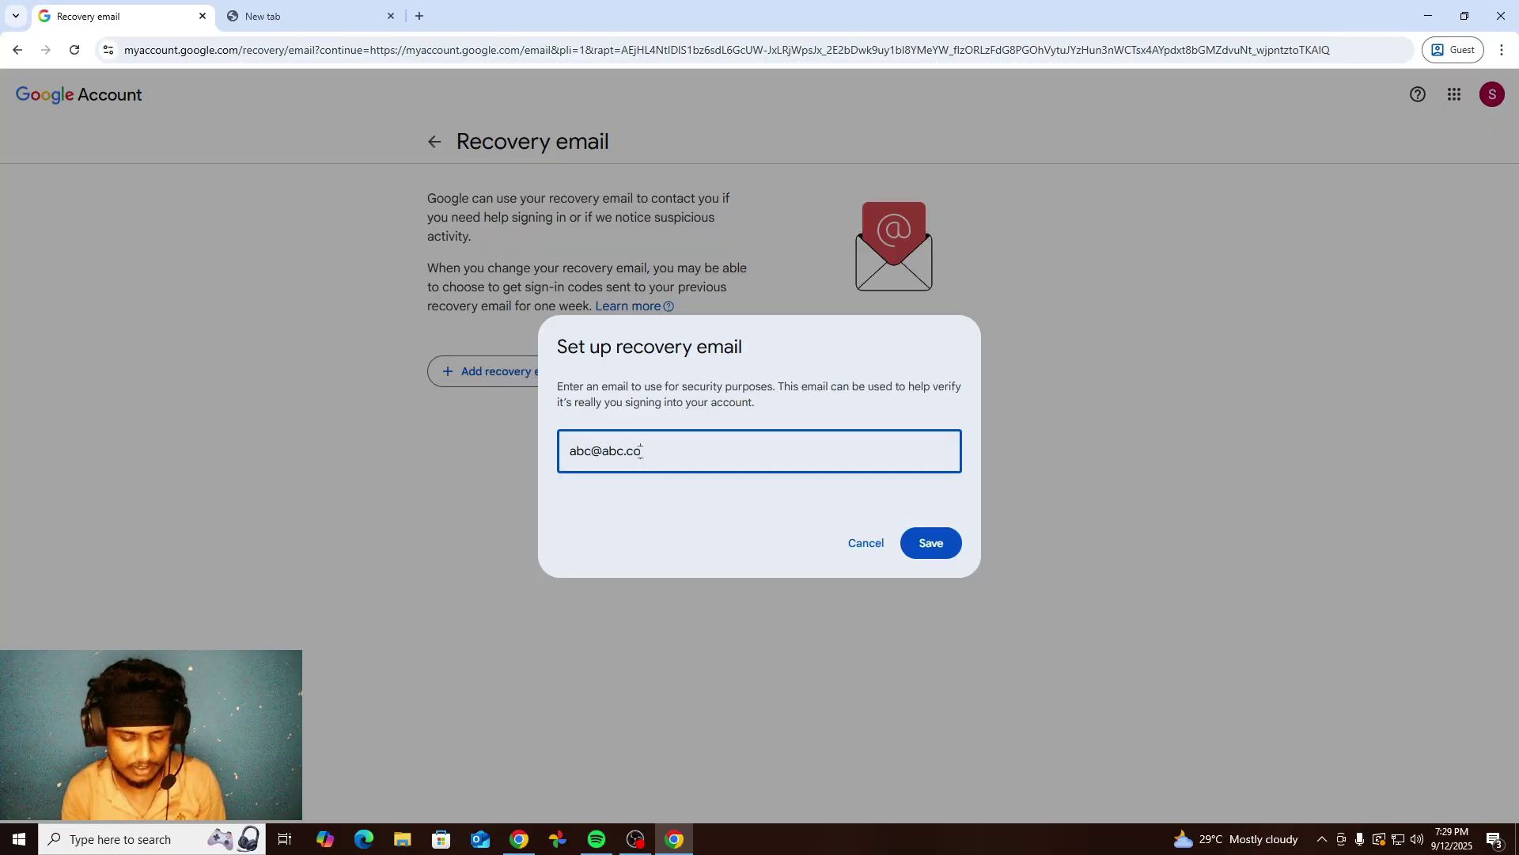
{"action": "type", "text": "m"}
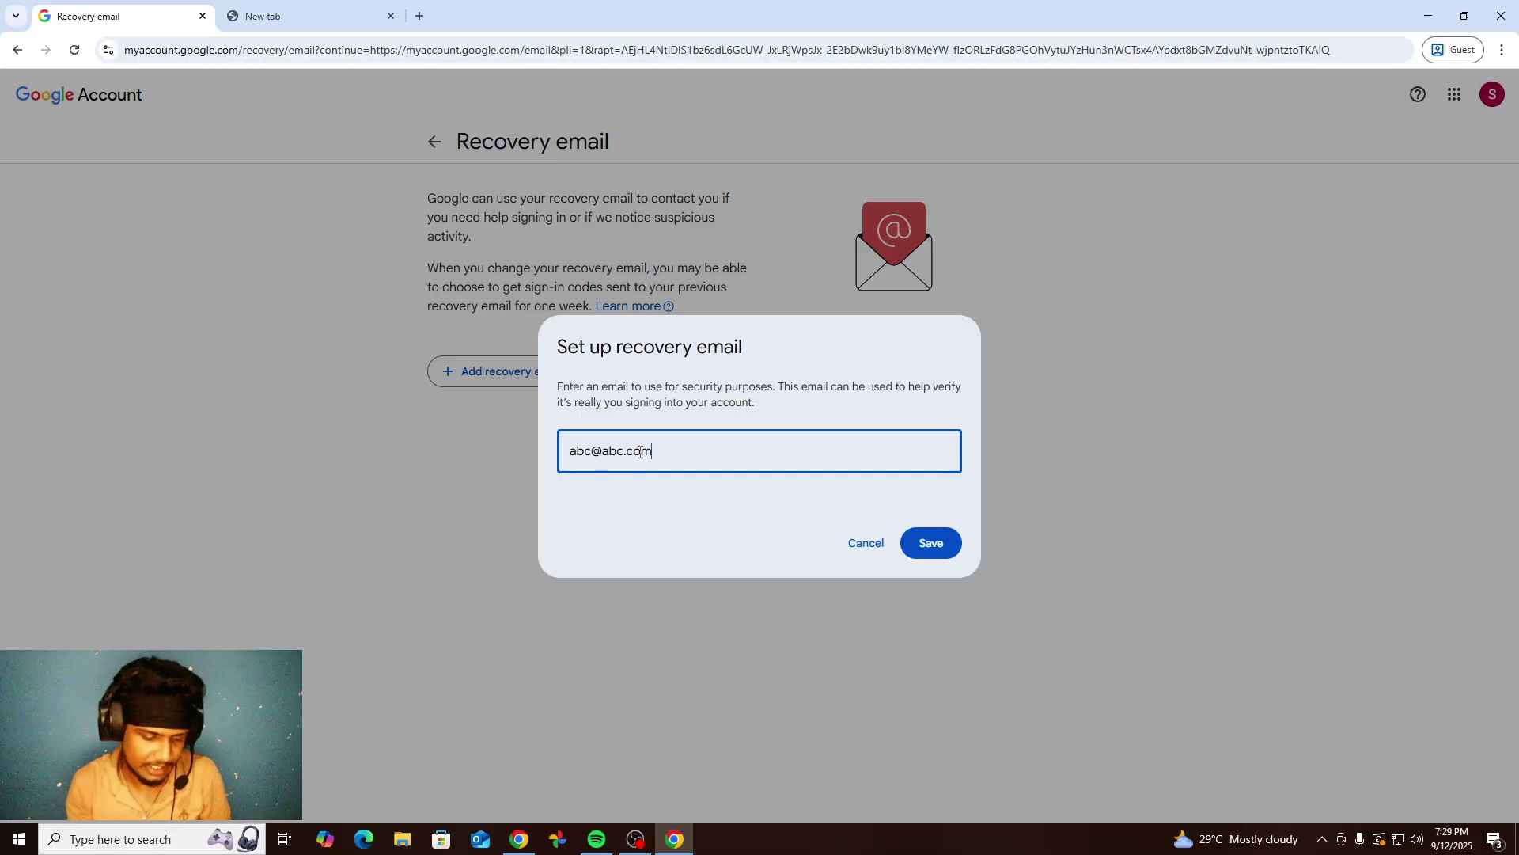
{"action": "triple_click", "coordinate": [640, 452]}
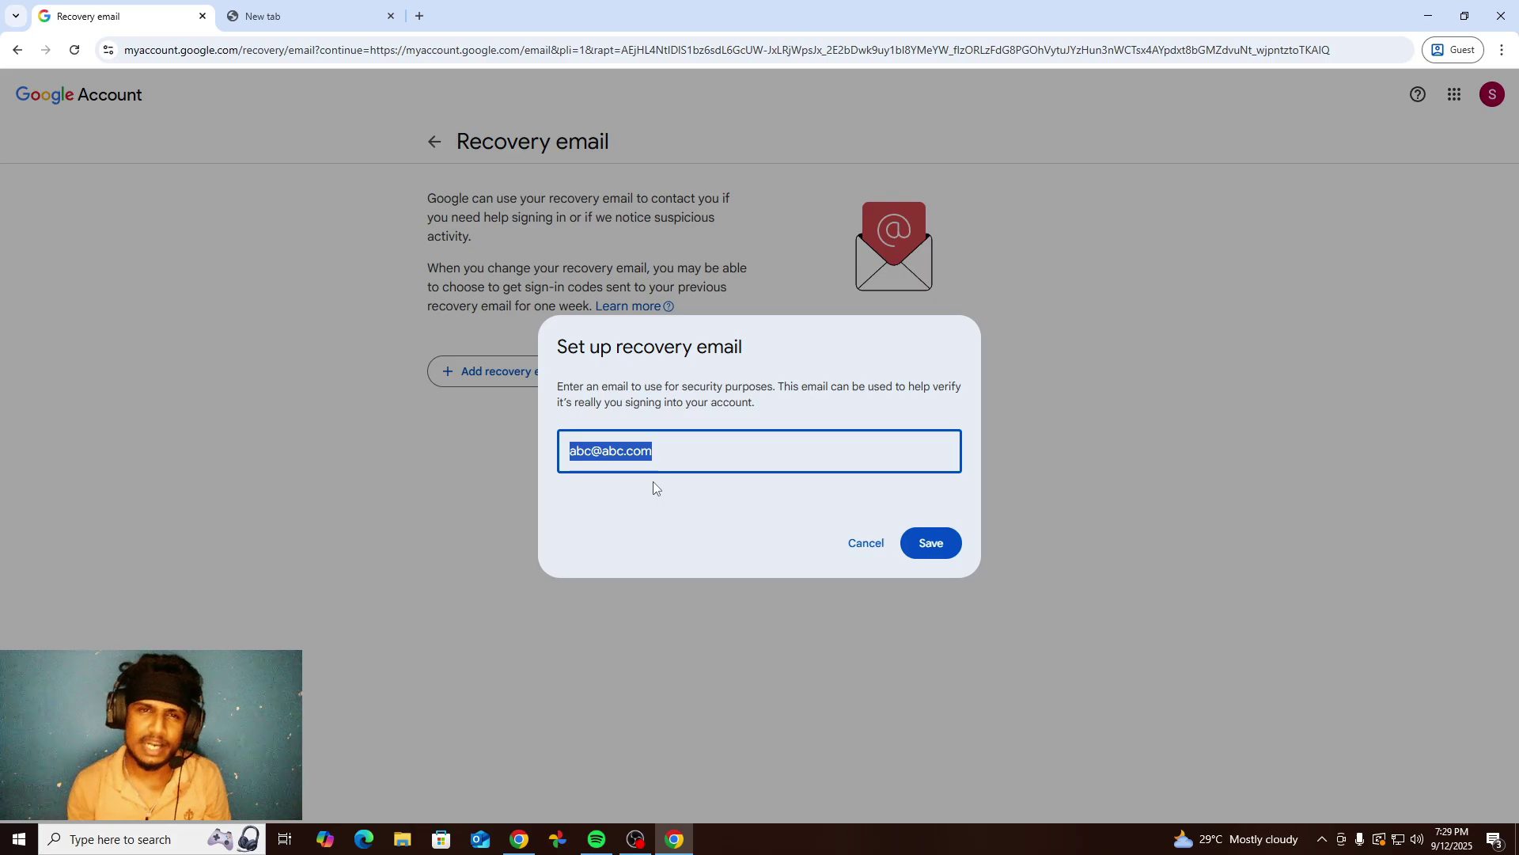
{"action": "left_click", "coordinate": [662, 451]}
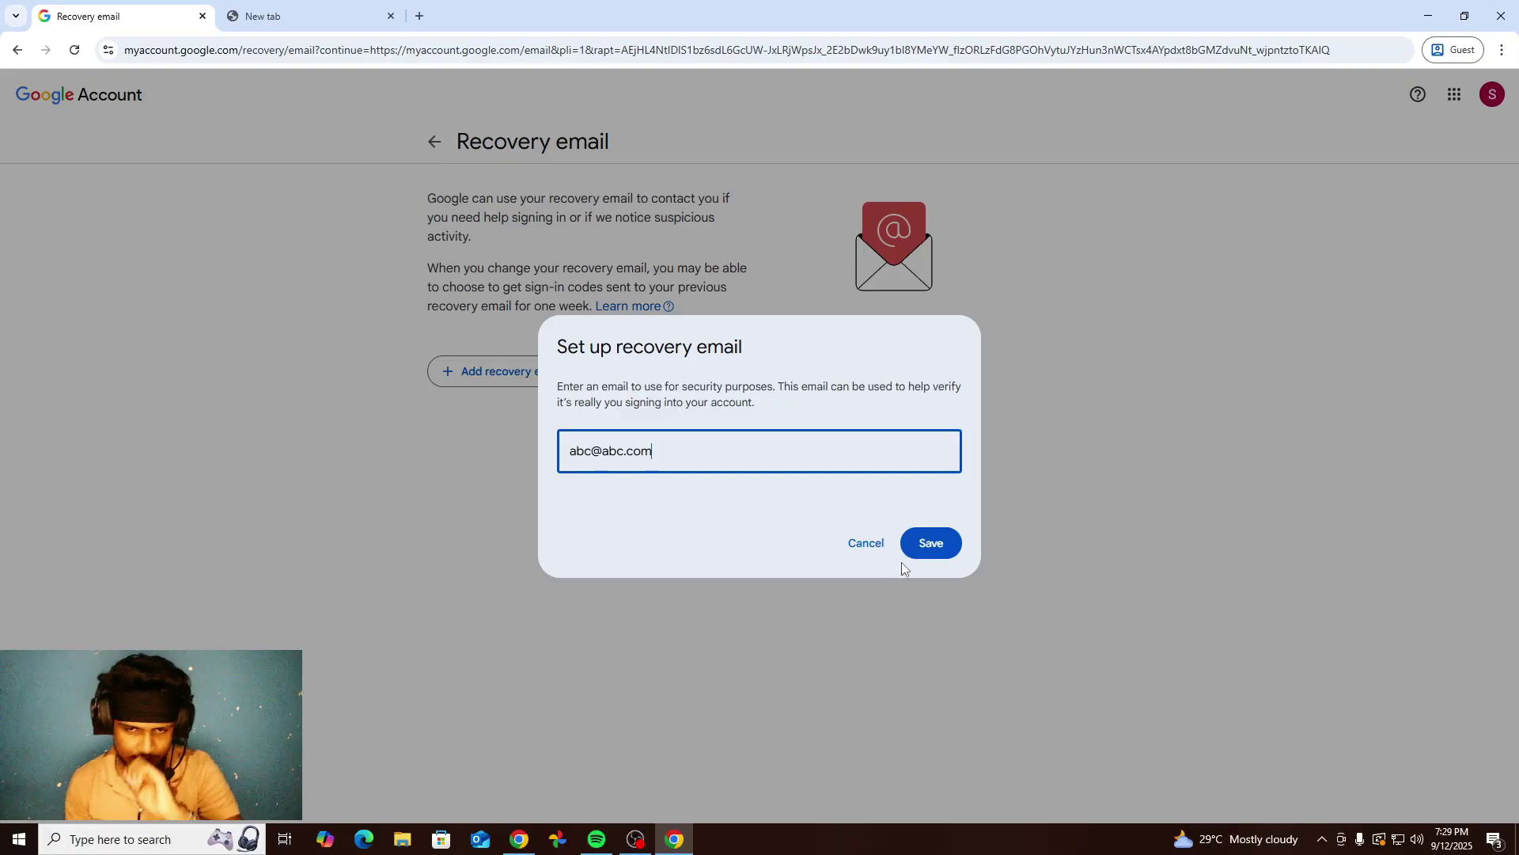
{"action": "left_click", "coordinate": [868, 542]}
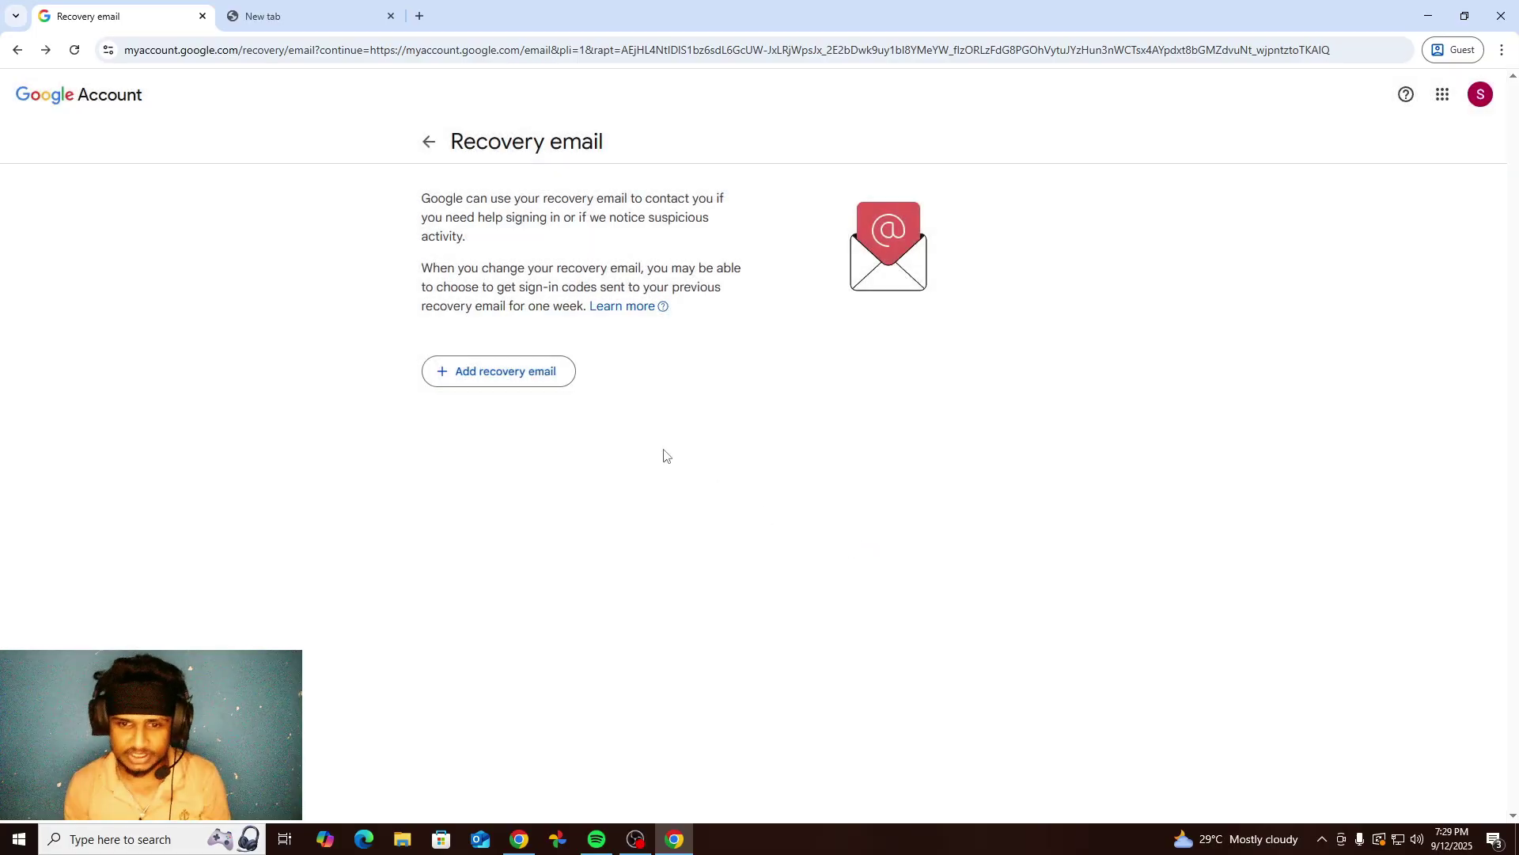
Step: Go back to Personal info and reopen the Email page down to Alternate and About me emails
{"action": "left_click", "coordinate": [429, 144]}
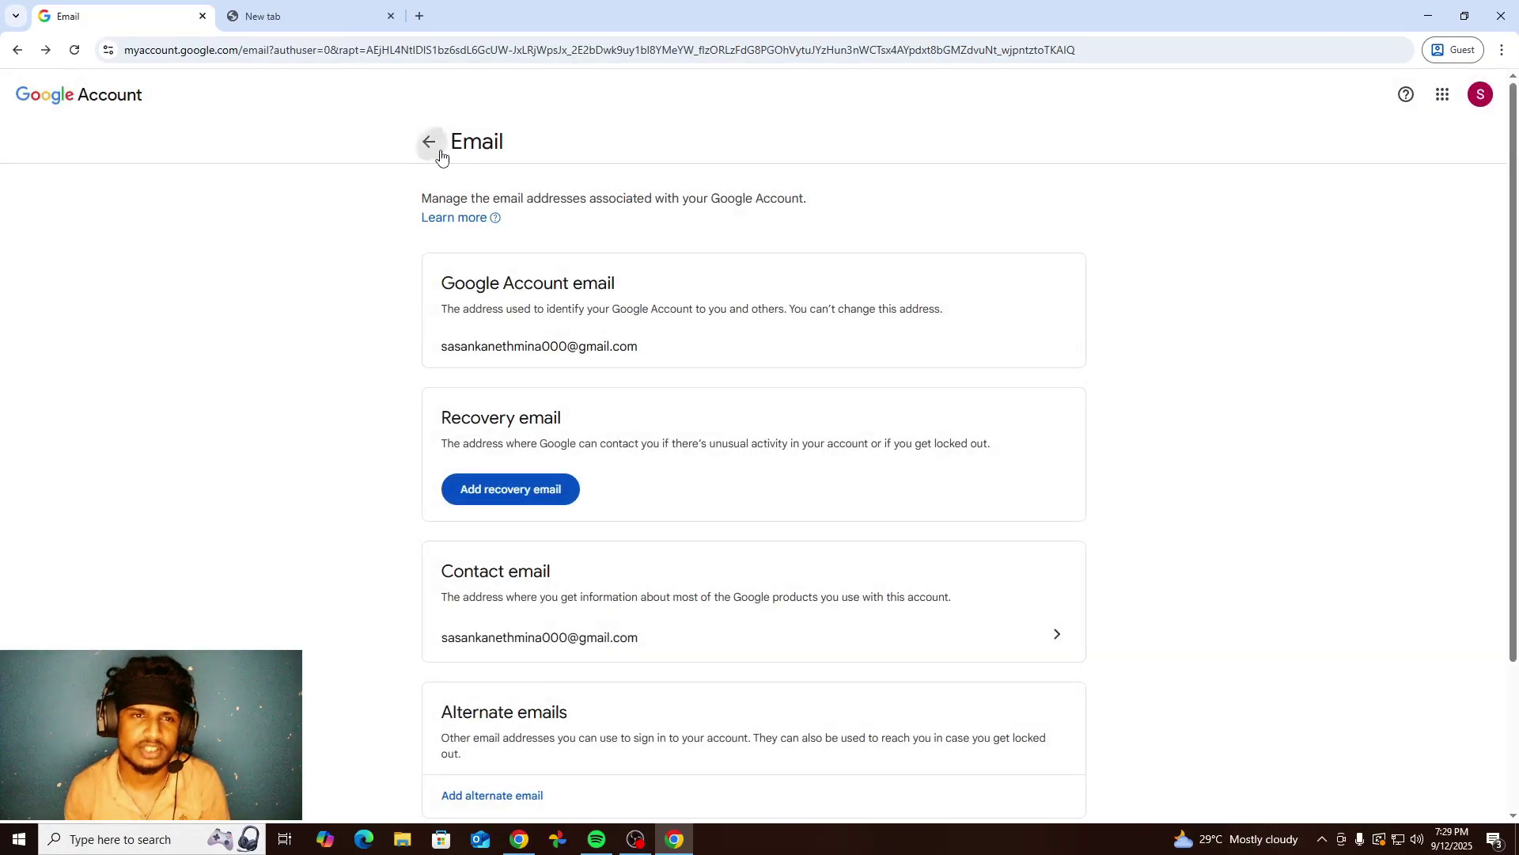
{"action": "left_click", "coordinate": [429, 144]}
{"action": "scroll", "coordinate": [634, 499], "scroll_direction": "down", "scroll_amount": 3}
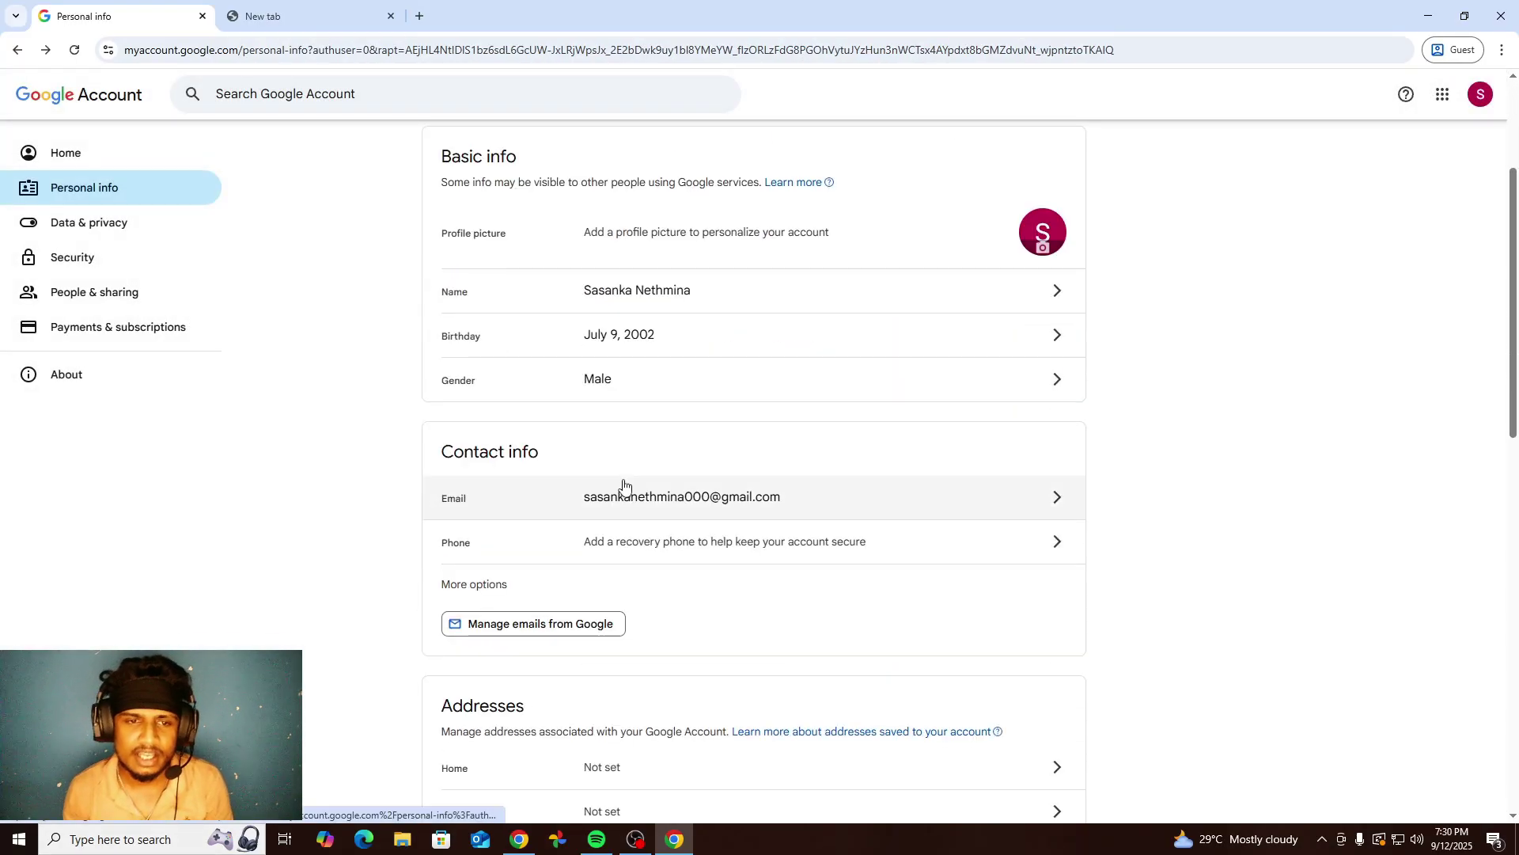
{"action": "left_click", "coordinate": [625, 495]}
{"action": "scroll", "coordinate": [705, 542], "scroll_direction": "down", "scroll_amount": 3}
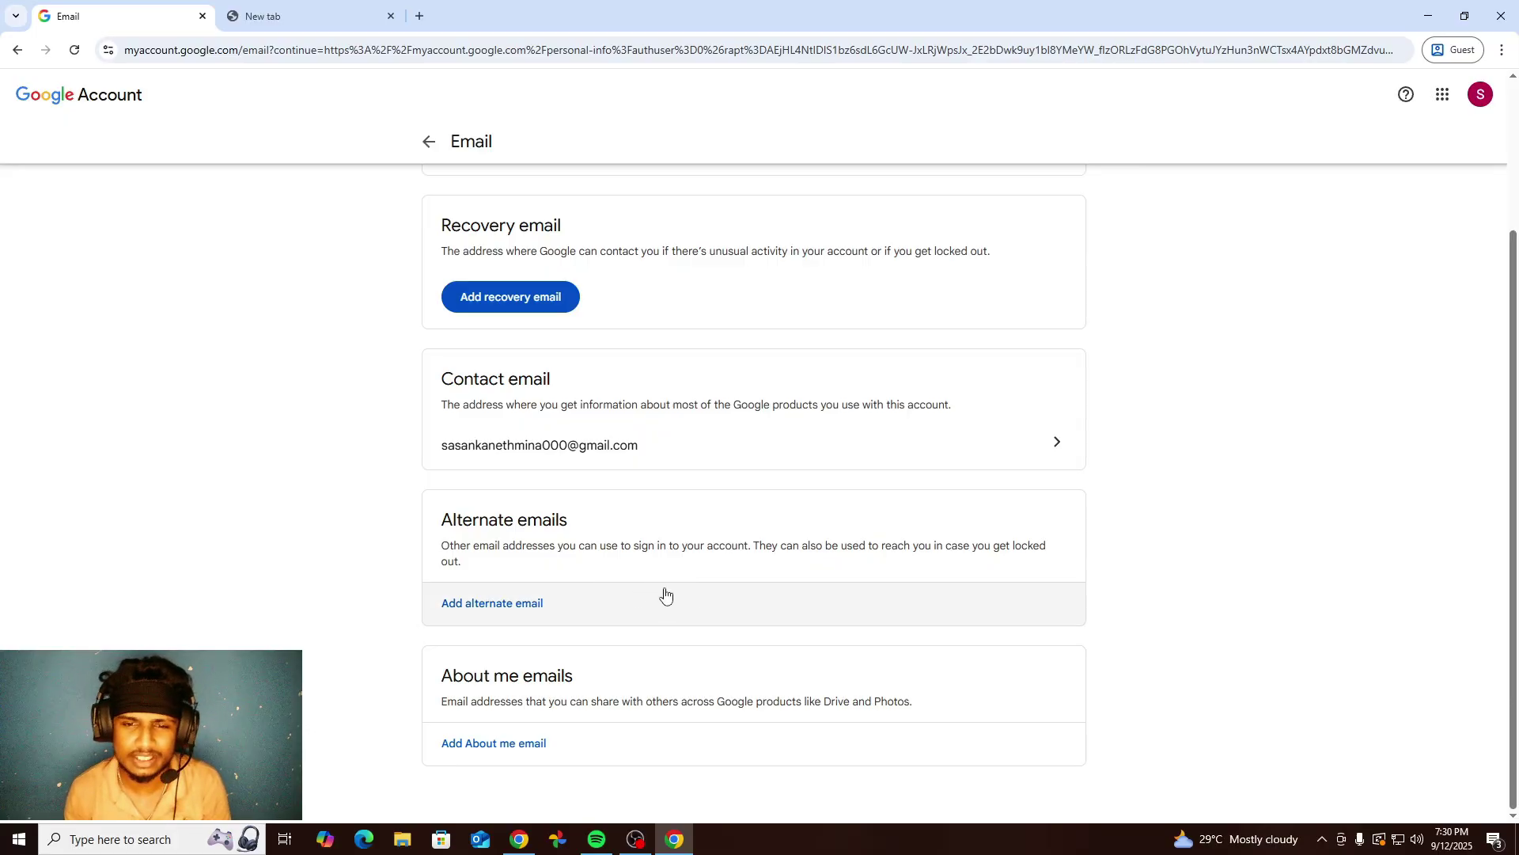
{"action": "left_click_drag", "start_coordinate": [950, 551], "coordinate": [994, 551]}
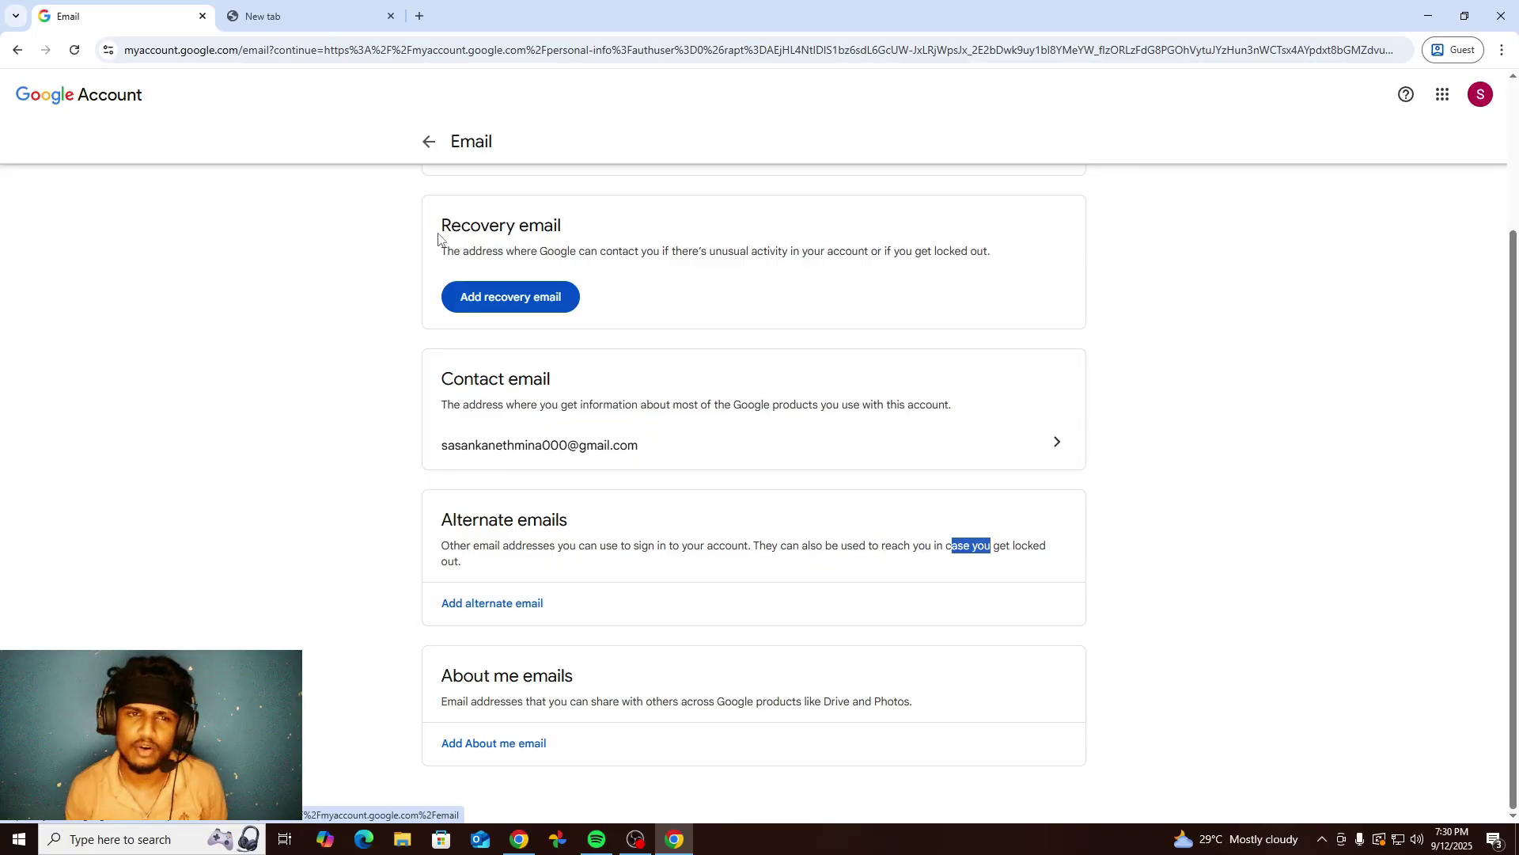
Step: From Personal info, view the Emails from Google subscriptions page and come back
{"action": "left_click", "coordinate": [433, 143]}
{"action": "scroll", "coordinate": [596, 536], "scroll_direction": "down", "scroll_amount": 2}
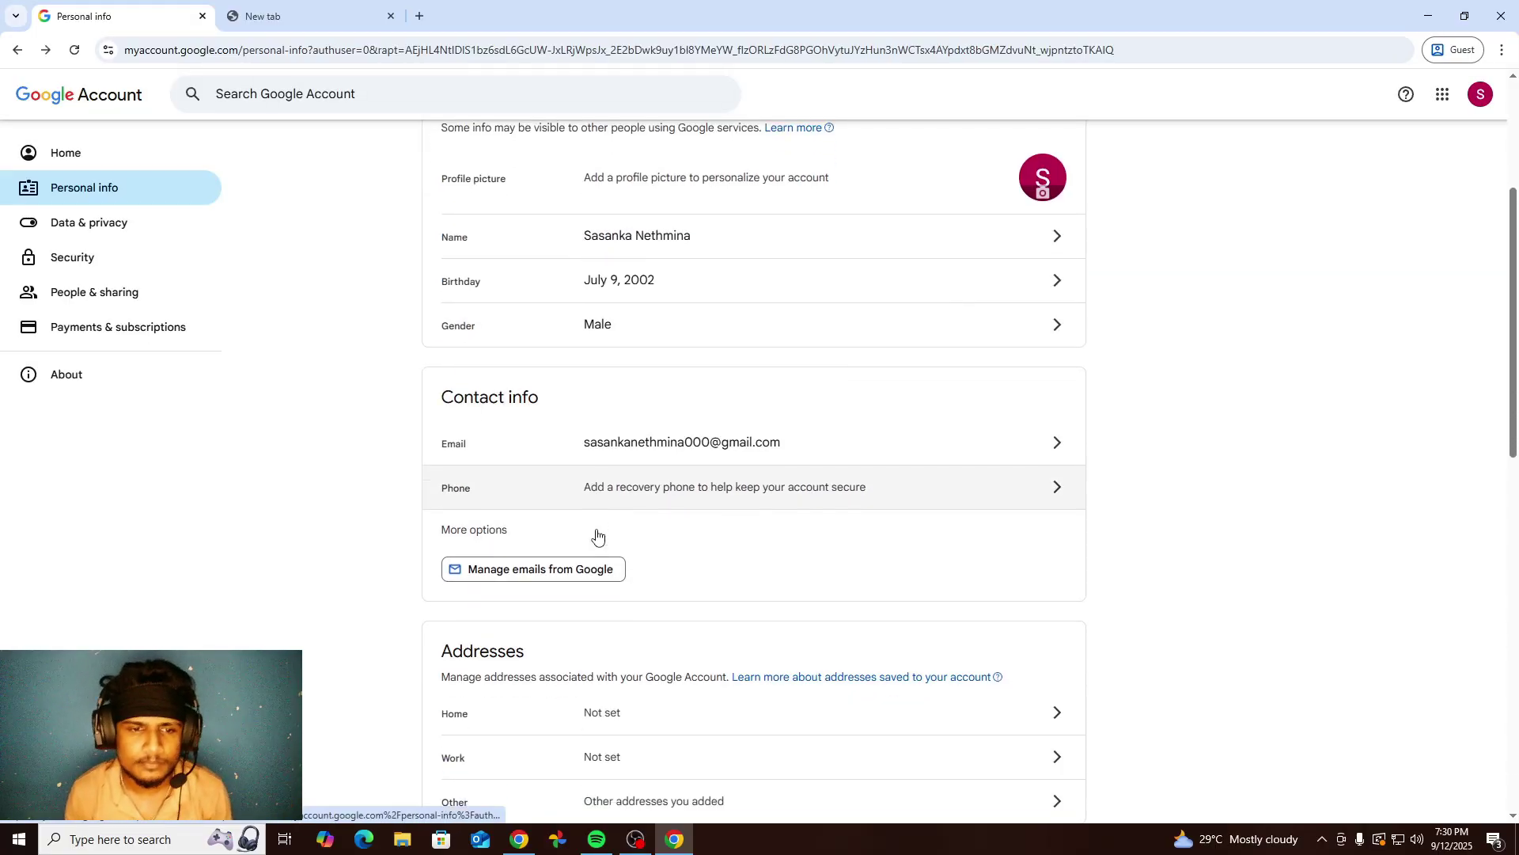
{"action": "scroll", "coordinate": [470, 411], "scroll_direction": "up", "scroll_amount": 1}
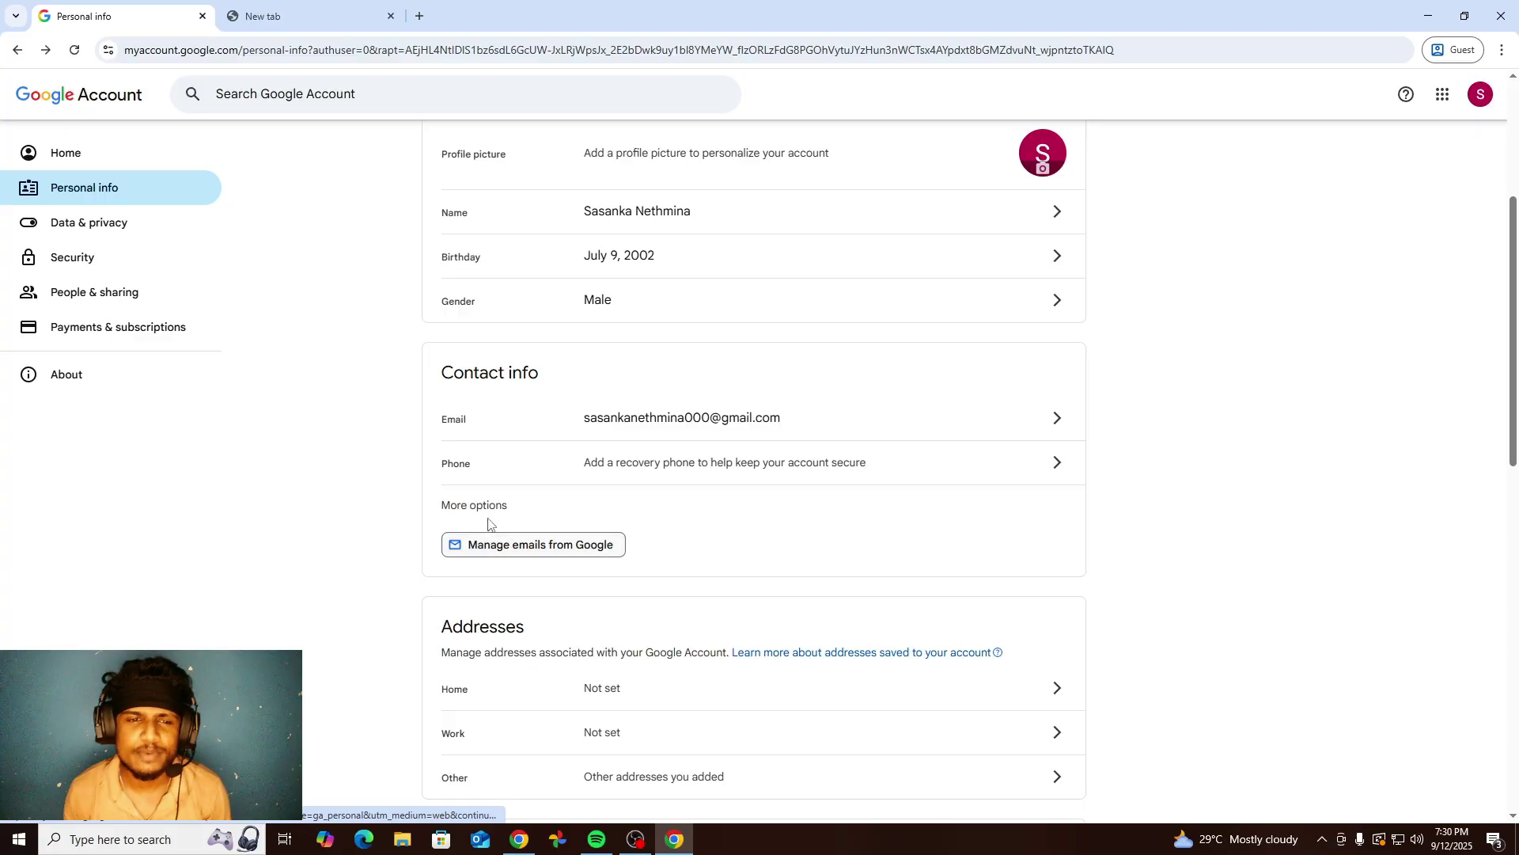
{"action": "left_click", "coordinate": [549, 554]}
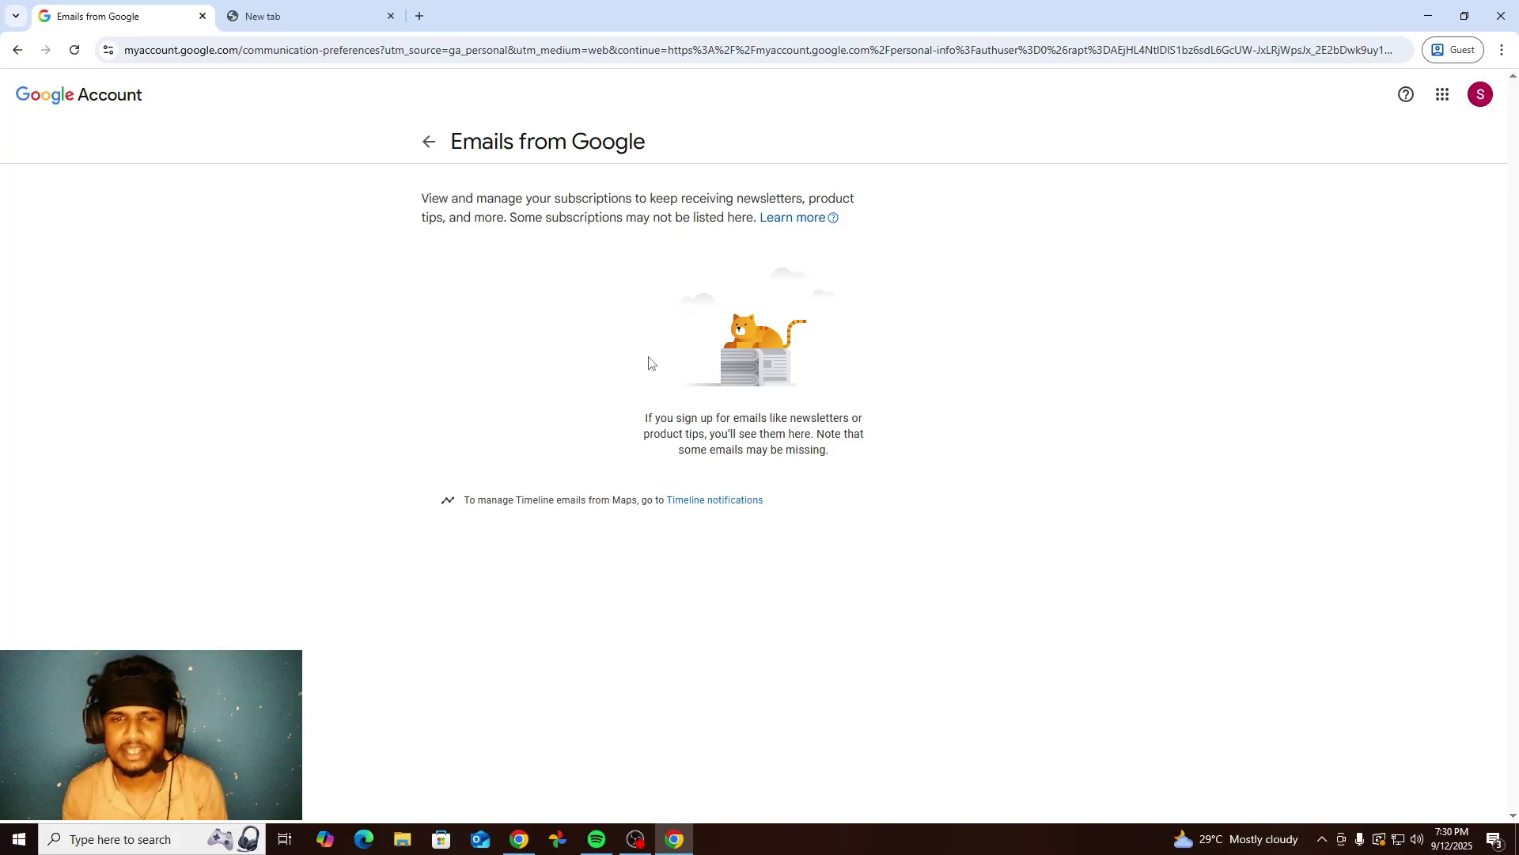
{"action": "left_click", "coordinate": [430, 143]}
{"action": "scroll", "coordinate": [746, 446], "scroll_direction": "down", "scroll_amount": 5}
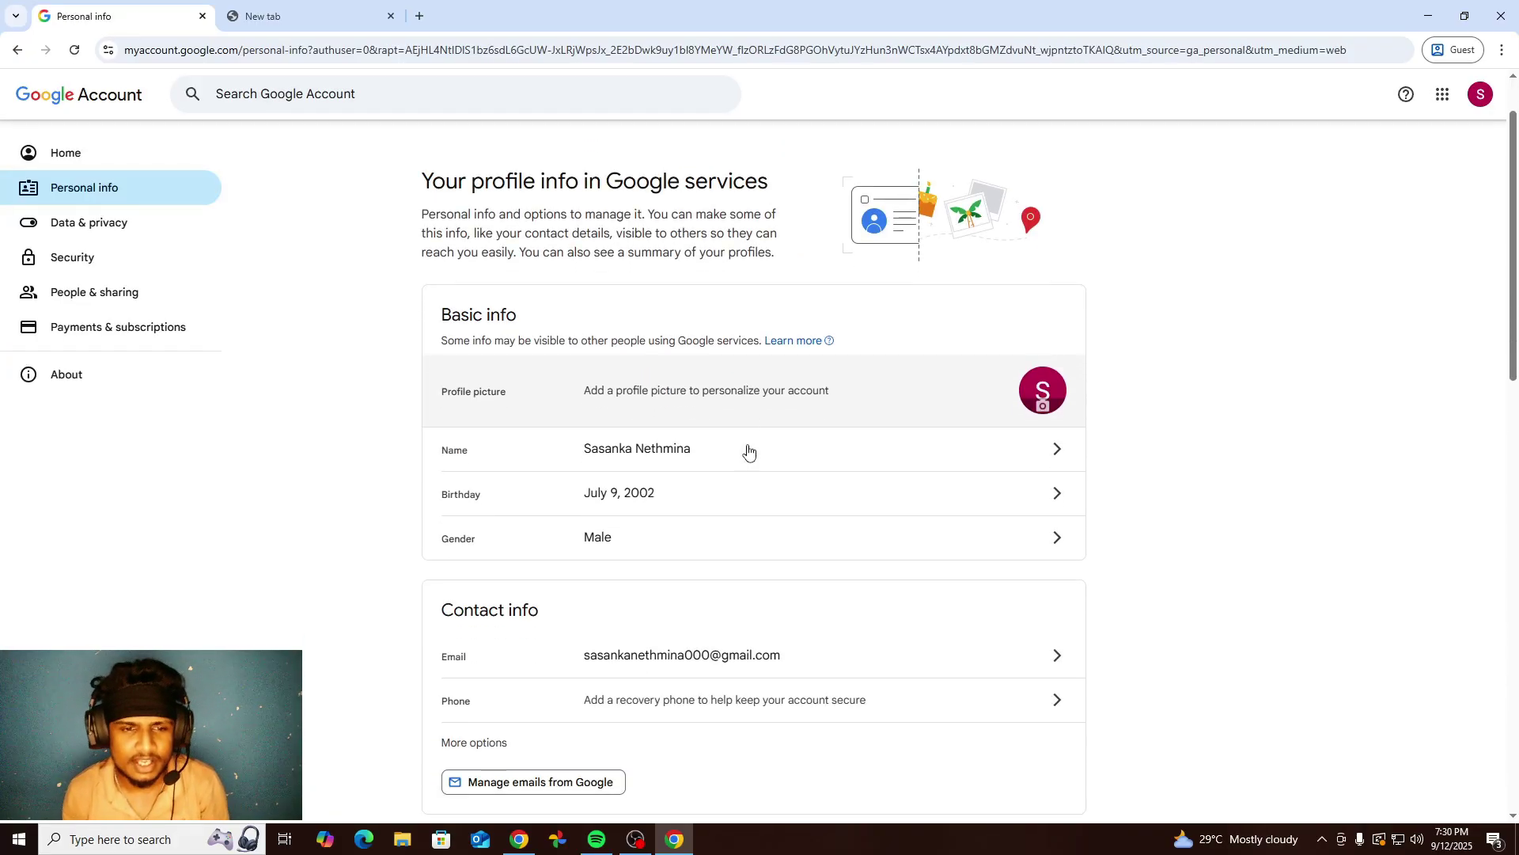
{"action": "scroll", "coordinate": [526, 455], "scroll_direction": "down", "scroll_amount": 1}
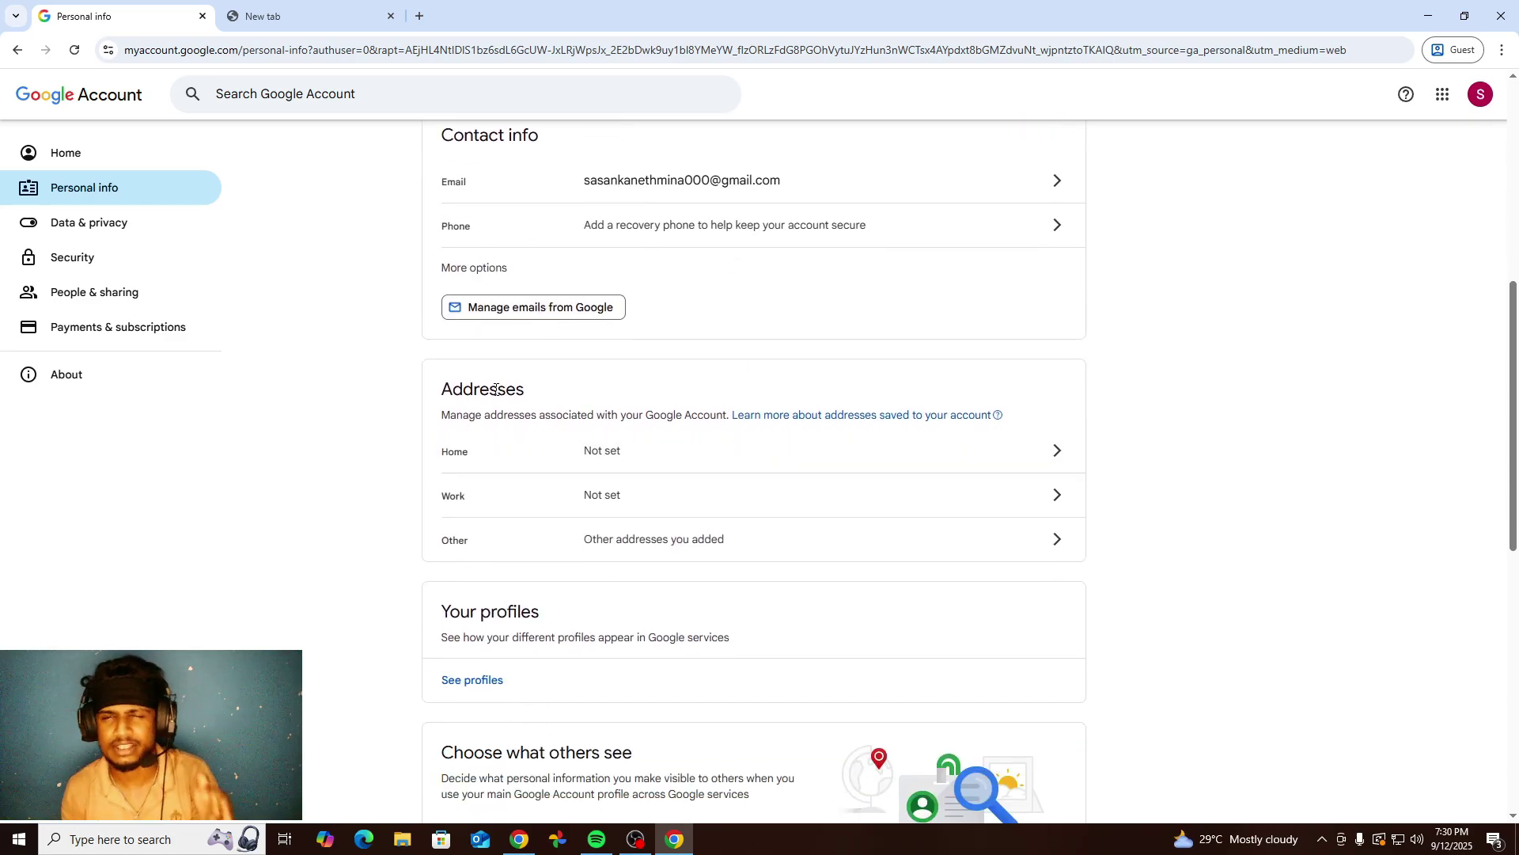
{"action": "left_click", "coordinate": [613, 460]}
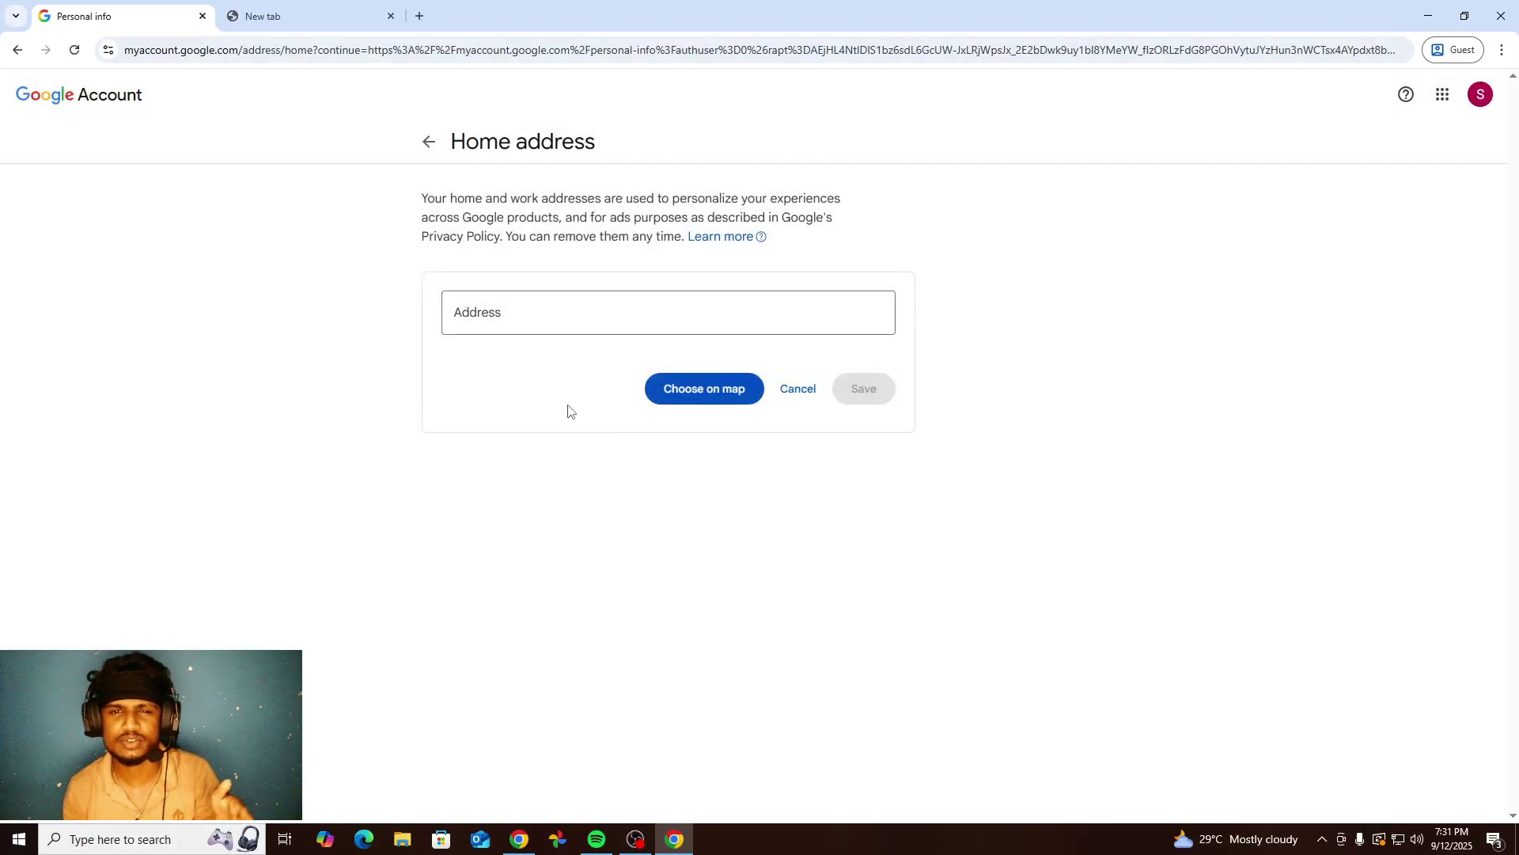
{"action": "left_click", "coordinate": [428, 143]}
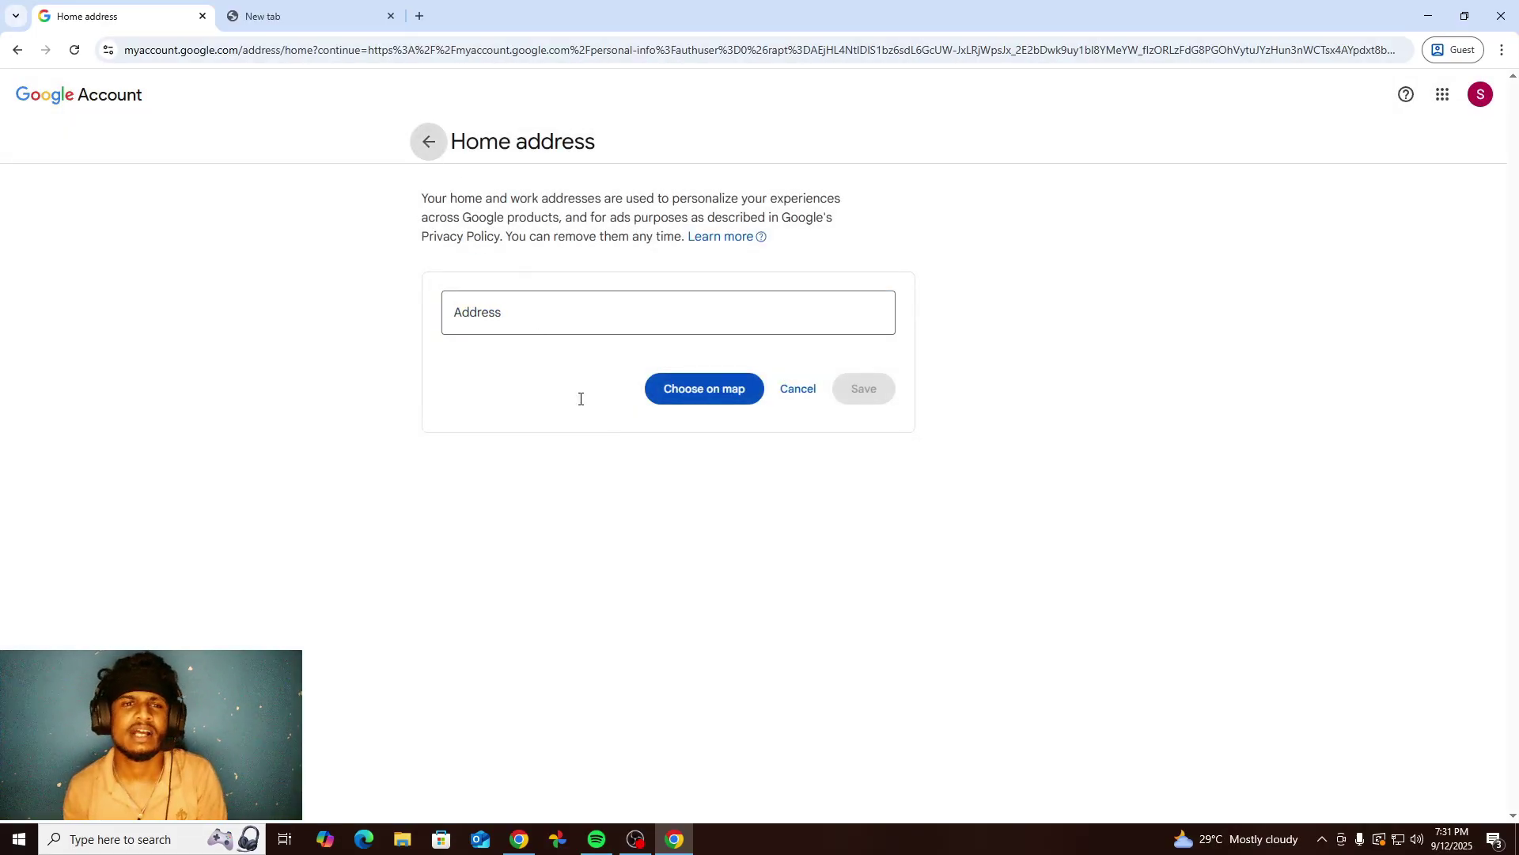
{"action": "scroll", "coordinate": [749, 610], "scroll_direction": "down", "scroll_amount": 1}
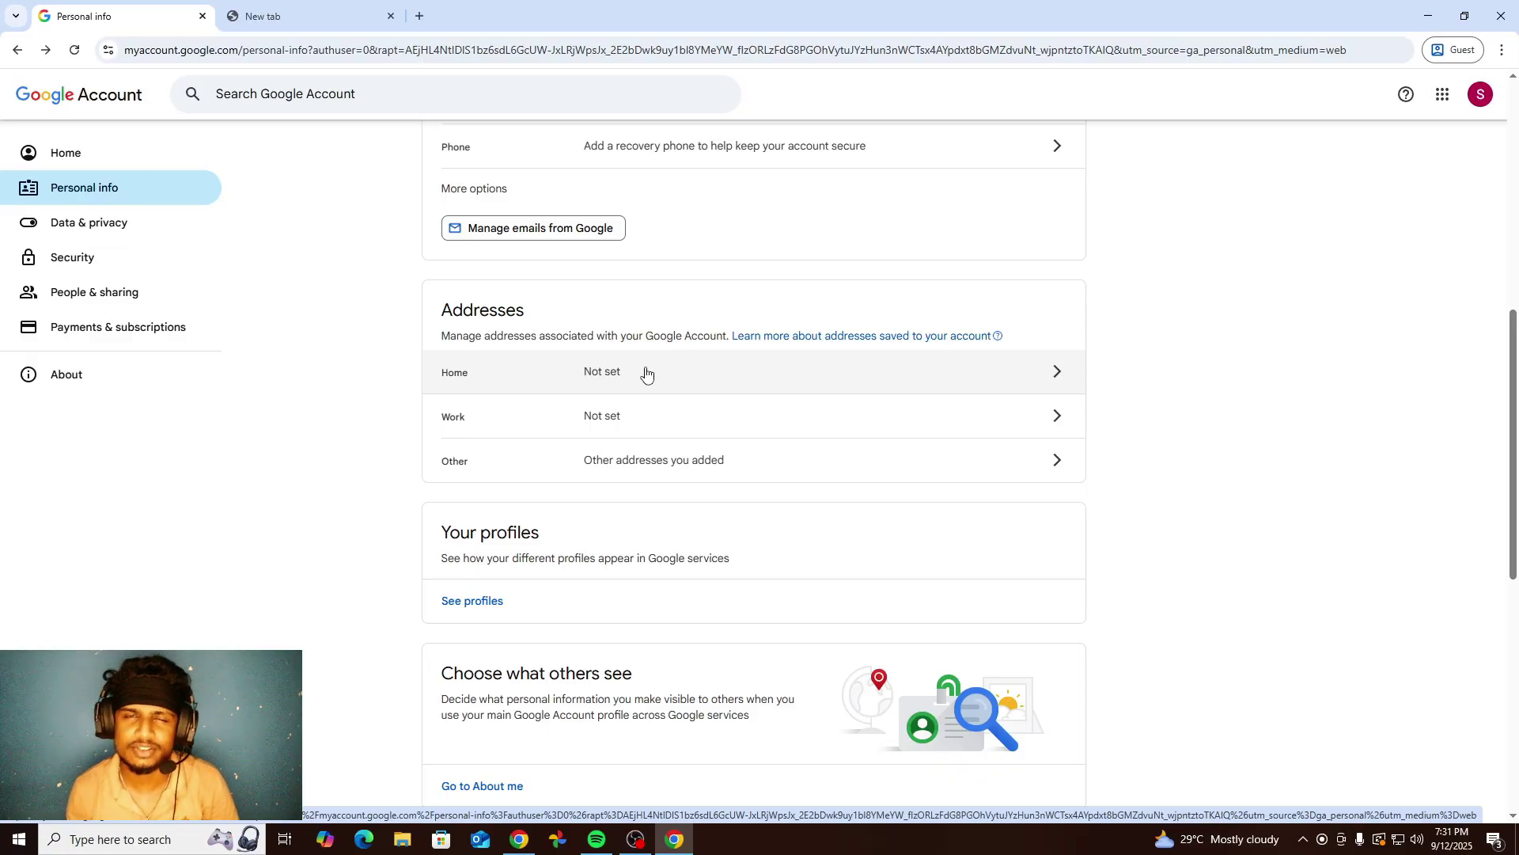
Step: View the Your profiles summary and return to Personal info
{"action": "scroll", "coordinate": [645, 372], "scroll_direction": "down", "scroll_amount": 2}
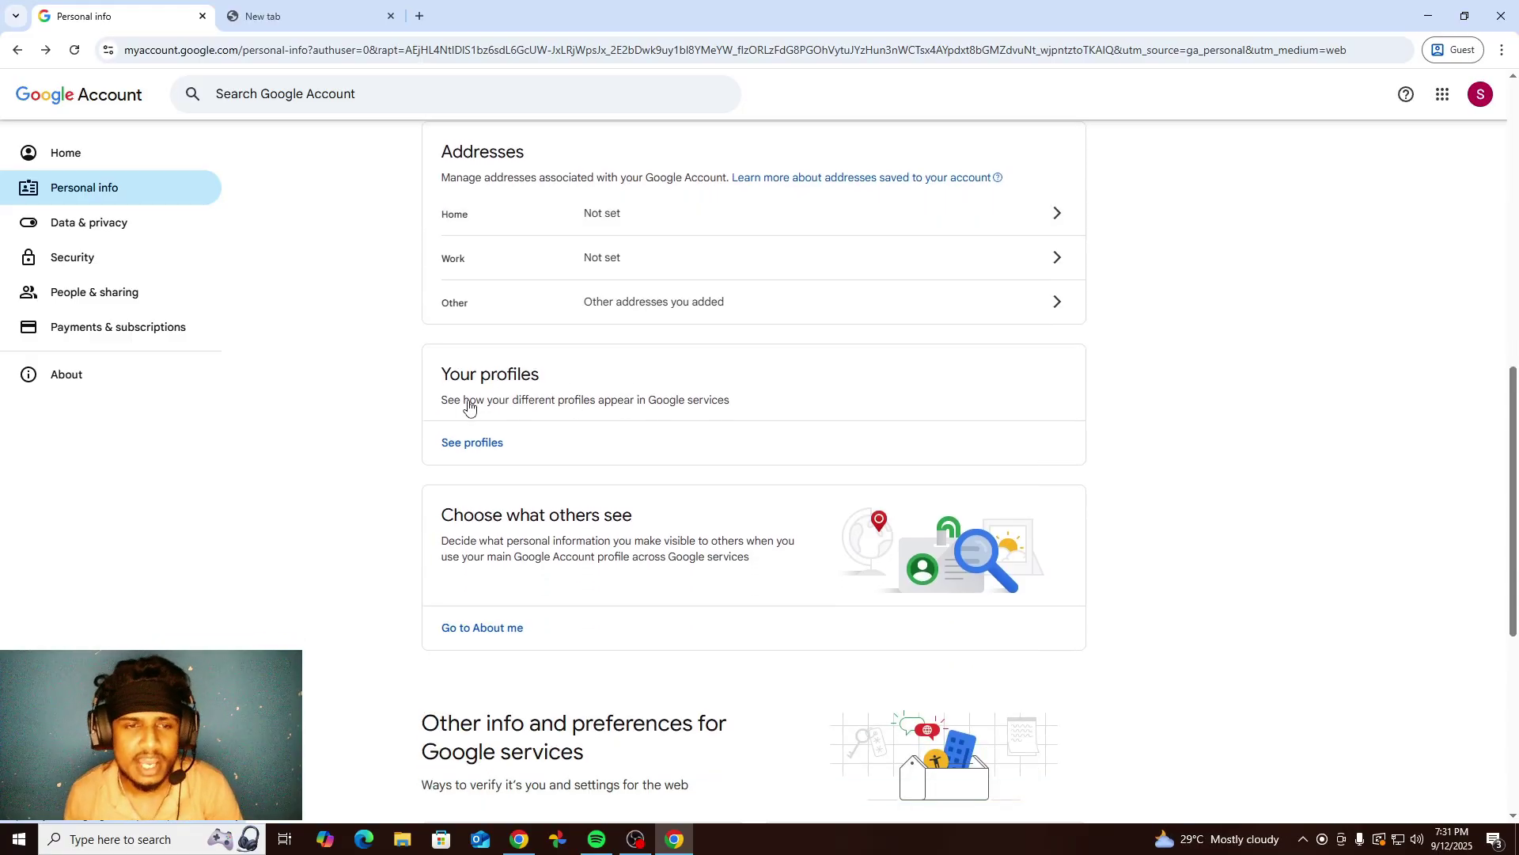
{"action": "left_click", "coordinate": [485, 443]}
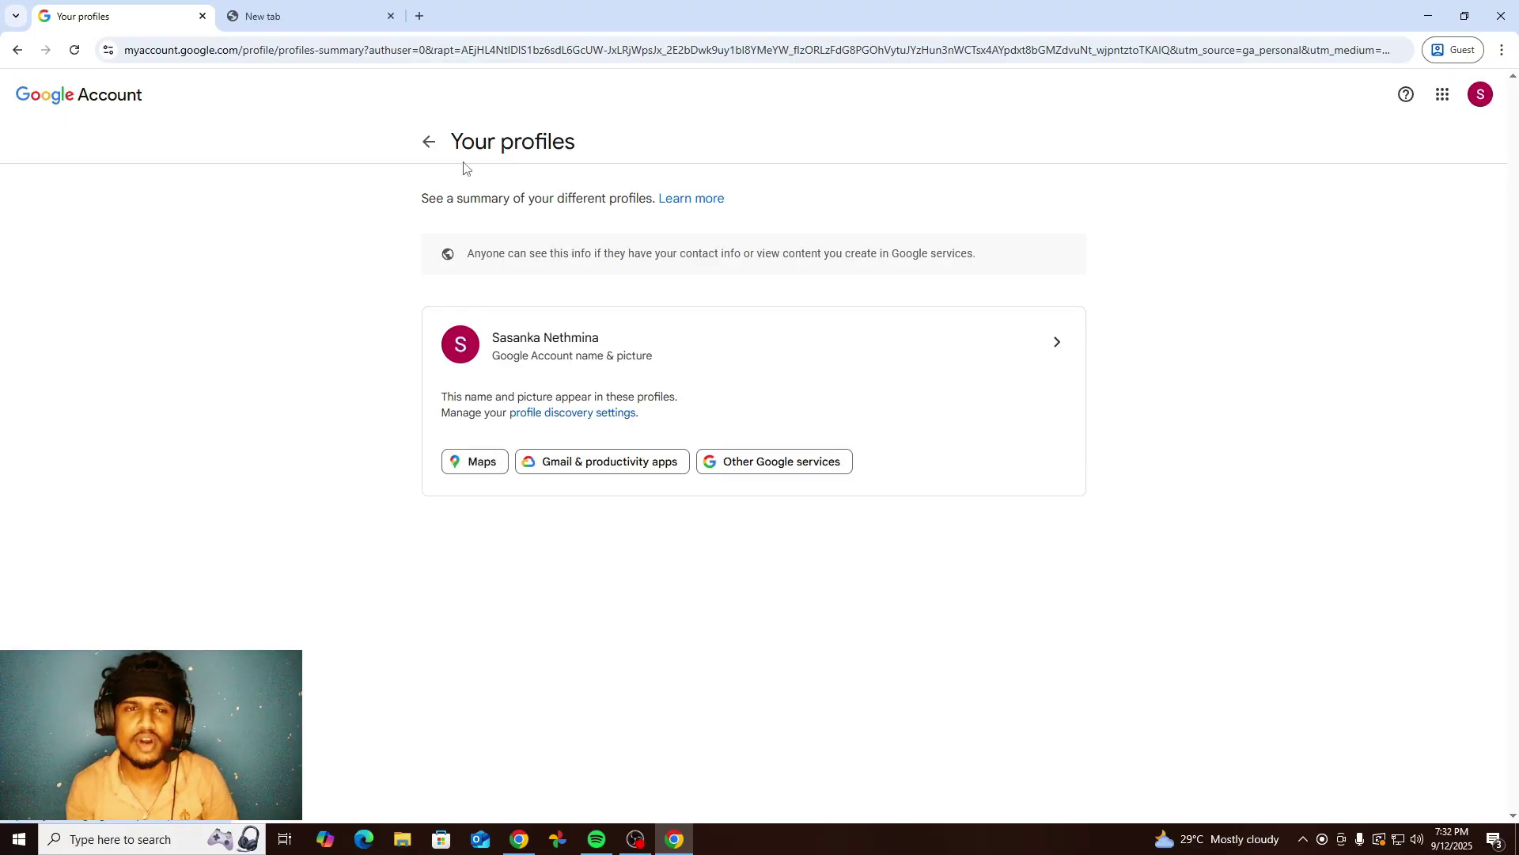
{"action": "left_click", "coordinate": [428, 143]}
Step: Scroll Personal info down to the Password card and open the password change page
{"action": "scroll", "coordinate": [621, 517], "scroll_direction": "down", "scroll_amount": 1}
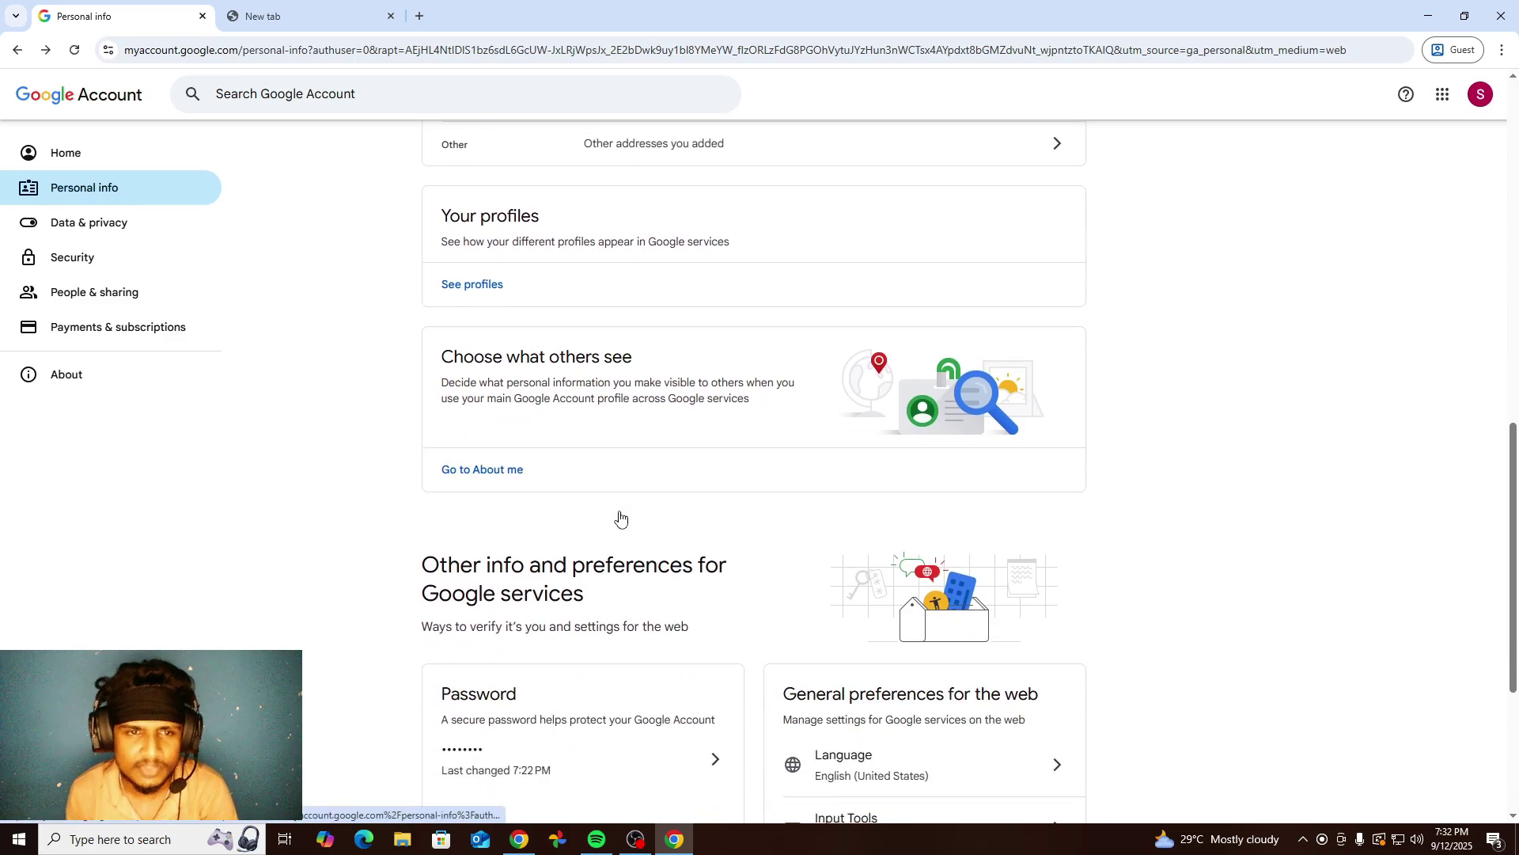
{"action": "scroll", "coordinate": [831, 498], "scroll_direction": "up", "scroll_amount": 10}
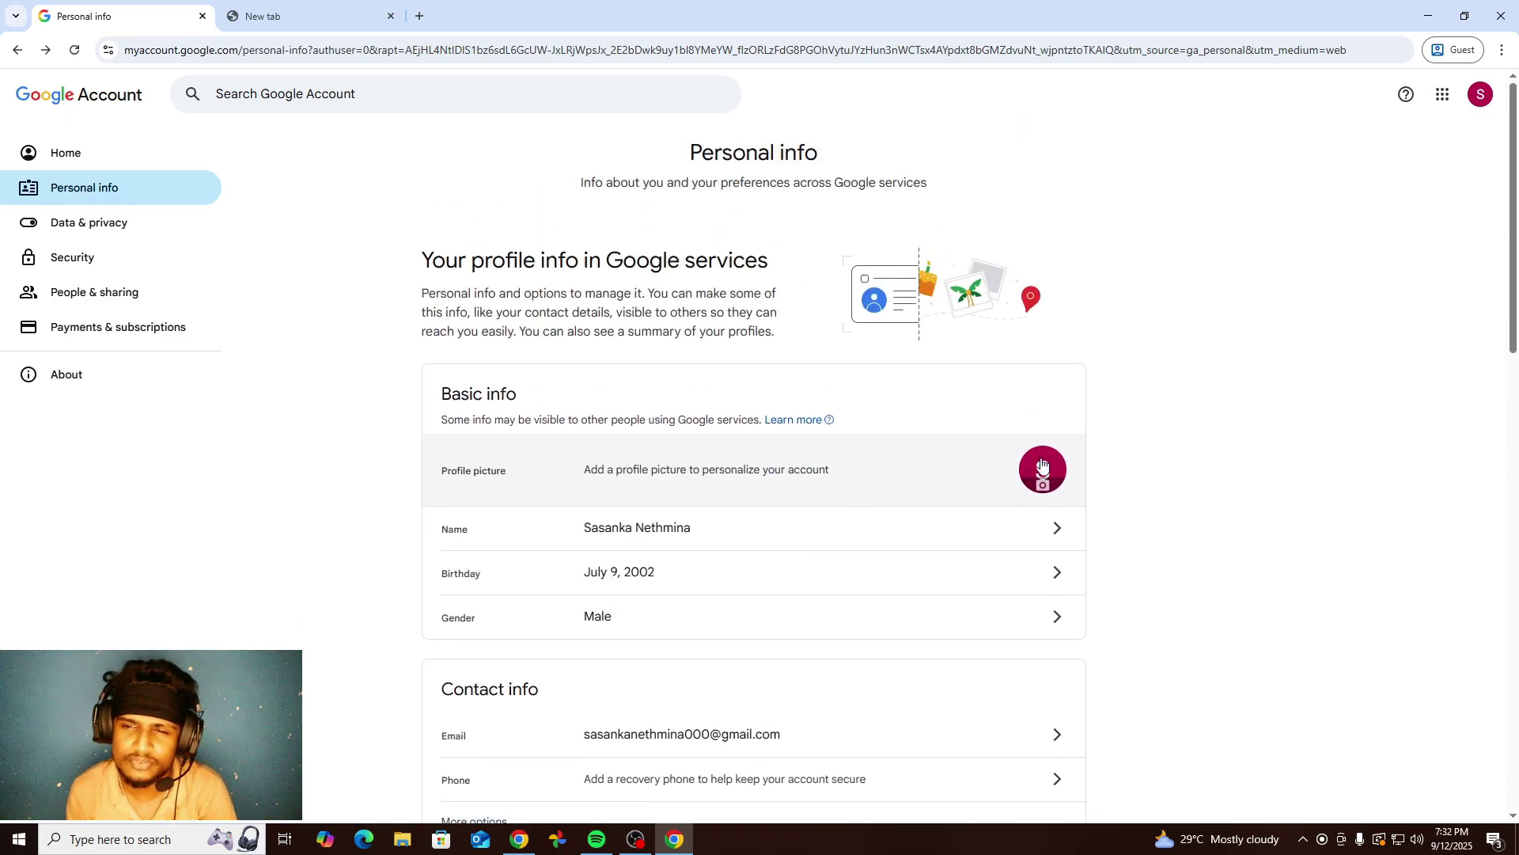
{"action": "scroll", "coordinate": [1042, 472], "scroll_direction": "down", "scroll_amount": 2}
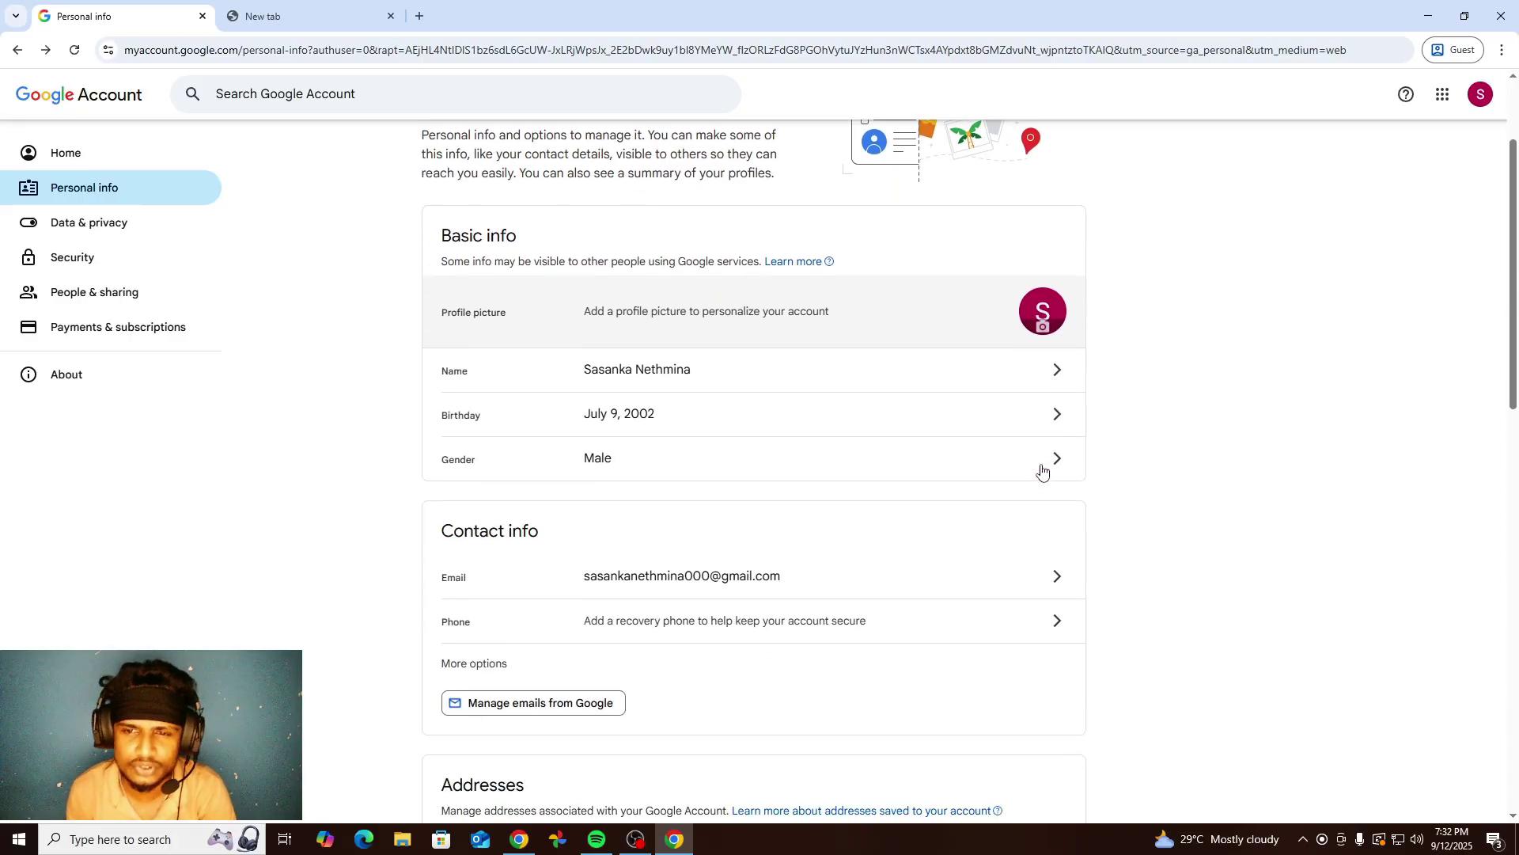
{"action": "scroll", "coordinate": [906, 431], "scroll_direction": "down", "scroll_amount": 8}
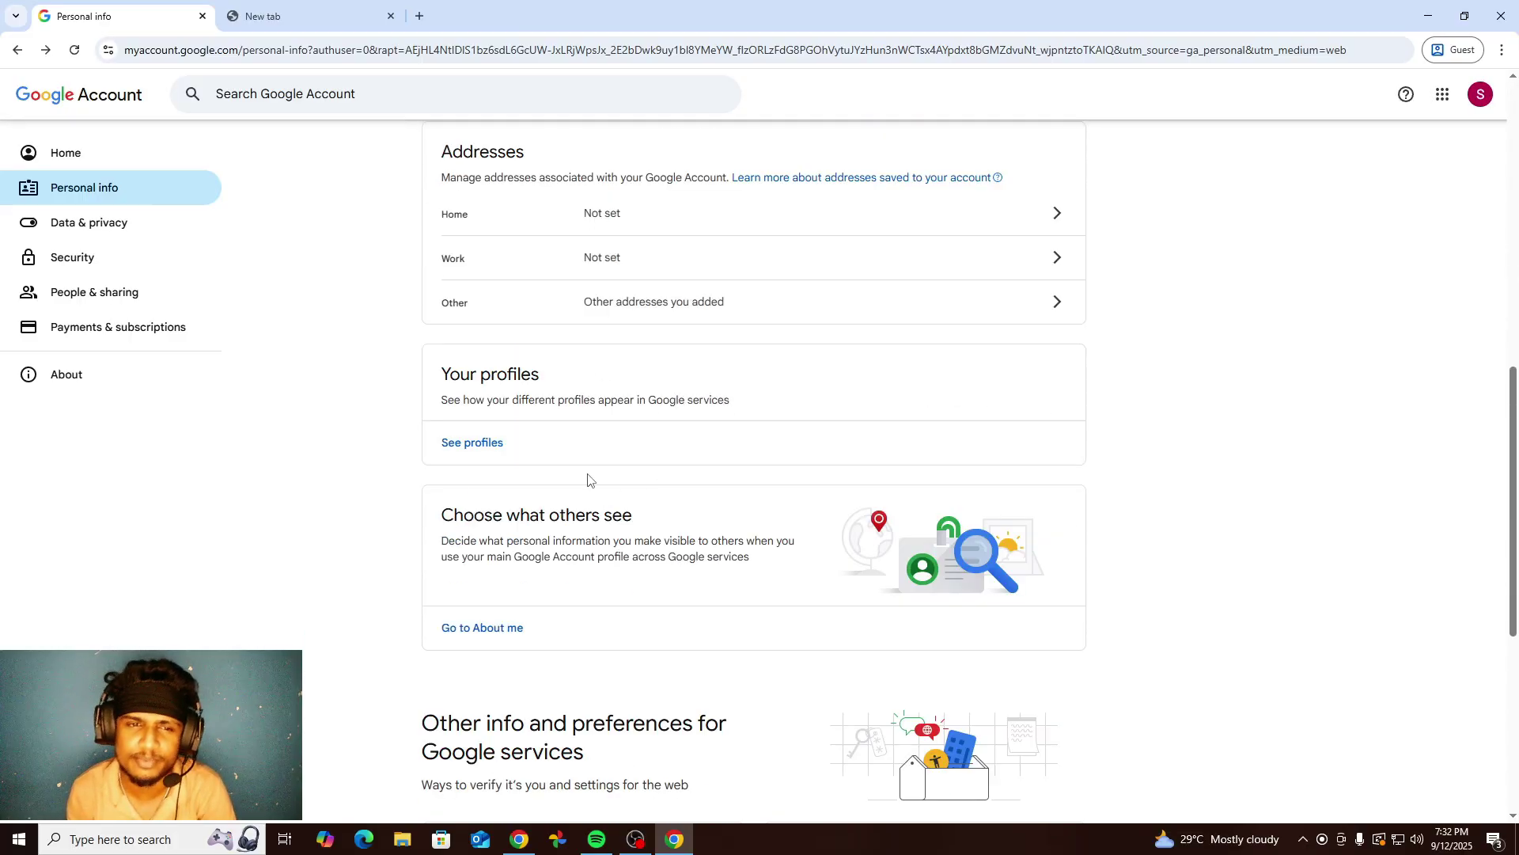
{"action": "scroll", "coordinate": [590, 479], "scroll_direction": "down", "scroll_amount": 2}
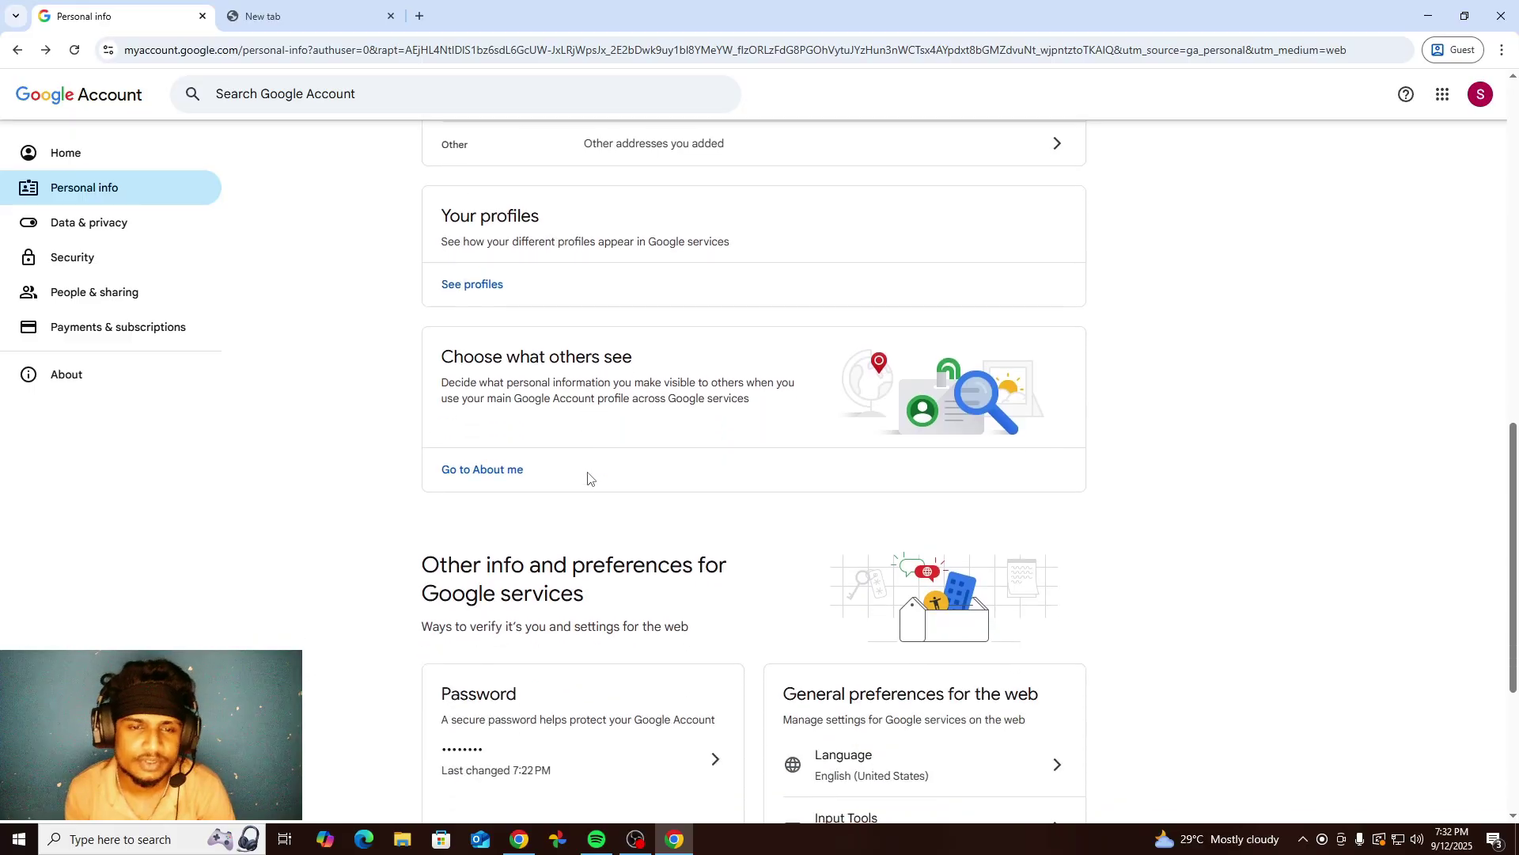
{"action": "scroll", "coordinate": [588, 478], "scroll_direction": "down", "scroll_amount": 2}
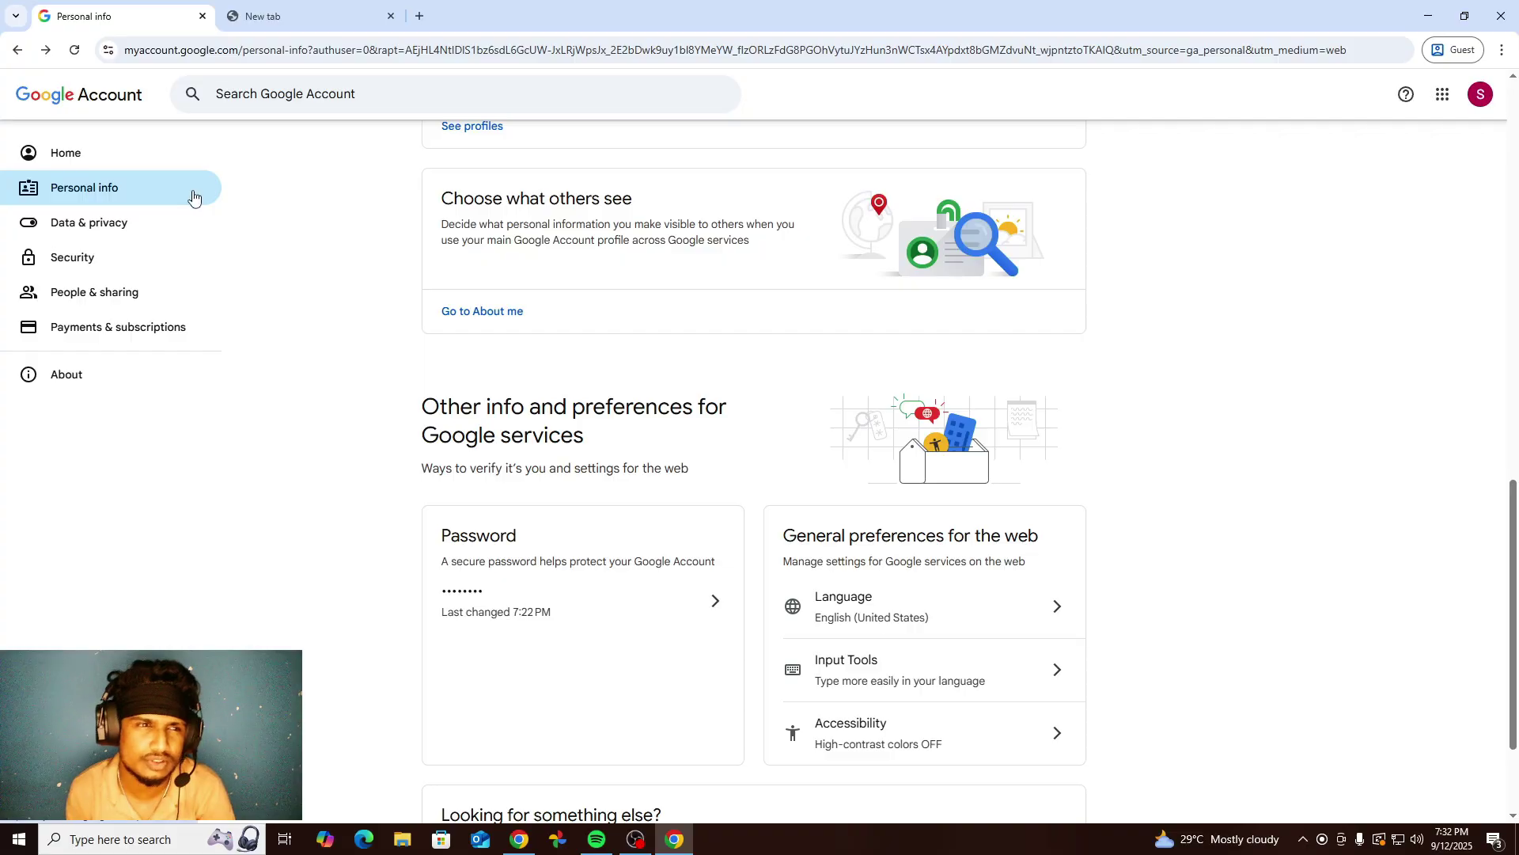
{"action": "scroll", "coordinate": [193, 195], "scroll_direction": "down", "scroll_amount": 2}
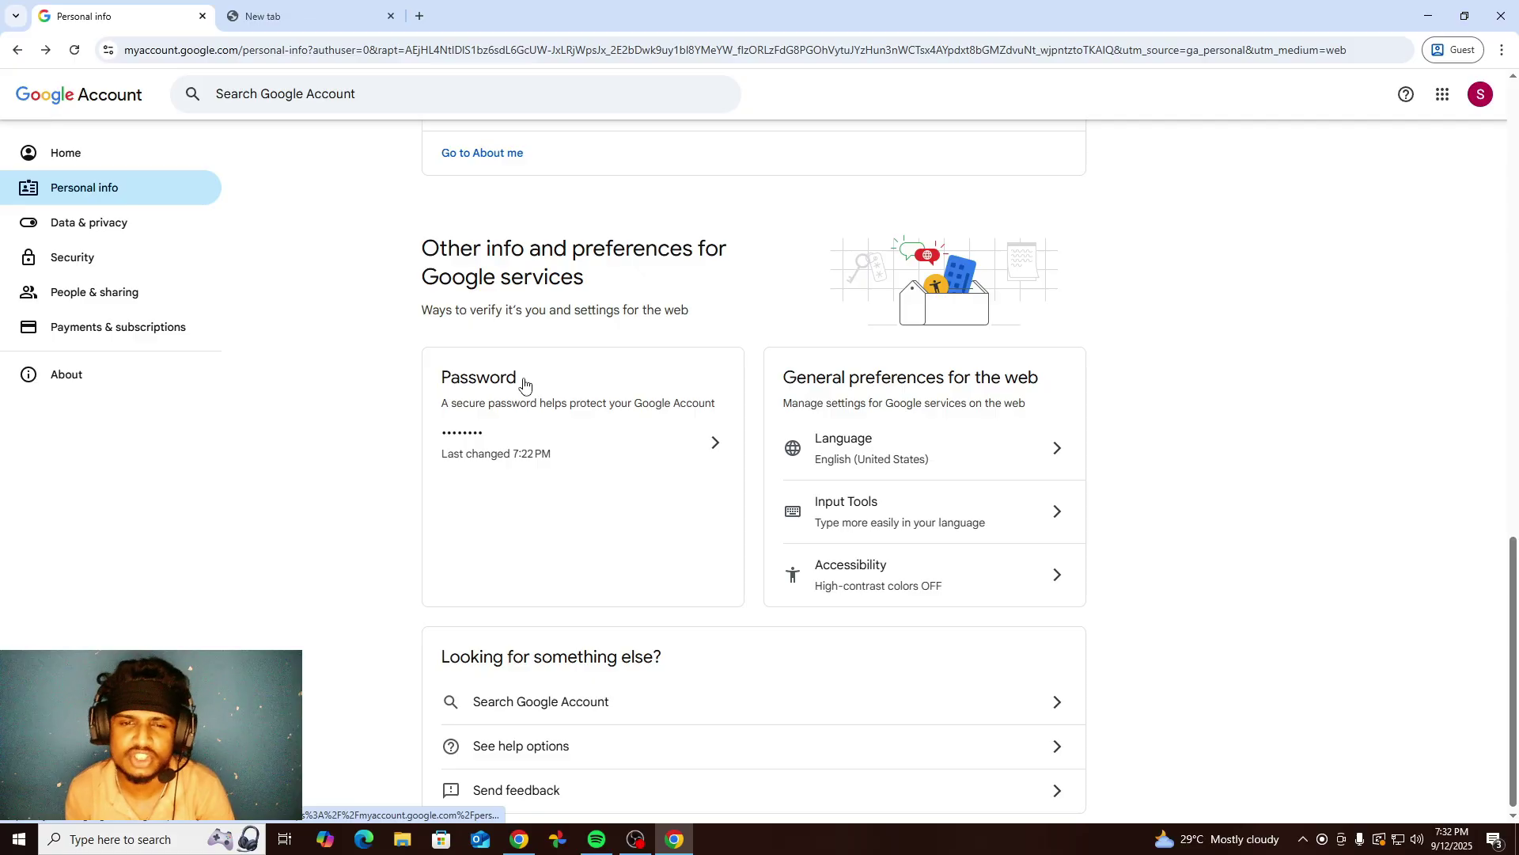
{"action": "left_click", "coordinate": [565, 433]}
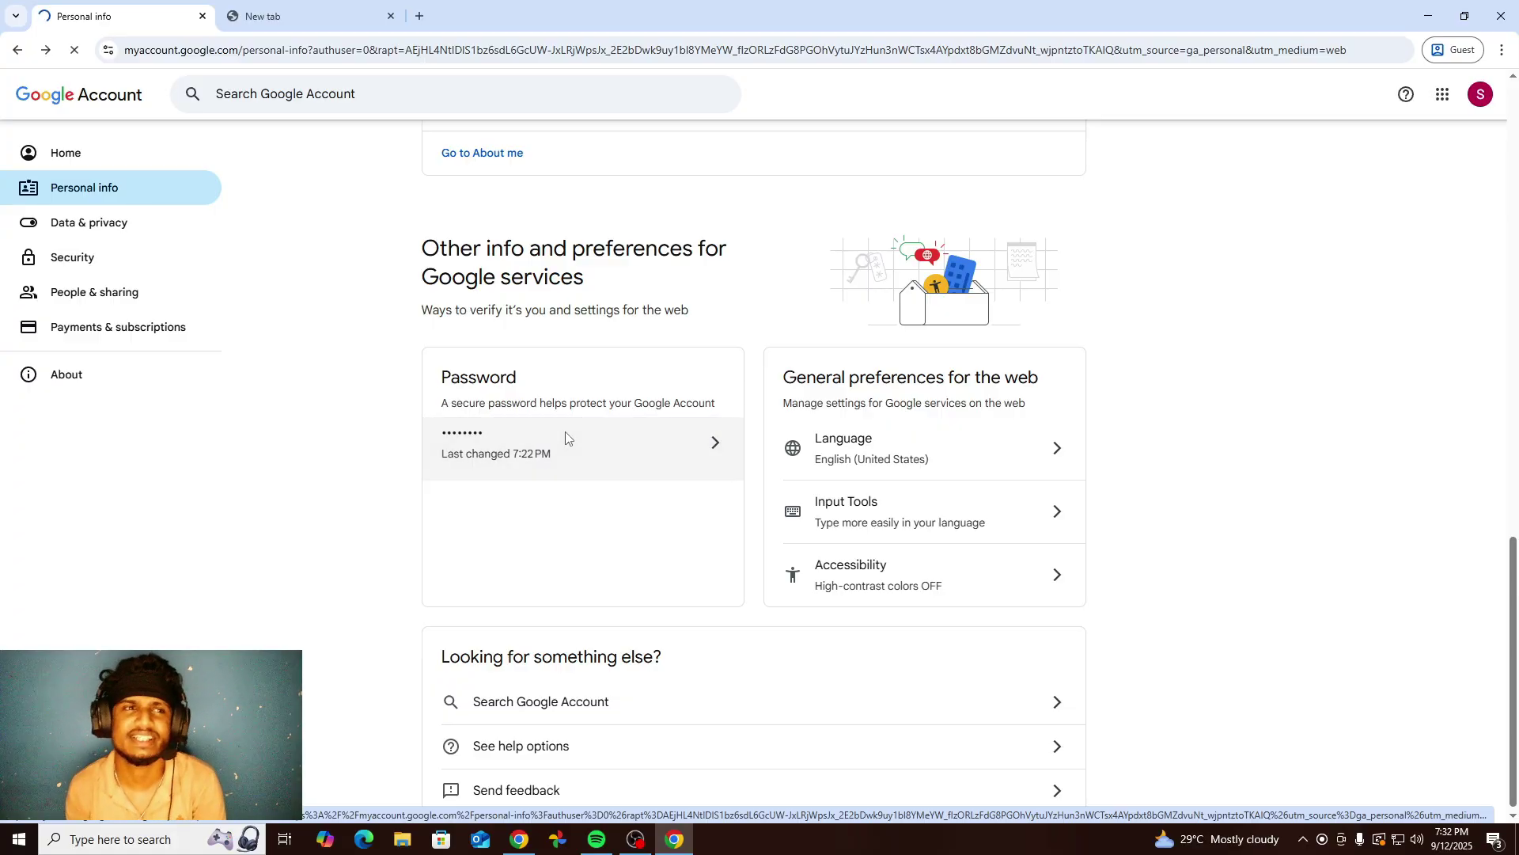
Step: Paste a sample password into New password and reveal it as plain text
{"action": "left_click", "coordinate": [493, 360]}
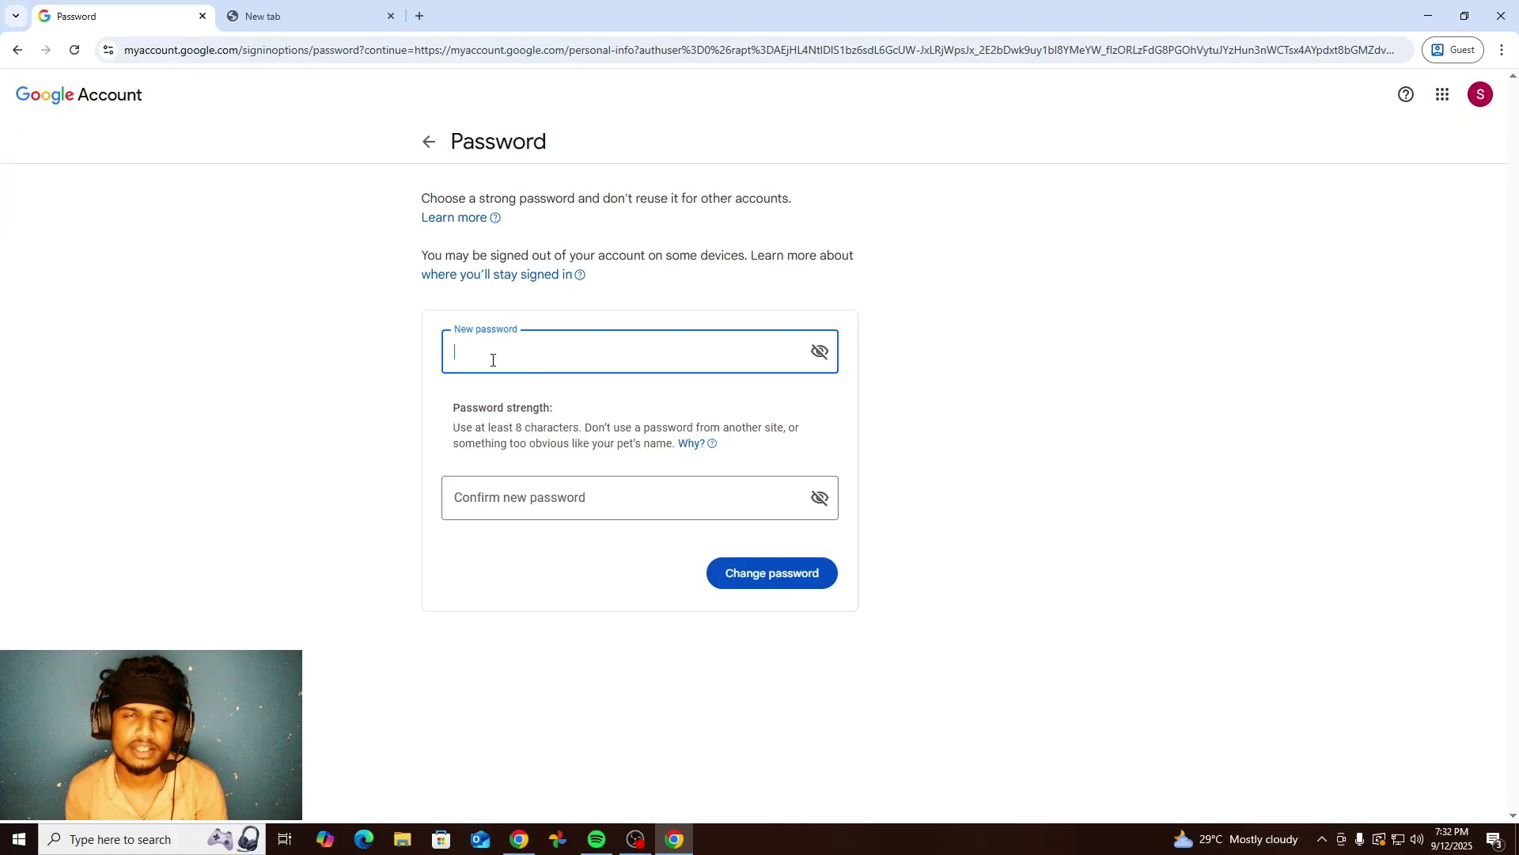
{"action": "left_click", "coordinate": [496, 504]}
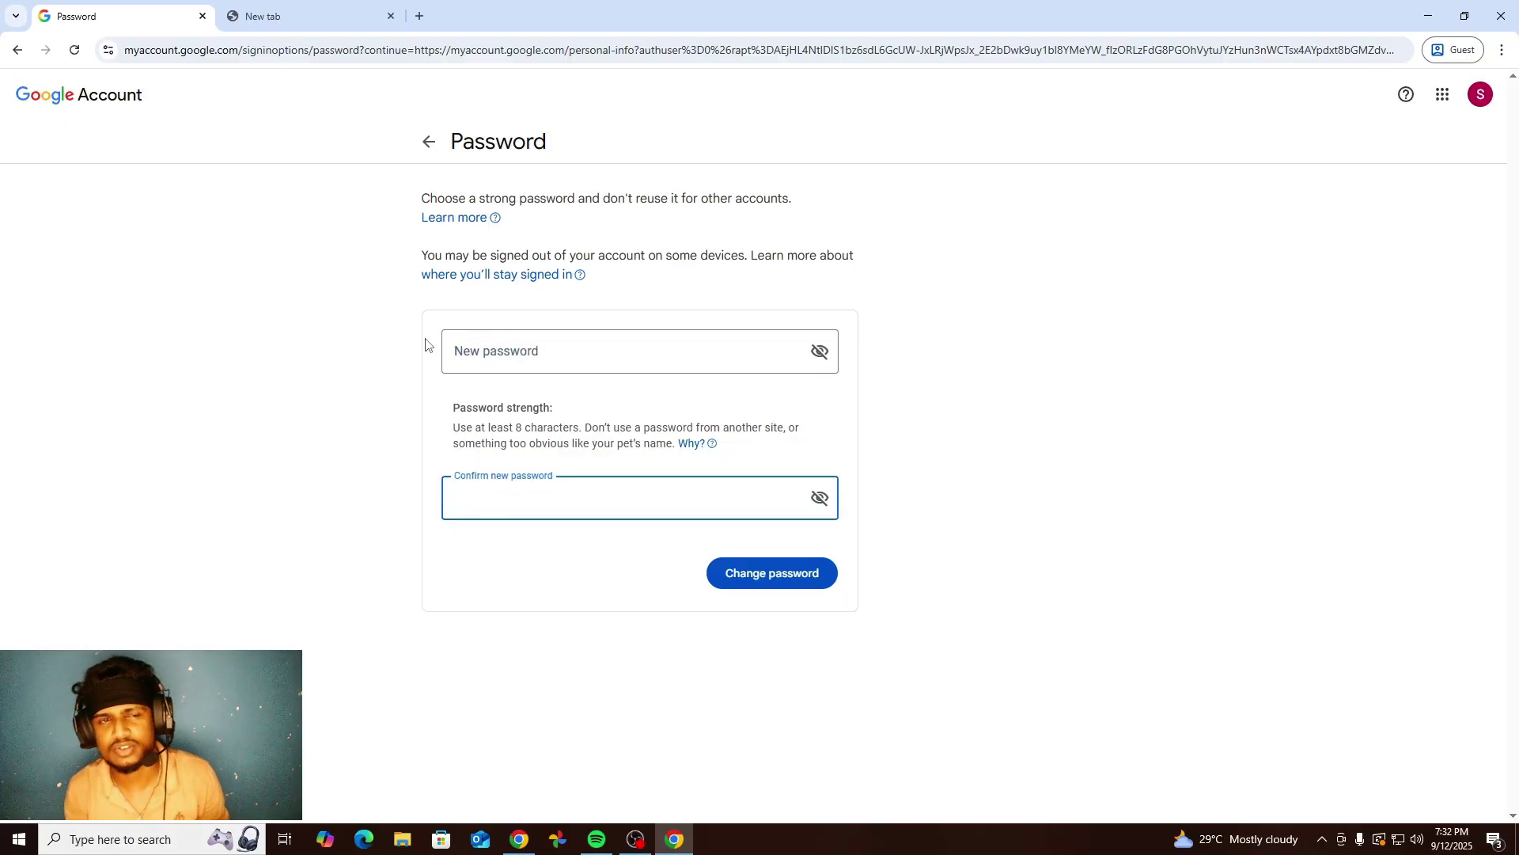
{"action": "left_click", "coordinate": [484, 363]}
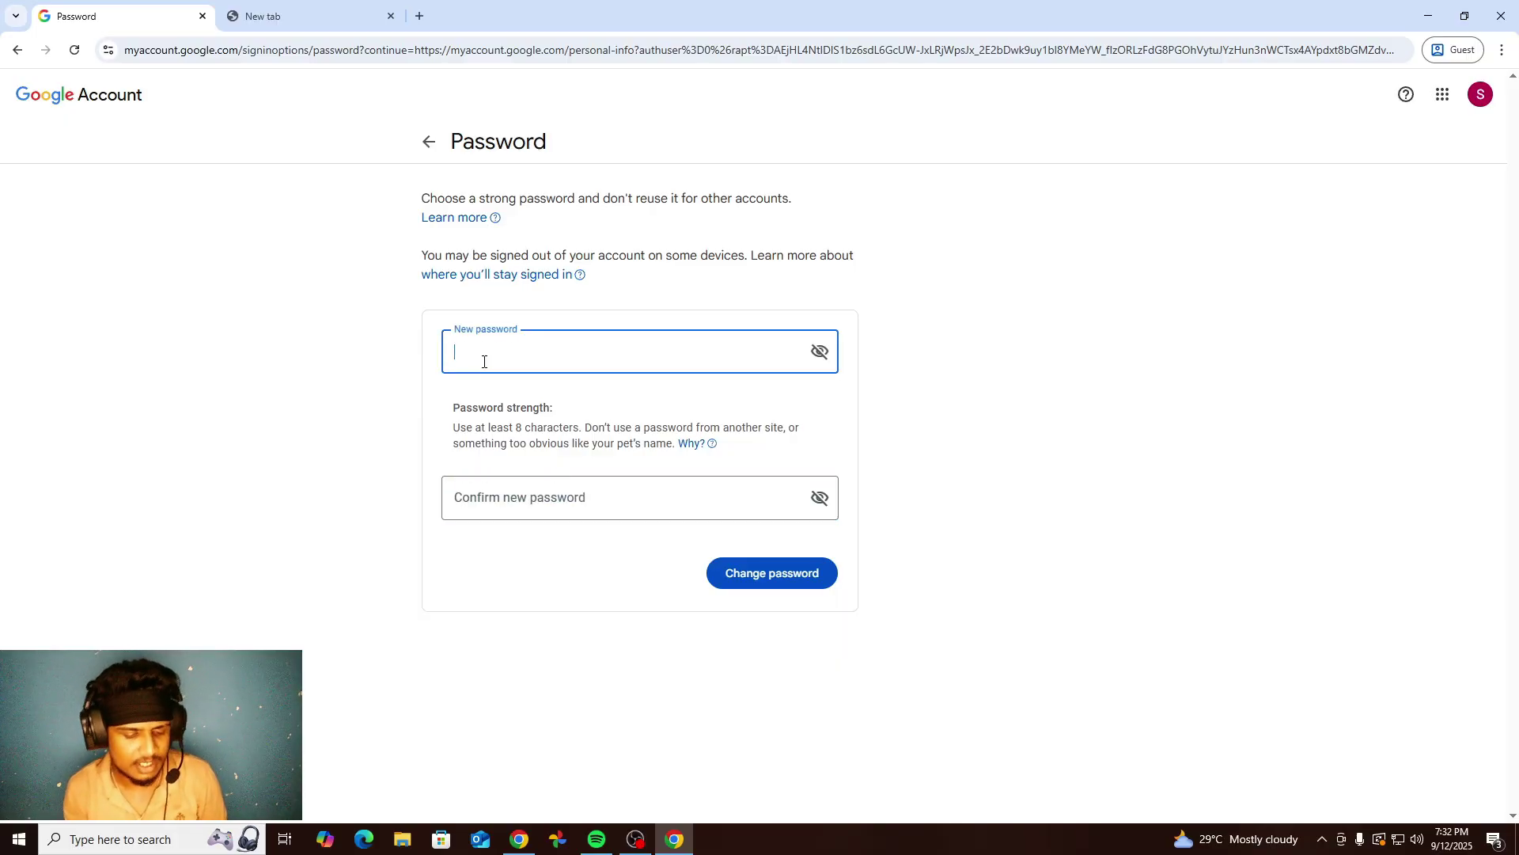
{"action": "key", "text": "ctrl+v"}
{"action": "left_click", "coordinate": [825, 356]}
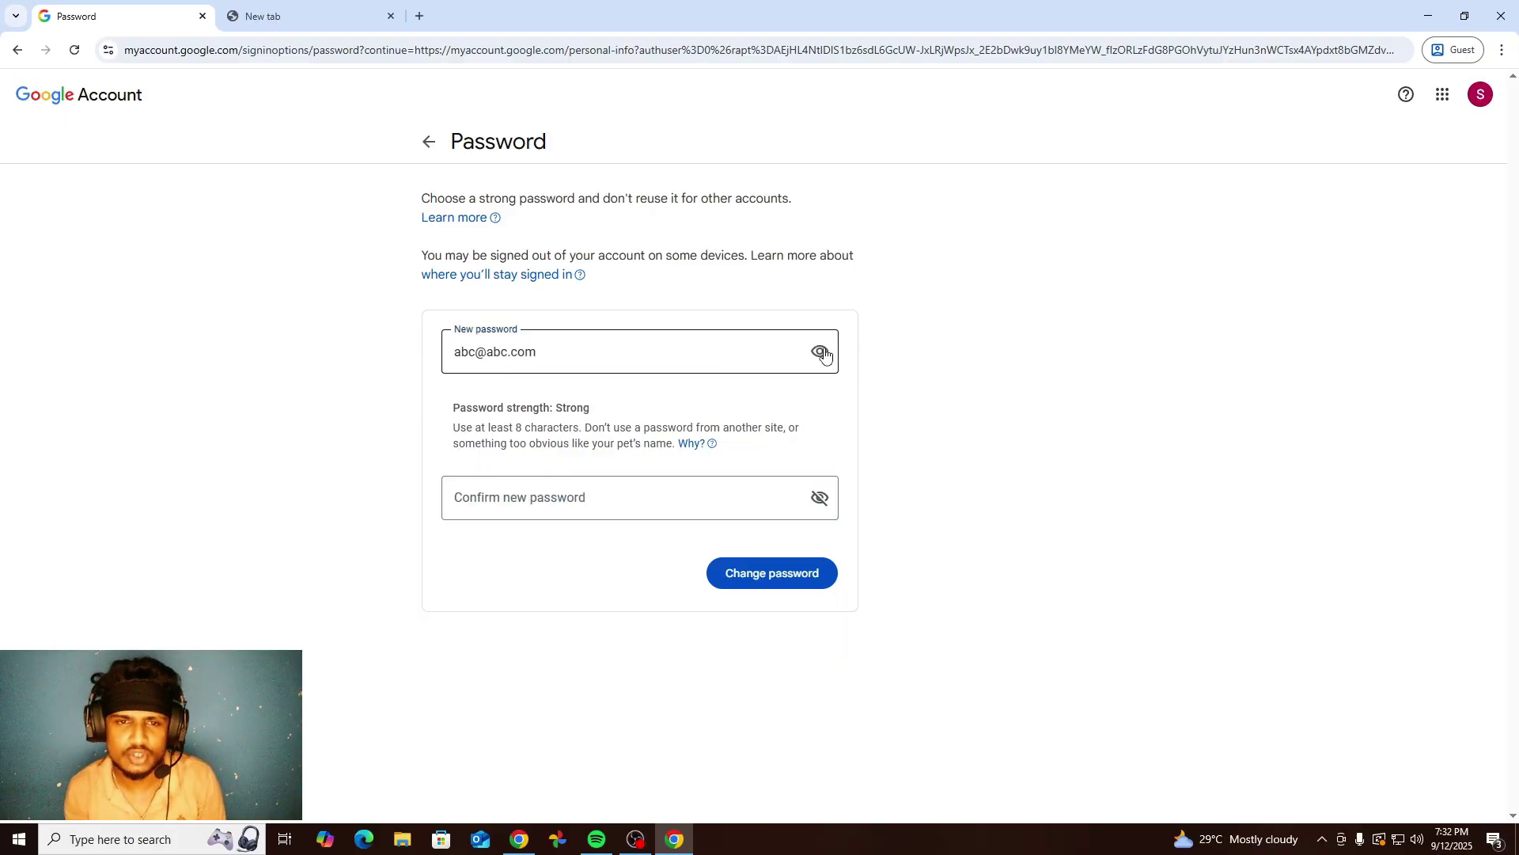
Step: Cut the sample password out of New password and search 'random pass' in a new tab
{"action": "left_click_drag", "start_coordinate": [577, 353], "coordinate": [303, 313]}
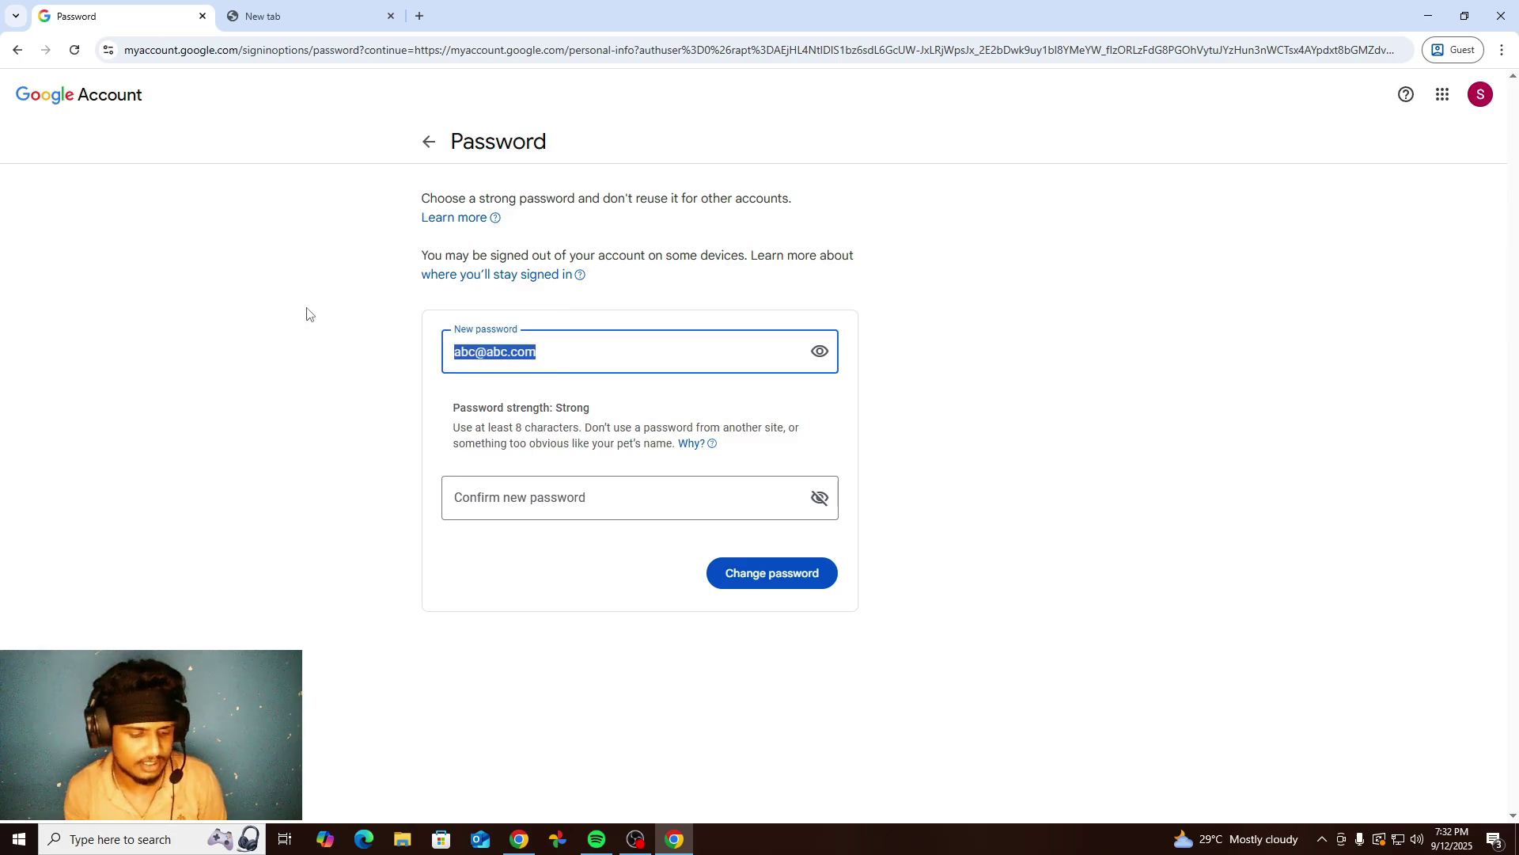
{"action": "key", "text": "super+v"}
{"action": "key", "text": "Escape"}
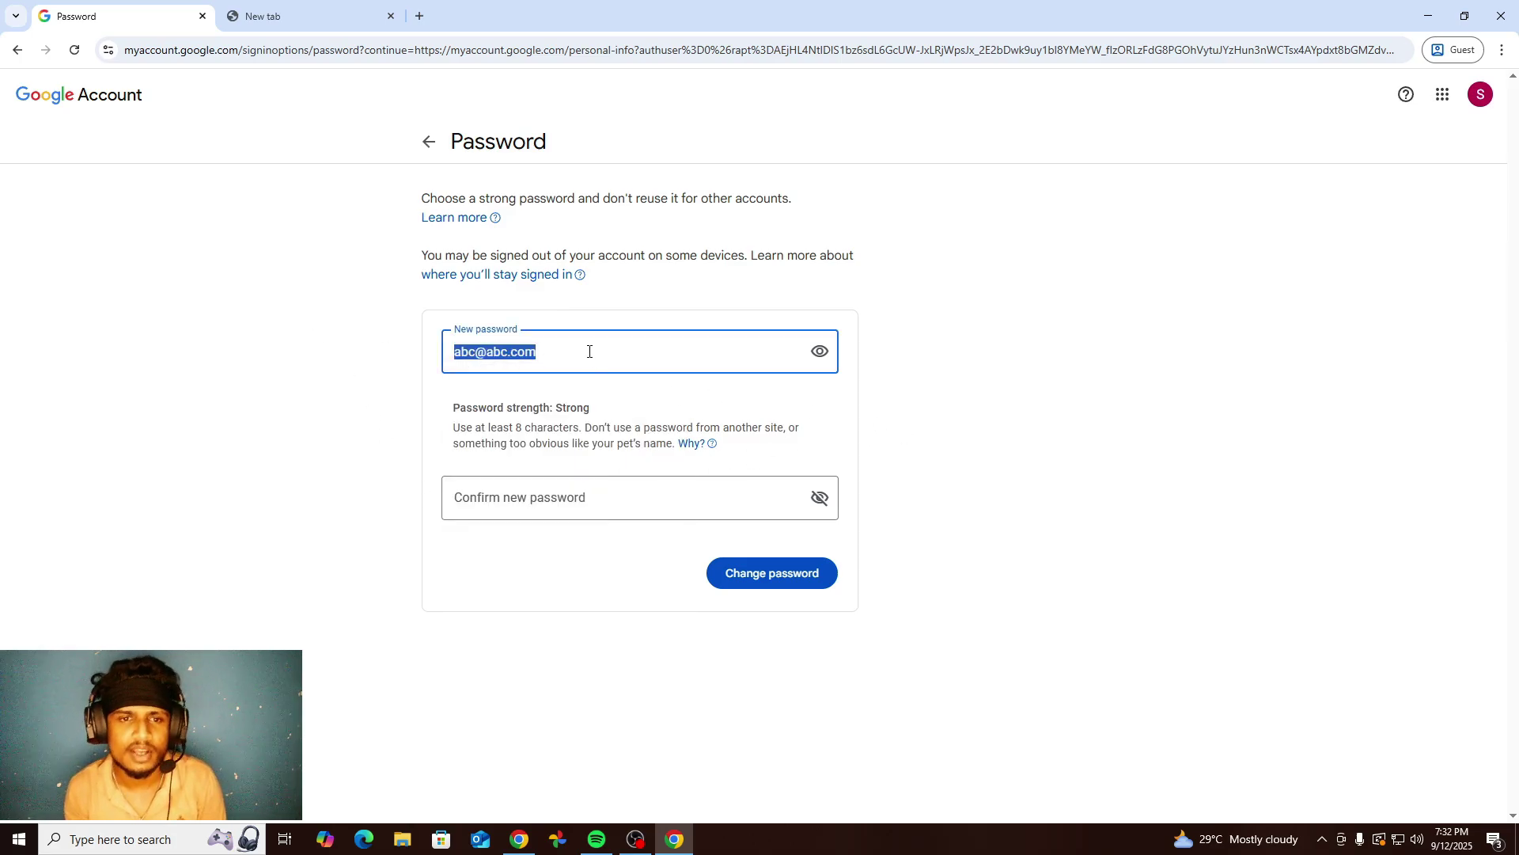
{"action": "left_click", "coordinate": [589, 351]}
{"action": "left_click_drag", "start_coordinate": [593, 356], "coordinate": [277, 328]}
{"action": "left_click", "coordinate": [592, 359]}
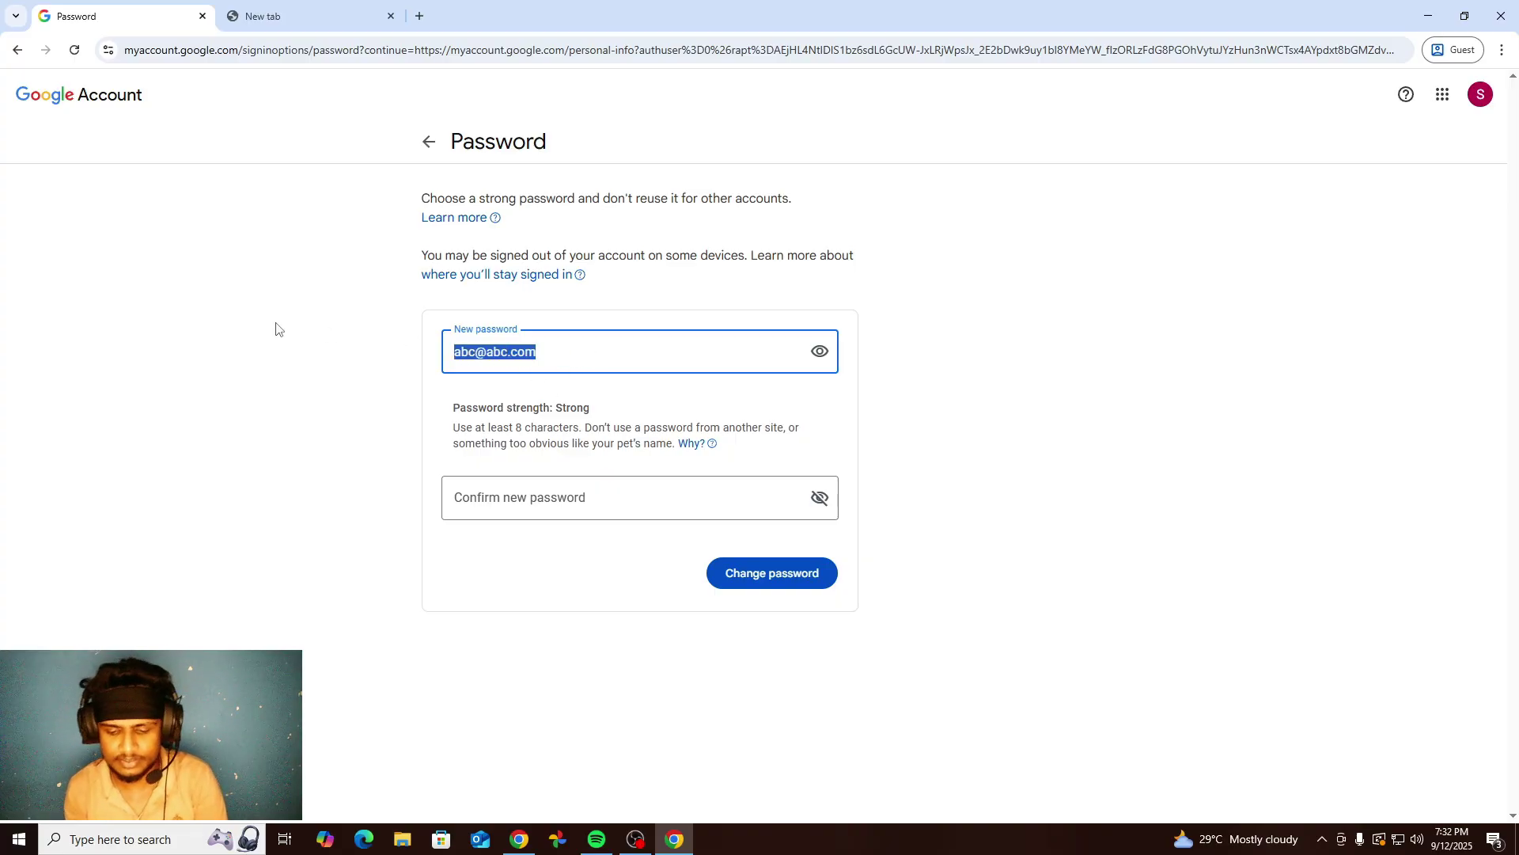
{"action": "key", "text": "ctrl+x"}
{"action": "left_click", "coordinate": [255, 10]}
{"action": "type", "text": "random pass"}
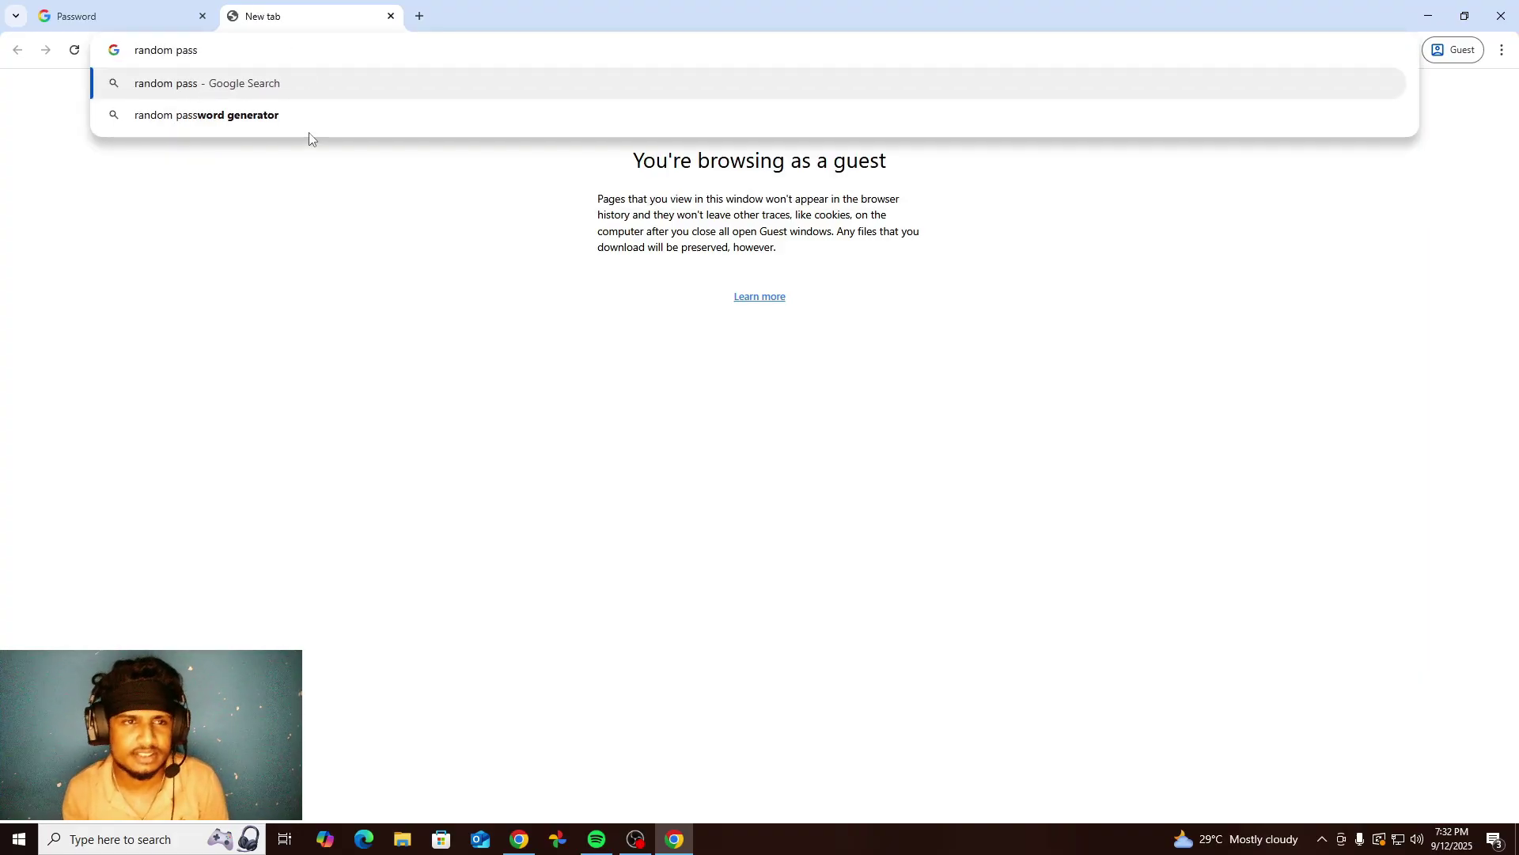
Step: Generate a 16-character Avast password including #$& symbols, copy it, and return to Google's Password page
{"action": "left_click", "coordinate": [305, 117]}
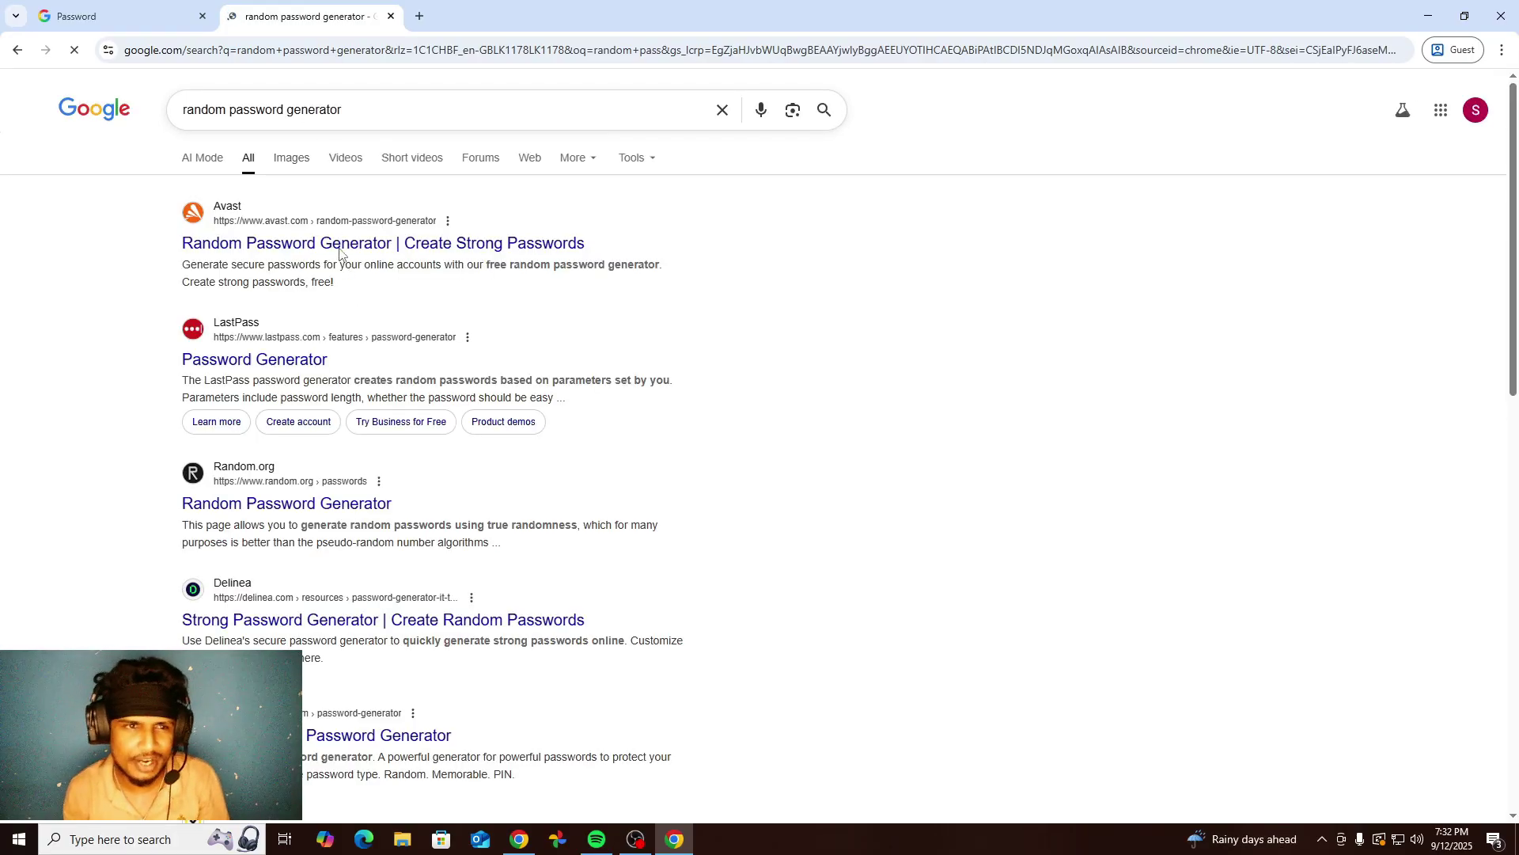
{"action": "left_click", "coordinate": [337, 242]}
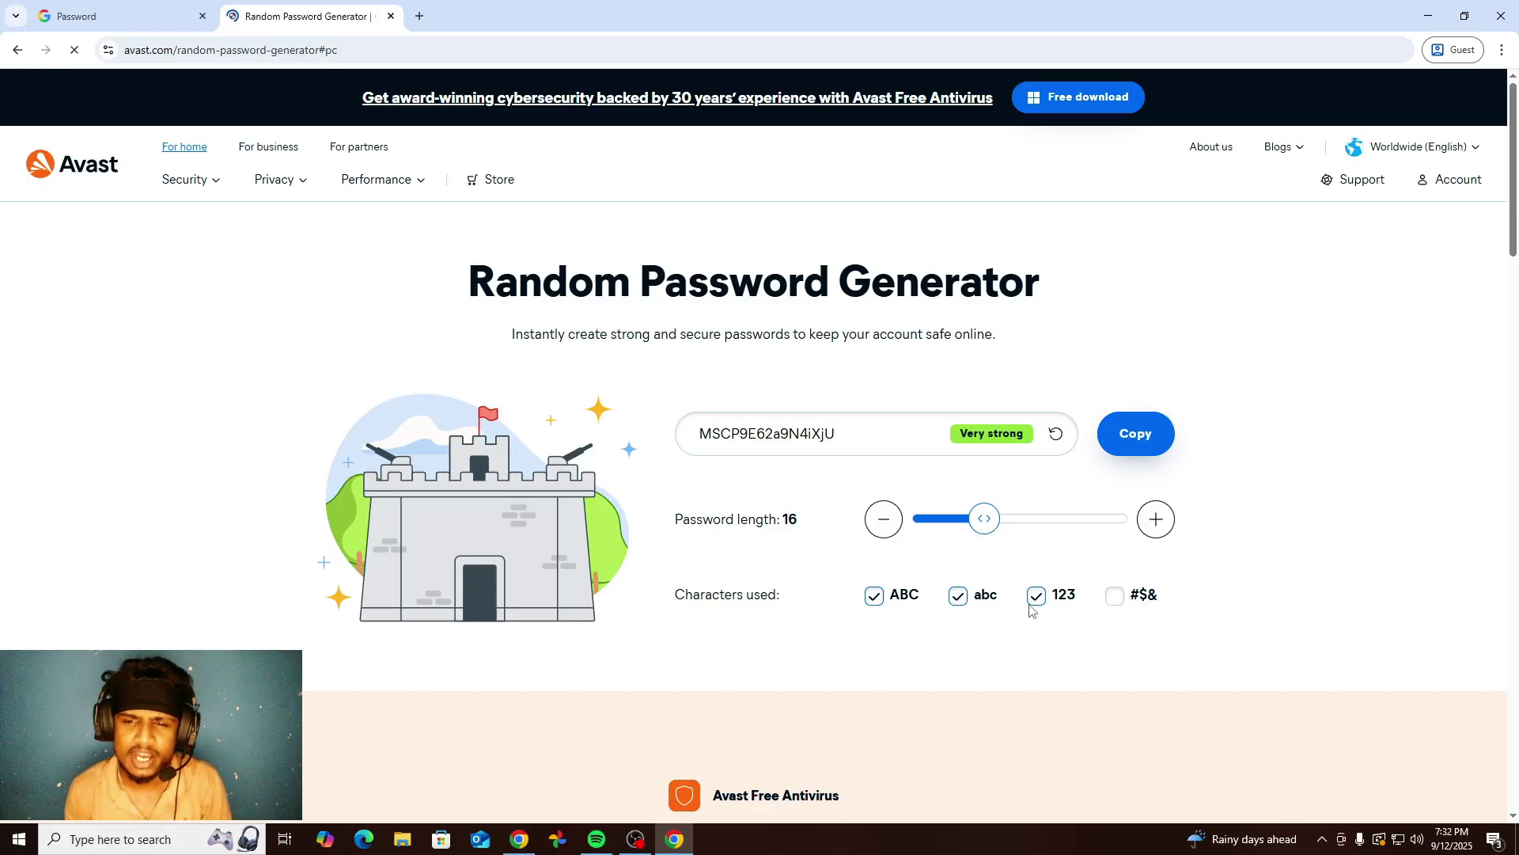
{"action": "left_click", "coordinate": [1115, 595]}
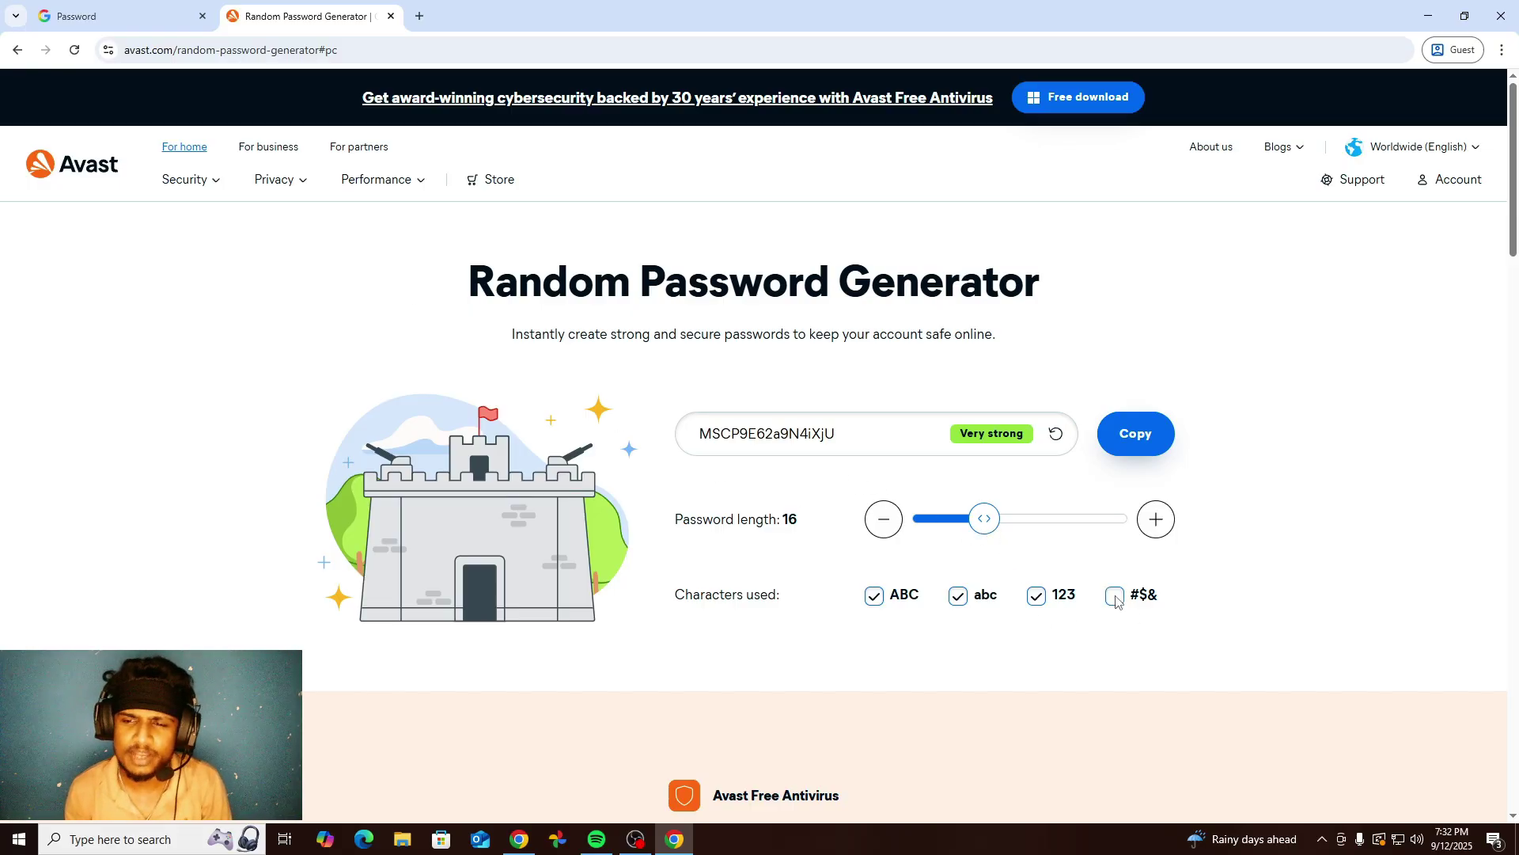
{"action": "left_click", "coordinate": [1143, 448]}
{"action": "left_click", "coordinate": [190, 17]}
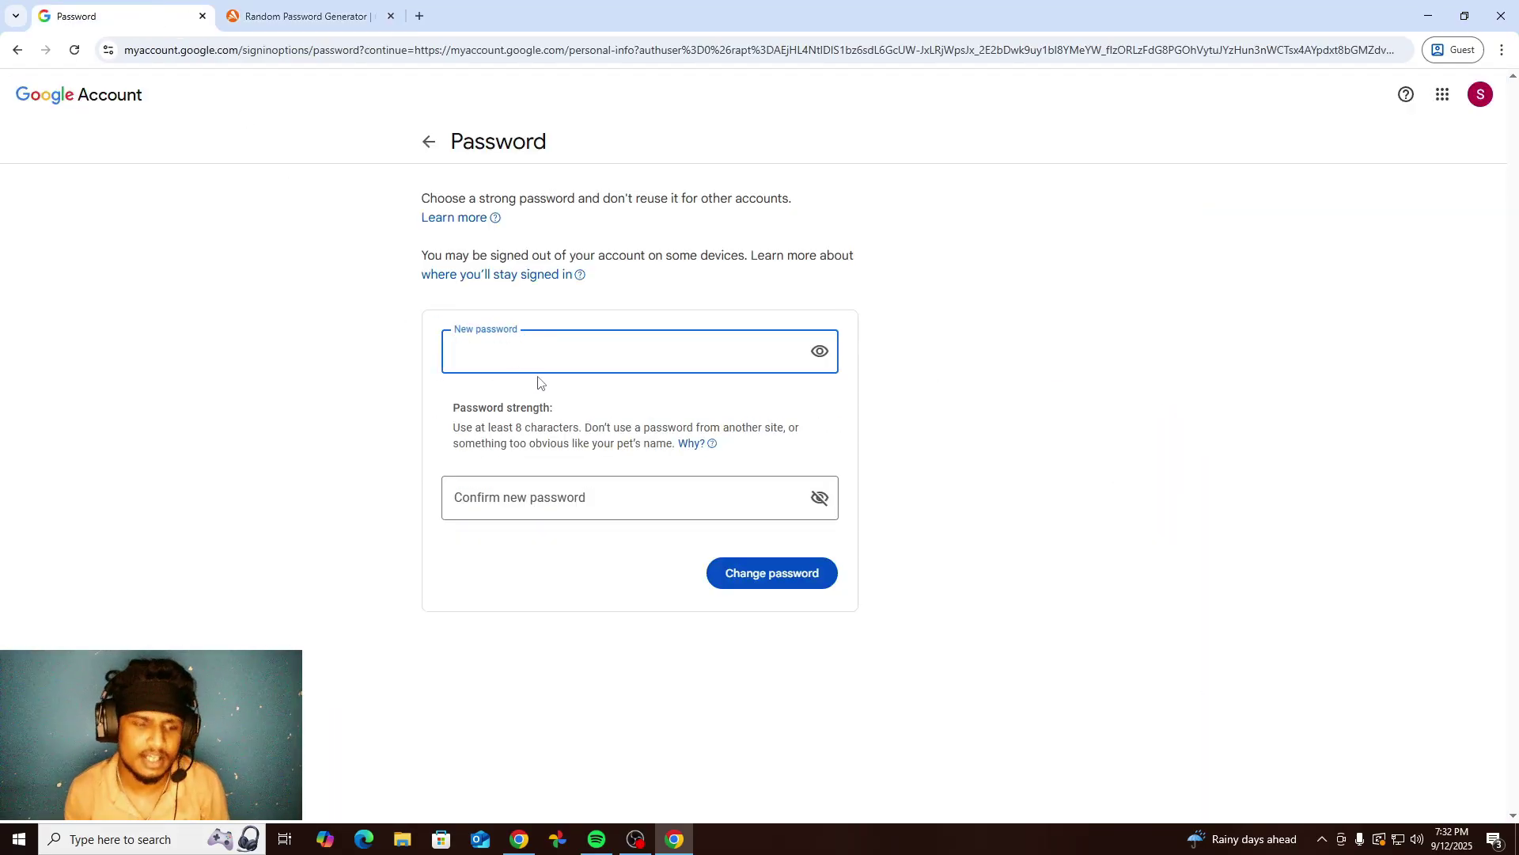
Step: Paste the generated password into New and Confirm new password, reveal it, and save the change
{"action": "key", "text": "ctrl+v"}
{"action": "left_click", "coordinate": [565, 499]}
{"action": "key", "text": "ctrl+v"}
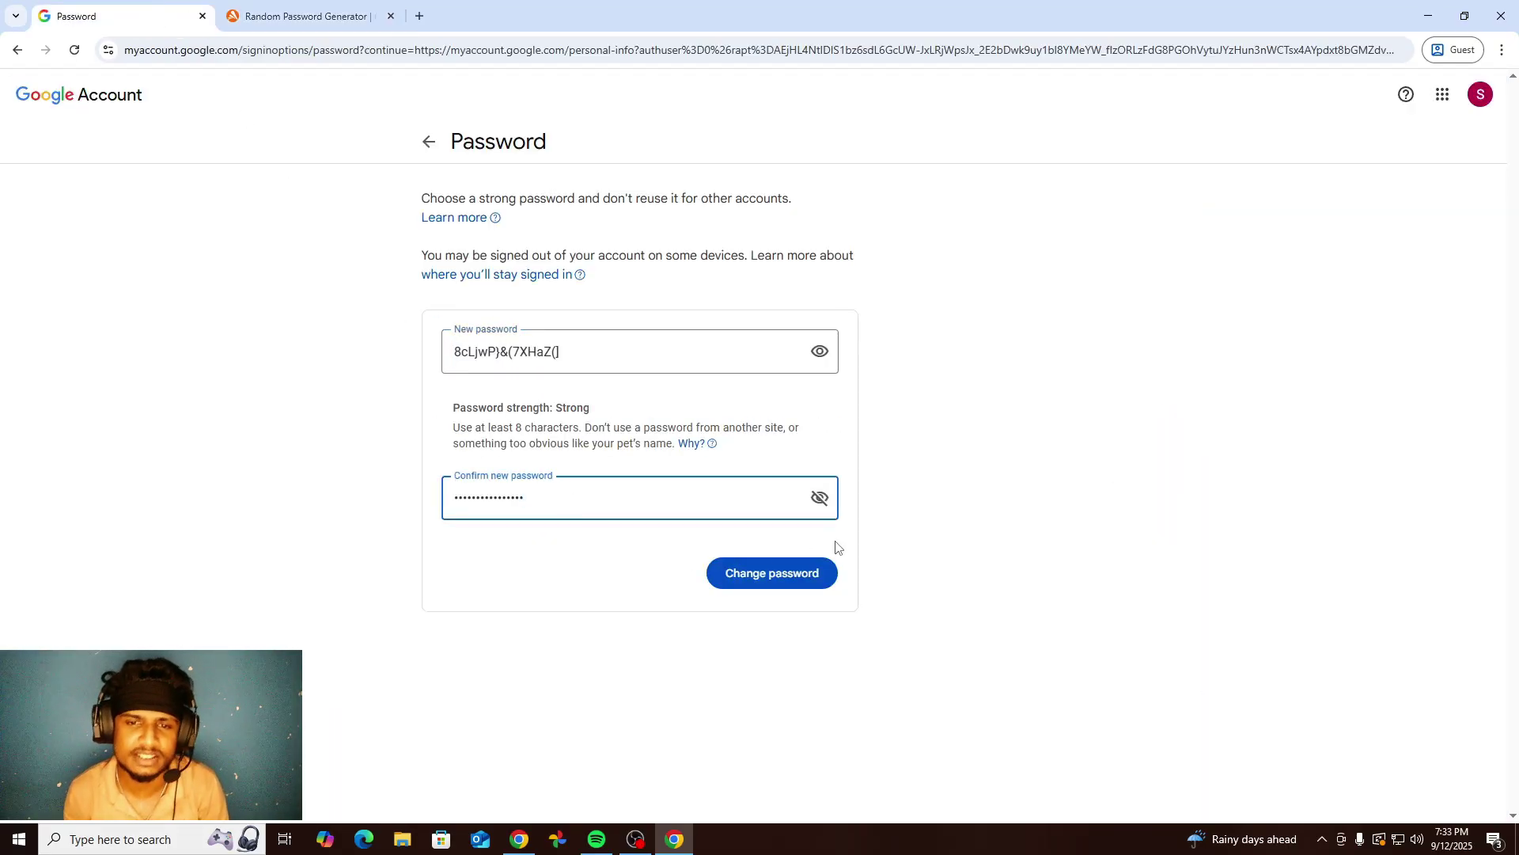
{"action": "left_click", "coordinate": [820, 498]}
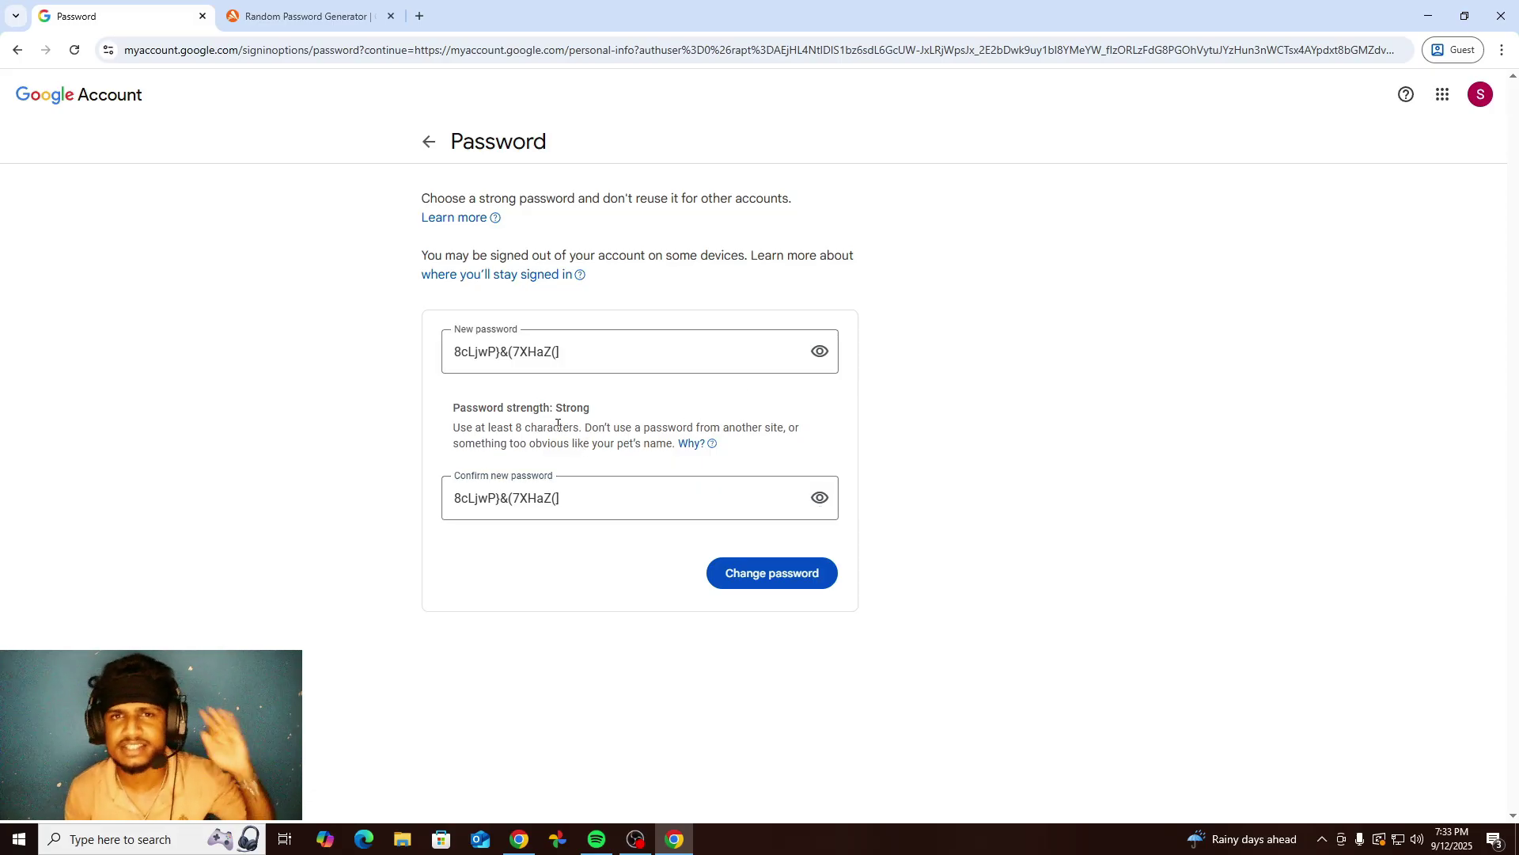
{"action": "left_click", "coordinate": [783, 587]}
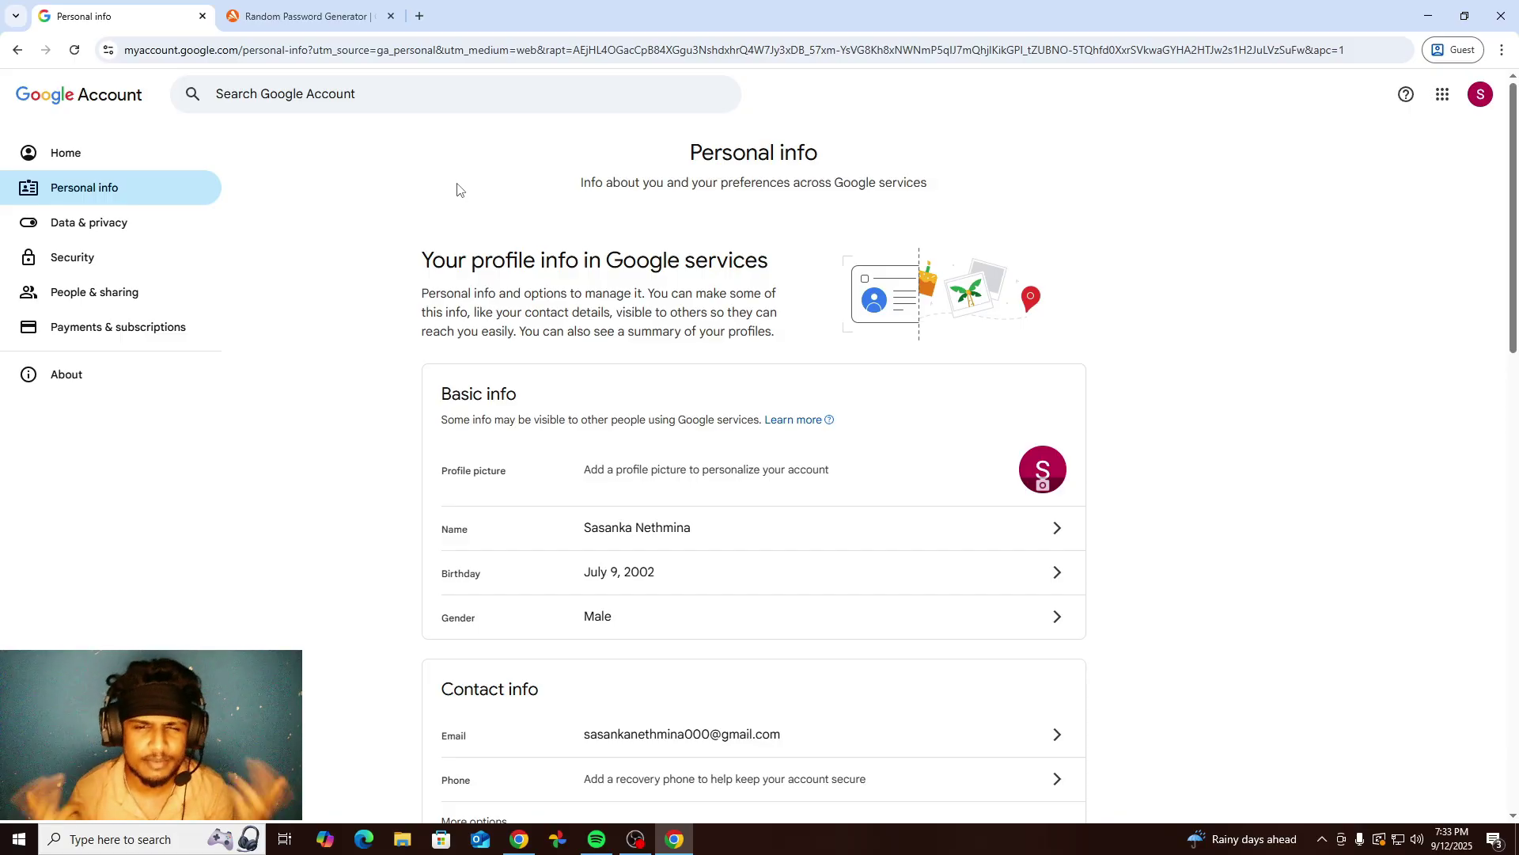
Step: Dismiss Avast's 'Password copied' notice, then scroll Personal info to the Password and General preferences cards
{"action": "left_click", "coordinate": [310, 14]}
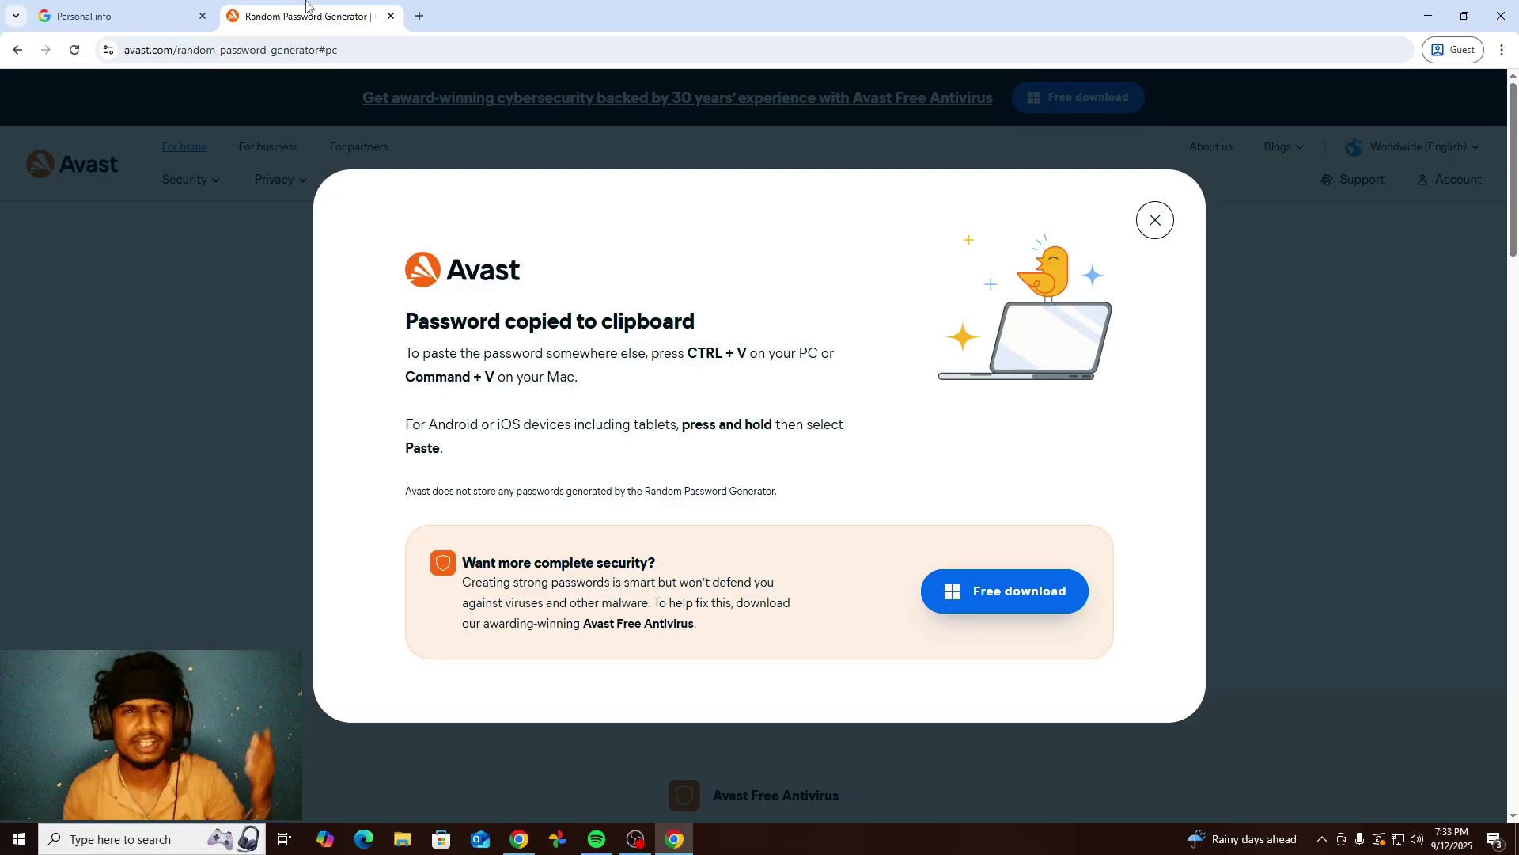
{"action": "left_click", "coordinate": [1155, 221]}
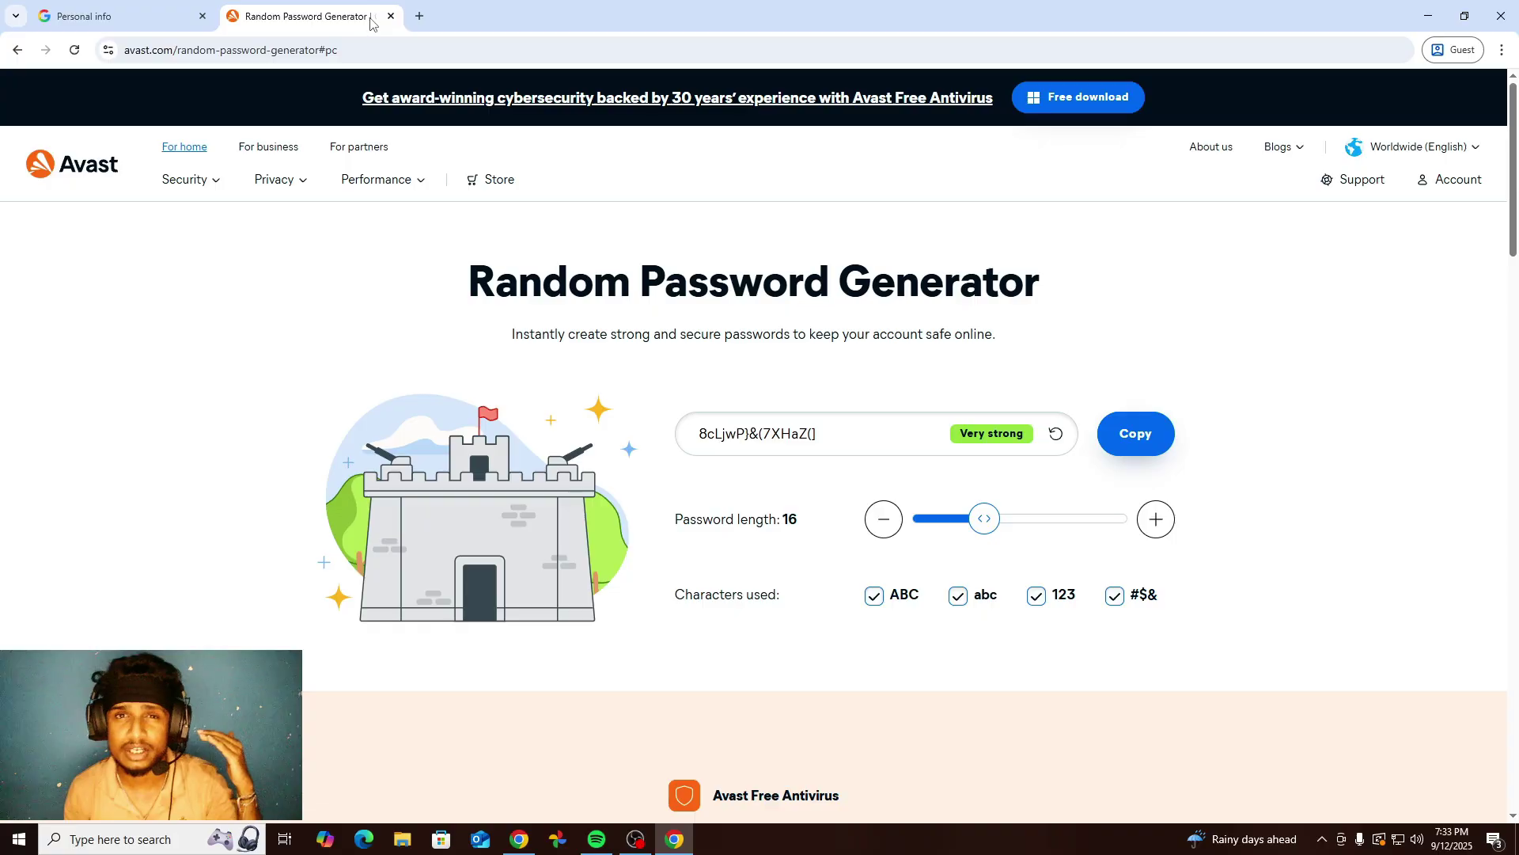
{"action": "left_click", "coordinate": [127, 16]}
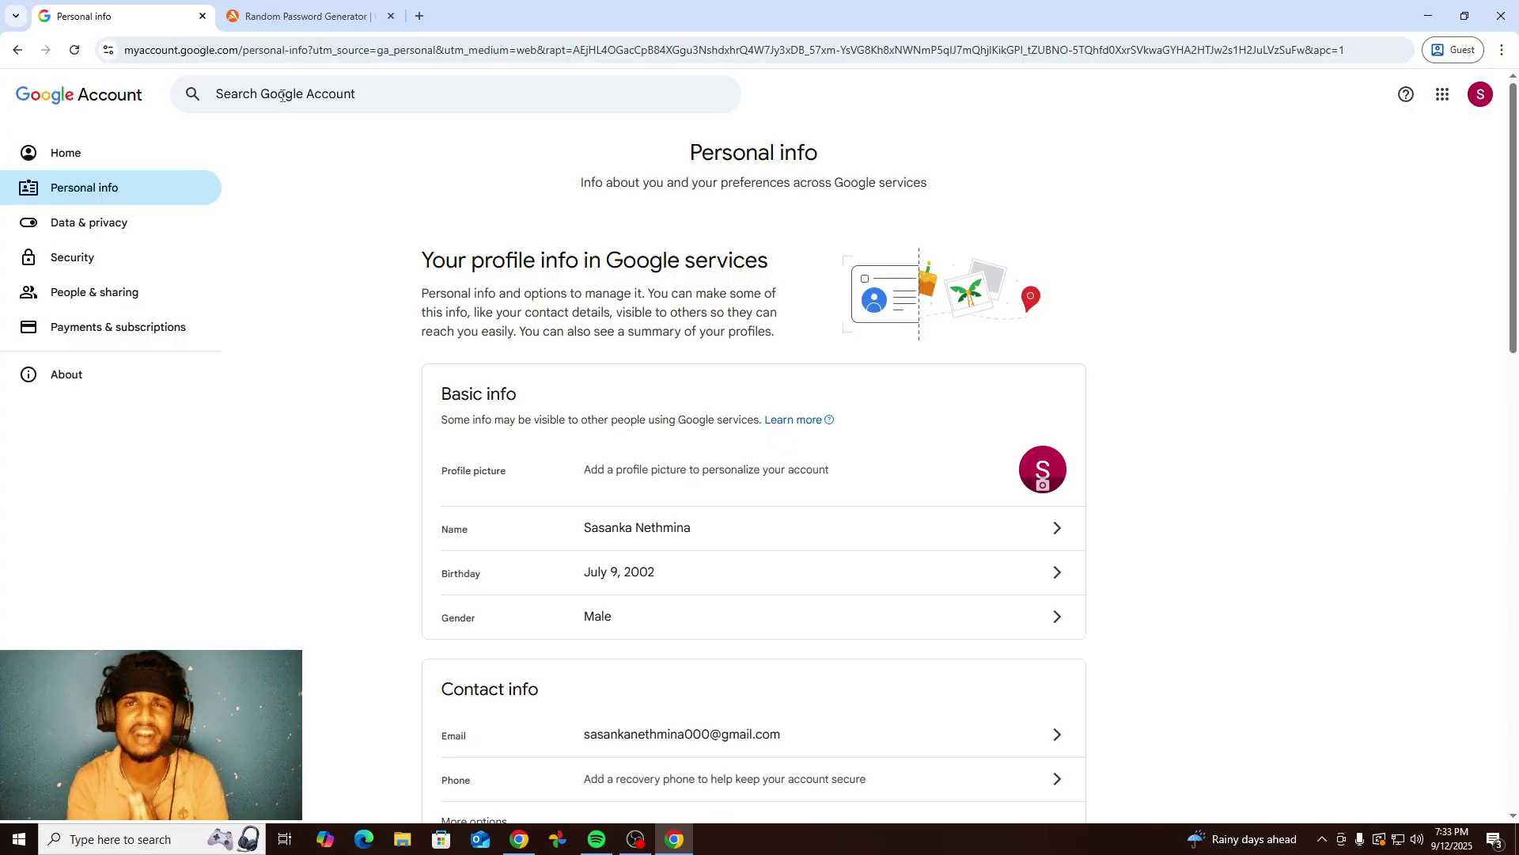
{"action": "scroll", "coordinate": [467, 244], "scroll_direction": "down", "scroll_amount": 15}
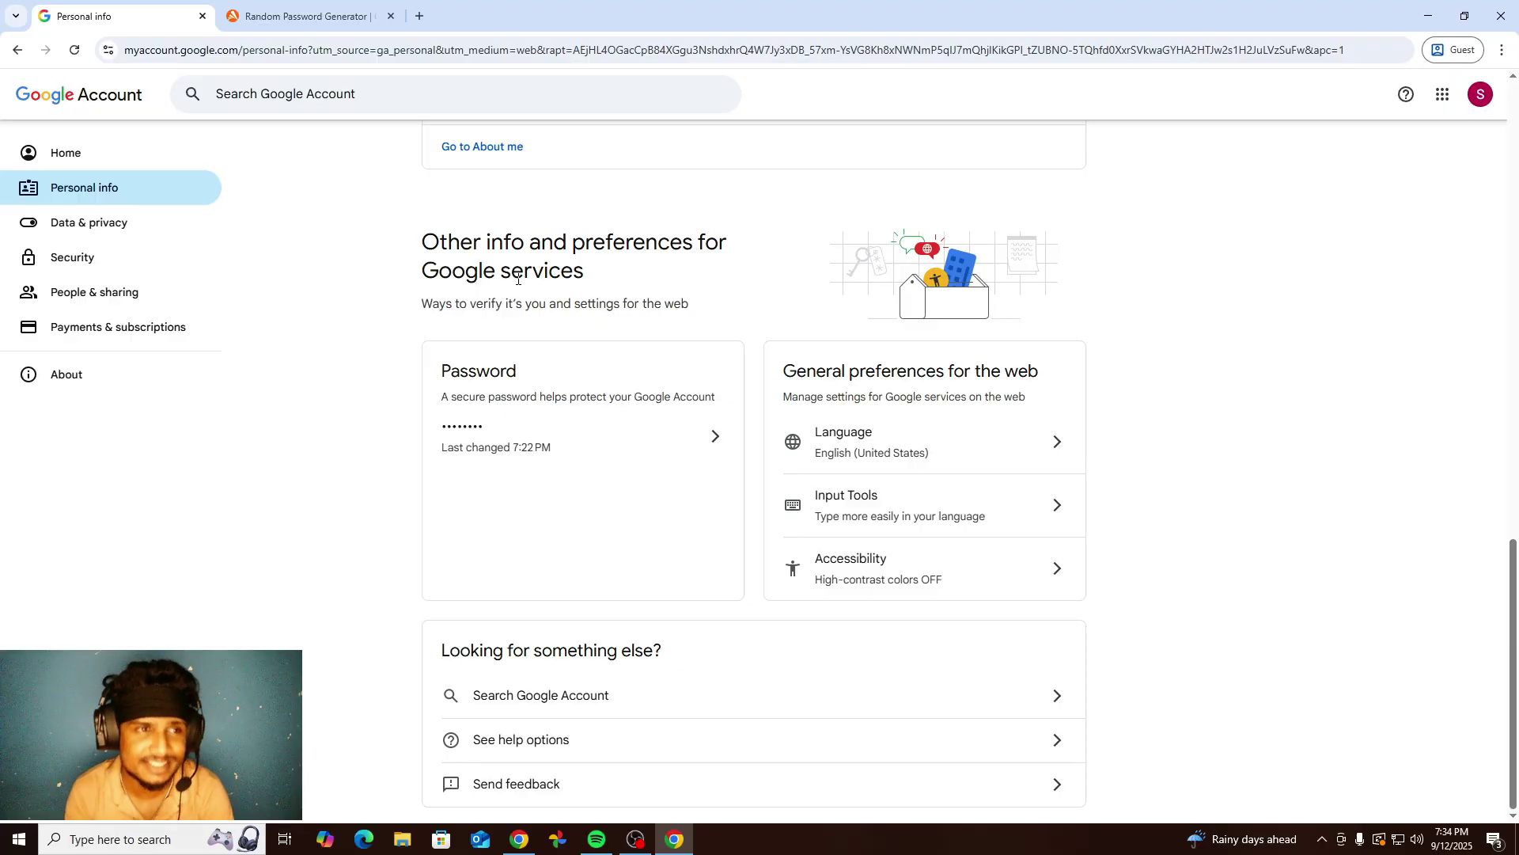
Step: From Data & privacy's History settings, open Web & App Activity and its full My Activity history
{"action": "left_click", "coordinate": [65, 214]}
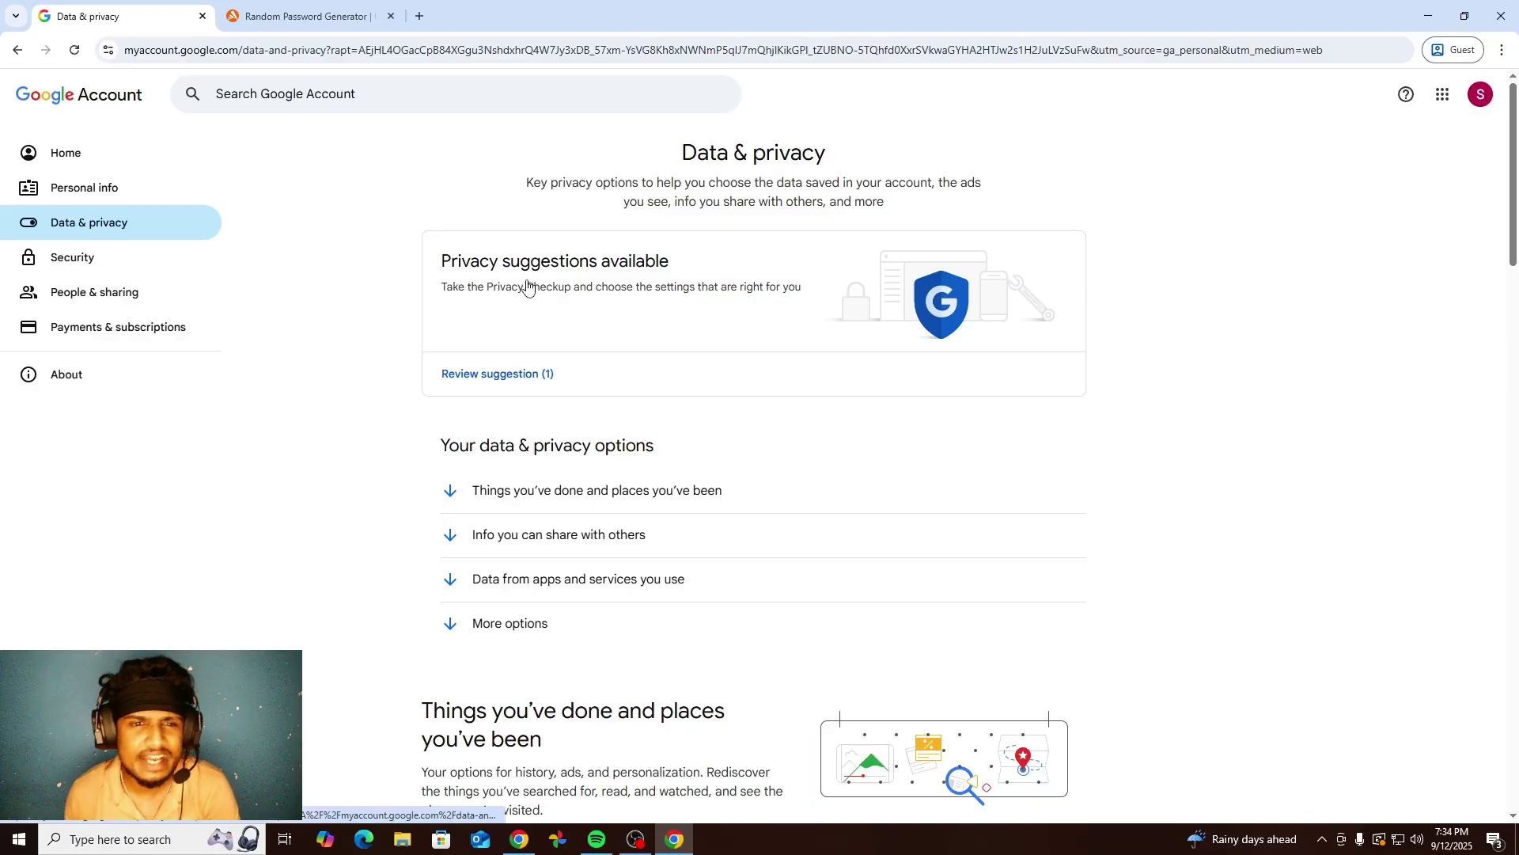
{"action": "scroll", "coordinate": [559, 326], "scroll_direction": "down", "scroll_amount": 8}
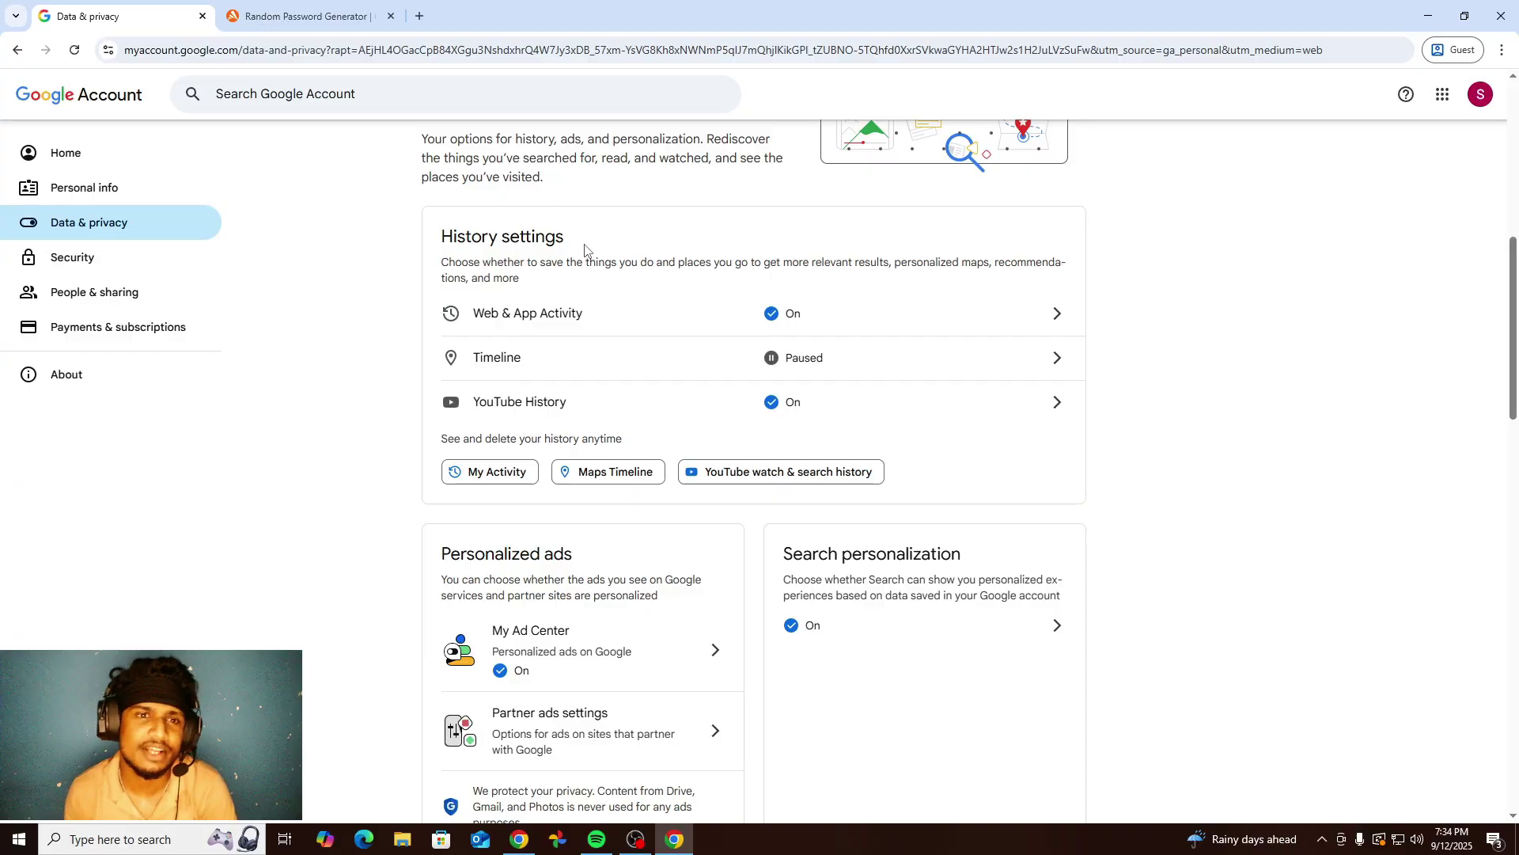
{"action": "left_click", "coordinate": [568, 321]}
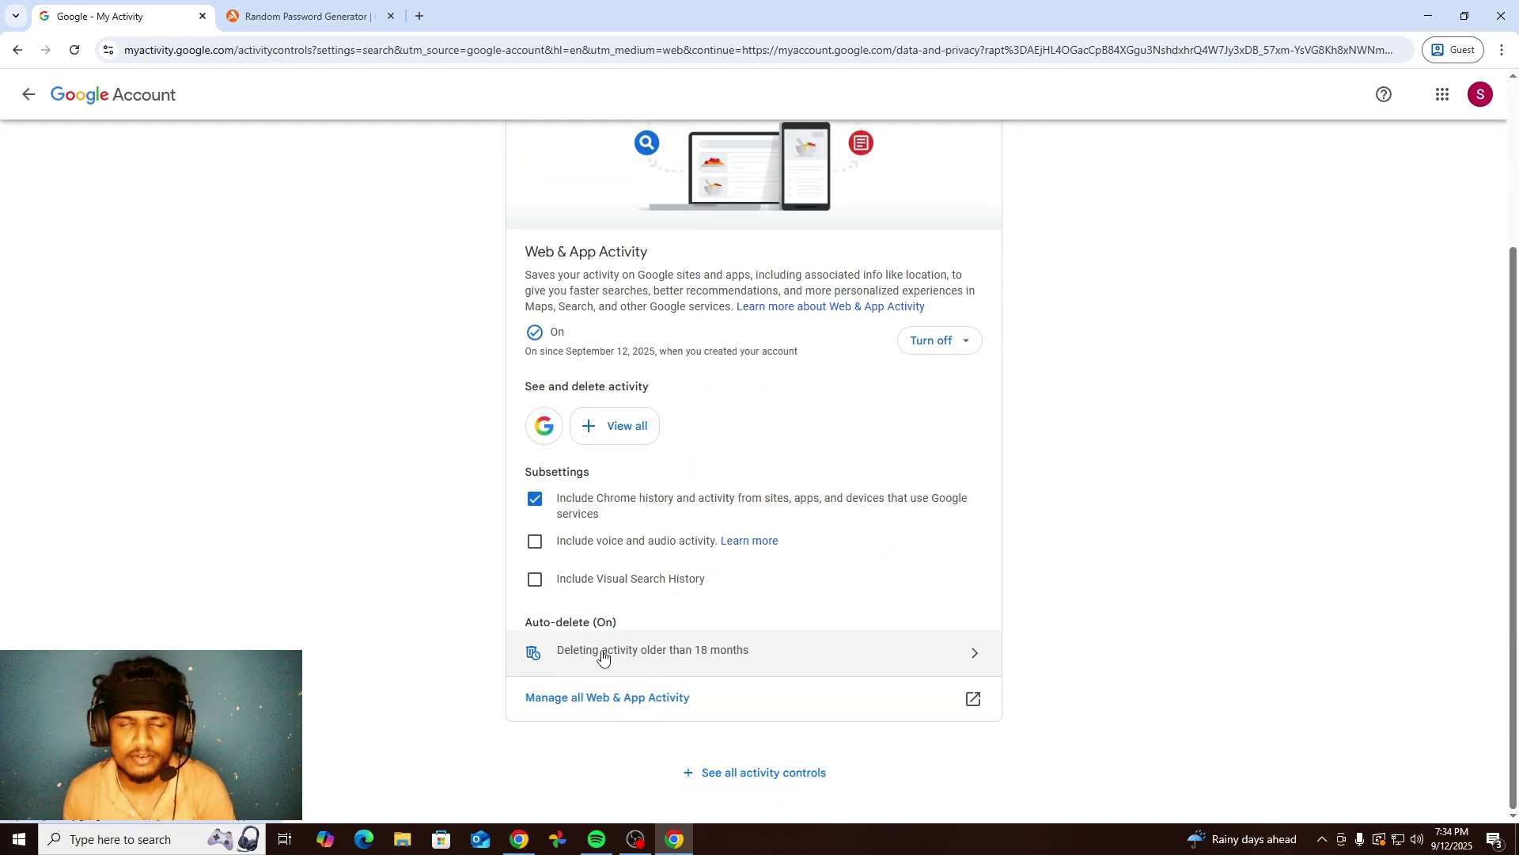
{"action": "left_click", "coordinate": [641, 702]}
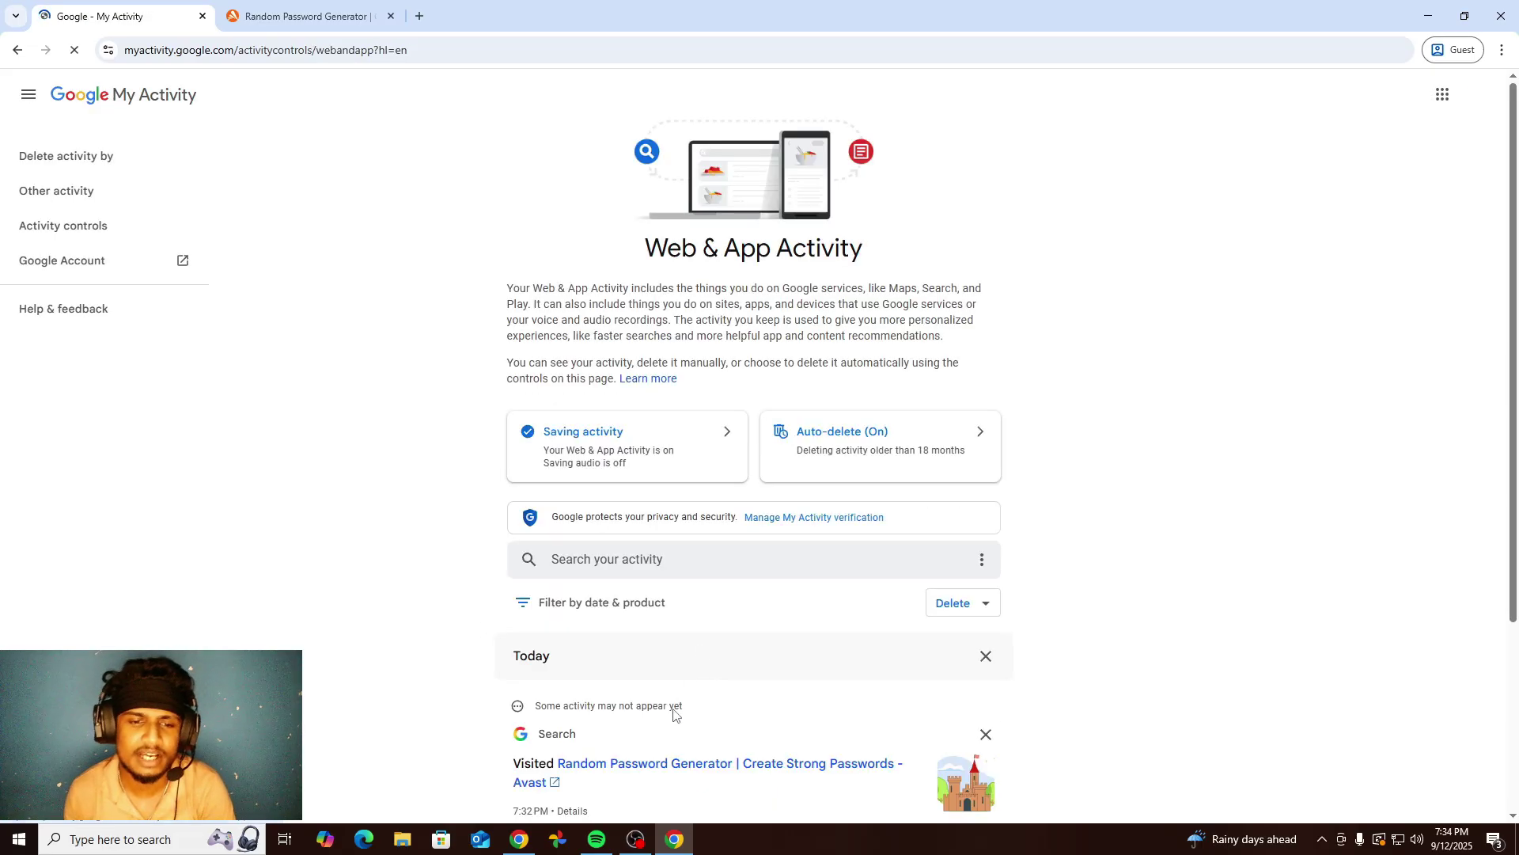
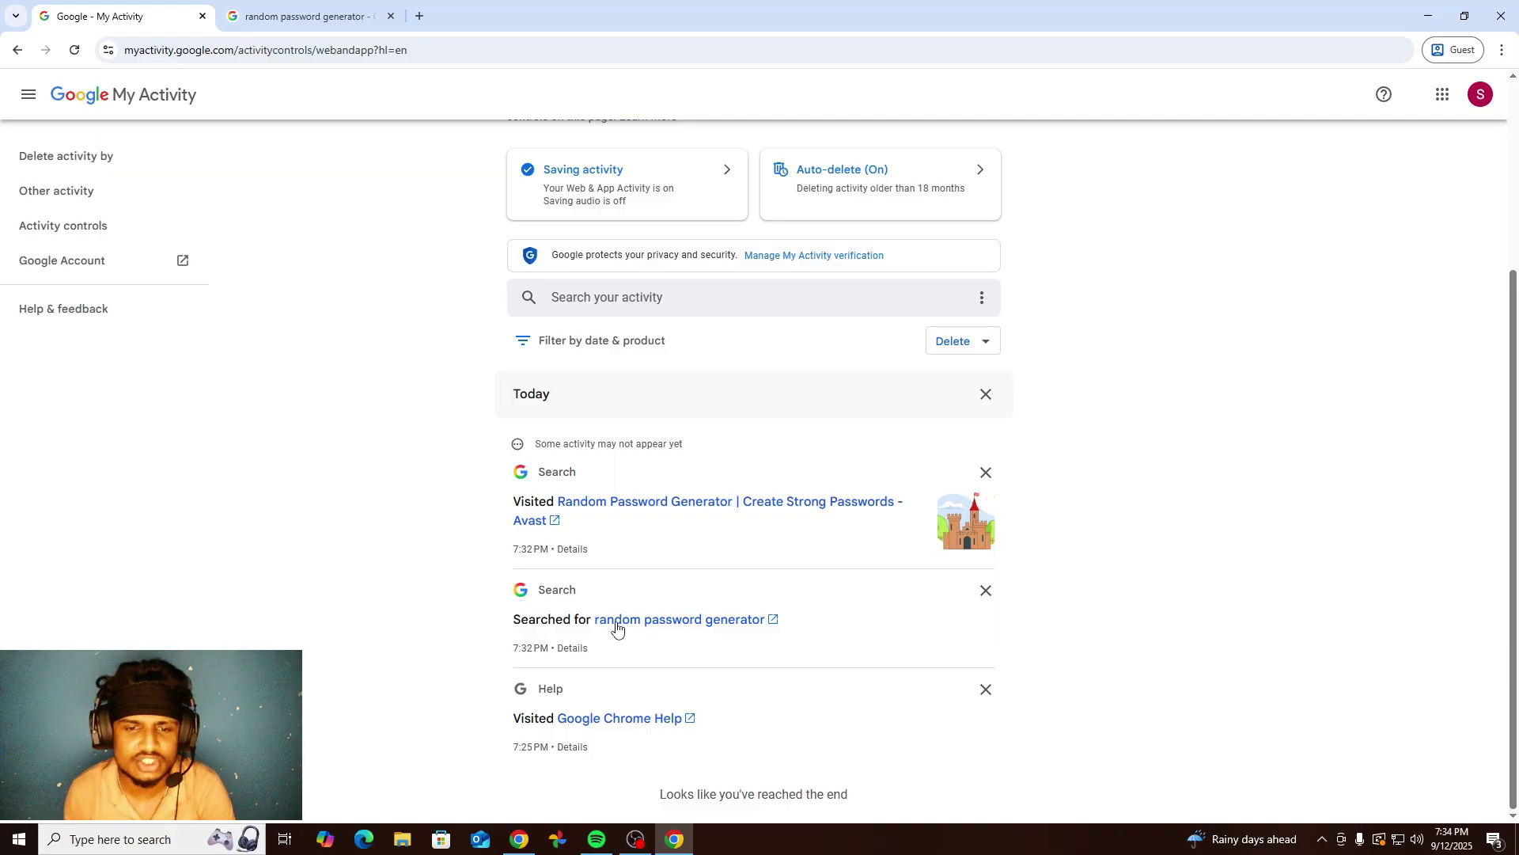
Step: Open the Avast random password generator result in another tab, then return to My Activity
{"action": "left_click", "coordinate": [302, 6]}
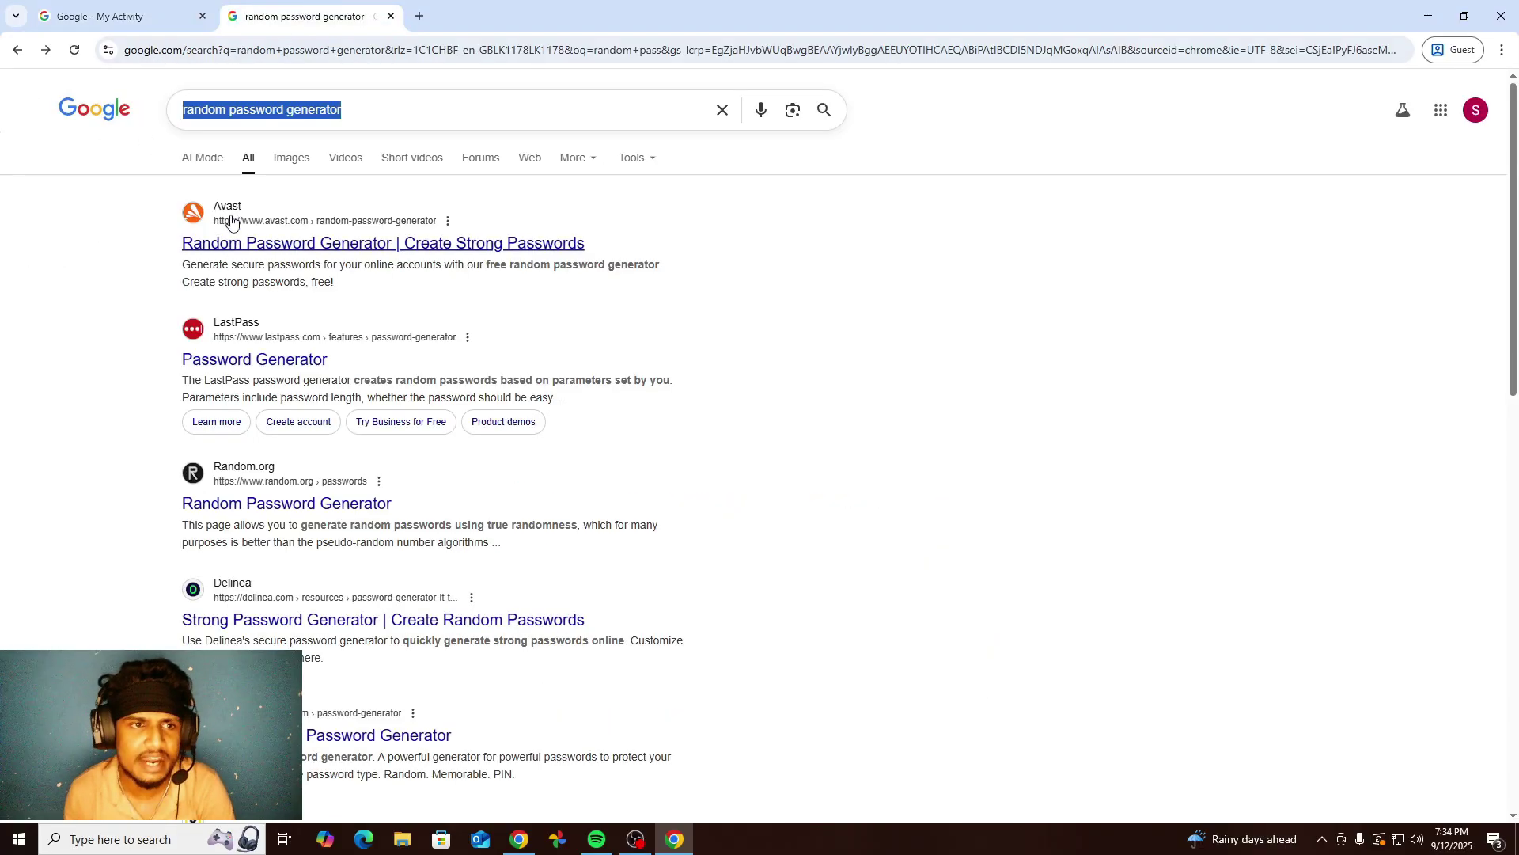
{"action": "right_click", "coordinate": [248, 249]}
{"action": "left_click", "coordinate": [248, 245]}
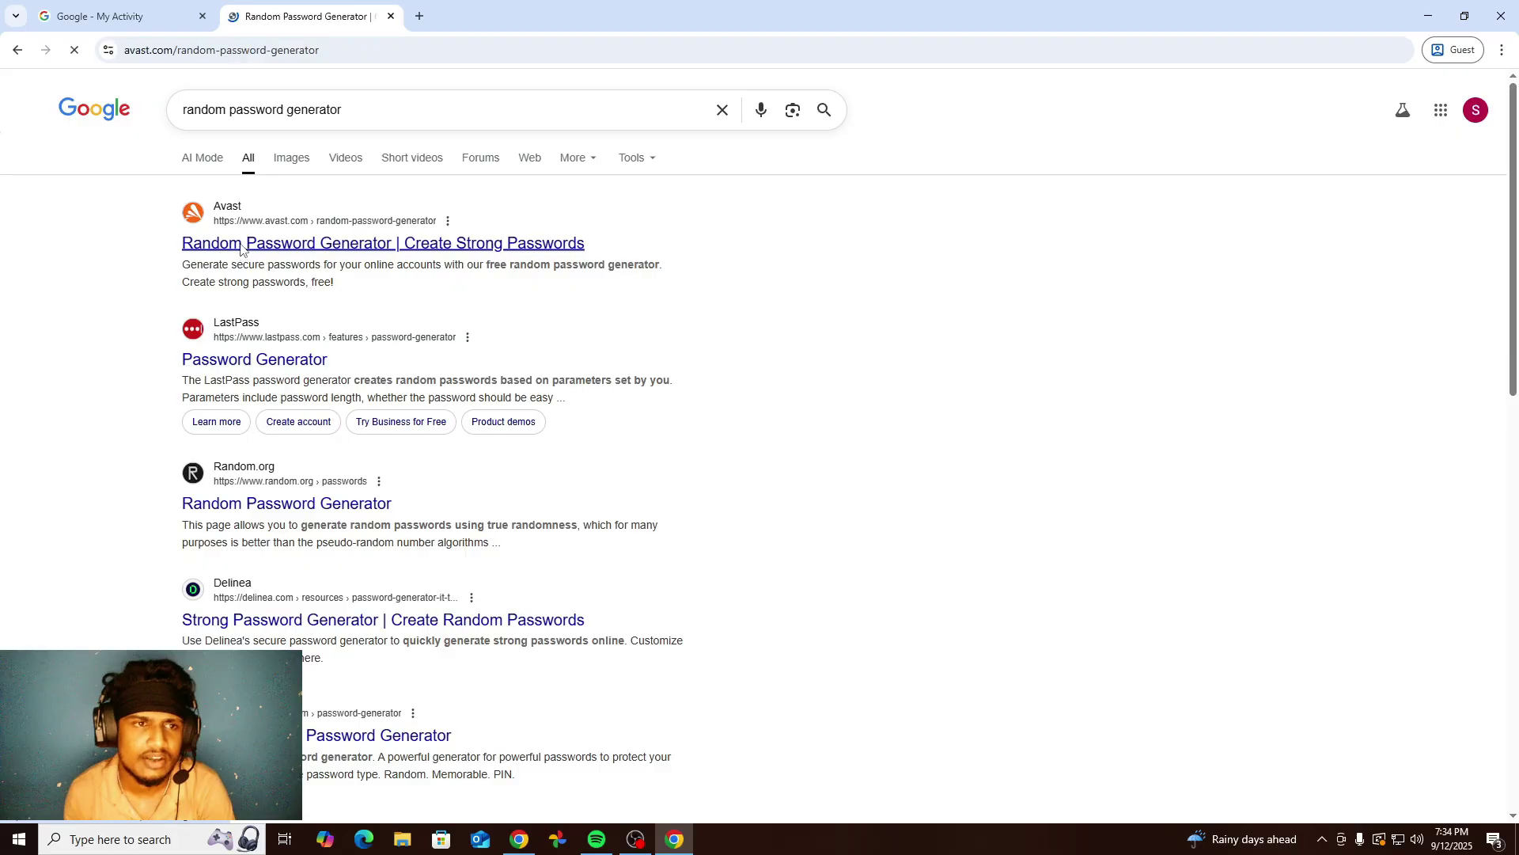
{"action": "key", "text": "ctrl+l"}
{"action": "key", "text": "ctrl+shift+Tab"}
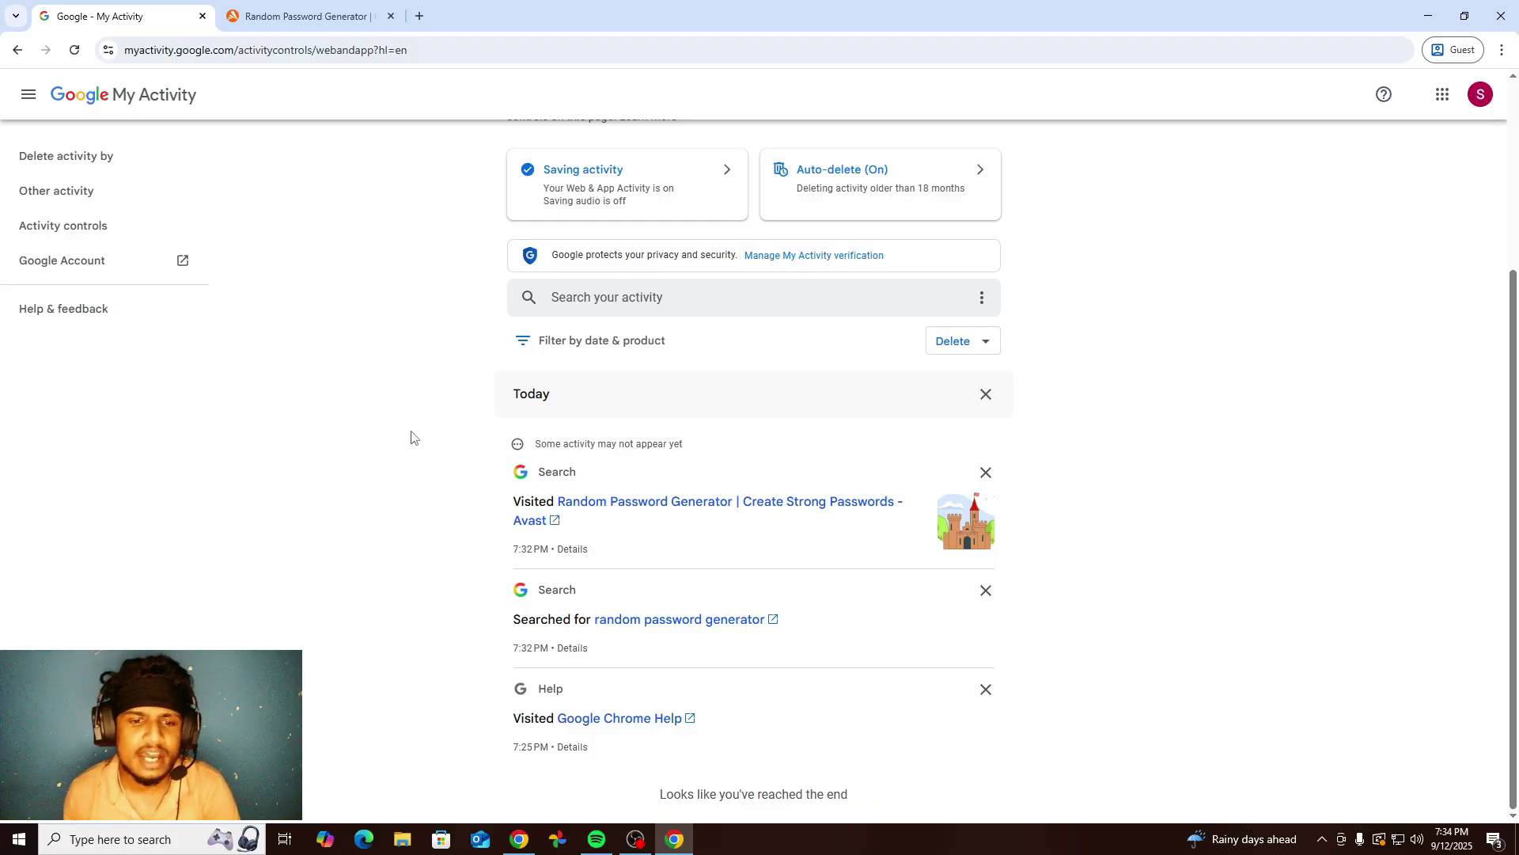
Step: Set Web & App Activity auto-delete to Don't auto-delete activity and confirm the change
{"action": "scroll", "coordinate": [414, 437], "scroll_direction": "up", "scroll_amount": 3}
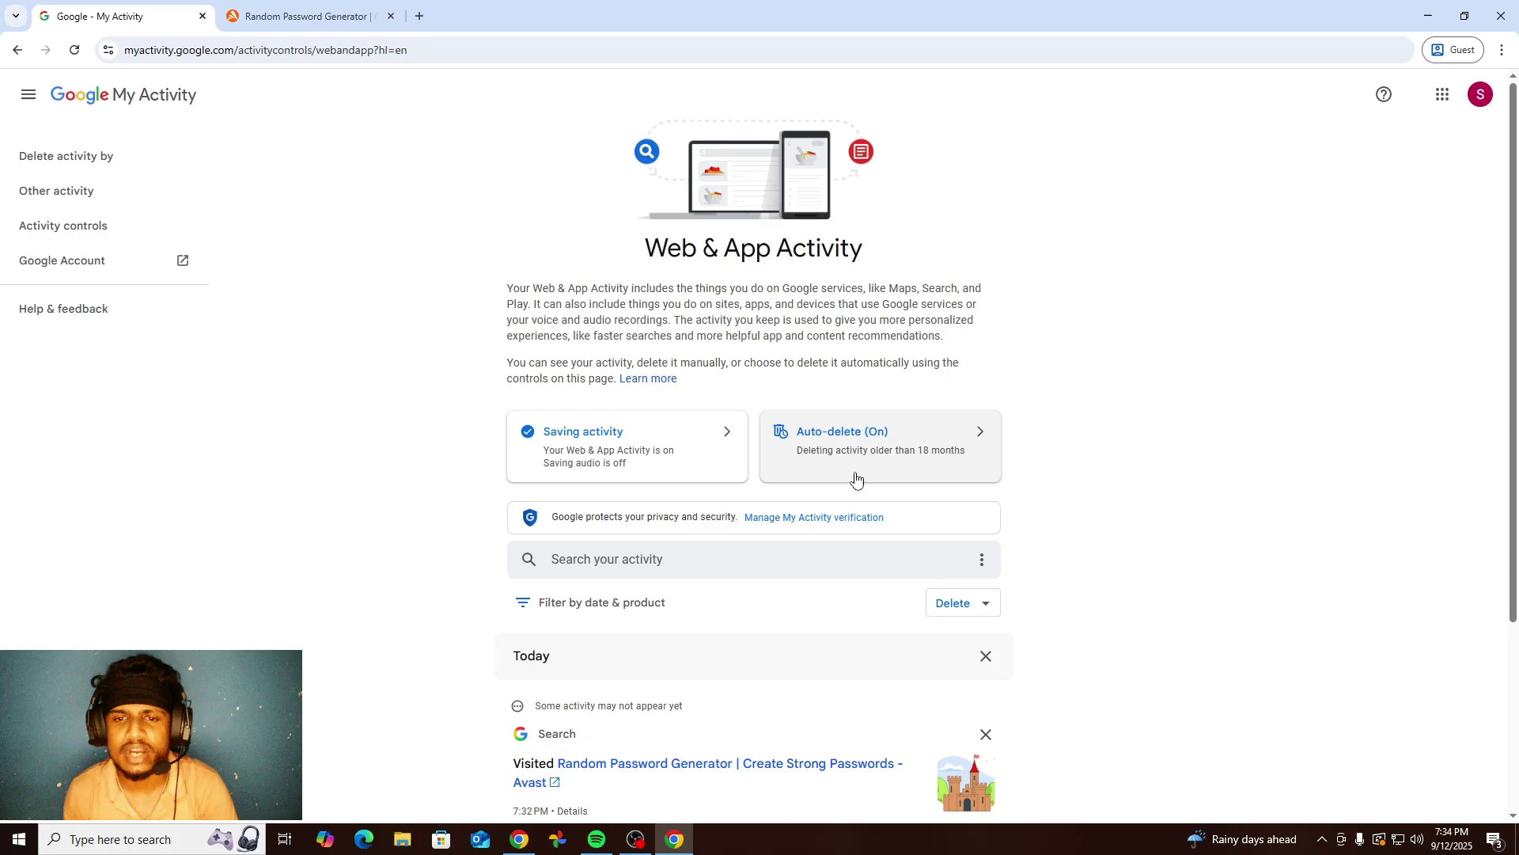
{"action": "left_click", "coordinate": [854, 478]}
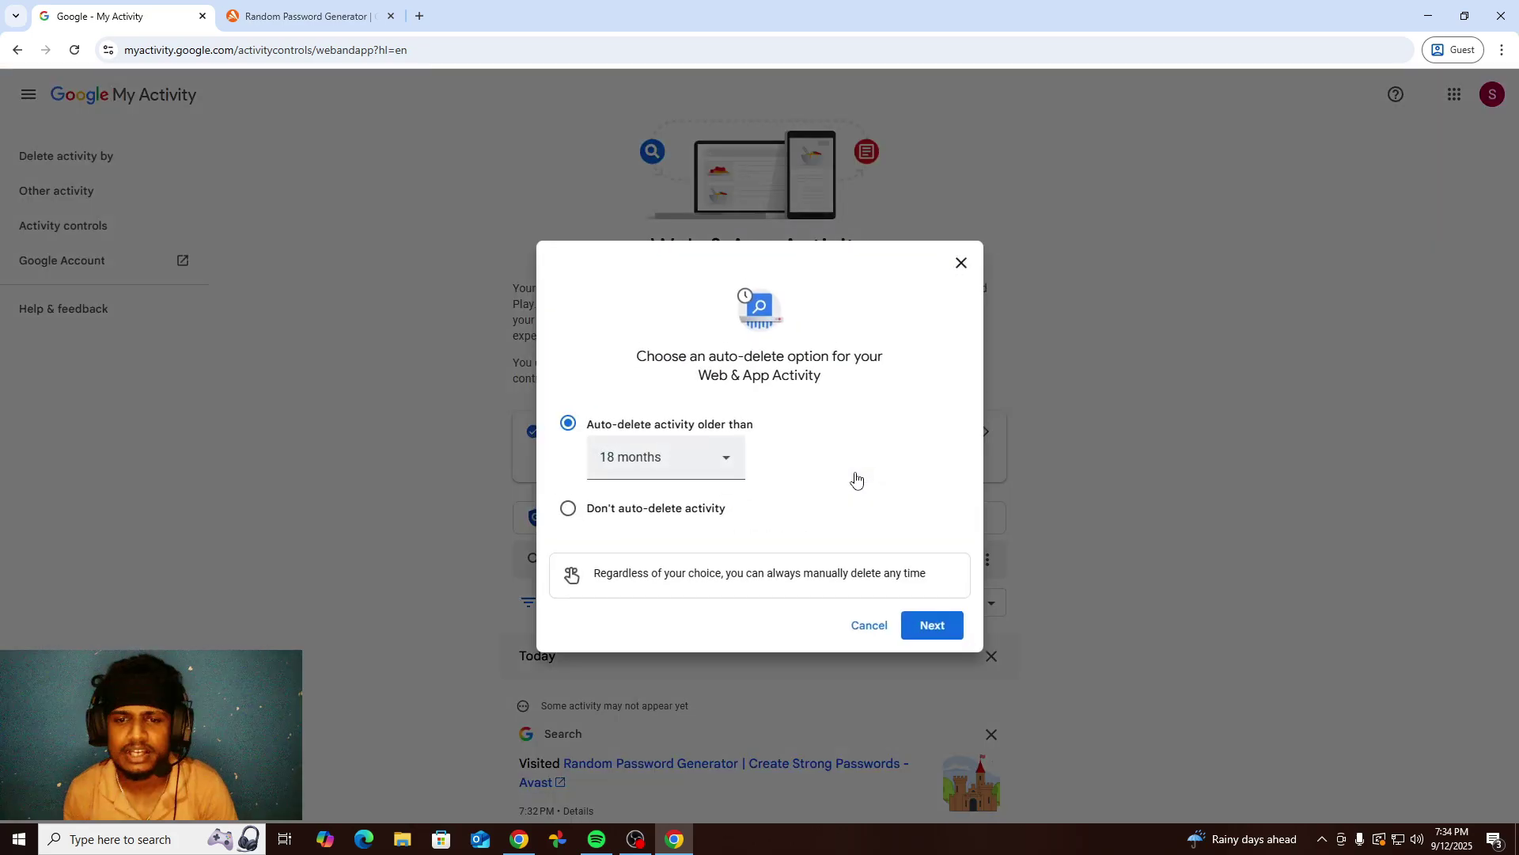
{"action": "left_click", "coordinate": [651, 511]}
{"action": "left_click", "coordinate": [655, 453]}
{"action": "left_click", "coordinate": [655, 455]}
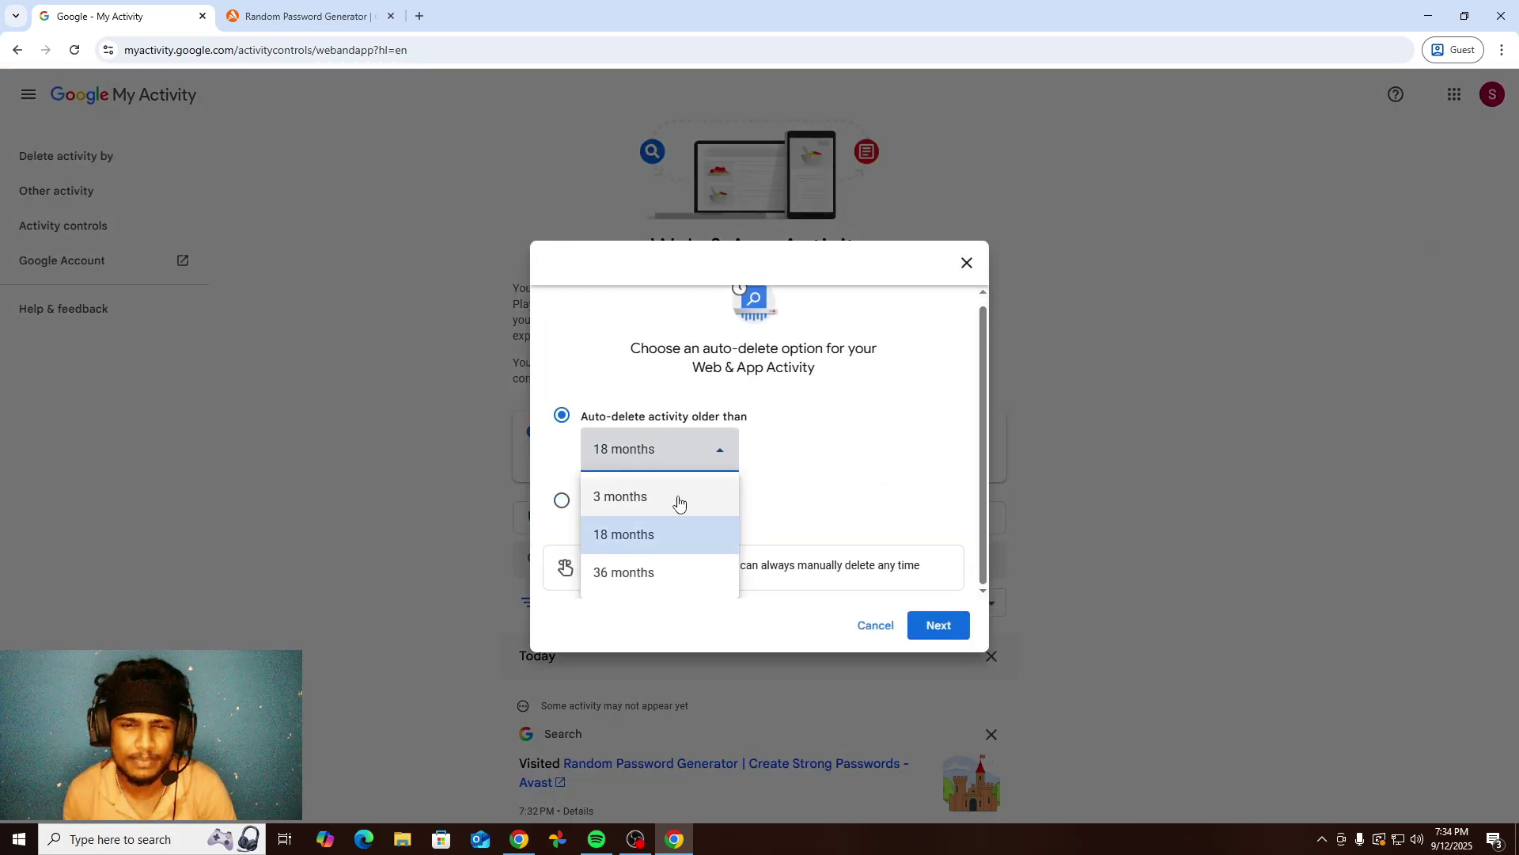
{"action": "left_click", "coordinate": [567, 513]}
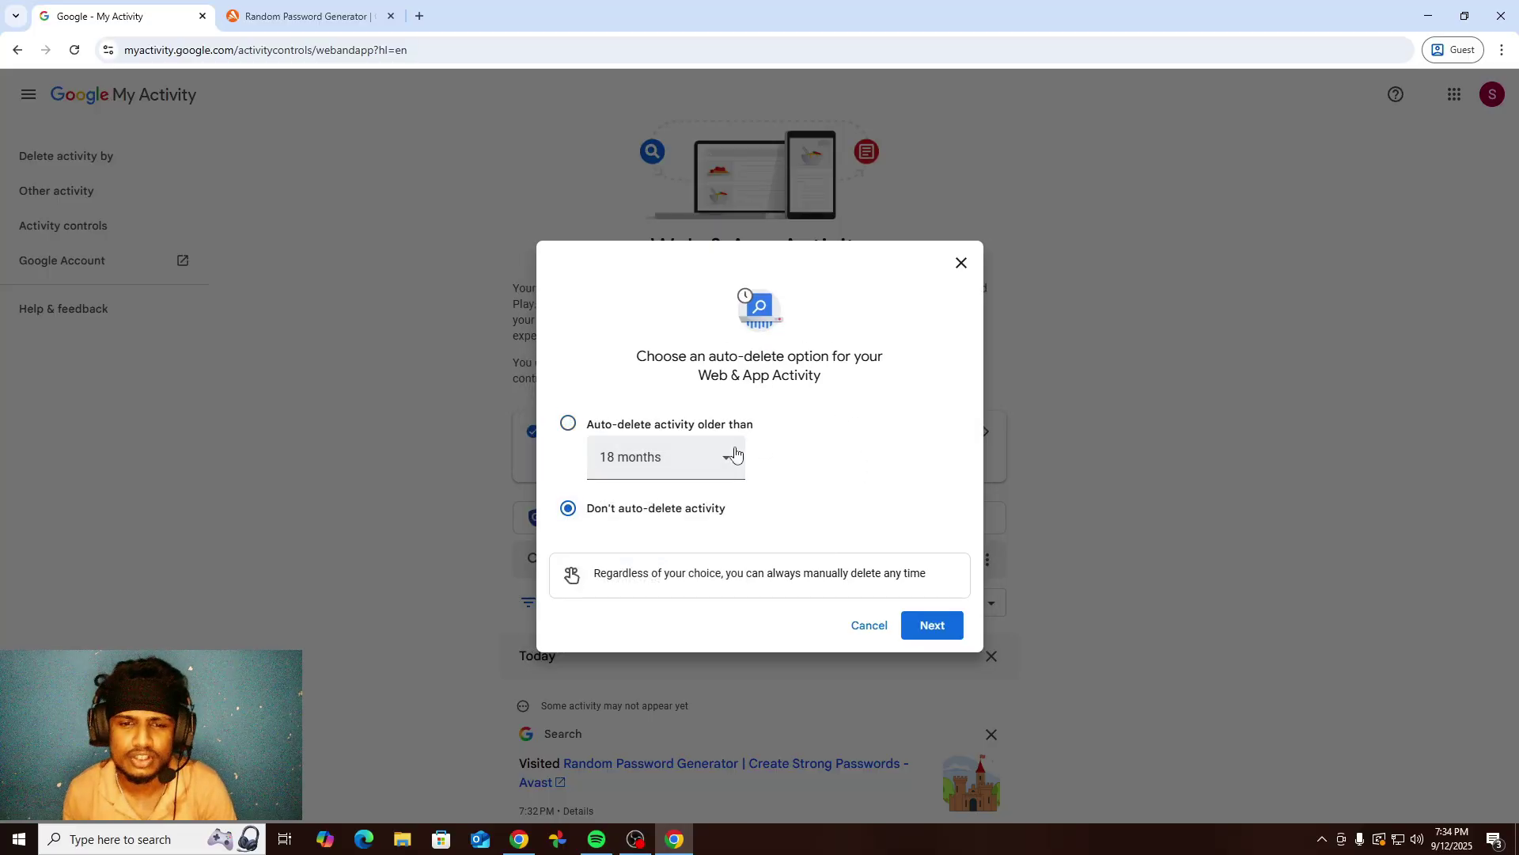
{"action": "left_click", "coordinate": [934, 638]}
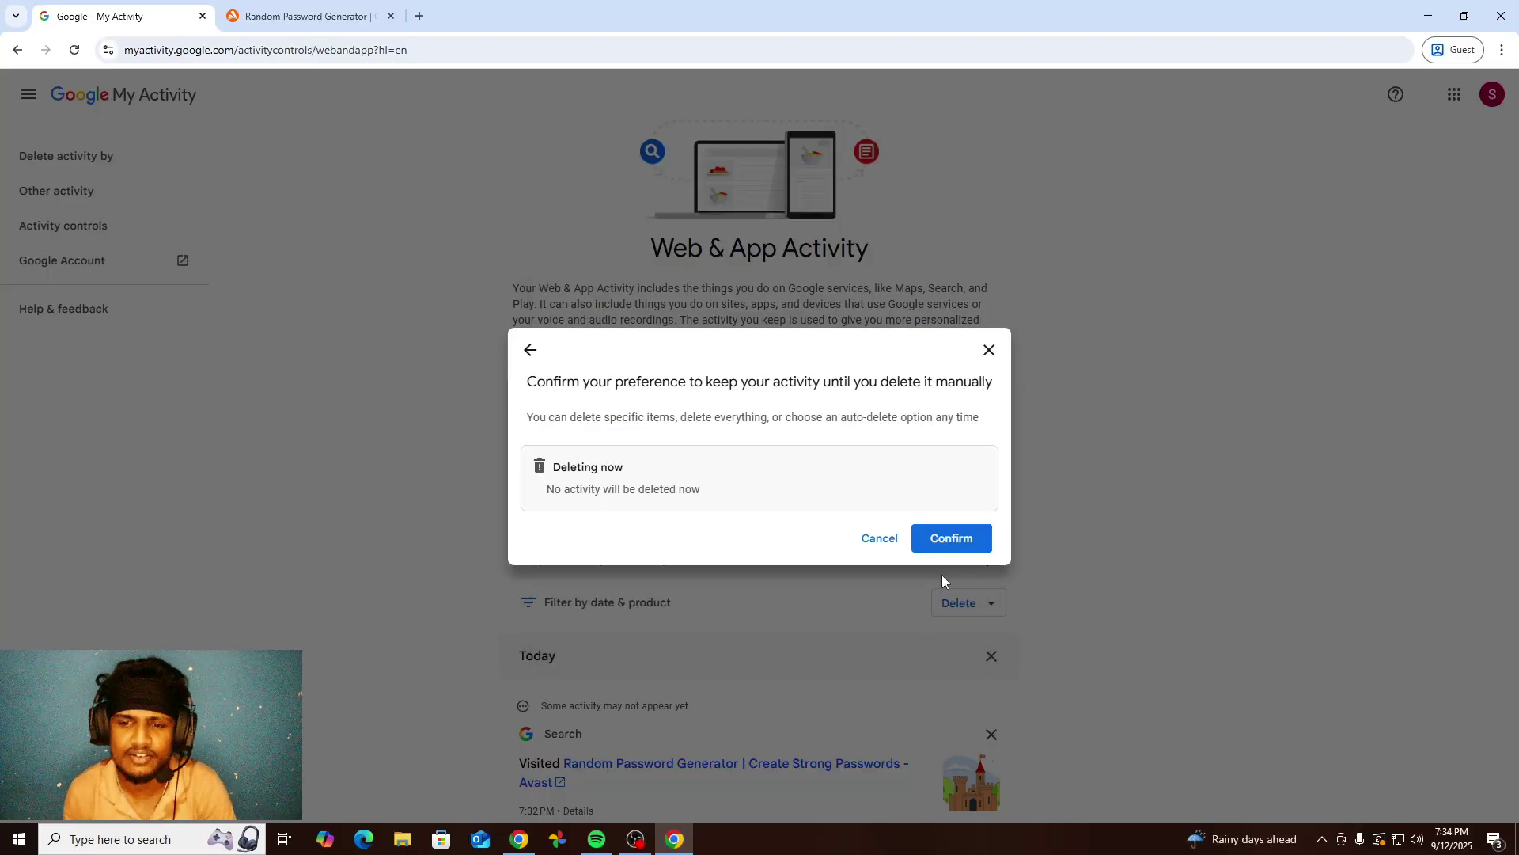
{"action": "left_click", "coordinate": [946, 540]}
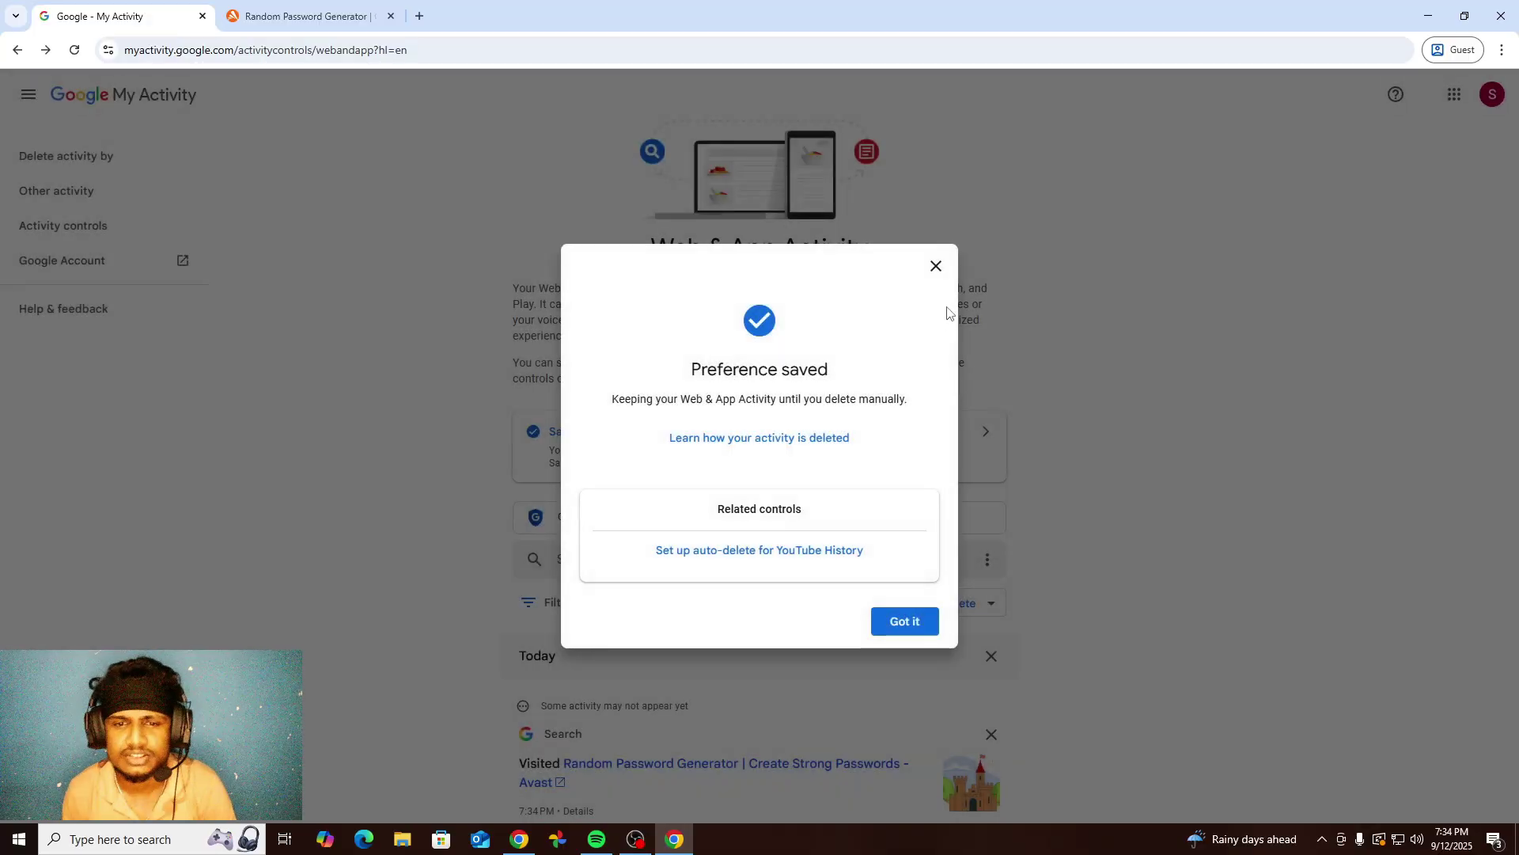
{"action": "left_click", "coordinate": [927, 266]}
{"action": "scroll", "coordinate": [560, 340], "scroll_direction": "down", "scroll_amount": 3}
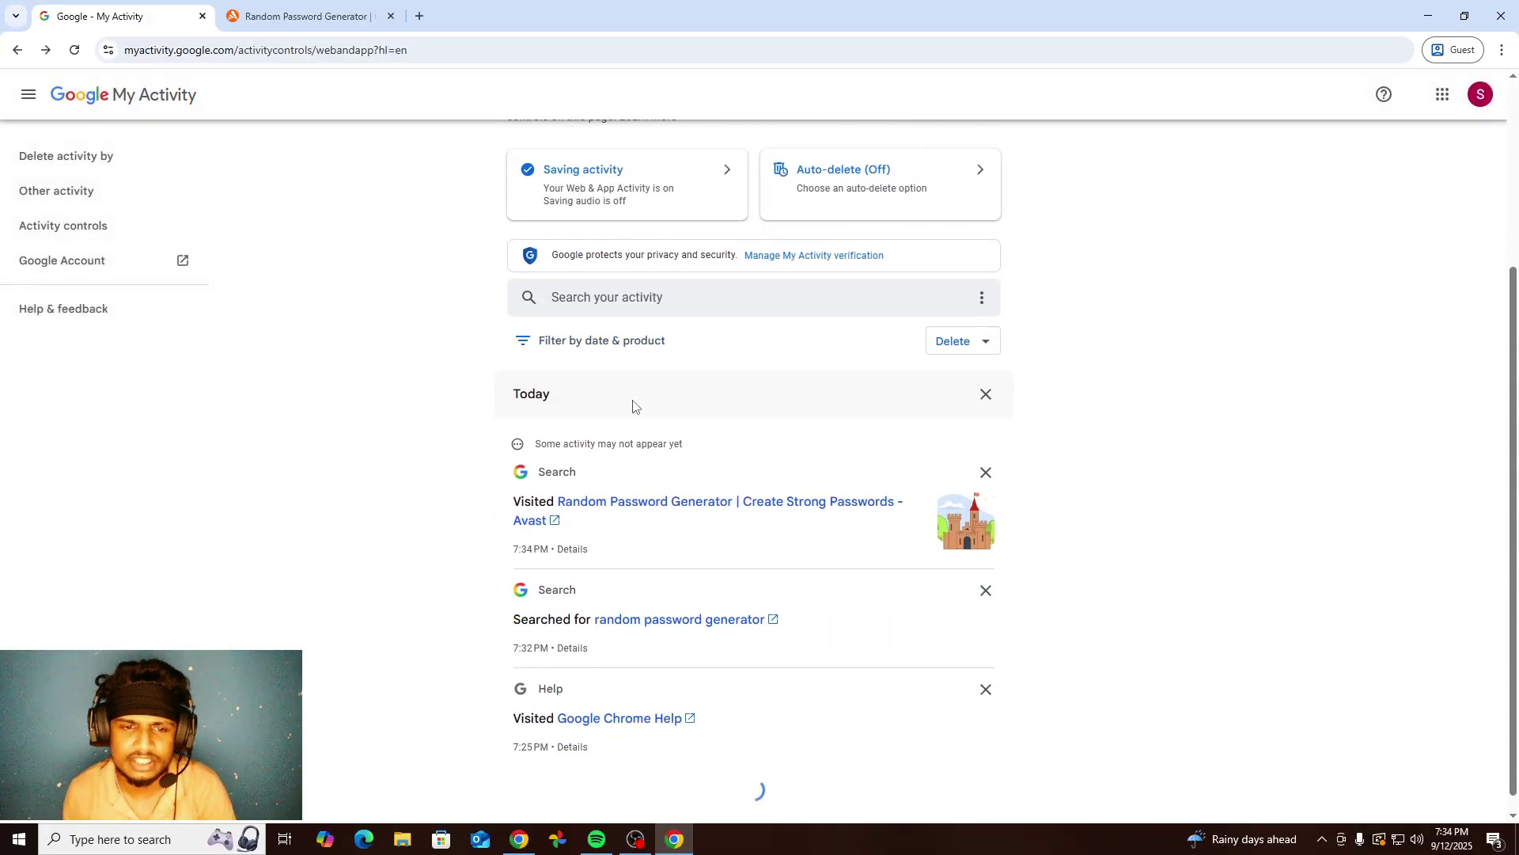
{"action": "left_click", "coordinate": [960, 345]}
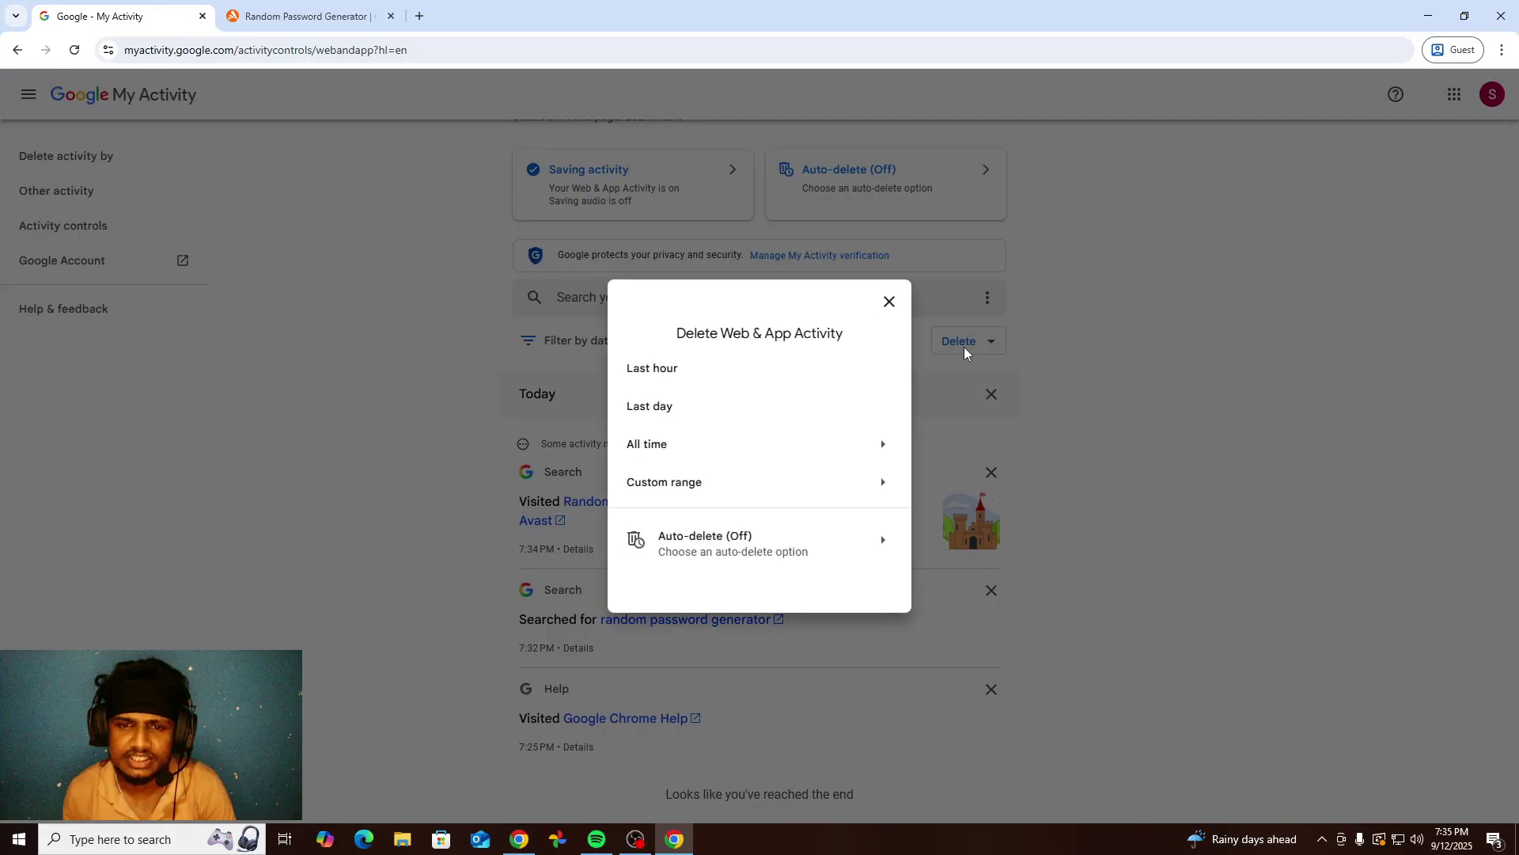
Step: Look over the Delete activity choices, including Custom range, and close them without deleting anything
{"action": "left_click", "coordinate": [688, 491]}
{"action": "left_click", "coordinate": [654, 455]}
{"action": "left_click", "coordinate": [808, 458]}
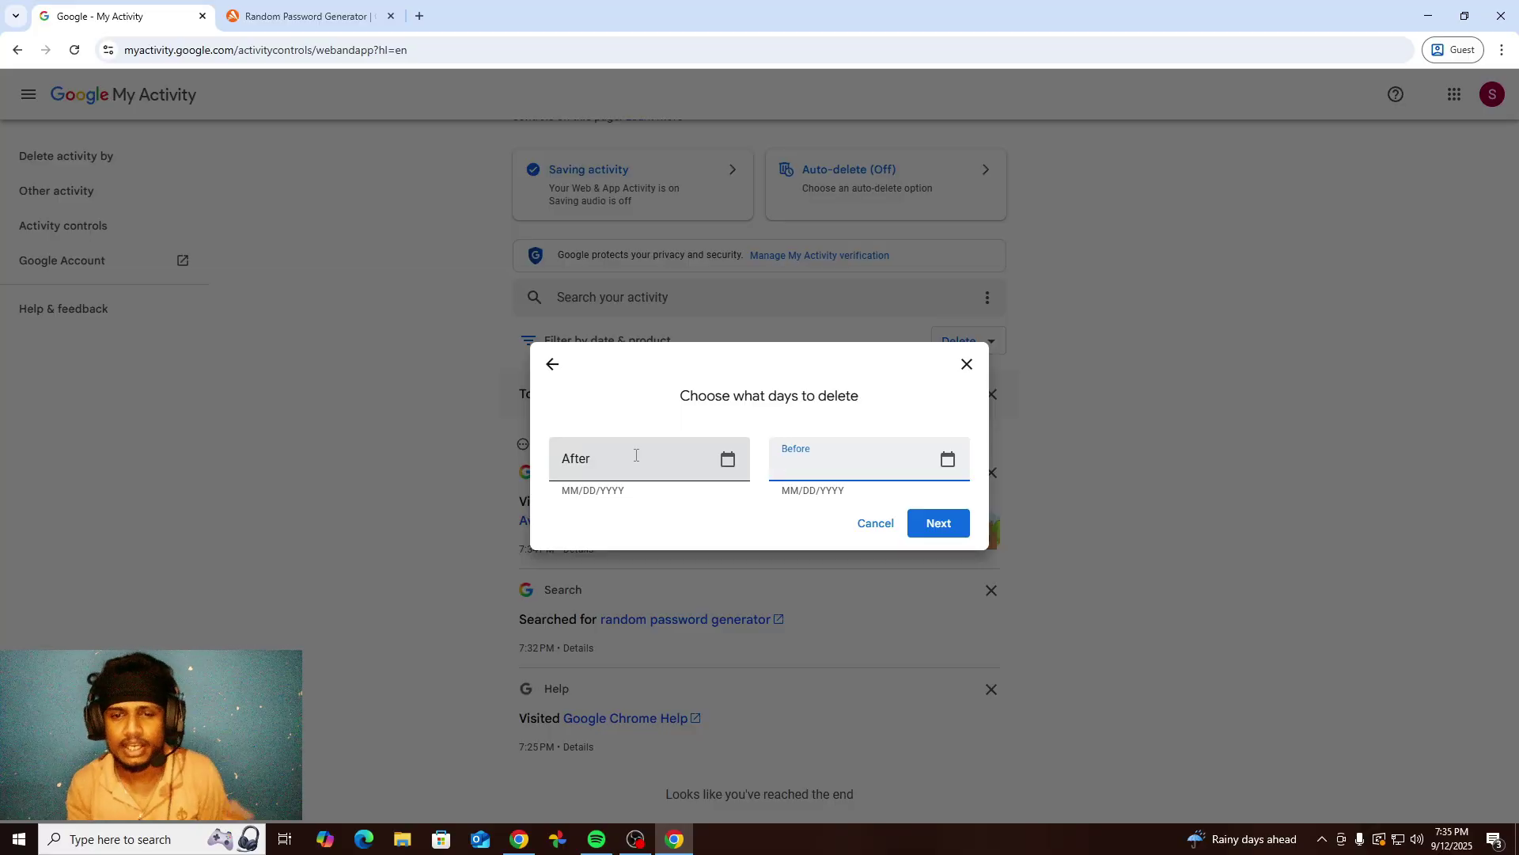
{"action": "left_click", "coordinate": [563, 361]}
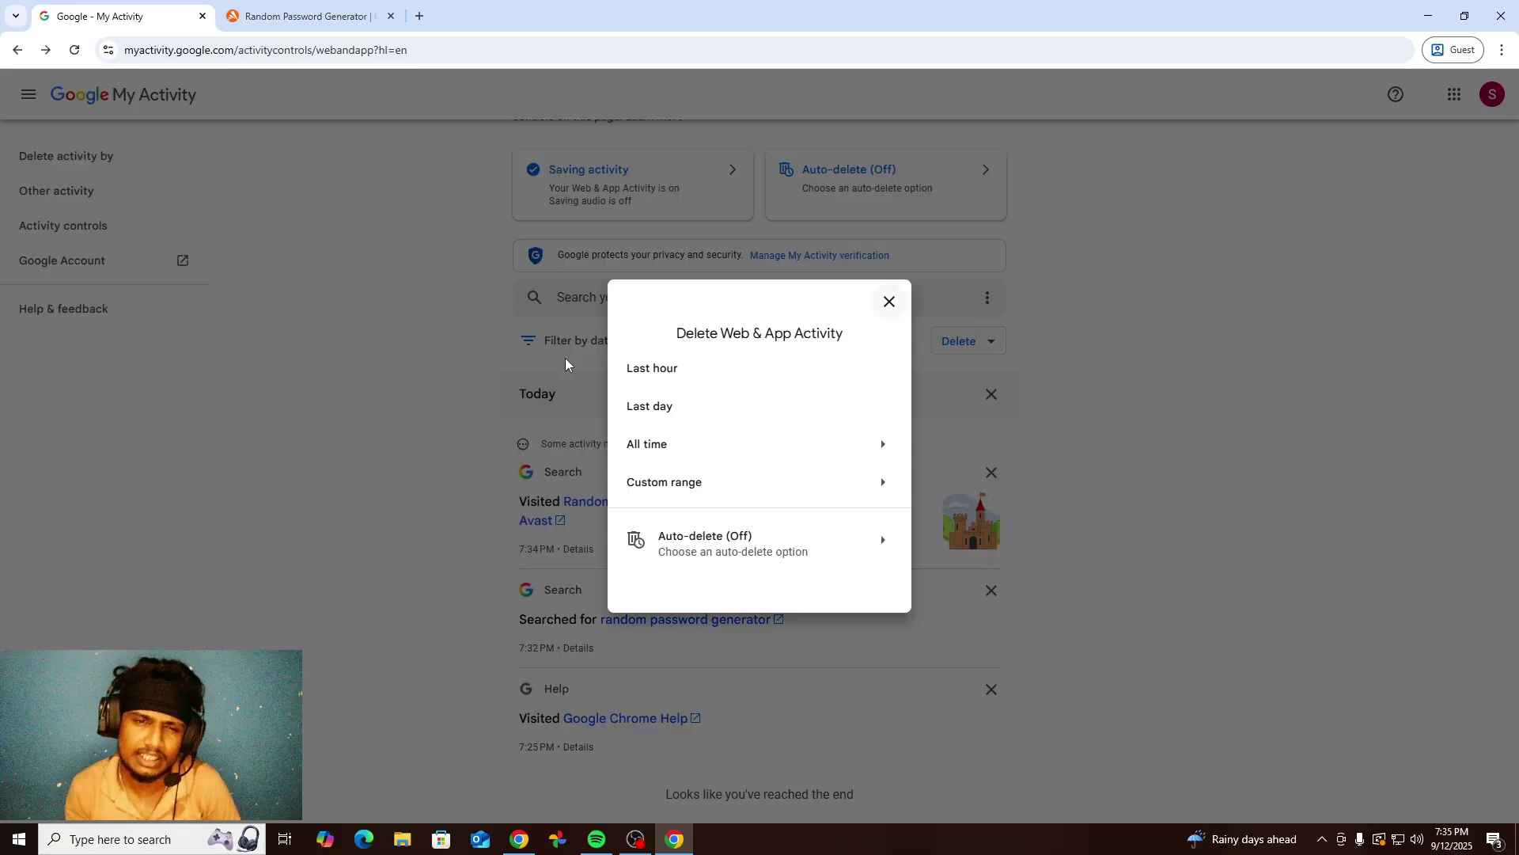
{"action": "left_click", "coordinate": [889, 302]}
{"action": "left_click", "coordinate": [959, 341]}
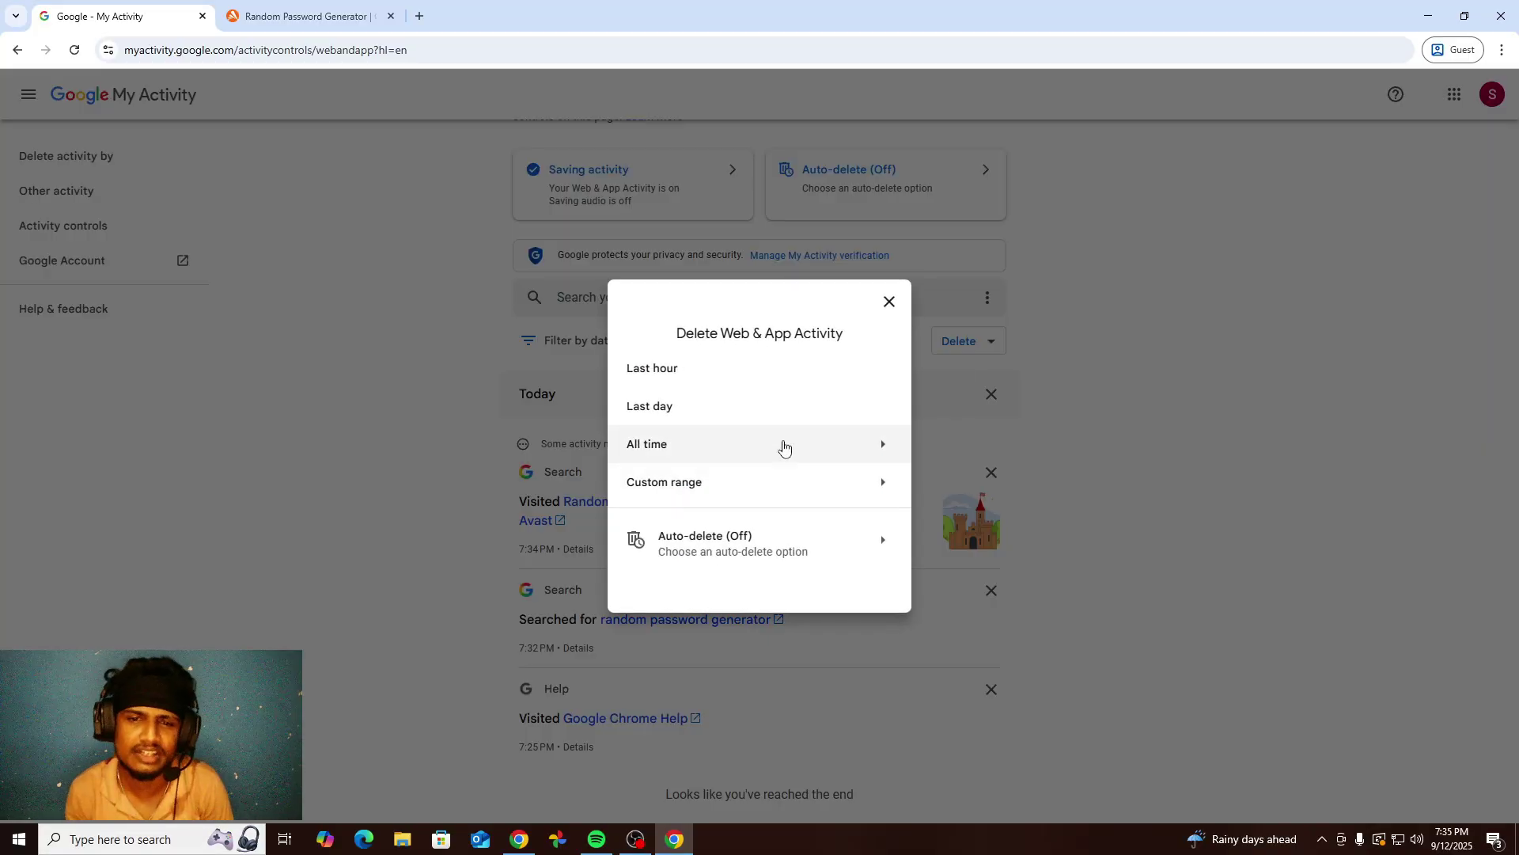
{"action": "left_click", "coordinate": [890, 301]}
{"action": "scroll", "coordinate": [797, 485], "scroll_direction": "up", "scroll_amount": 3}
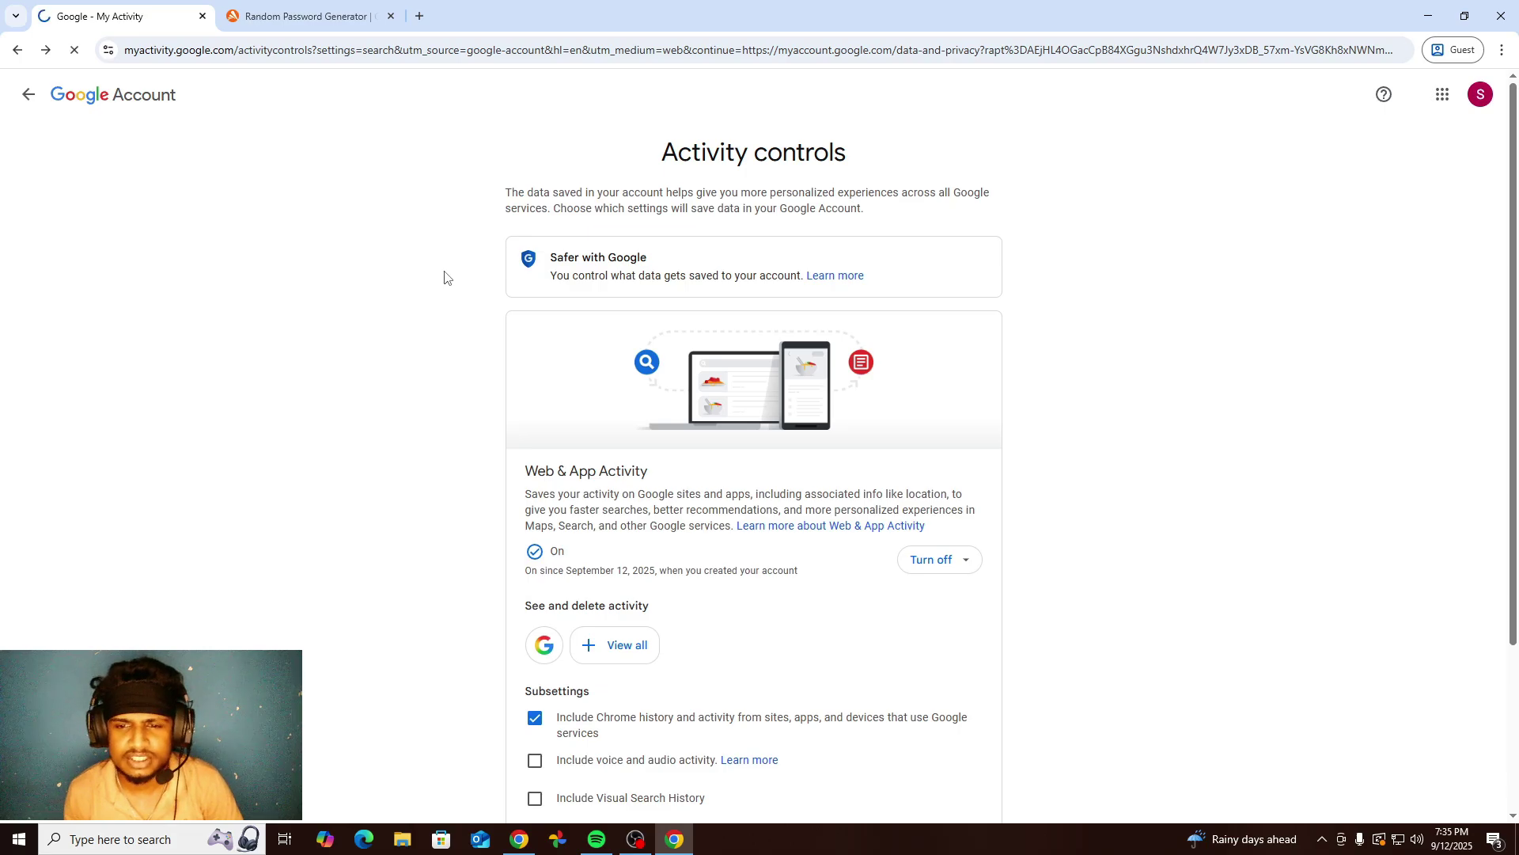
Step: Review the Web & App Activity turn-off options and dismiss them, leaving the setting On
{"action": "scroll", "coordinate": [942, 573], "scroll_direction": "down", "scroll_amount": 10}
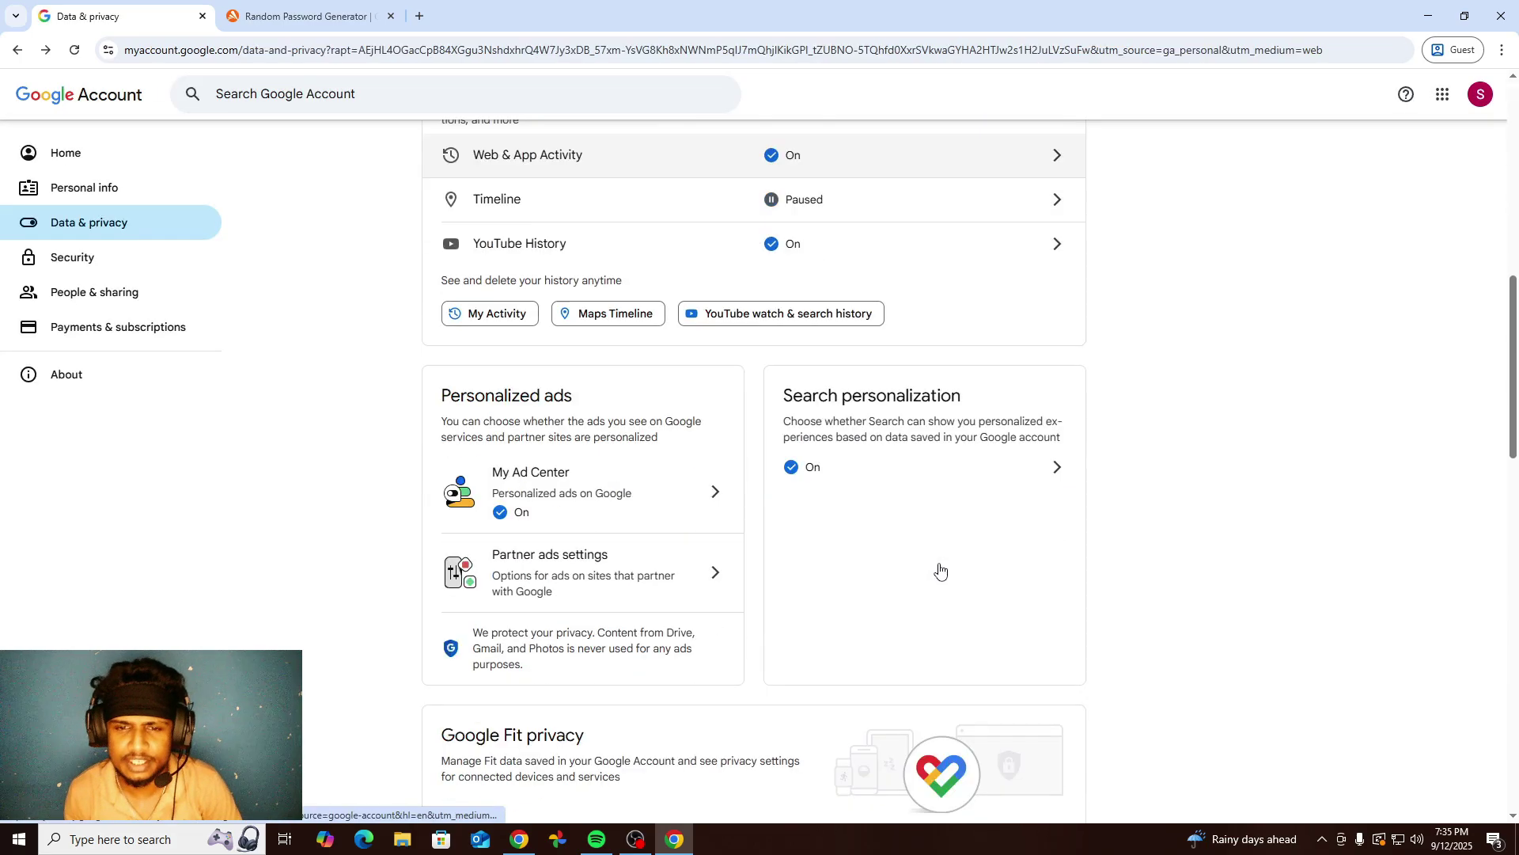
{"action": "scroll", "coordinate": [826, 427], "scroll_direction": "up", "scroll_amount": 2}
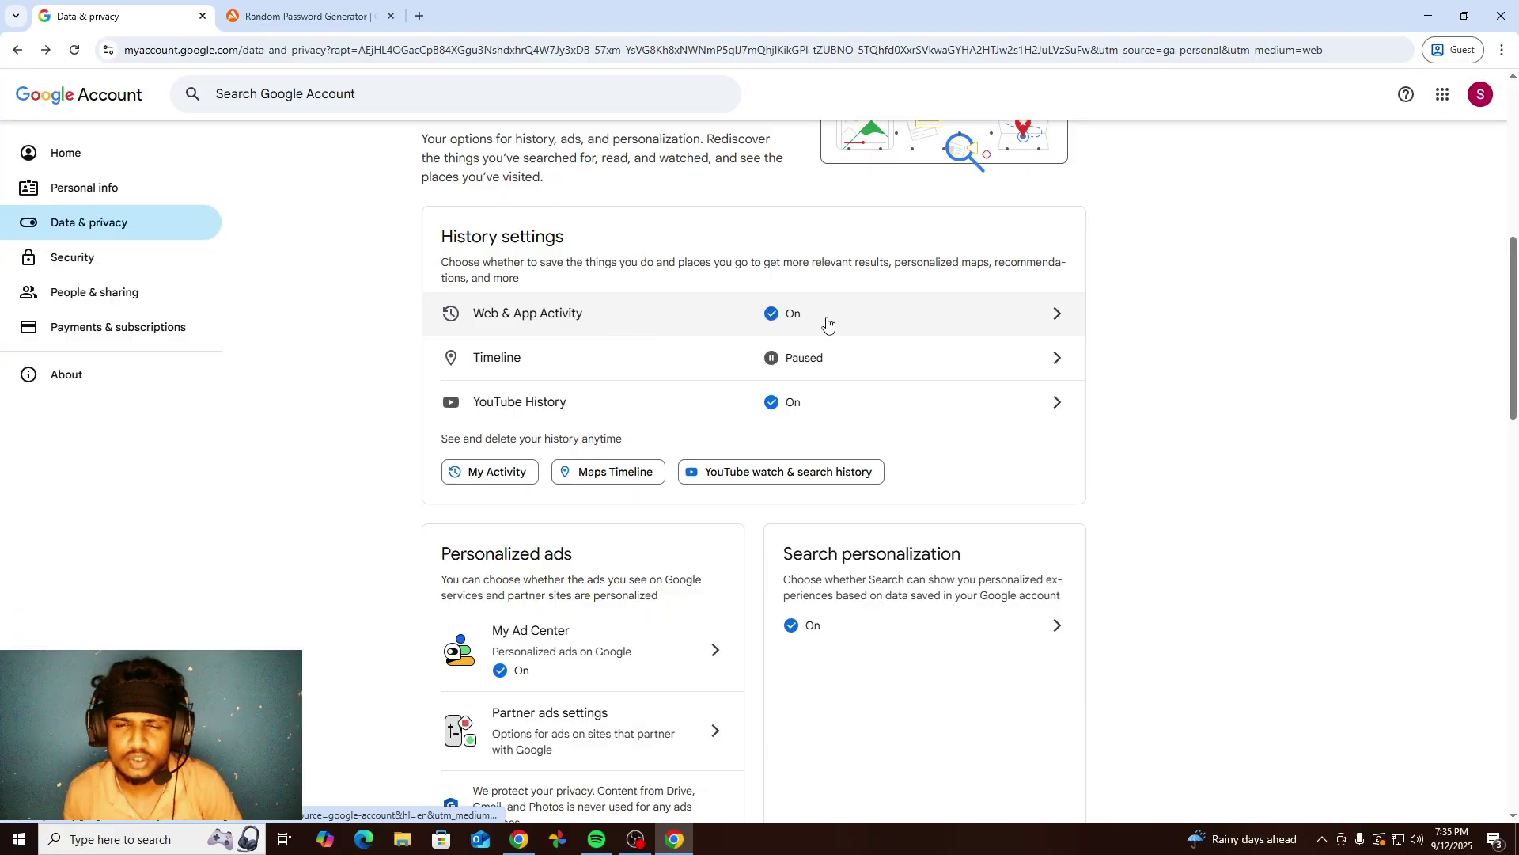
{"action": "left_click", "coordinate": [933, 310]}
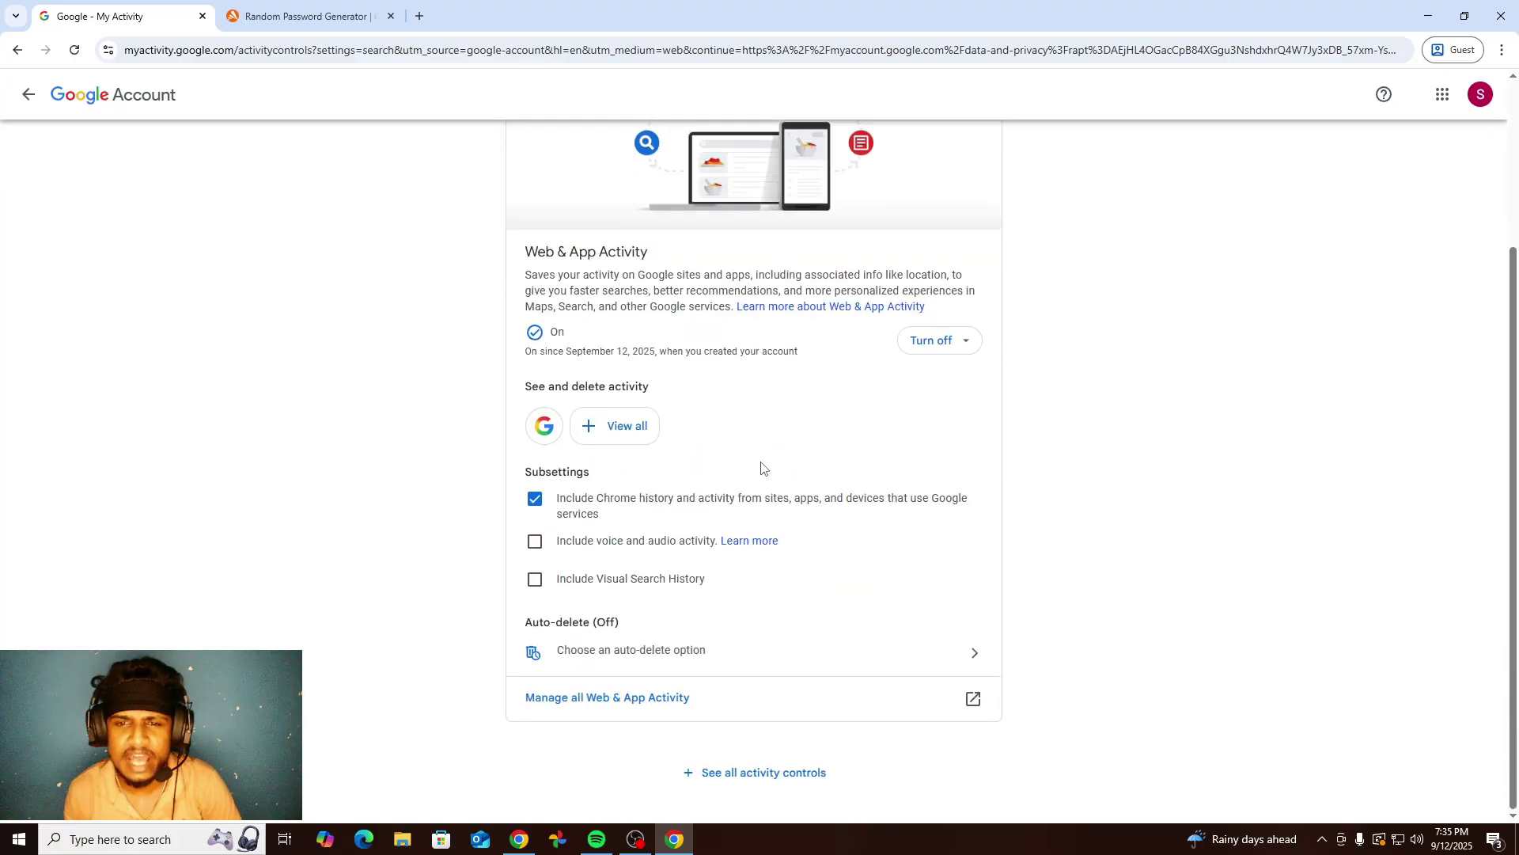
{"action": "left_click", "coordinate": [972, 342]}
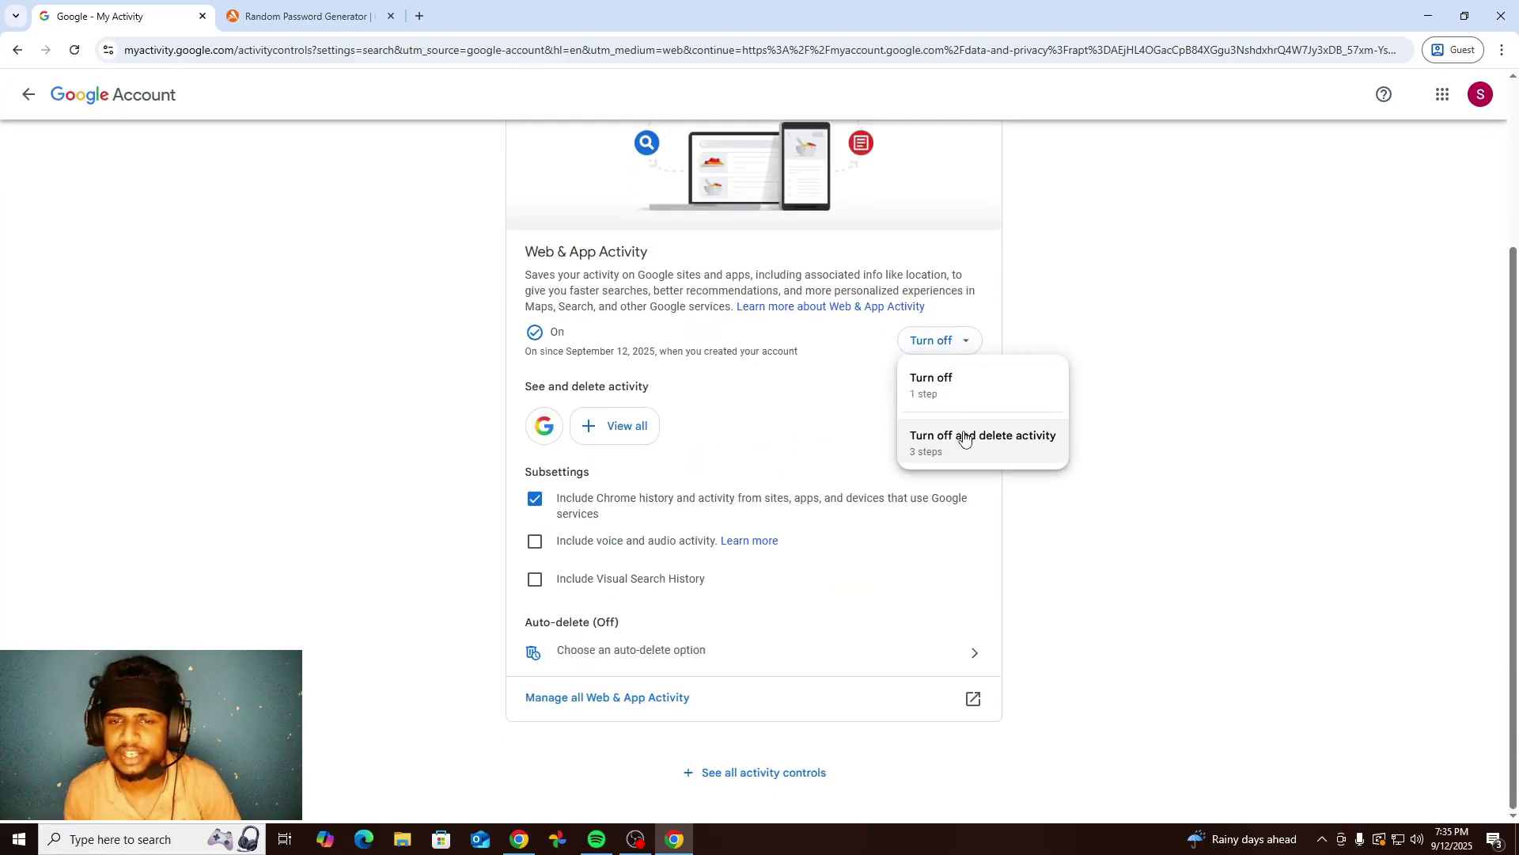
{"action": "scroll", "coordinate": [789, 314], "scroll_direction": "up", "scroll_amount": 3}
{"action": "left_click", "coordinate": [568, 198]}
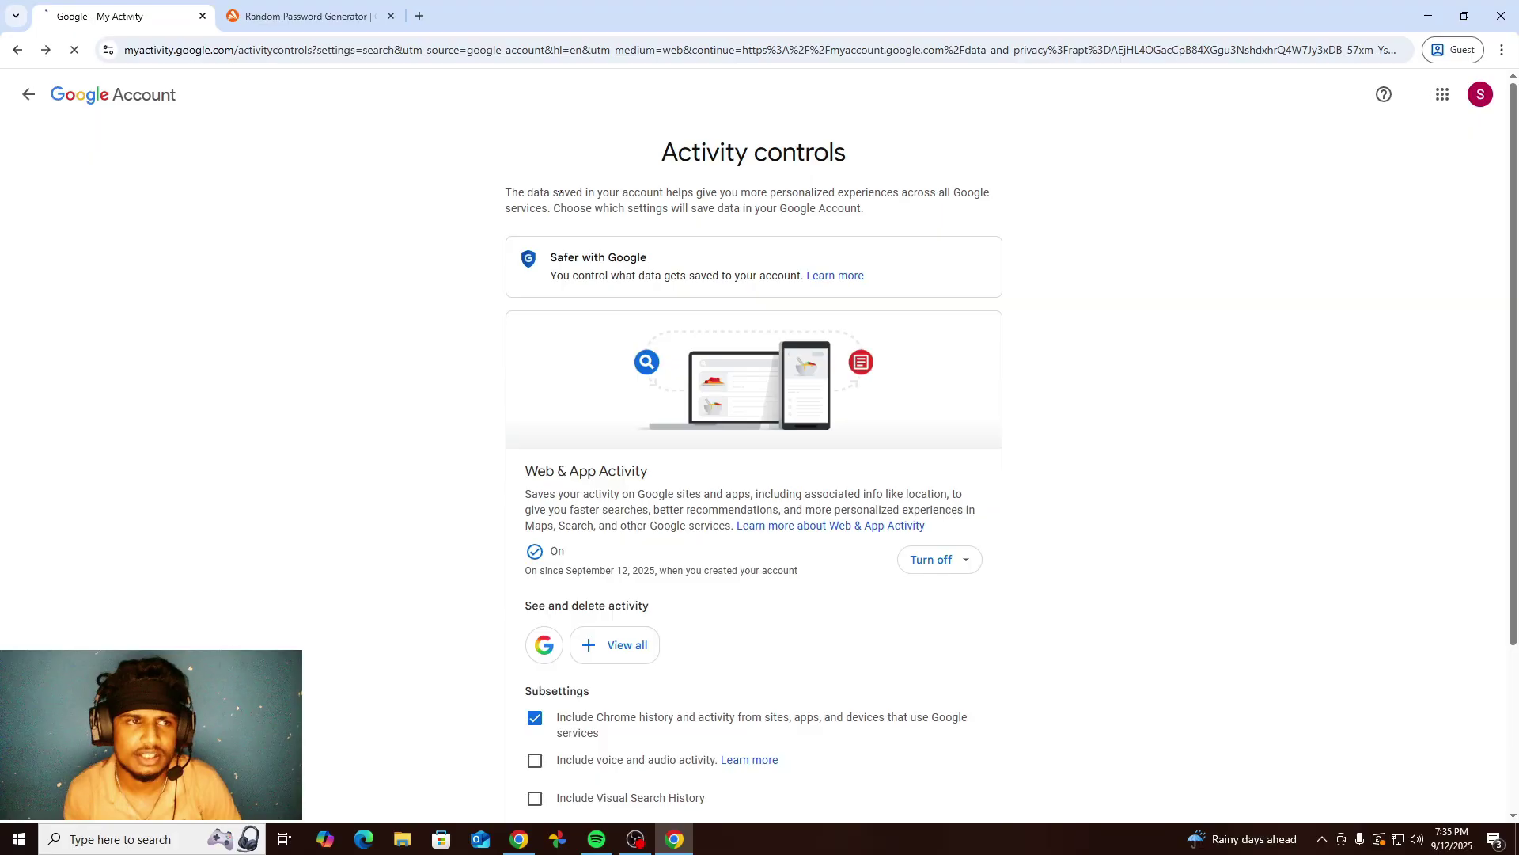
{"action": "scroll", "coordinate": [631, 289], "scroll_direction": "down", "scroll_amount": 10}
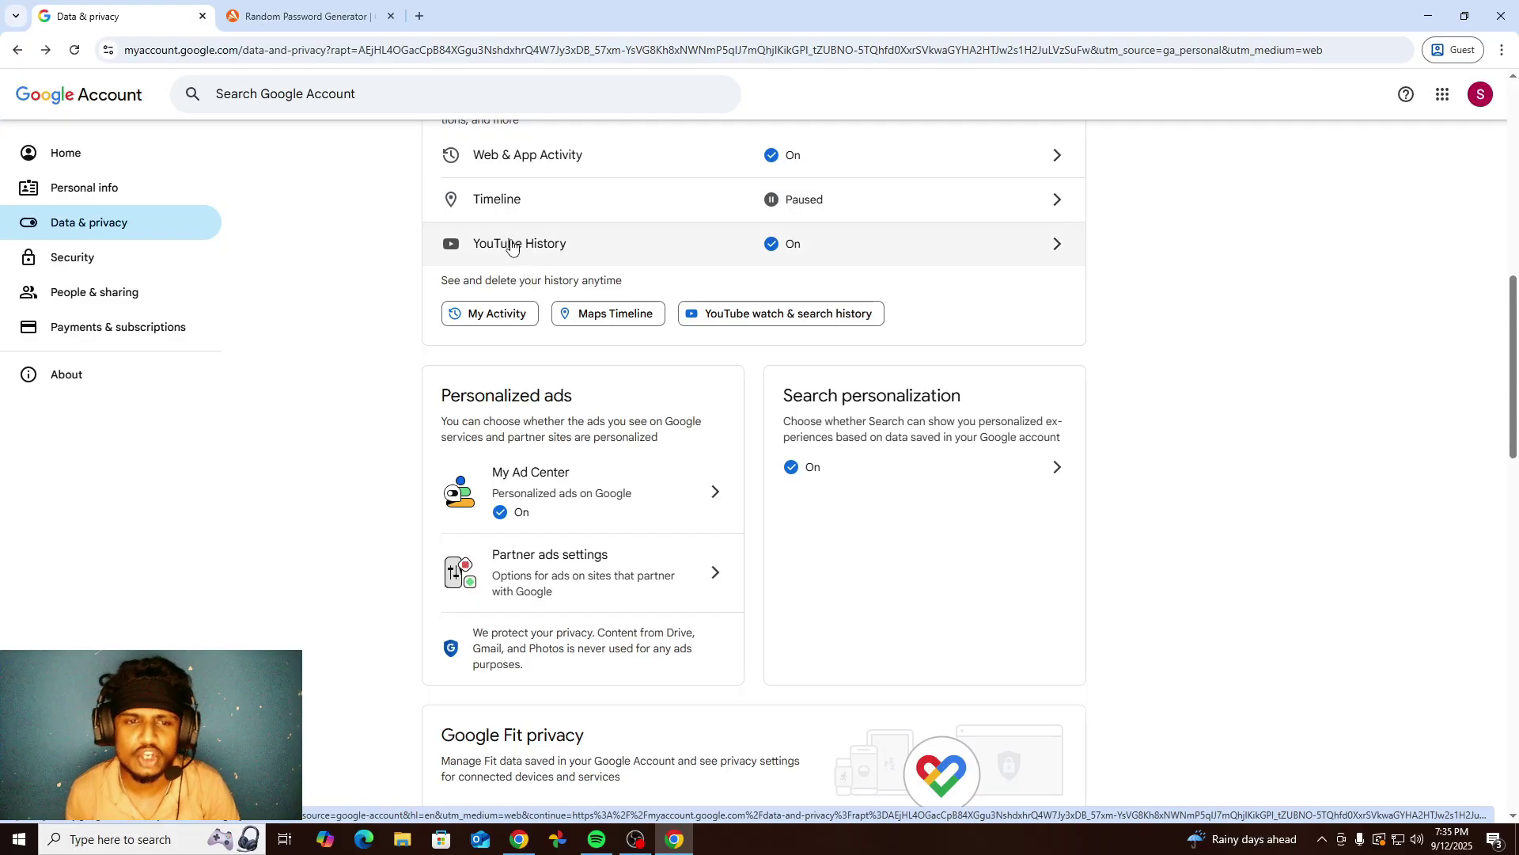
{"action": "scroll", "coordinate": [512, 248], "scroll_direction": "down", "scroll_amount": 2}
{"action": "scroll", "coordinate": [635, 343], "scroll_direction": "up", "scroll_amount": 3}
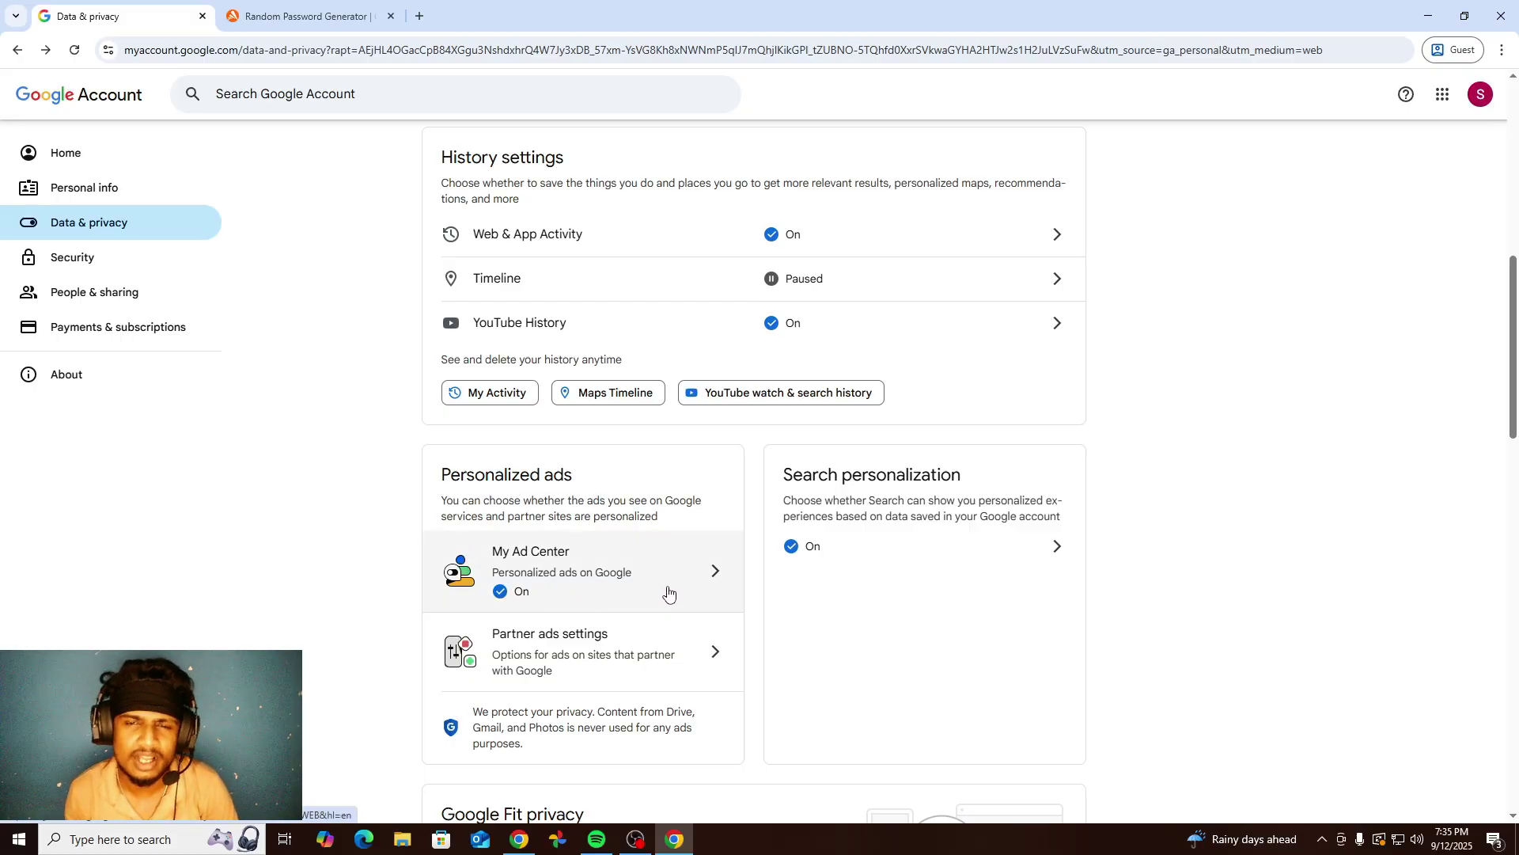
{"action": "scroll", "coordinate": [668, 592], "scroll_direction": "up", "scroll_amount": 3}
Step: Switch to the Avast password generator tab and select its web address
{"action": "left_click", "coordinate": [309, 16]}
{"action": "left_click", "coordinate": [354, 50]}
{"action": "left_click", "coordinate": [293, 51]}
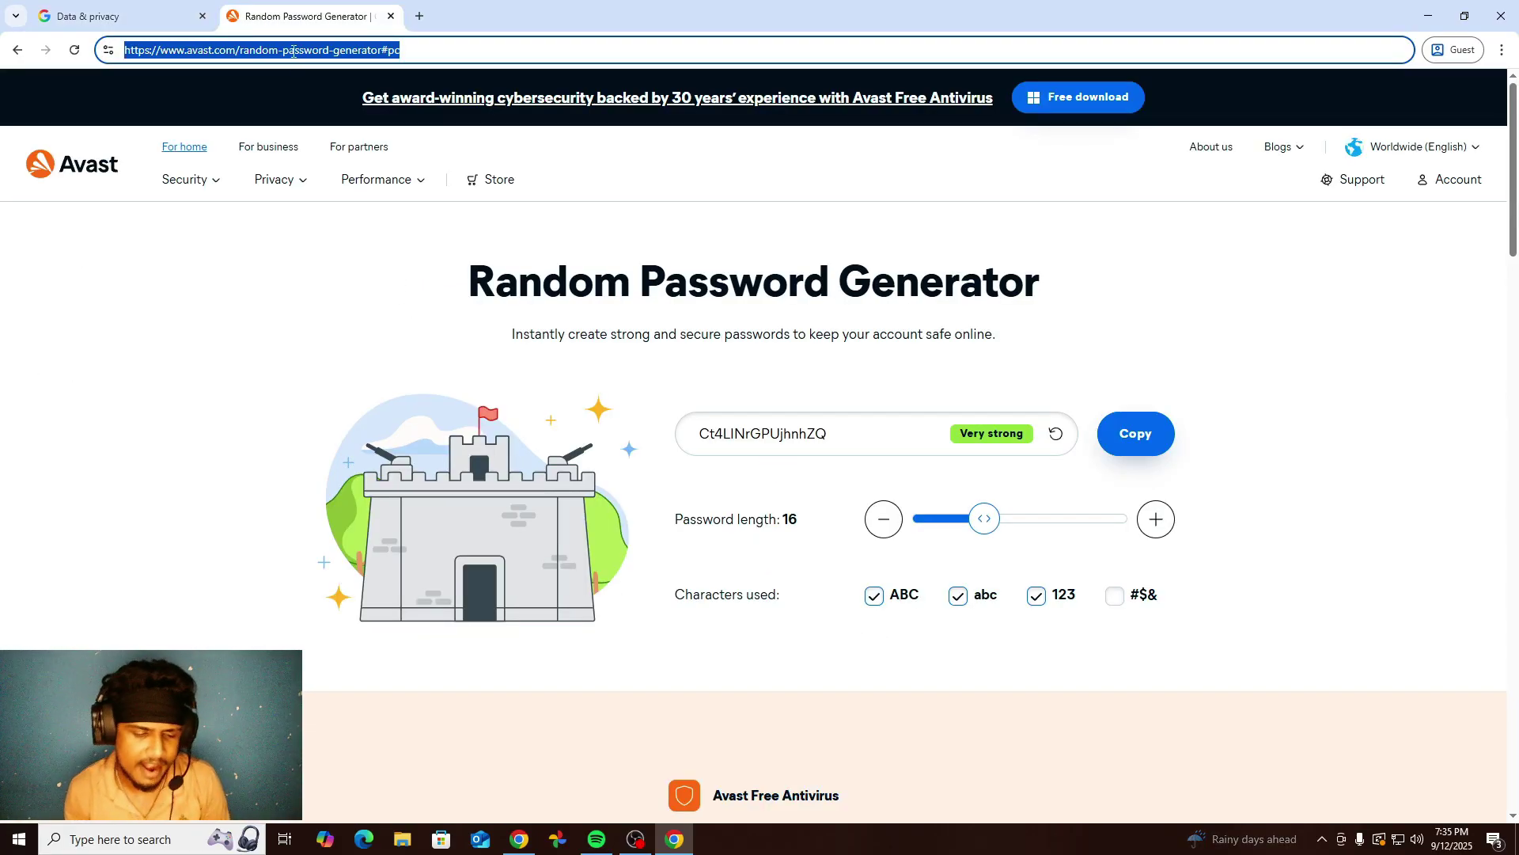
Step: Search Google for 'abc clock', correcting the misspelled word
{"action": "type", "text": "abc clok"}
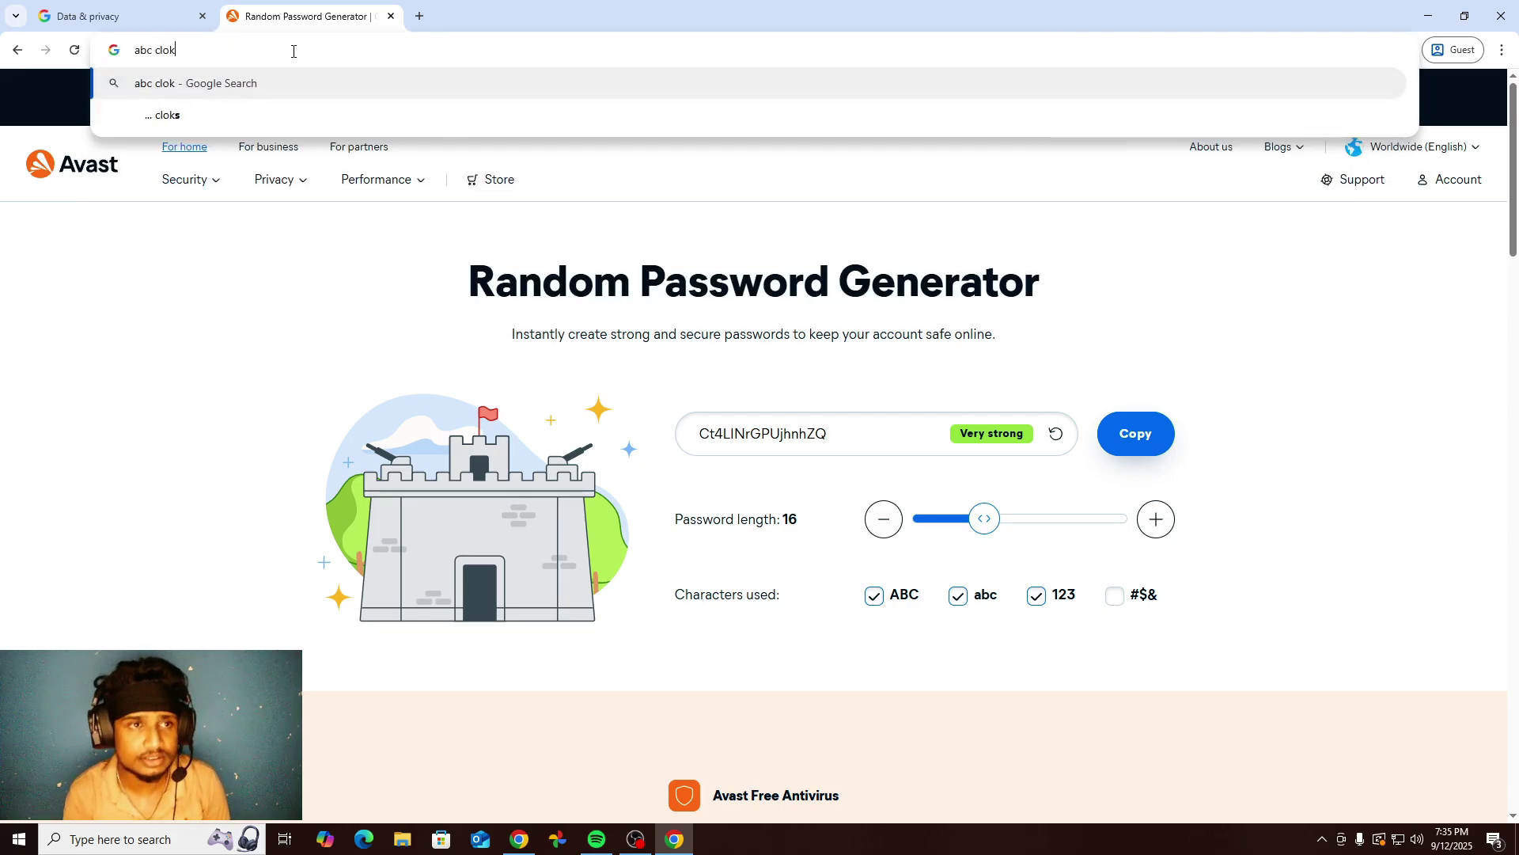
{"action": "key", "text": "BackSpace"}
{"action": "type", "text": "ck"}
{"action": "key", "text": "Return"}
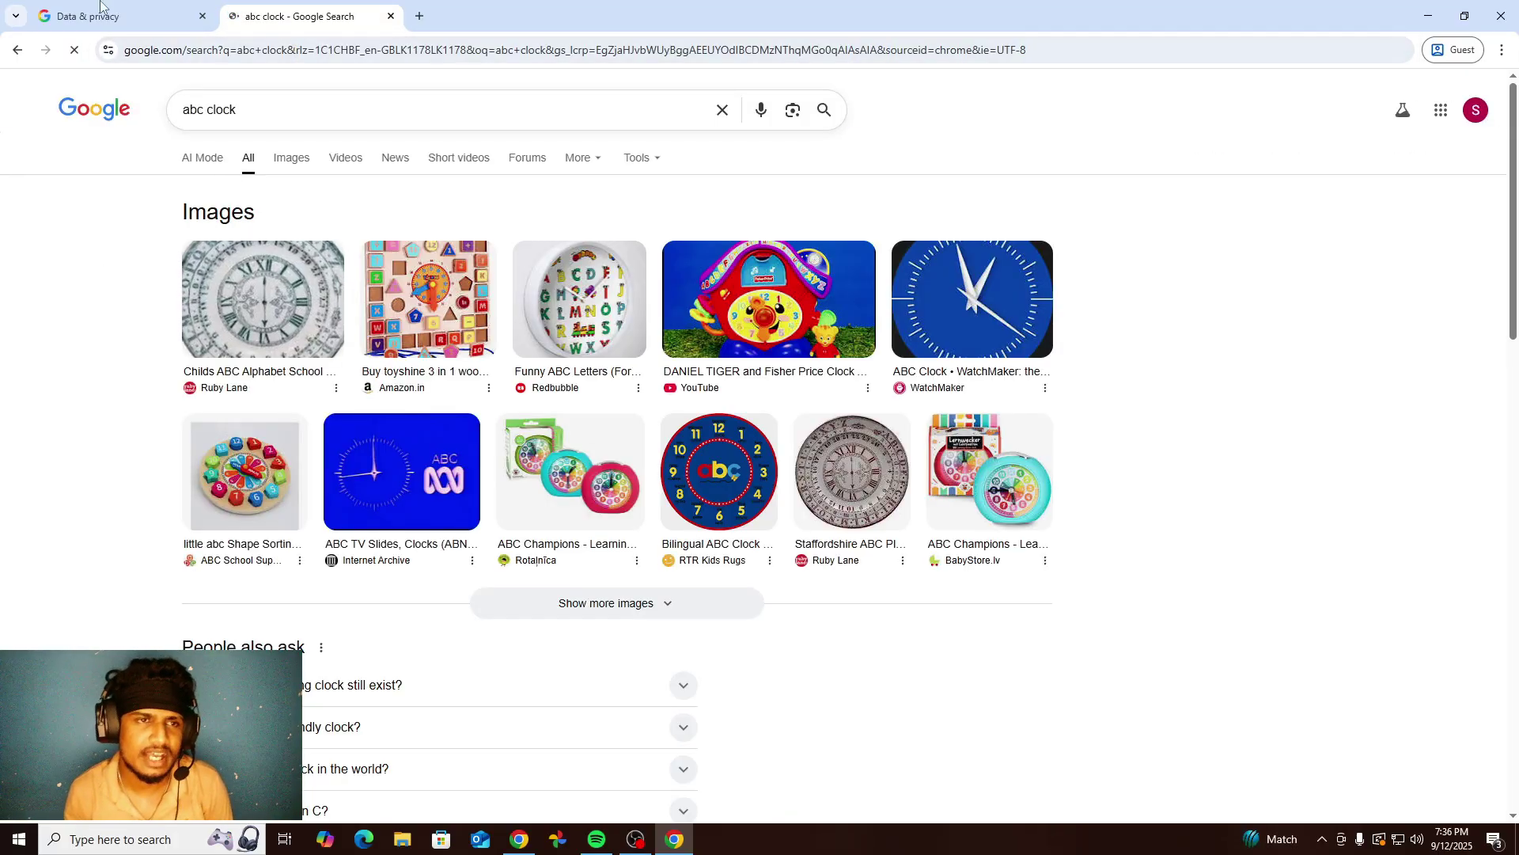
{"action": "left_click_drag", "start_coordinate": [261, 111], "coordinate": [166, 109]}
Step: Scroll through the Data & privacy sections down to Third-party apps & services
{"action": "left_click", "coordinate": [194, 11]}
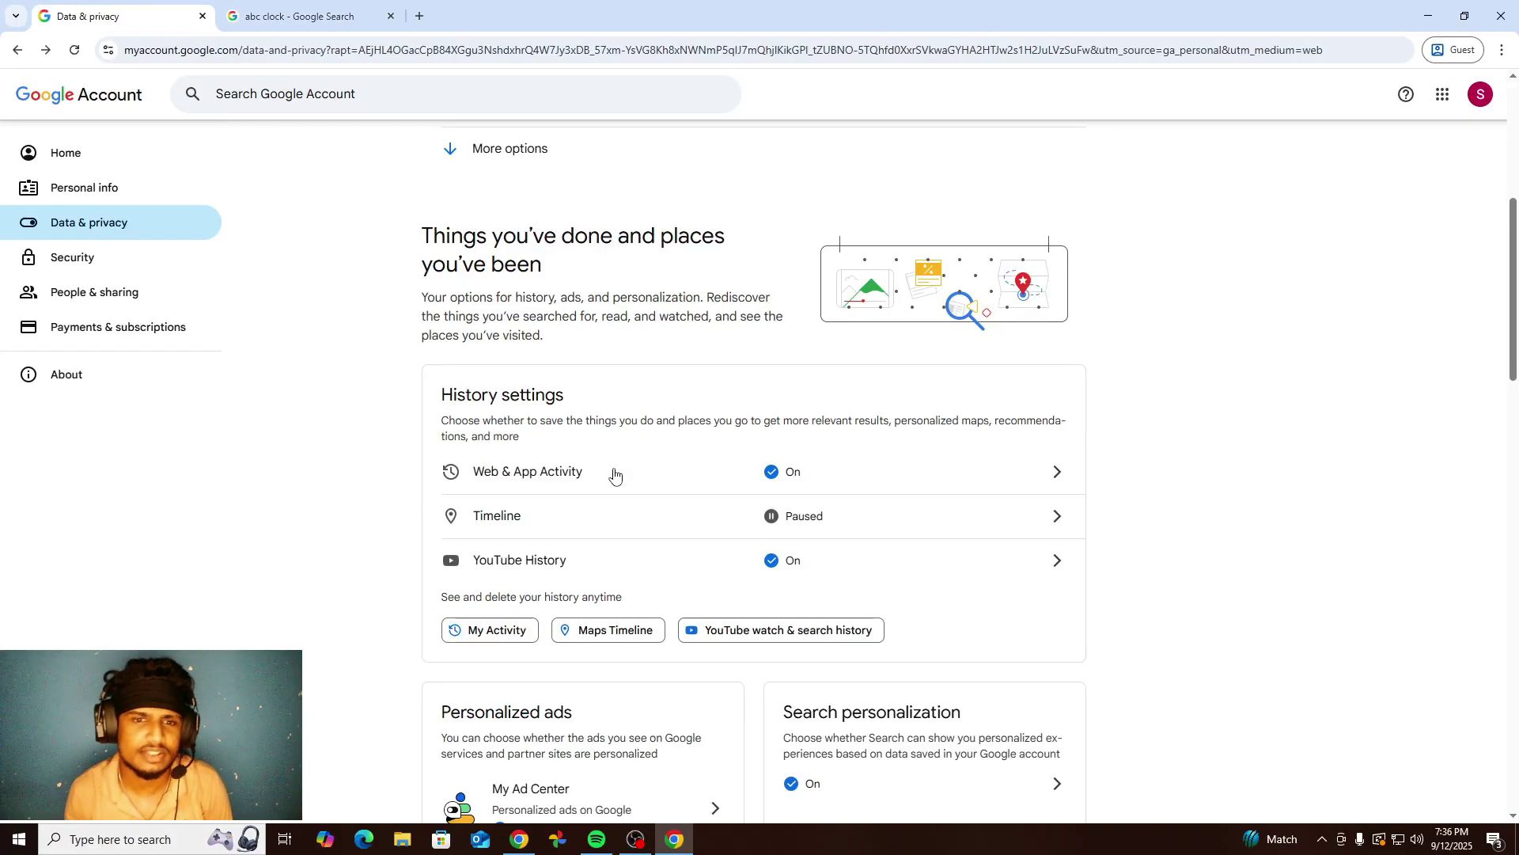
{"action": "scroll", "coordinate": [617, 475], "scroll_direction": "down", "scroll_amount": 3}
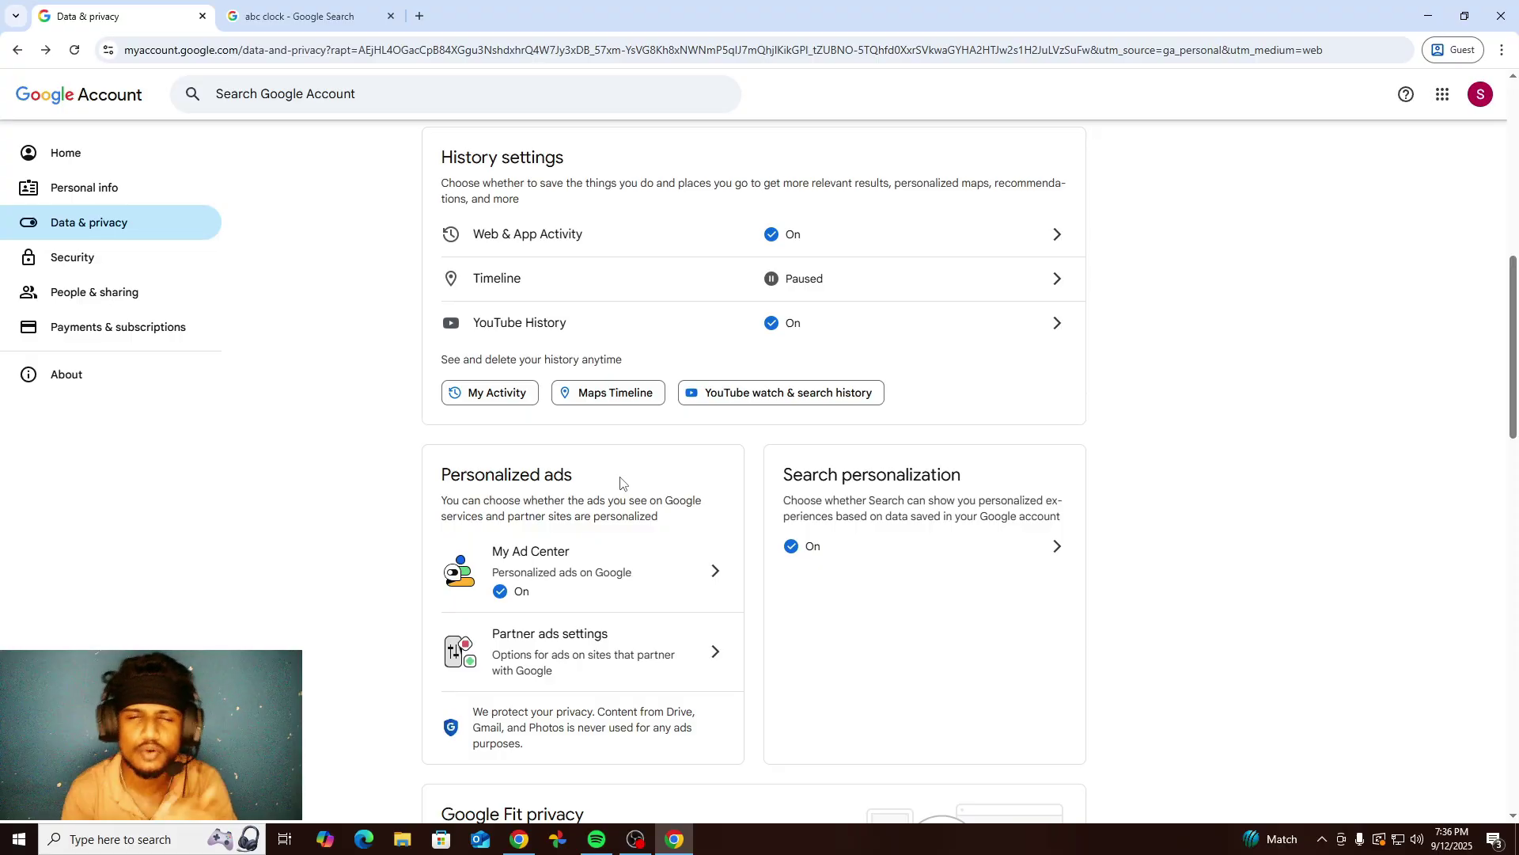
{"action": "scroll", "coordinate": [708, 522], "scroll_direction": "down", "scroll_amount": 7}
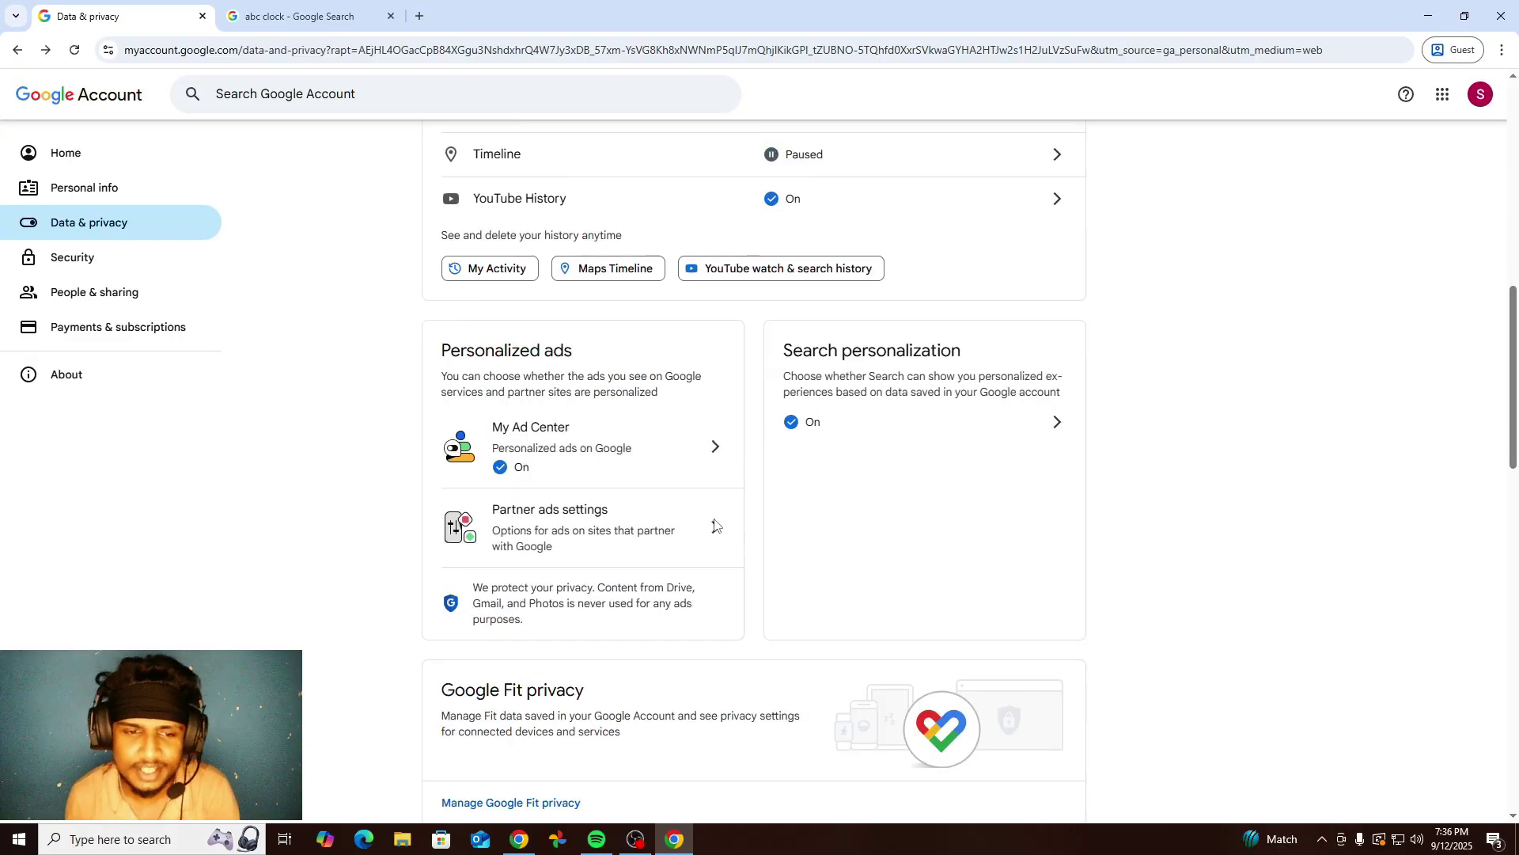
{"action": "scroll", "coordinate": [705, 440], "scroll_direction": "up", "scroll_amount": 2}
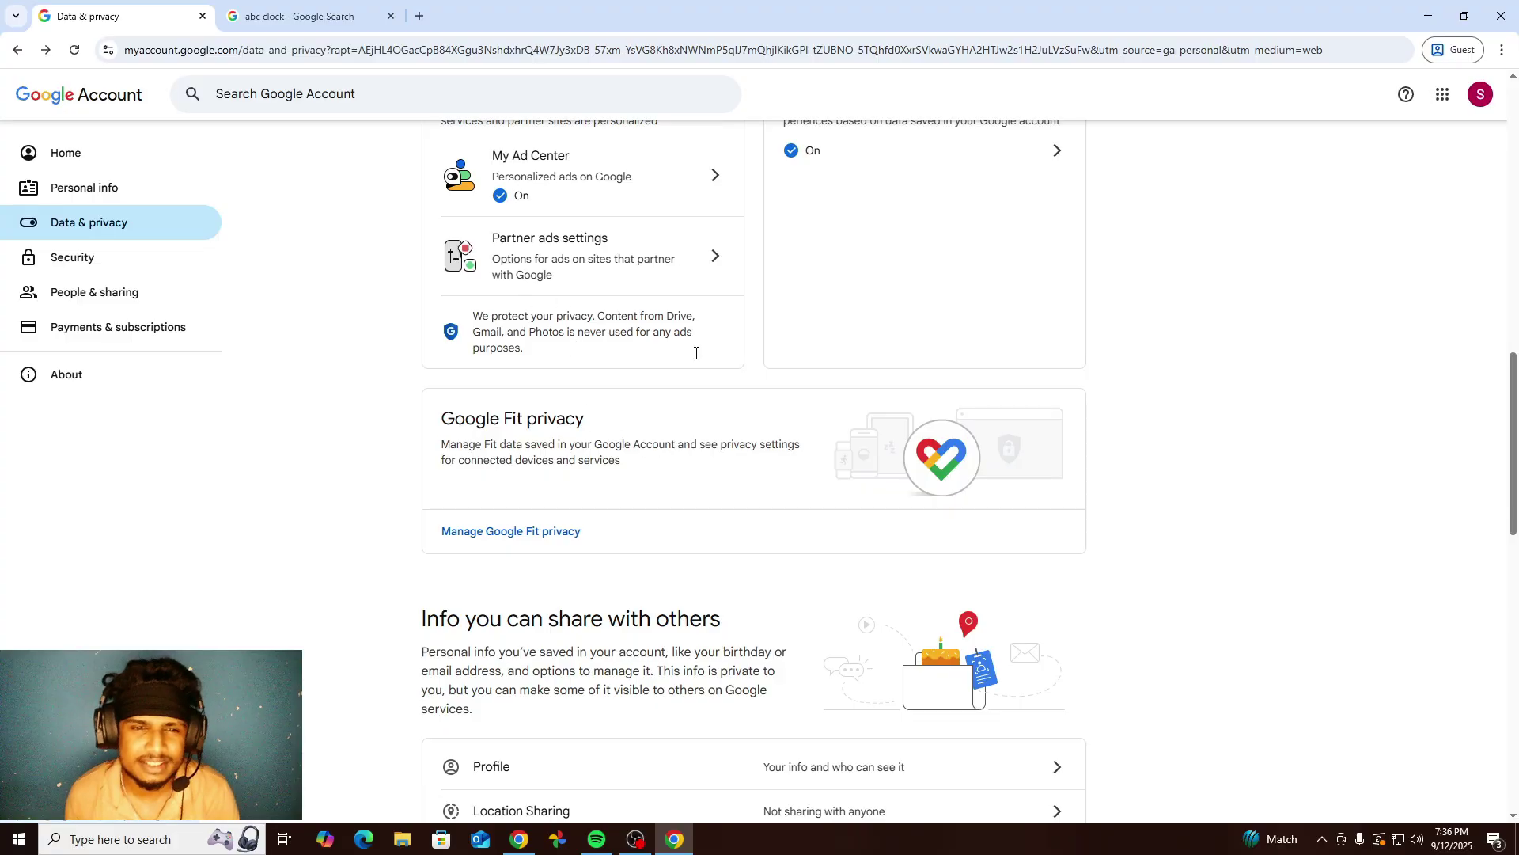
{"action": "scroll", "coordinate": [574, 464], "scroll_direction": "down", "scroll_amount": 4}
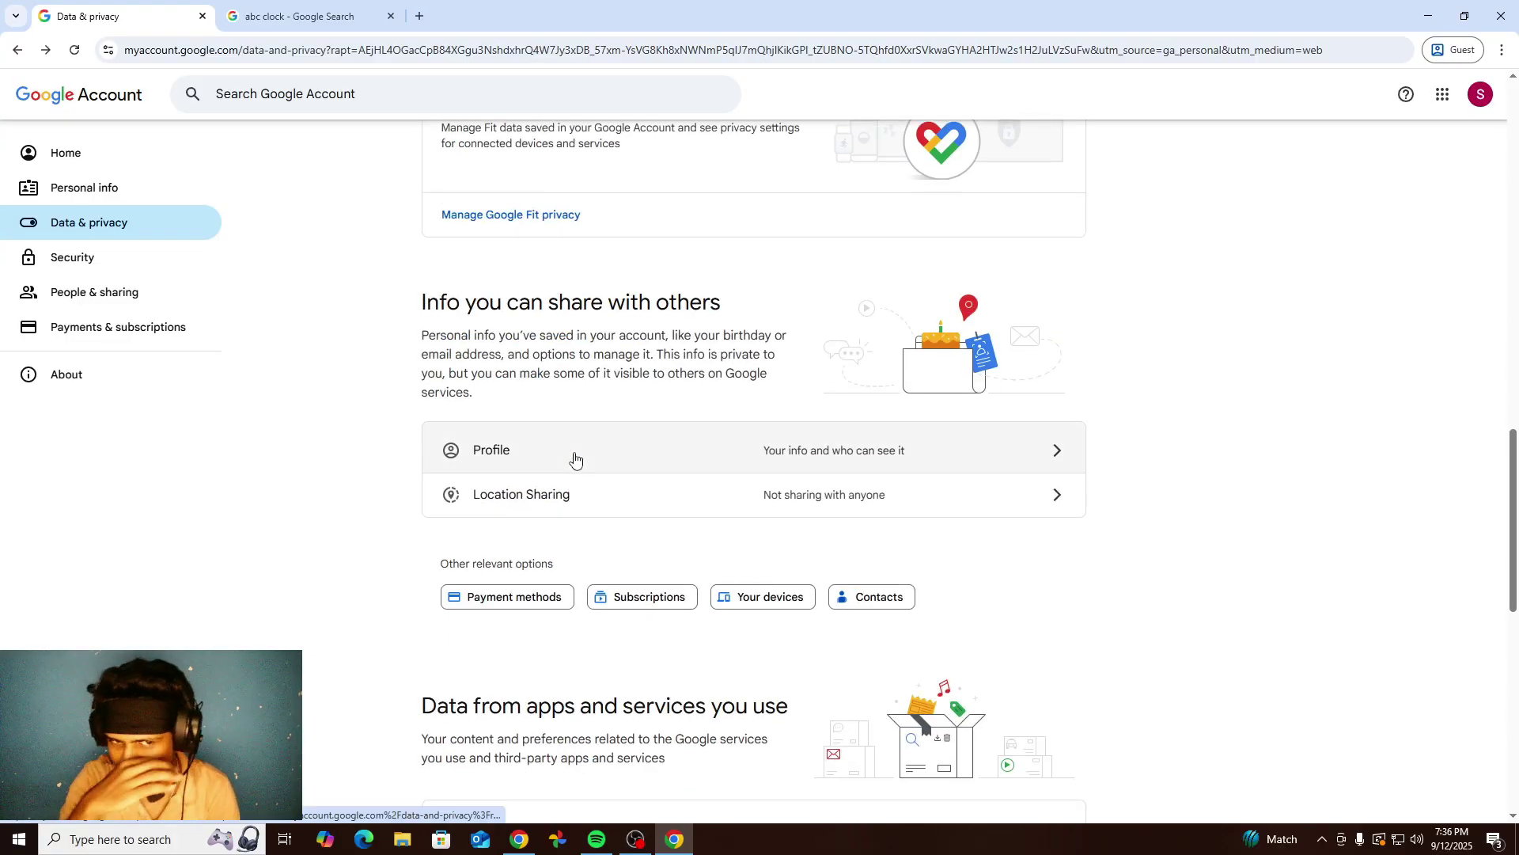
{"action": "scroll", "coordinate": [574, 459], "scroll_direction": "down", "scroll_amount": 5}
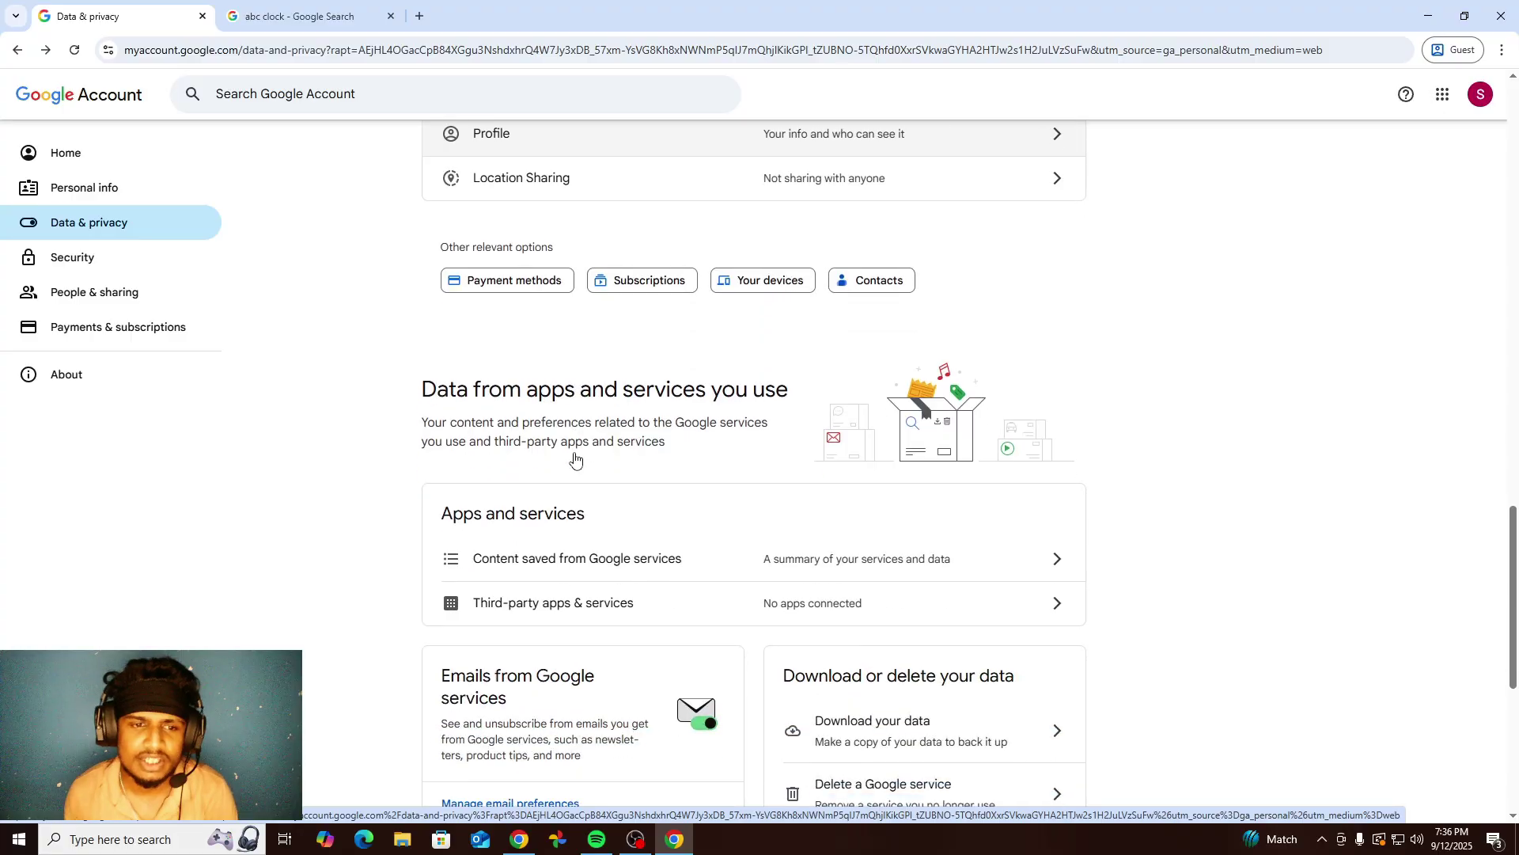
{"action": "scroll", "coordinate": [575, 459], "scroll_direction": "down", "scroll_amount": 1}
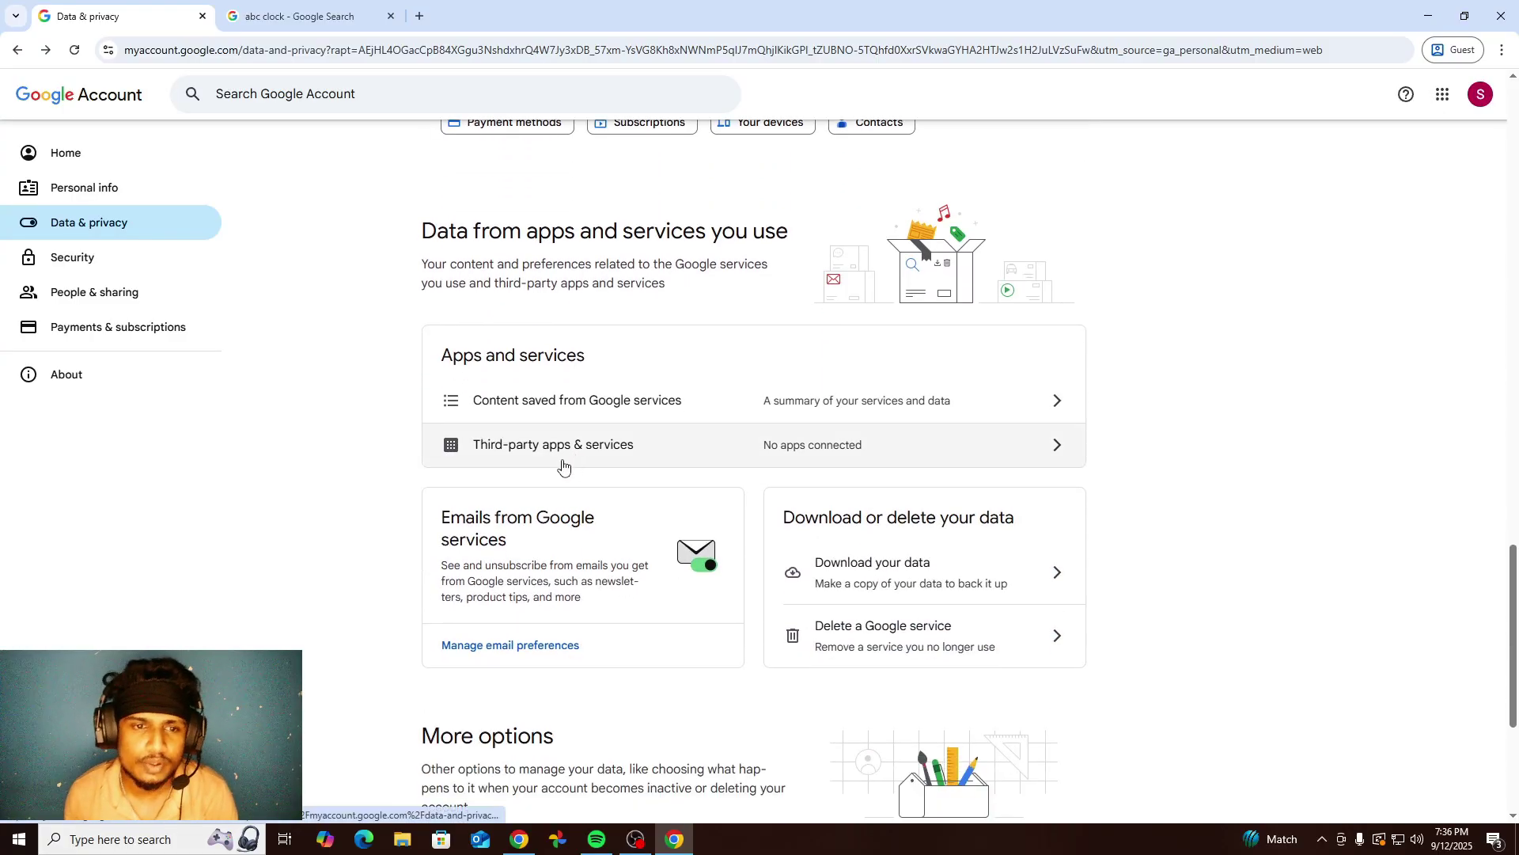
{"action": "scroll", "coordinate": [564, 469], "scroll_direction": "up", "scroll_amount": 2}
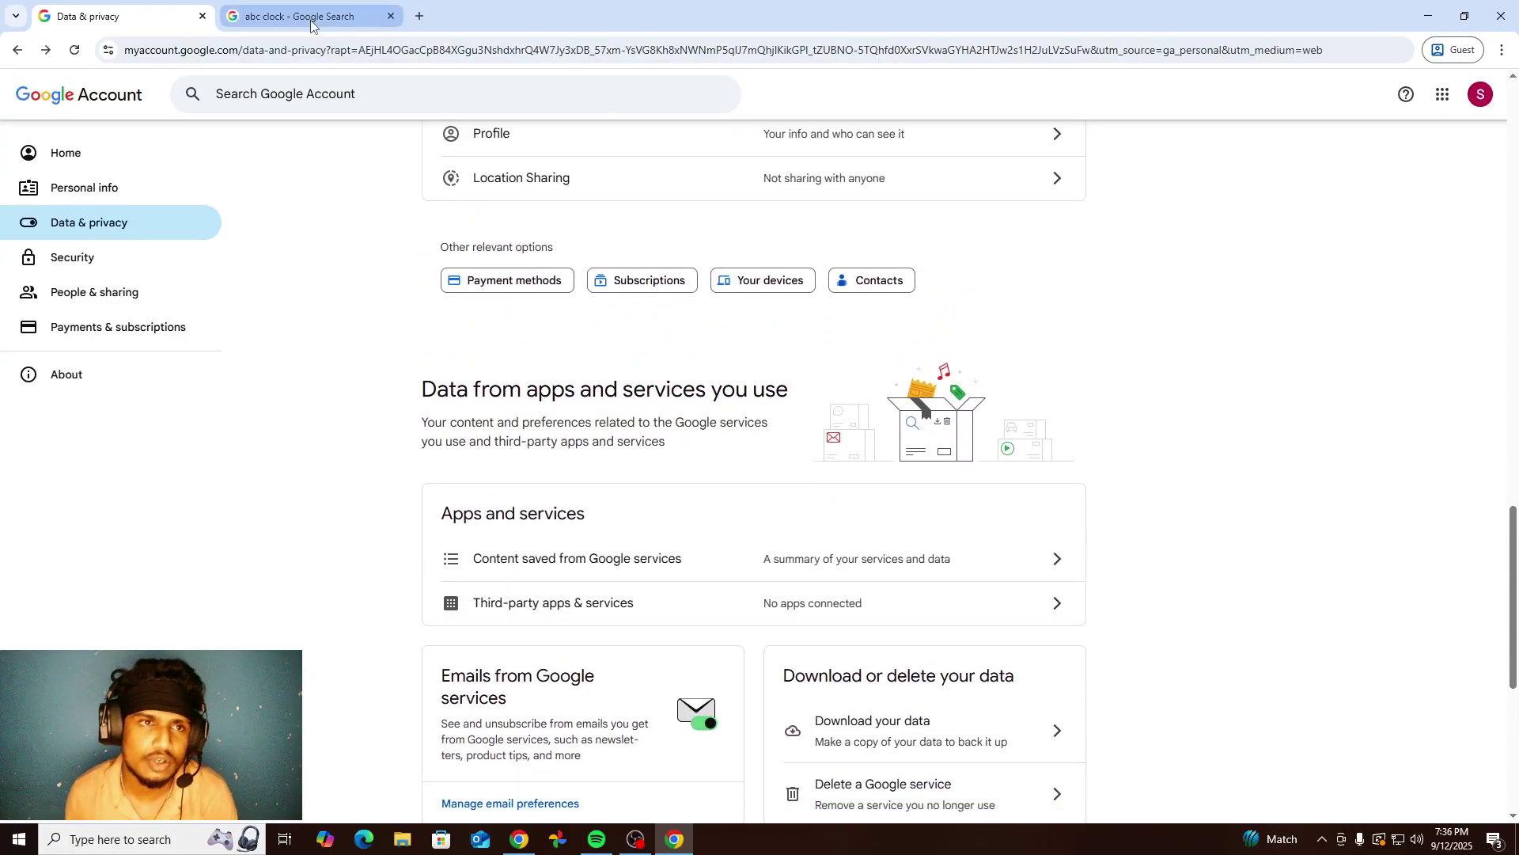
Step: Add a new blank tab beside the abc clock search tab
{"action": "left_click", "coordinate": [311, 19]}
{"action": "left_click", "coordinate": [420, 16]}
{"action": "left_click", "coordinate": [321, 20]}
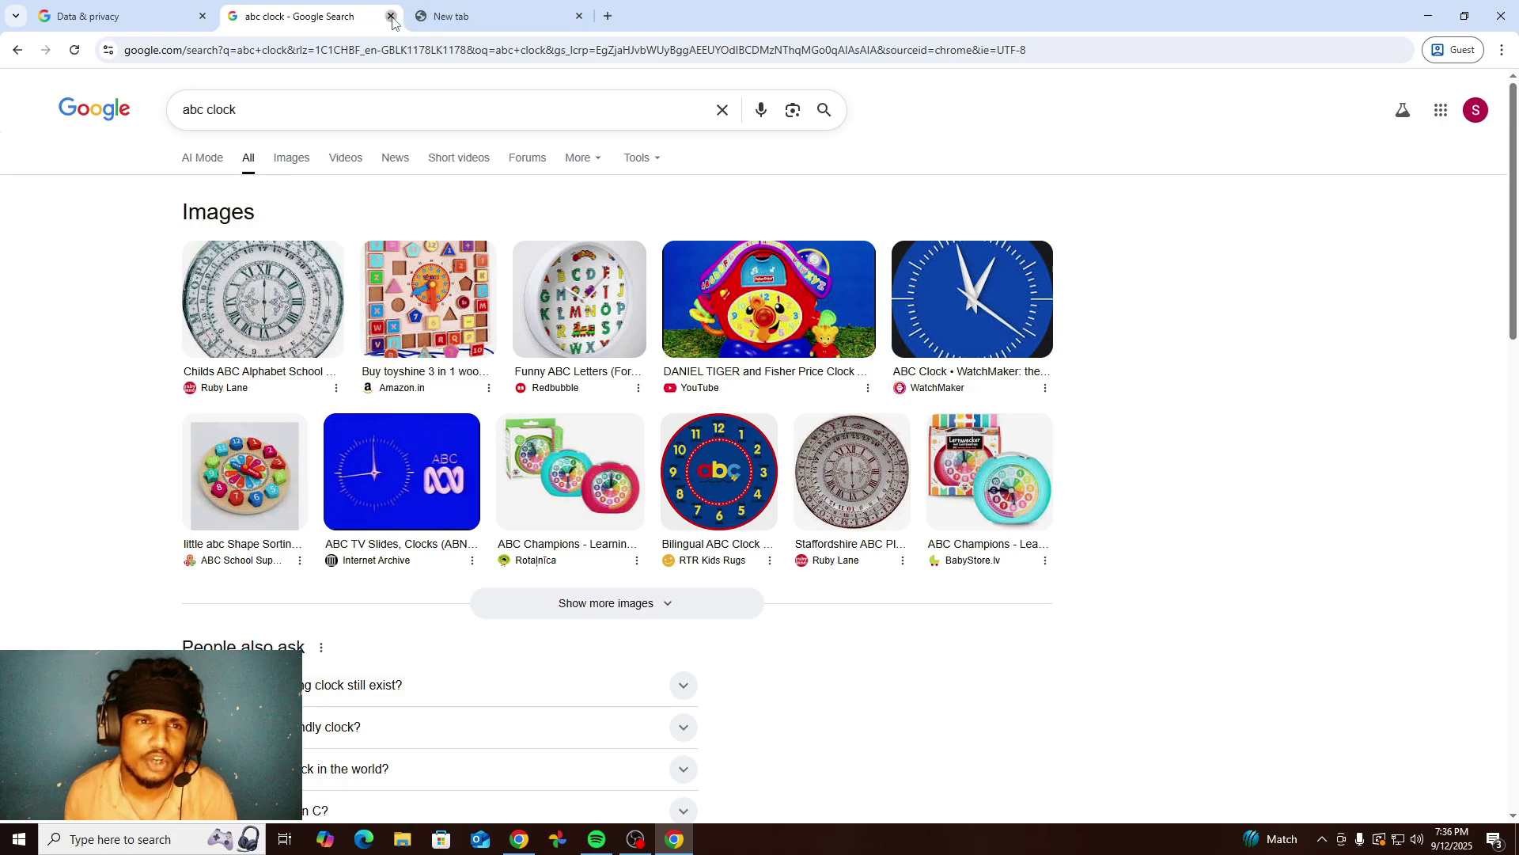
Step: Close the abc clock tab and search for 'x account' in the new tab
{"action": "left_click", "coordinate": [391, 17]}
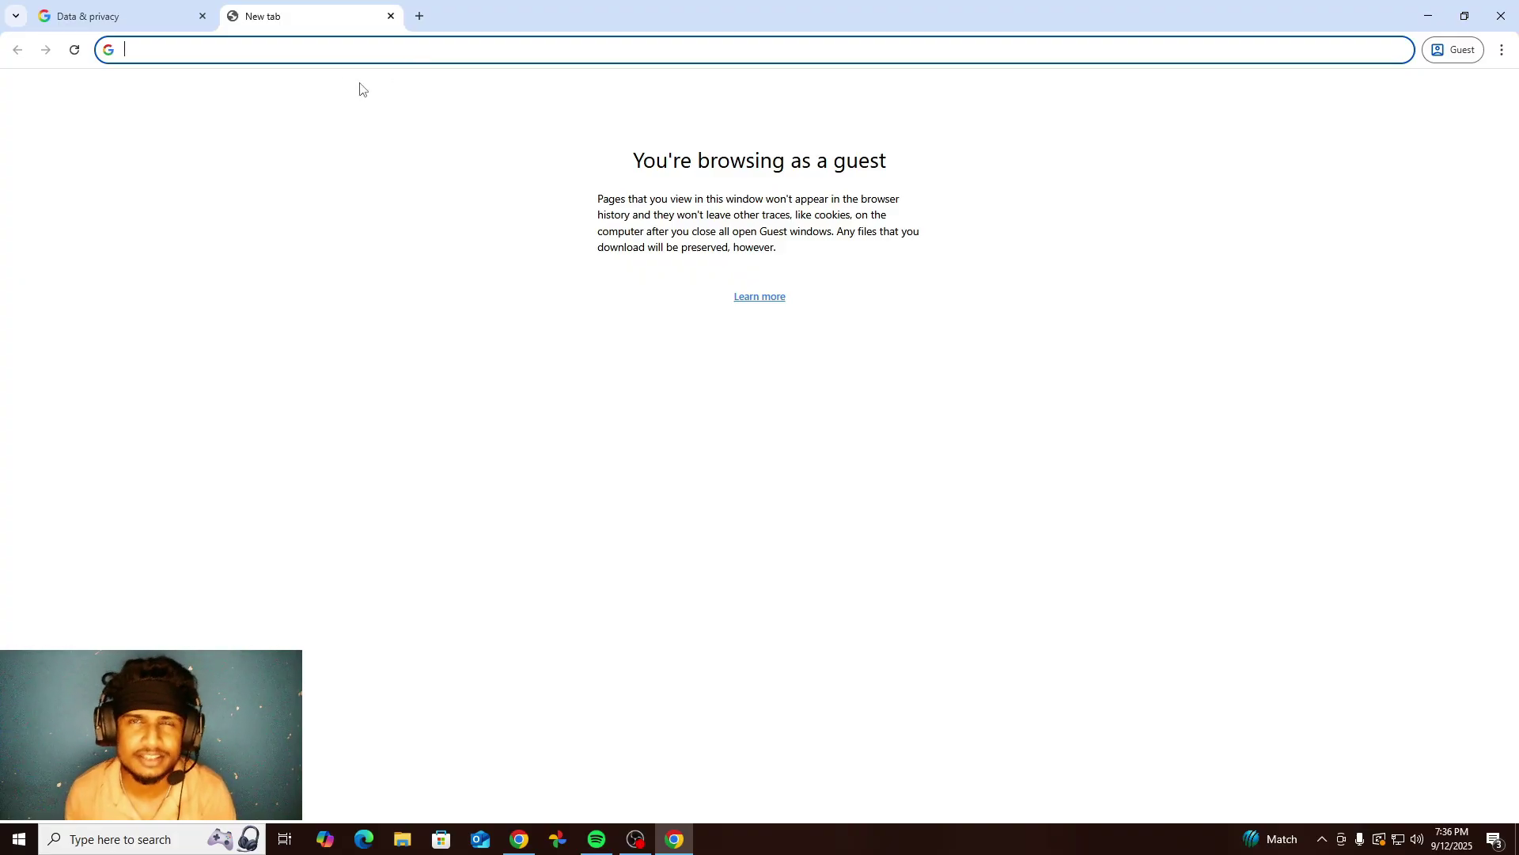
{"action": "left_click", "coordinate": [141, 10]}
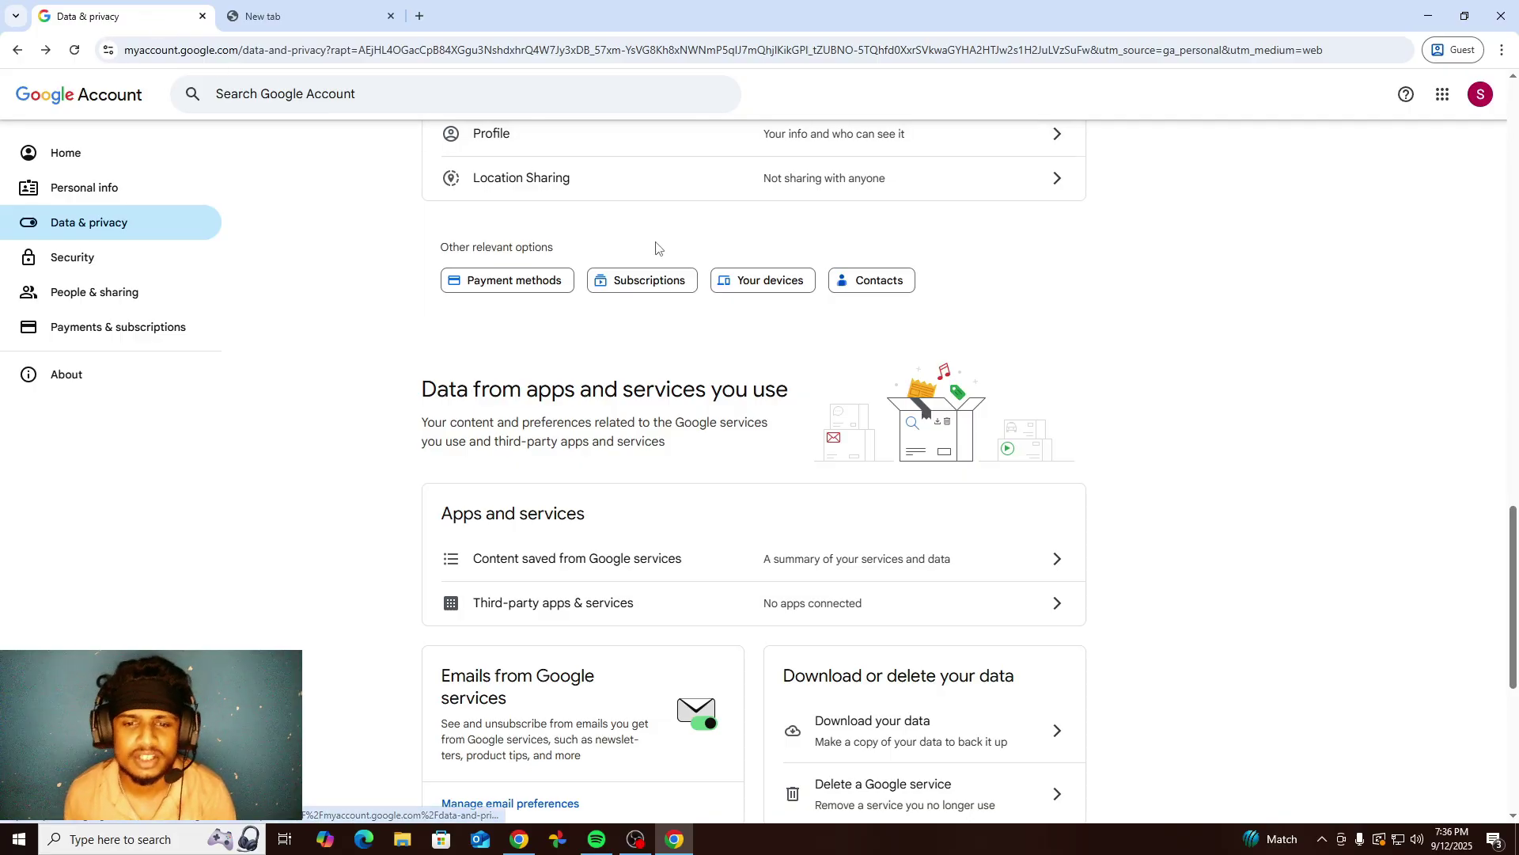
{"action": "left_click", "coordinate": [348, 16]}
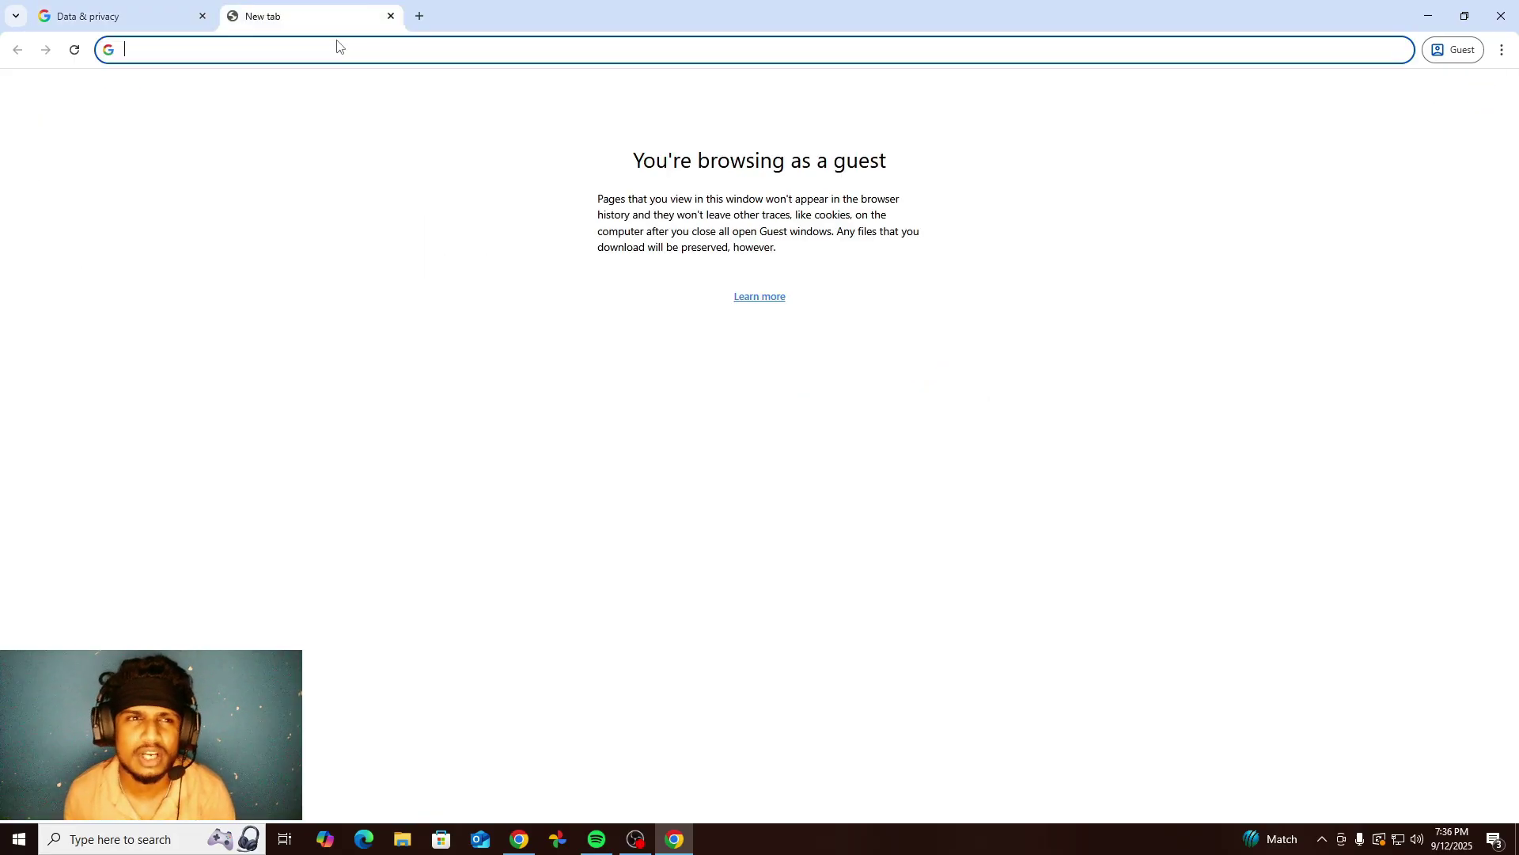
{"action": "type", "text": "x"}
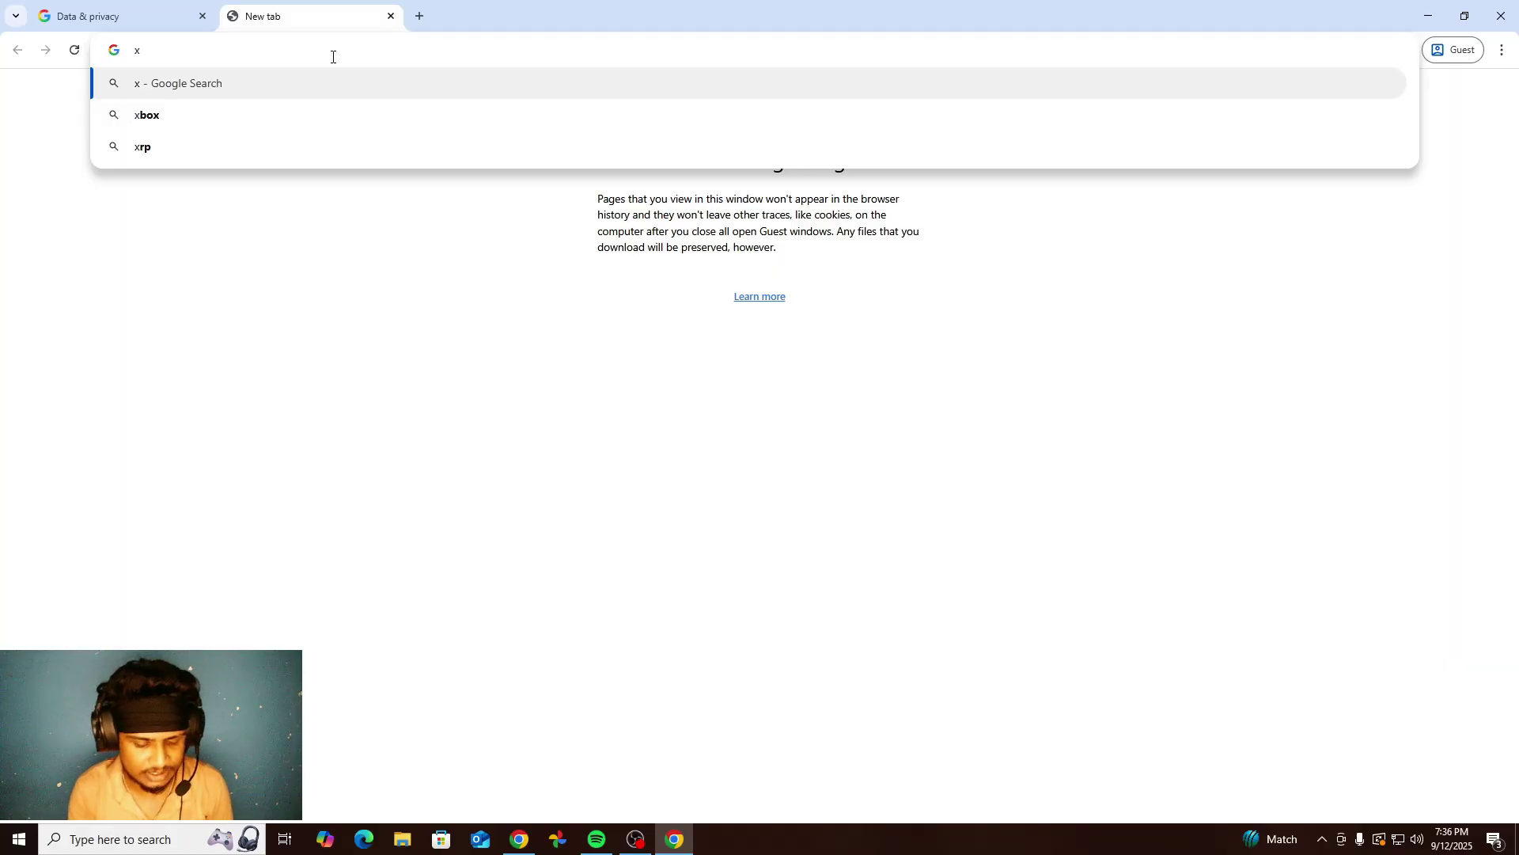
{"action": "type", "text": " account"}
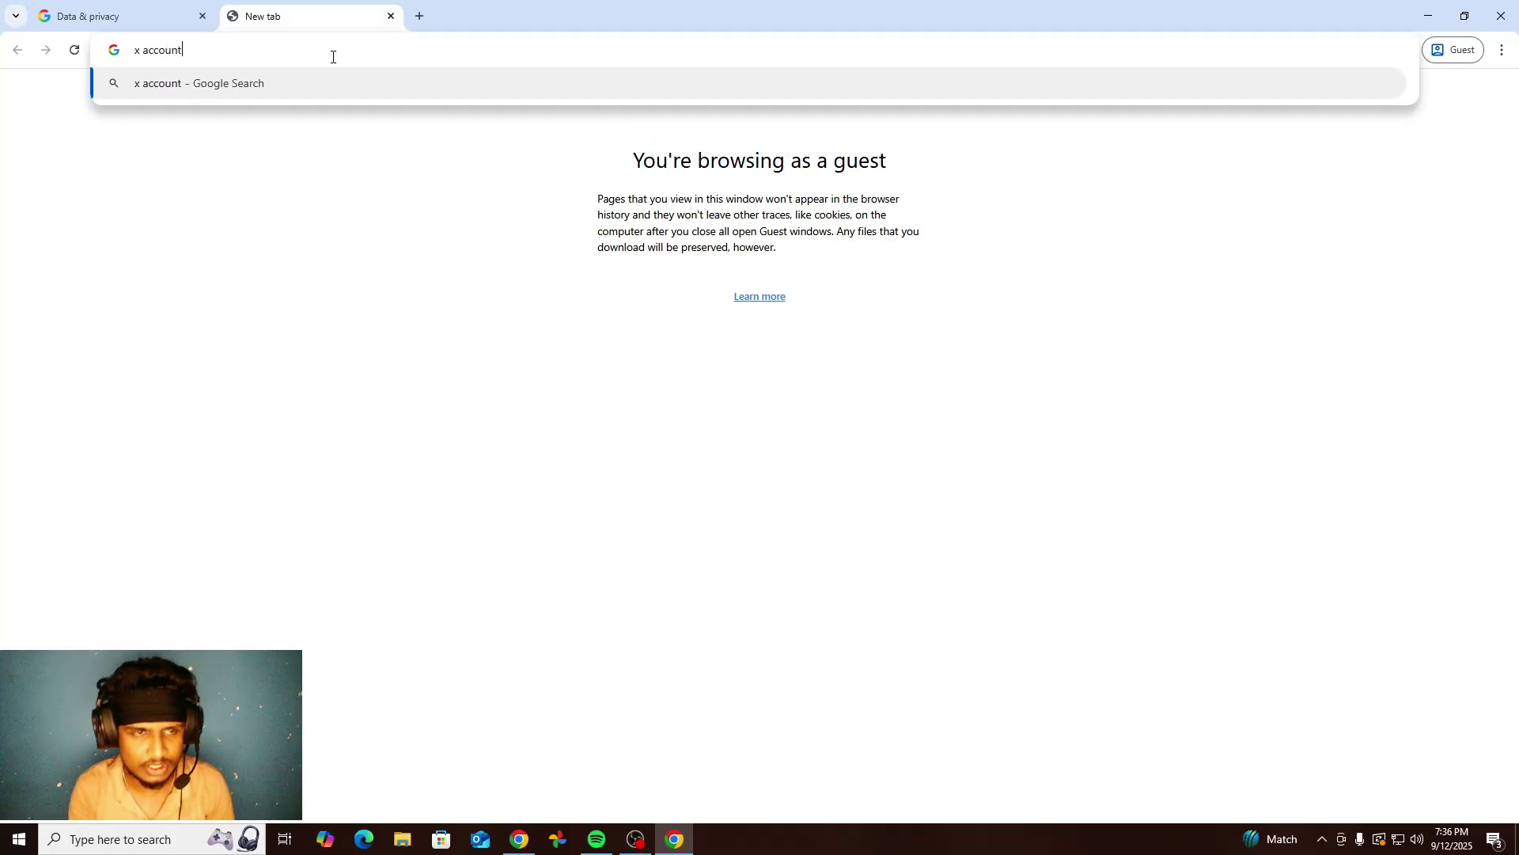
{"action": "key", "text": "Return"}
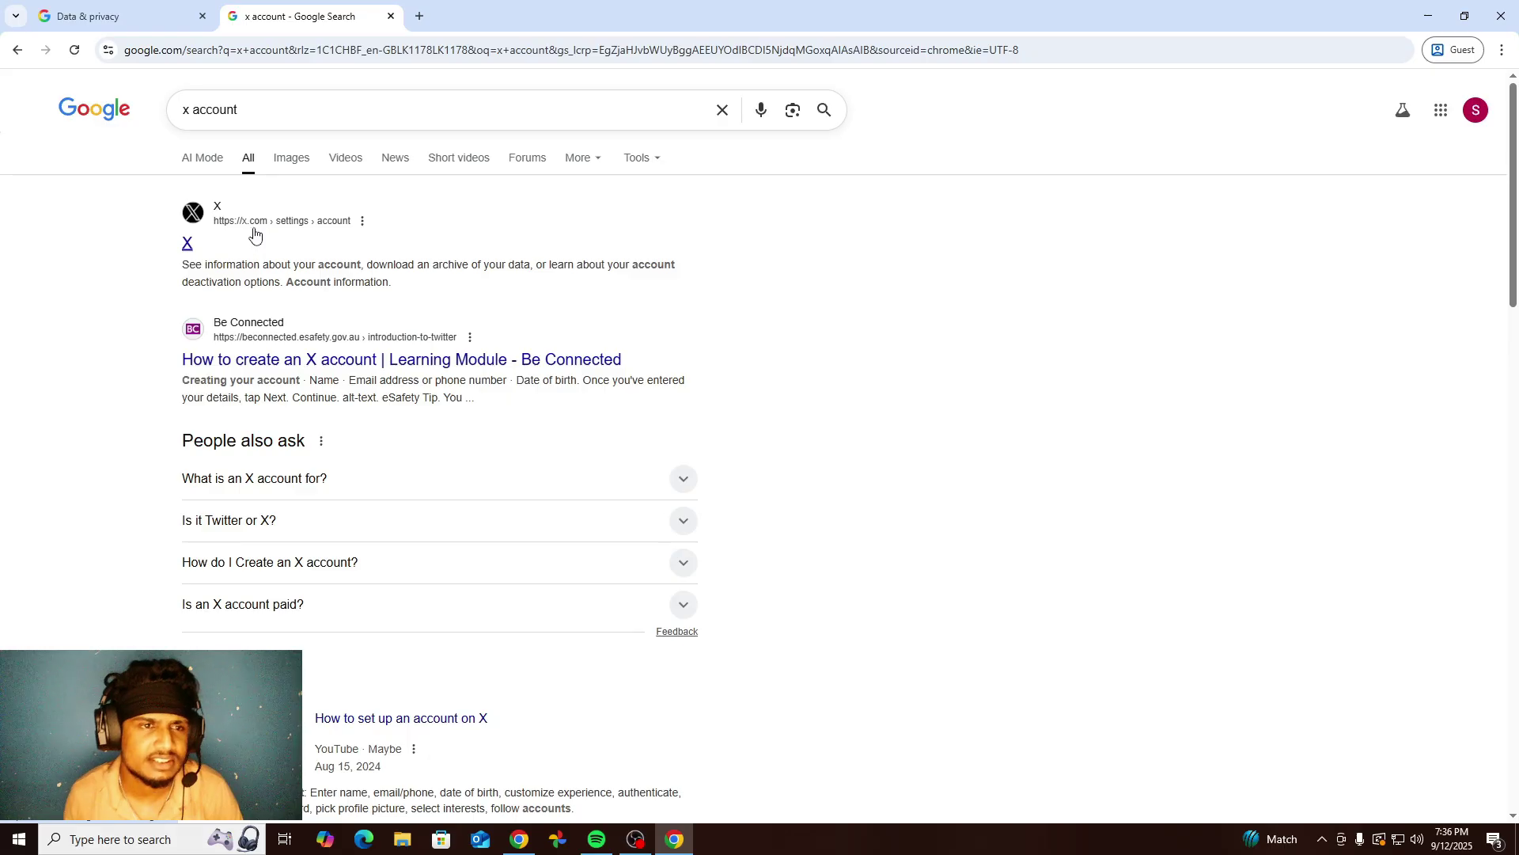
Step: Open the X search result, dismiss the Google sign-in prompt, and go to the x.com home page
{"action": "left_click", "coordinate": [187, 243]}
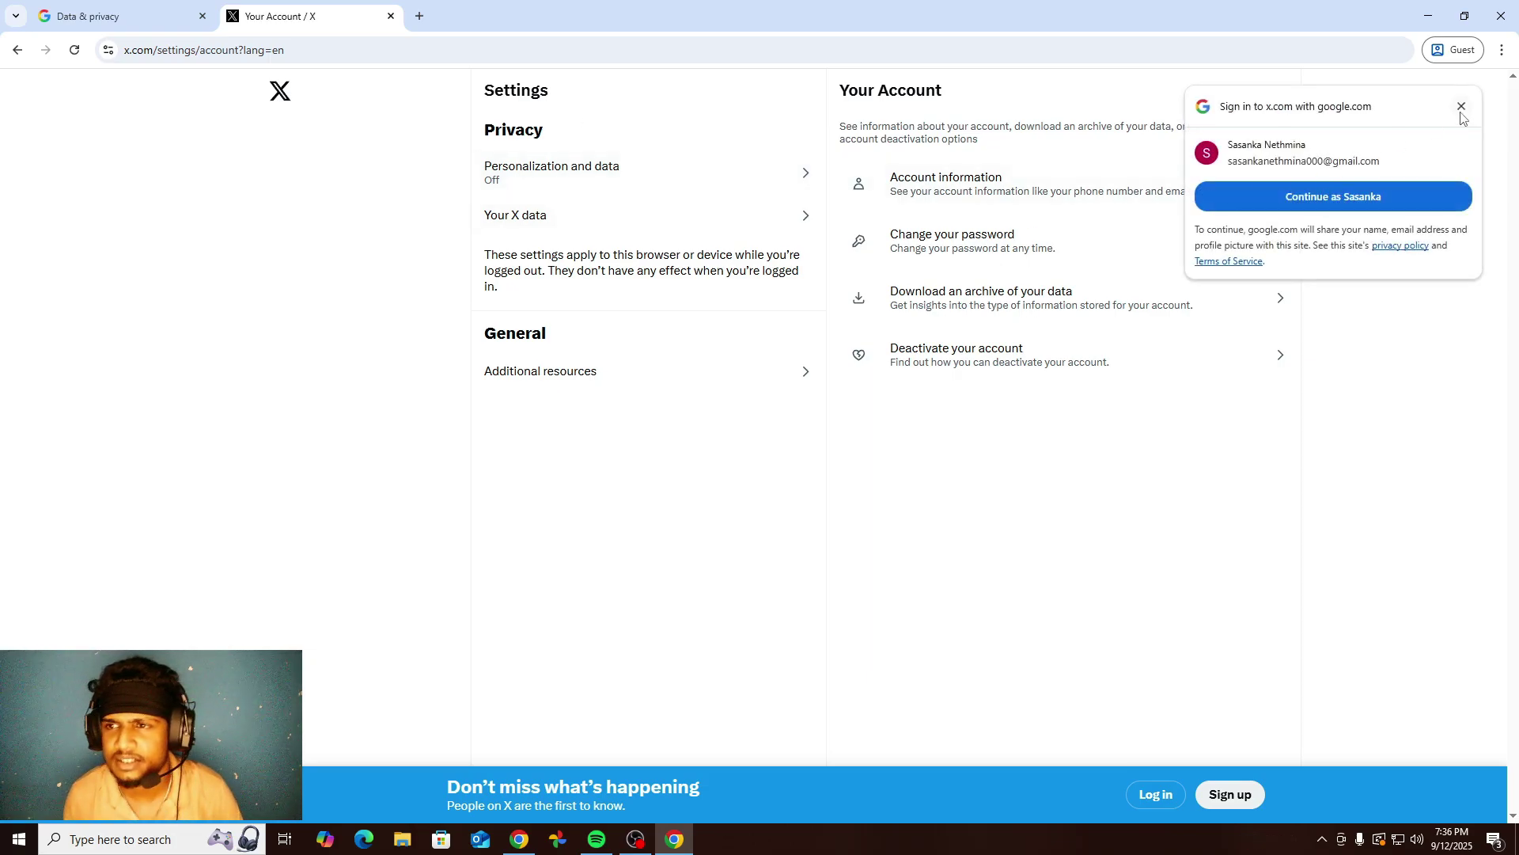
{"action": "left_click", "coordinate": [1460, 110]}
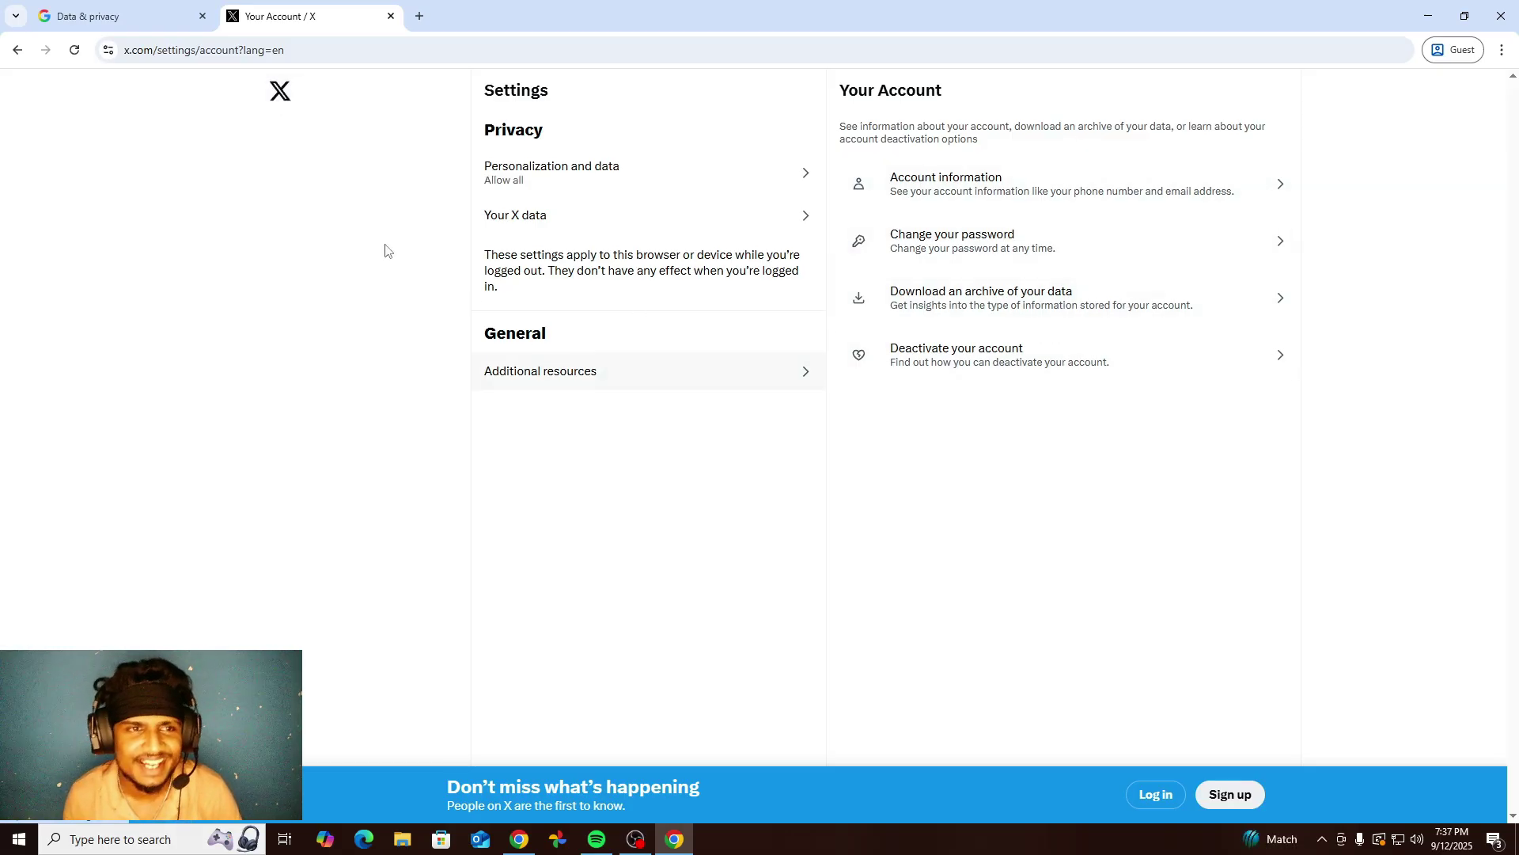
{"action": "left_click", "coordinate": [269, 97]}
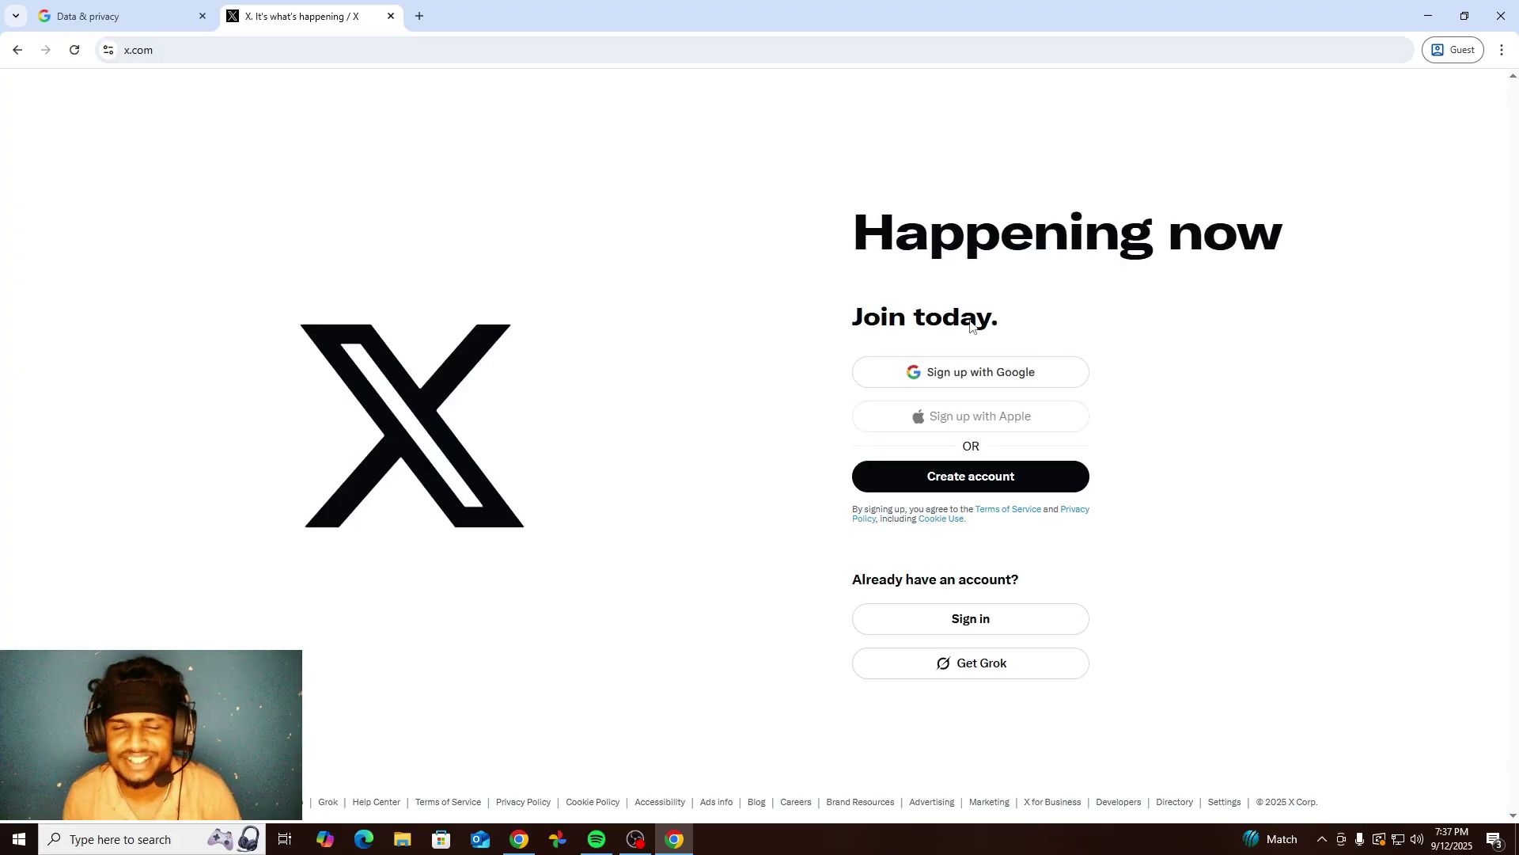
{"action": "left_click", "coordinate": [188, 52]}
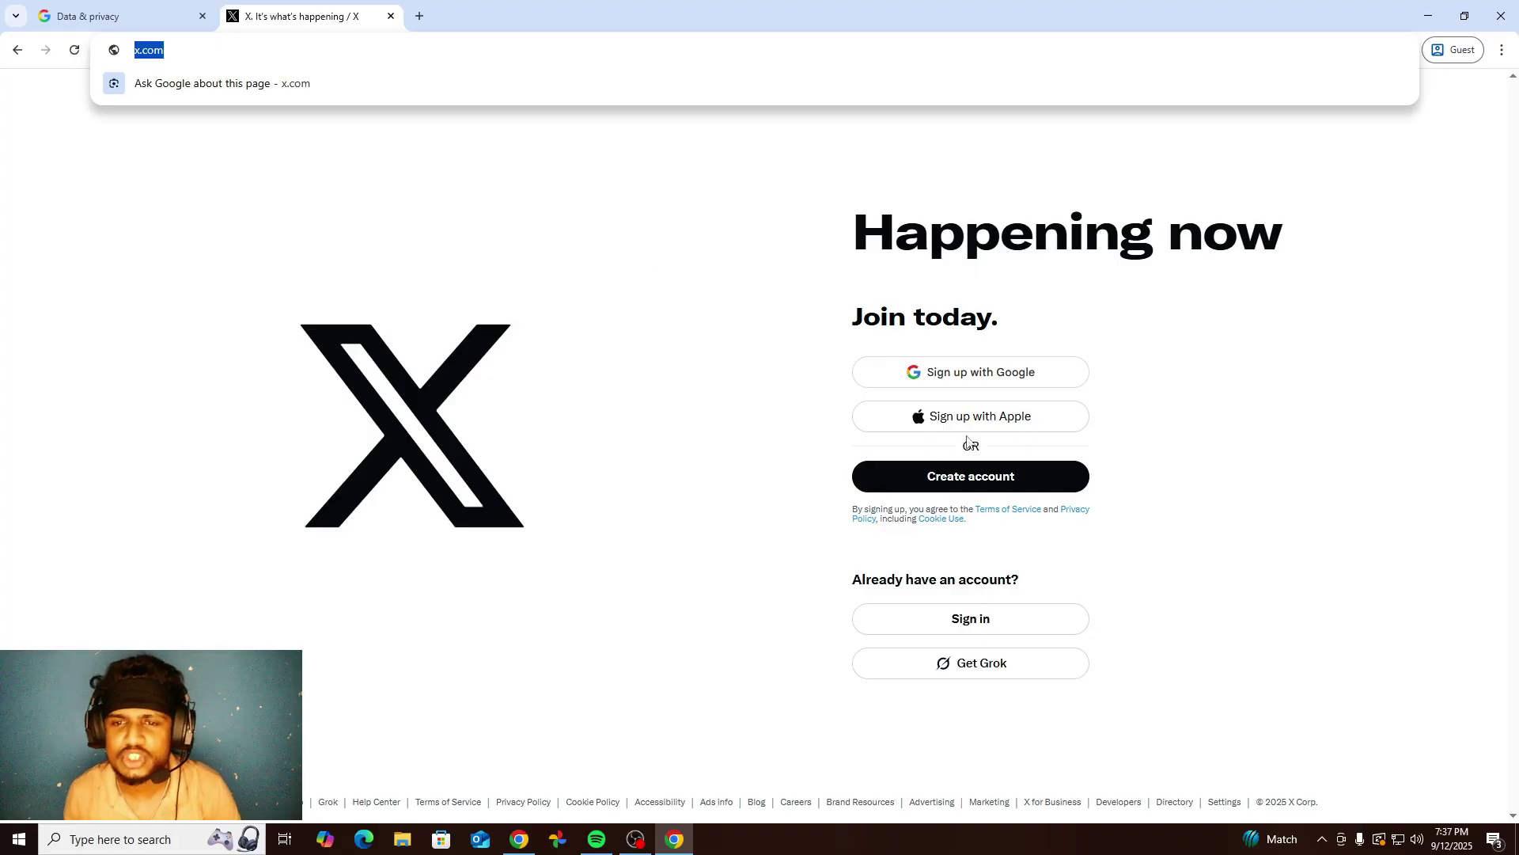
Step: Start Sign up with Google on X, choose the Google account, and confirm sharing details with x.com
{"action": "left_click", "coordinate": [945, 380]}
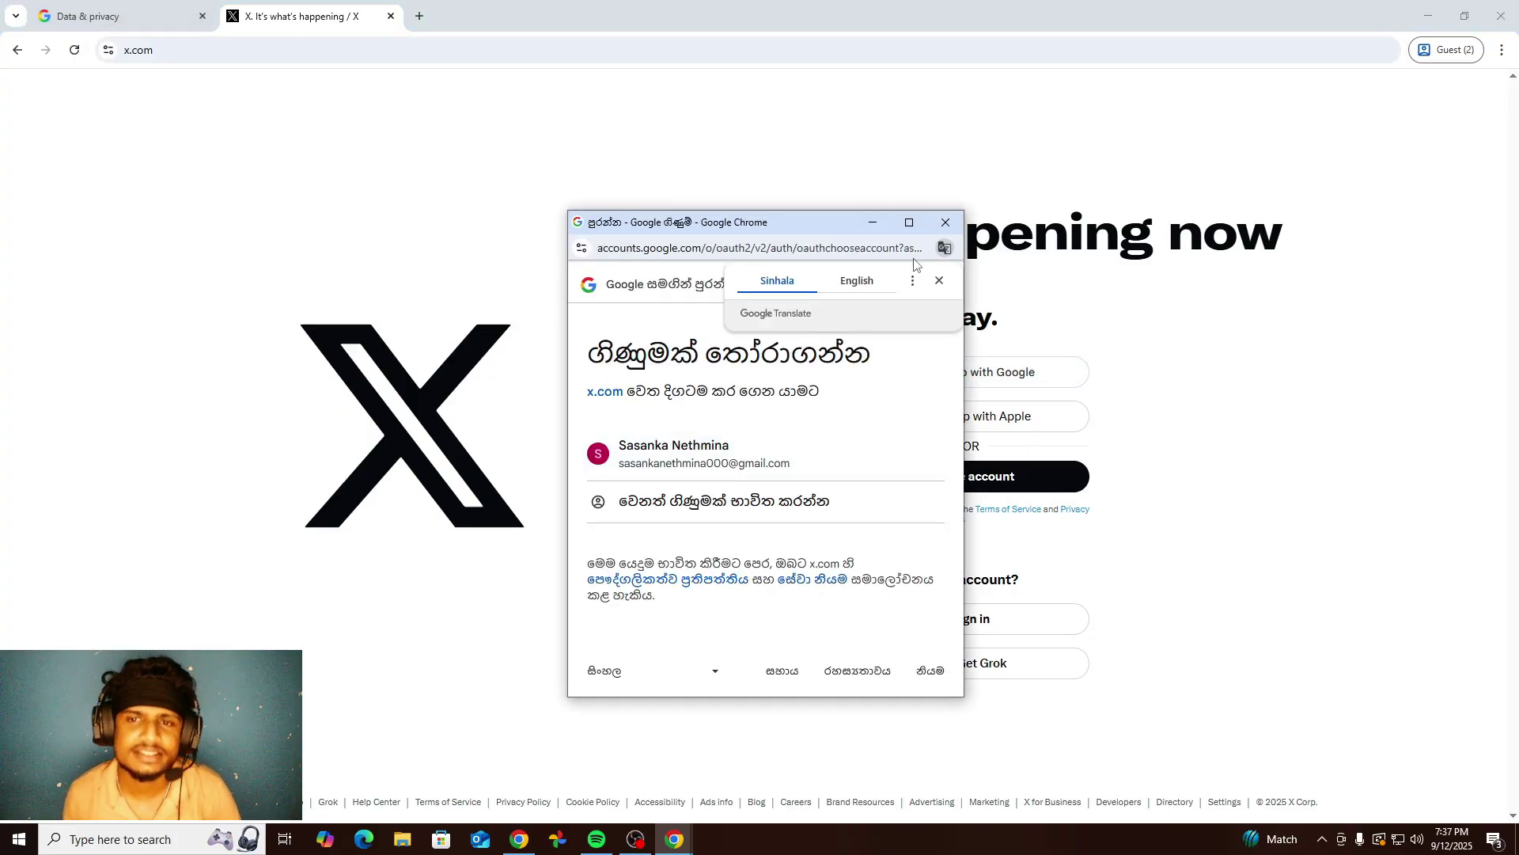
{"action": "left_click", "coordinate": [946, 222]}
{"action": "key", "text": "ctrl+shift+Tab"}
{"action": "scroll", "coordinate": [780, 454], "scroll_direction": "down", "scroll_amount": 1}
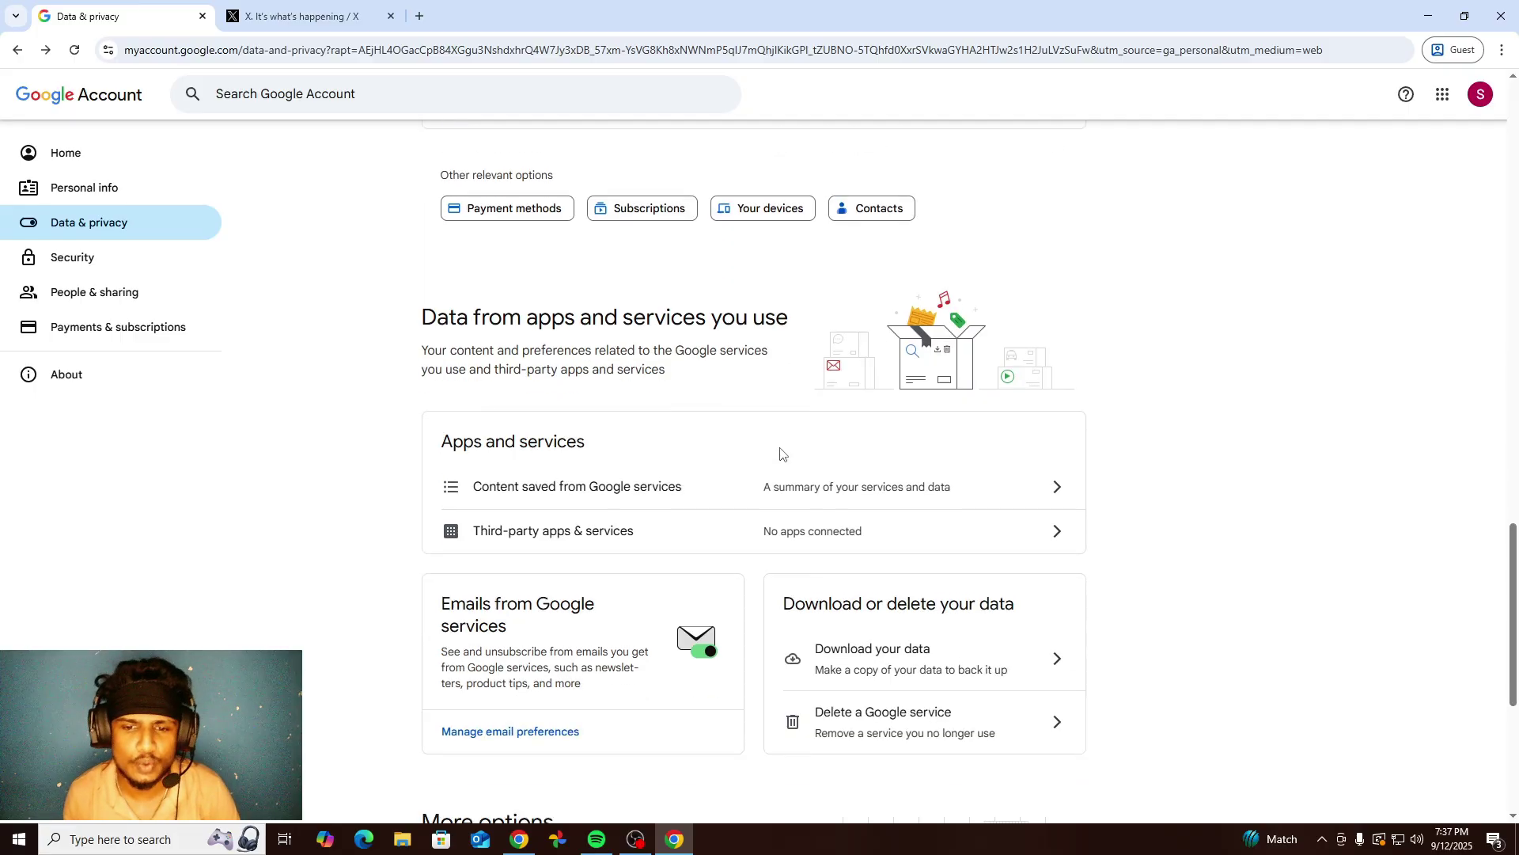
{"action": "scroll", "coordinate": [780, 453], "scroll_direction": "down", "scroll_amount": 2}
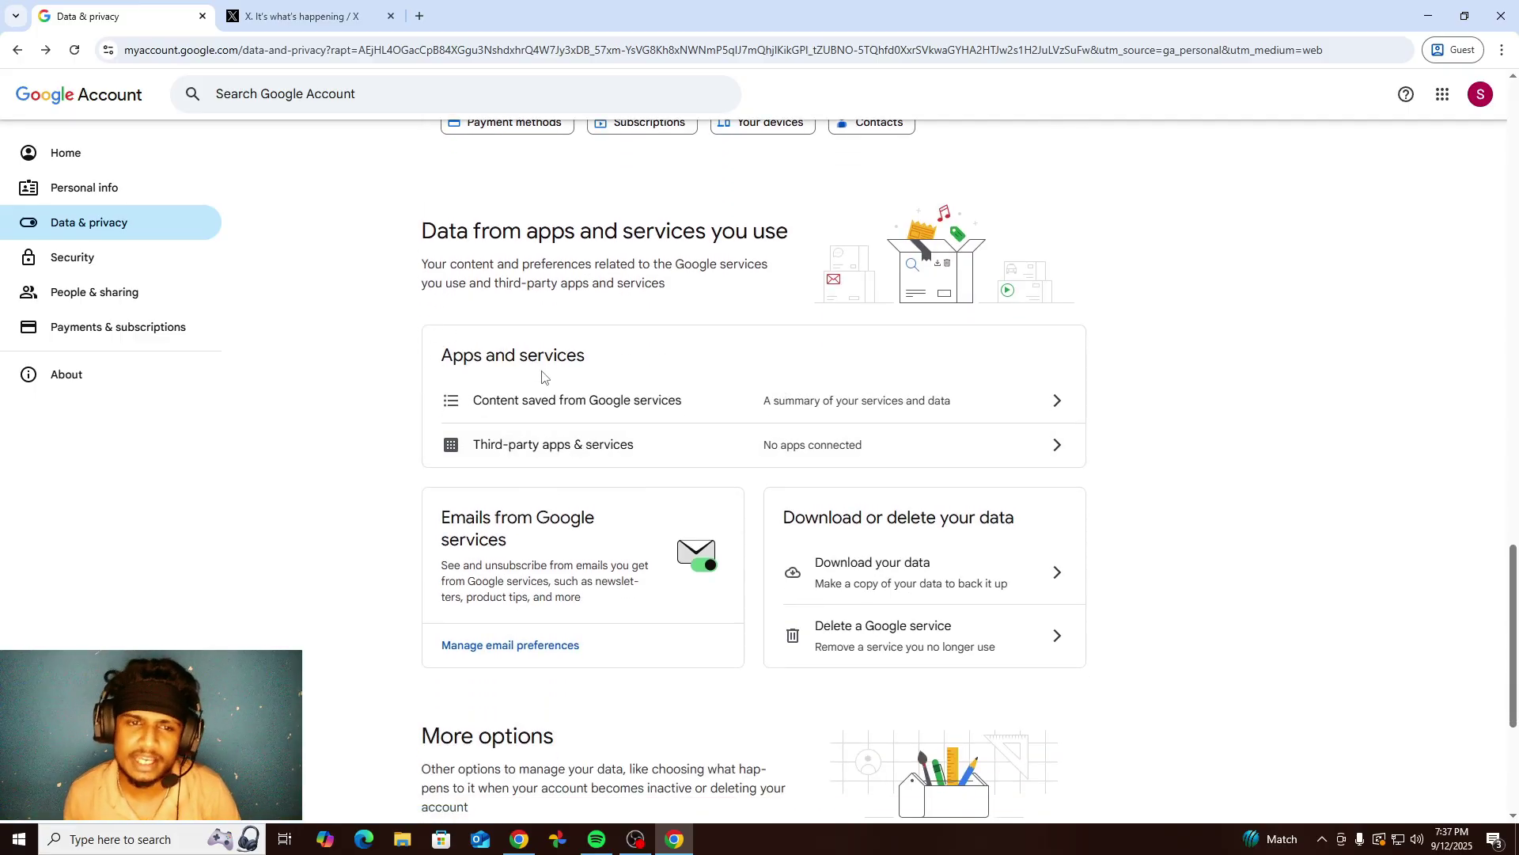
{"action": "key", "text": "ctrl+Tab"}
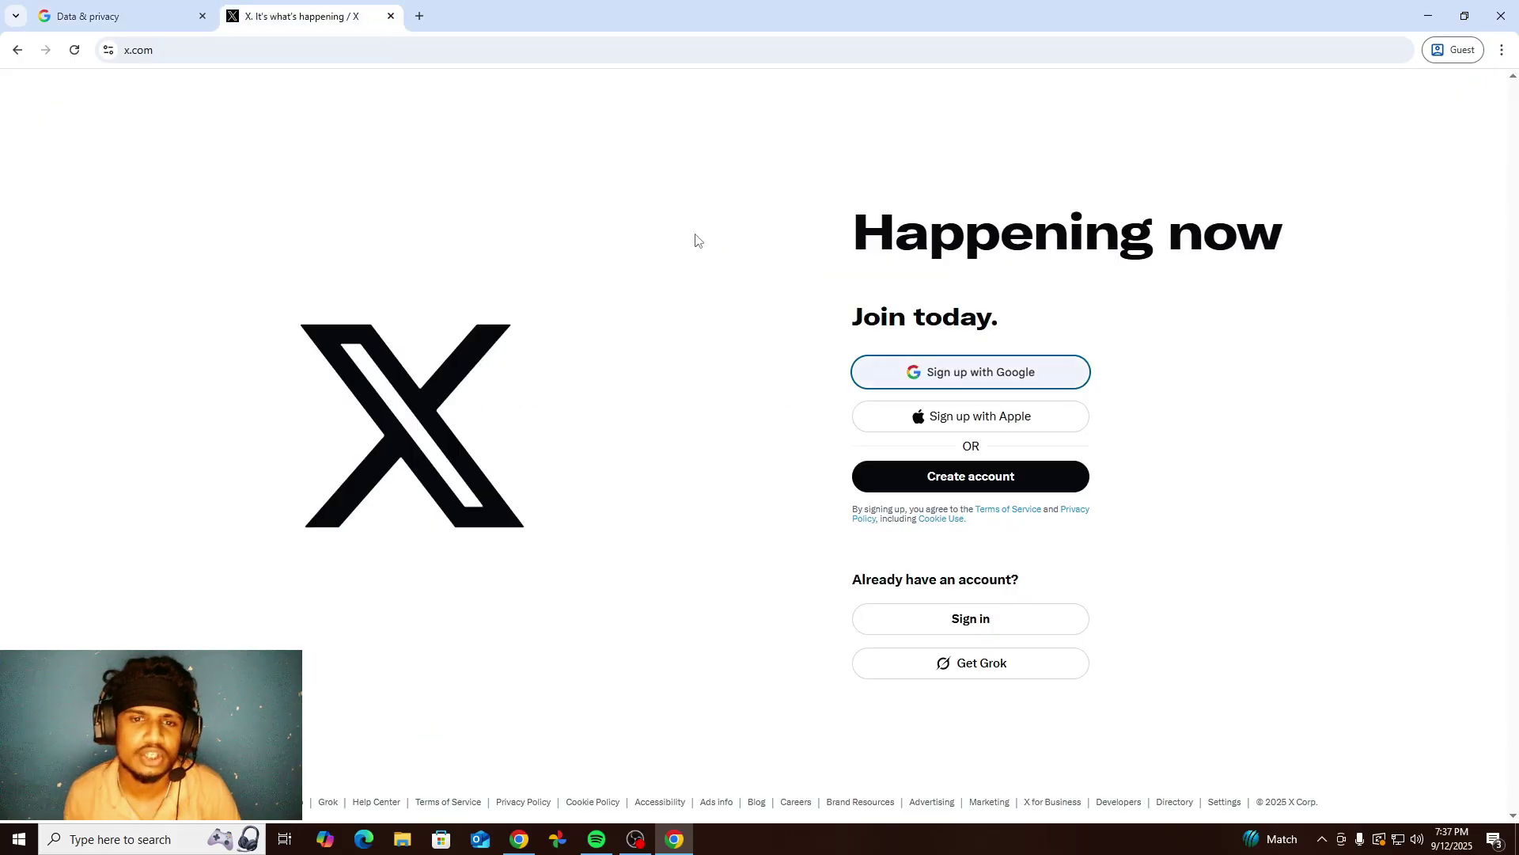
{"action": "left_click", "coordinate": [999, 370]}
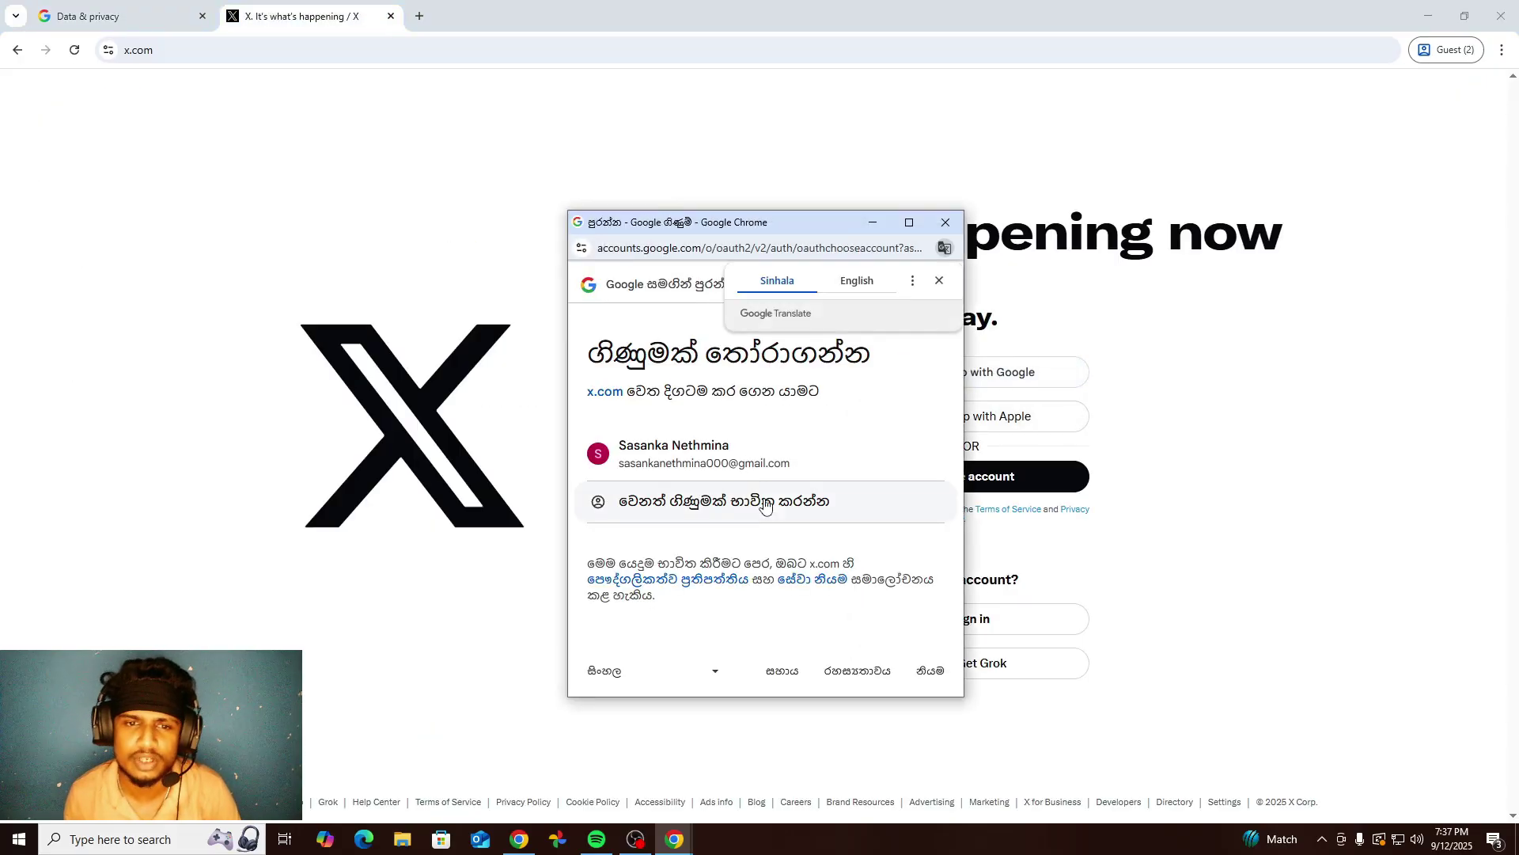
{"action": "left_click", "coordinate": [738, 460]}
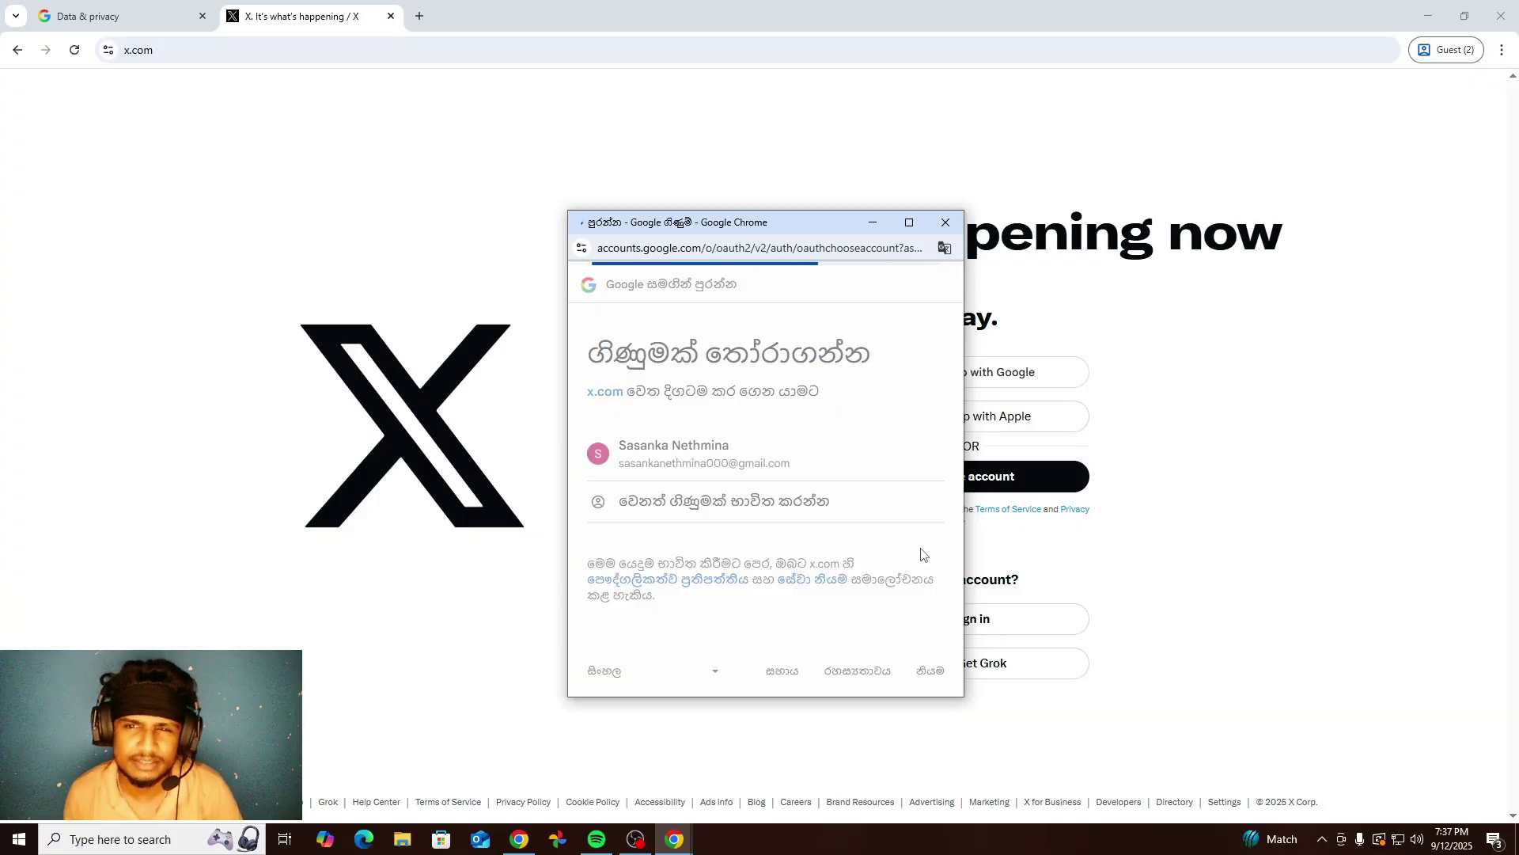
{"action": "scroll", "coordinate": [870, 538], "scroll_direction": "down", "scroll_amount": 3}
{"action": "left_click", "coordinate": [853, 614]}
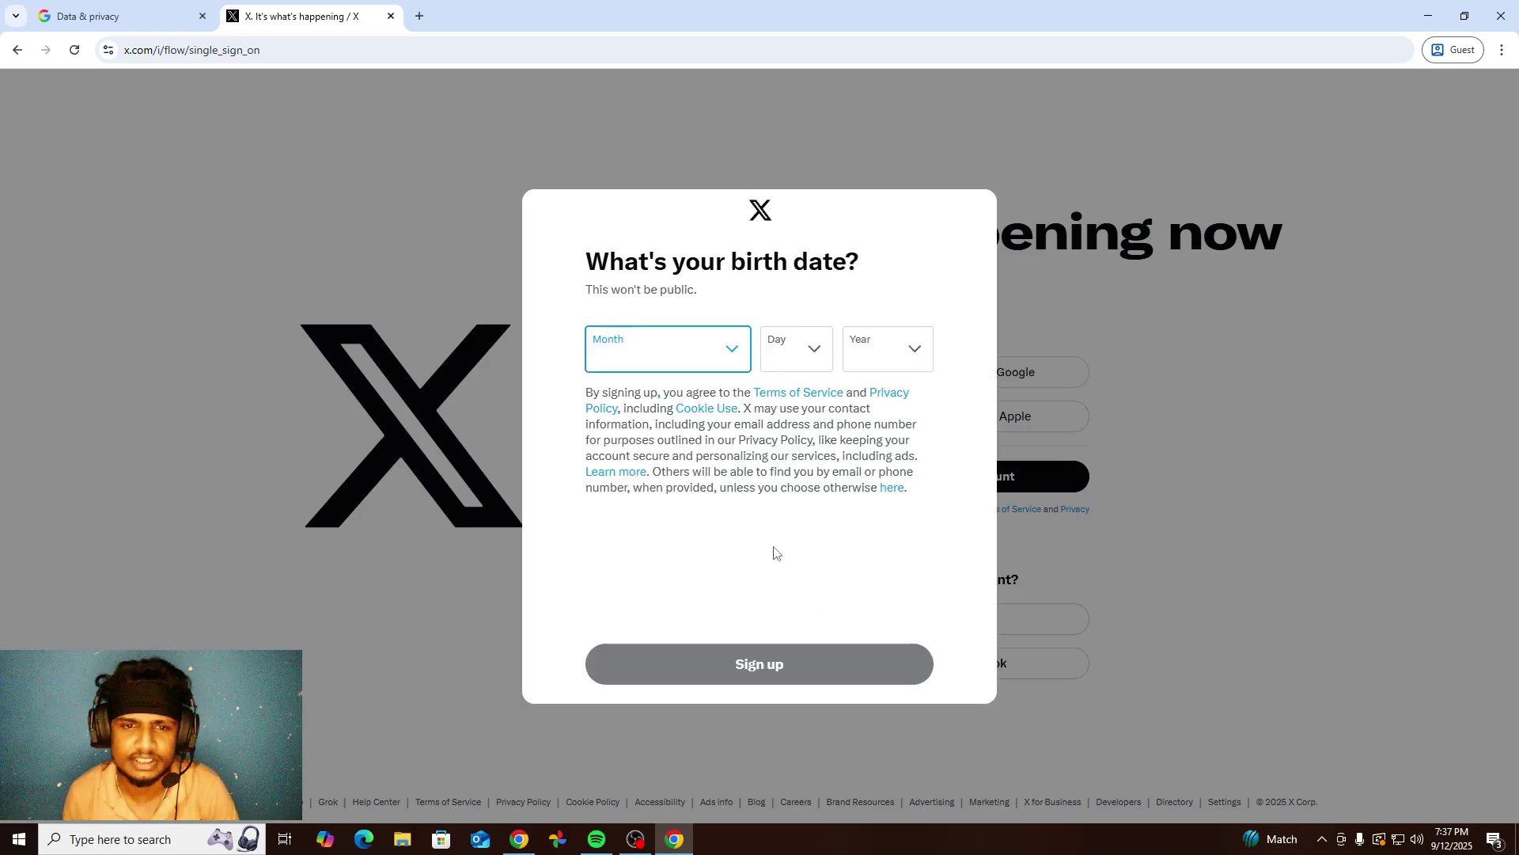
Step: Enter the birth date July 9, 2002 in X's sign-up form
{"action": "left_click", "coordinate": [660, 356]}
{"action": "left_click", "coordinate": [662, 427]}
{"action": "left_click", "coordinate": [783, 359]}
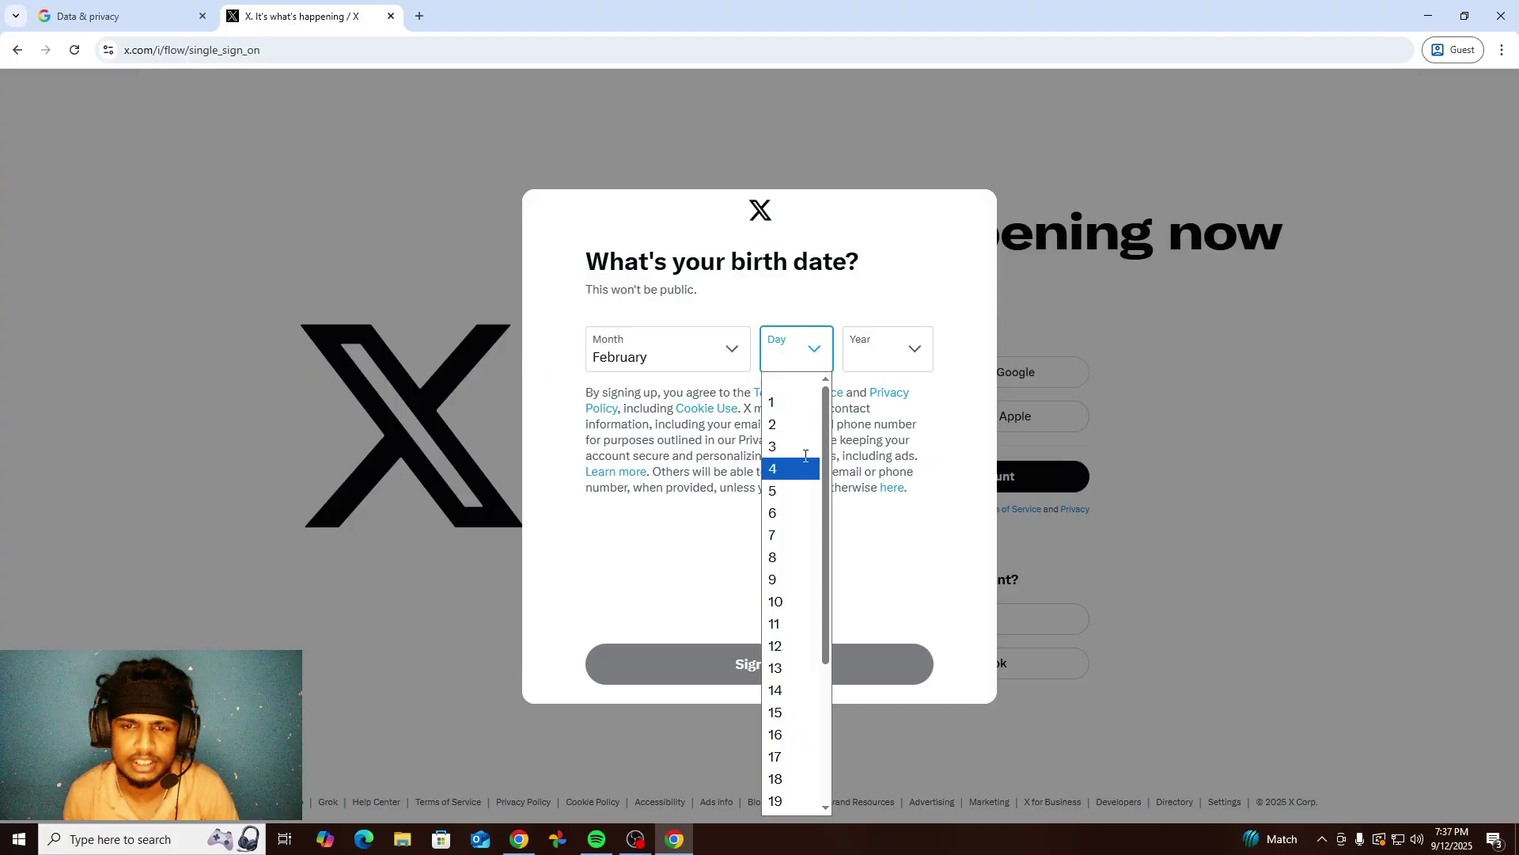
{"action": "left_click", "coordinate": [791, 468]}
{"action": "left_click", "coordinate": [871, 356]}
{"action": "left_click", "coordinate": [667, 357]}
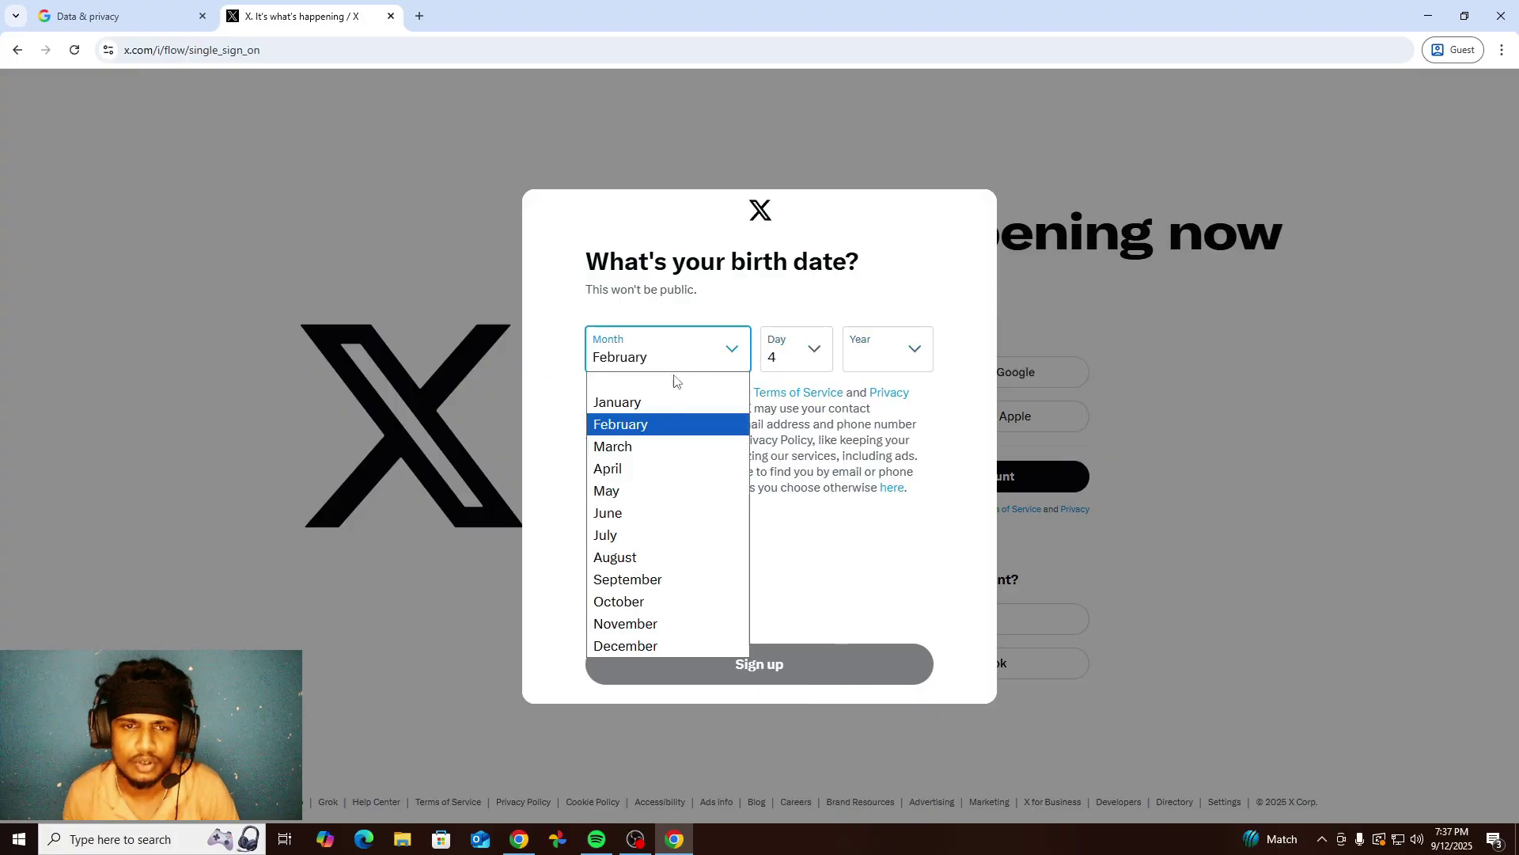
{"action": "left_click", "coordinate": [652, 536]}
{"action": "left_click", "coordinate": [787, 358]}
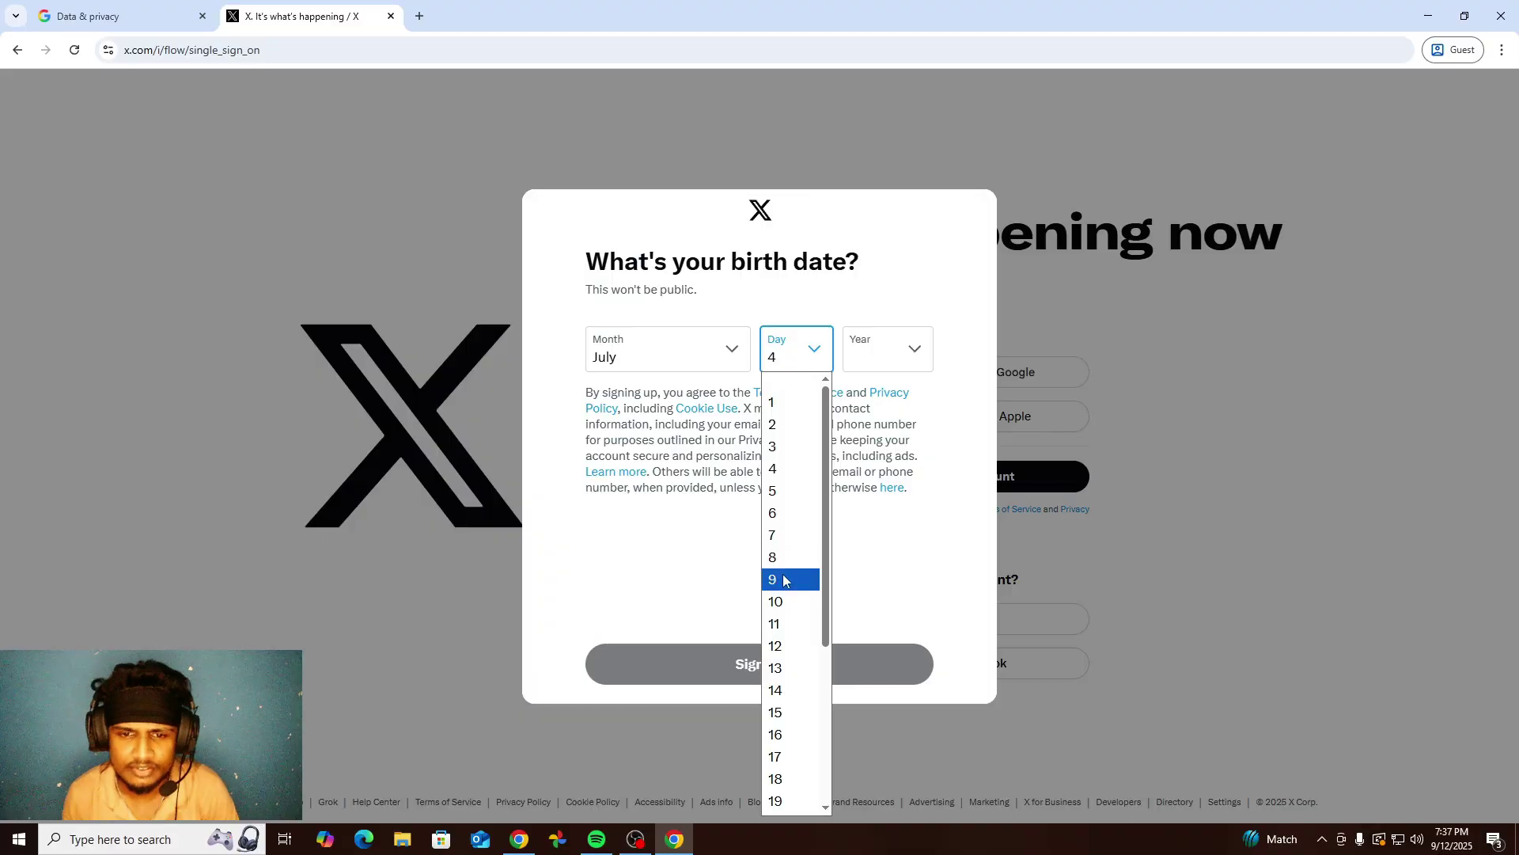
{"action": "left_click", "coordinate": [787, 578]}
{"action": "left_click", "coordinate": [906, 362]}
{"action": "scroll", "coordinate": [878, 611], "scroll_direction": "down", "scroll_amount": 12}
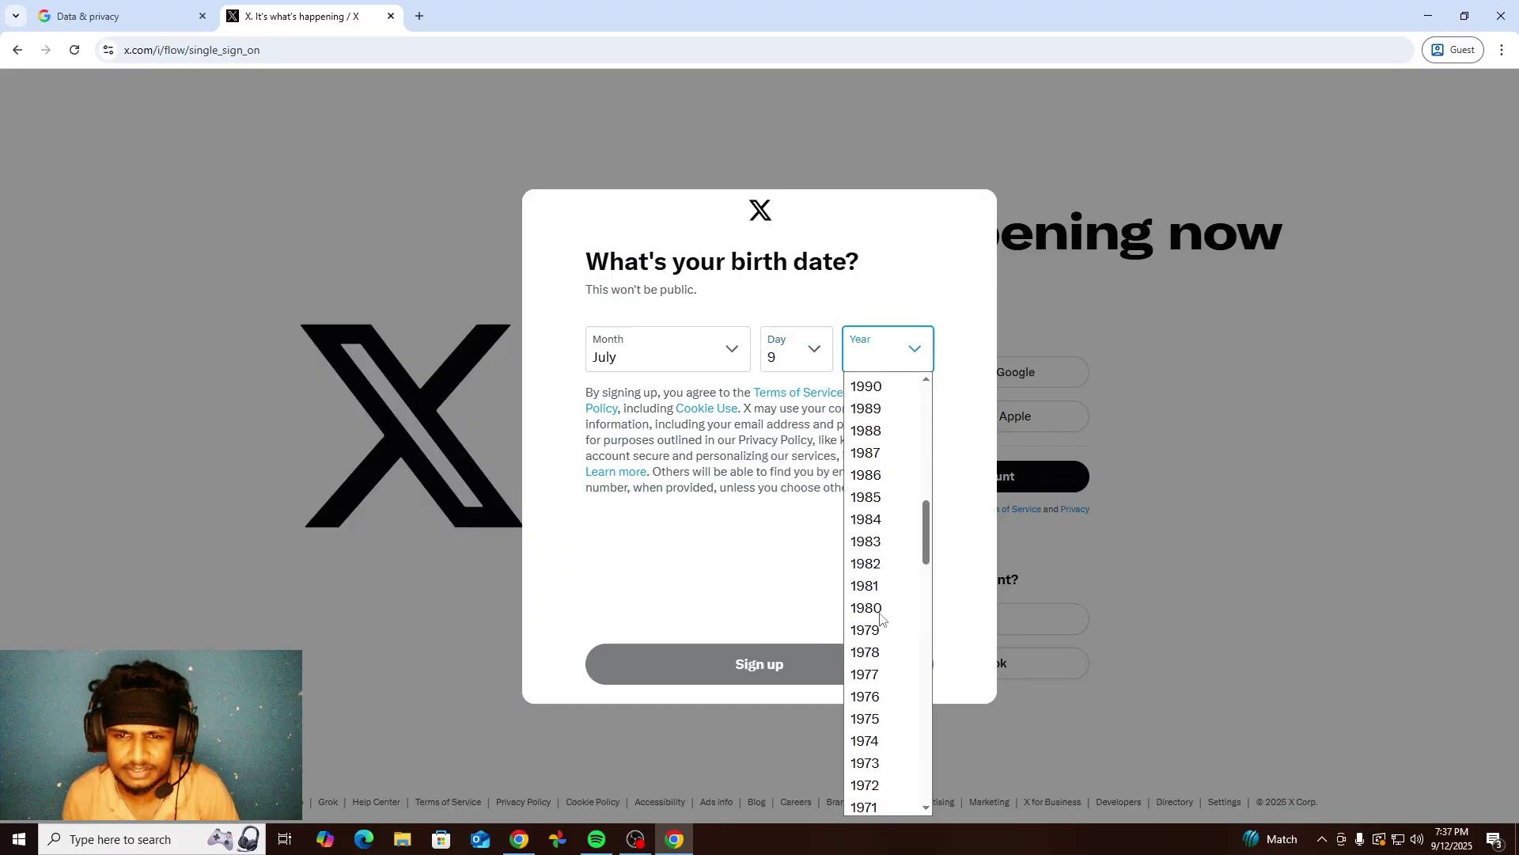
{"action": "scroll", "coordinate": [878, 611], "scroll_direction": "up", "scroll_amount": 5}
{"action": "left_click", "coordinate": [869, 475]}
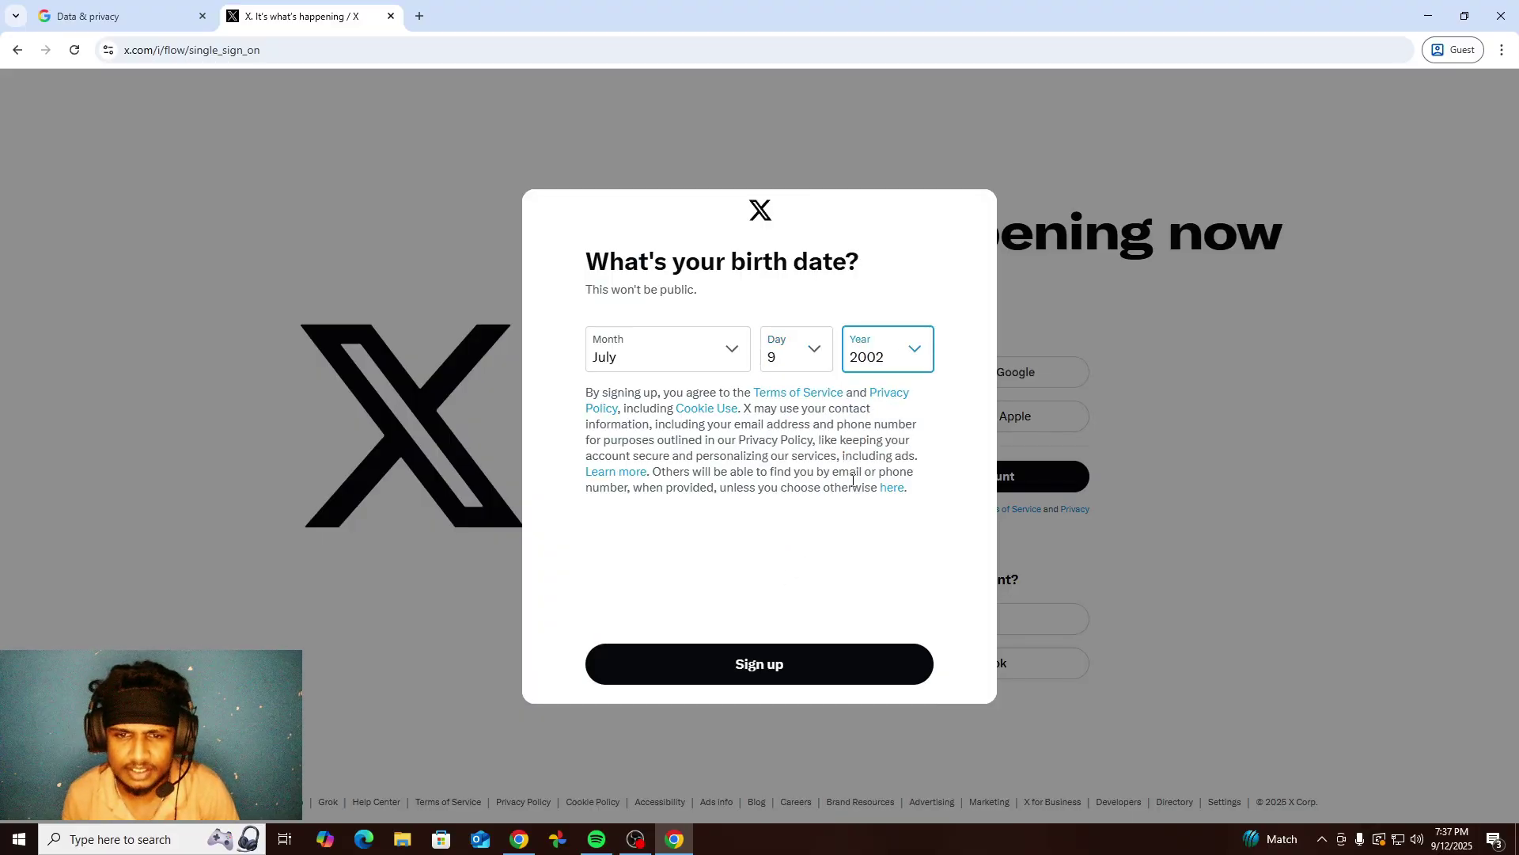
Step: Submit the sign-up, skip the username and notifications prompts, and return to Google Account
{"action": "left_click", "coordinate": [824, 663]}
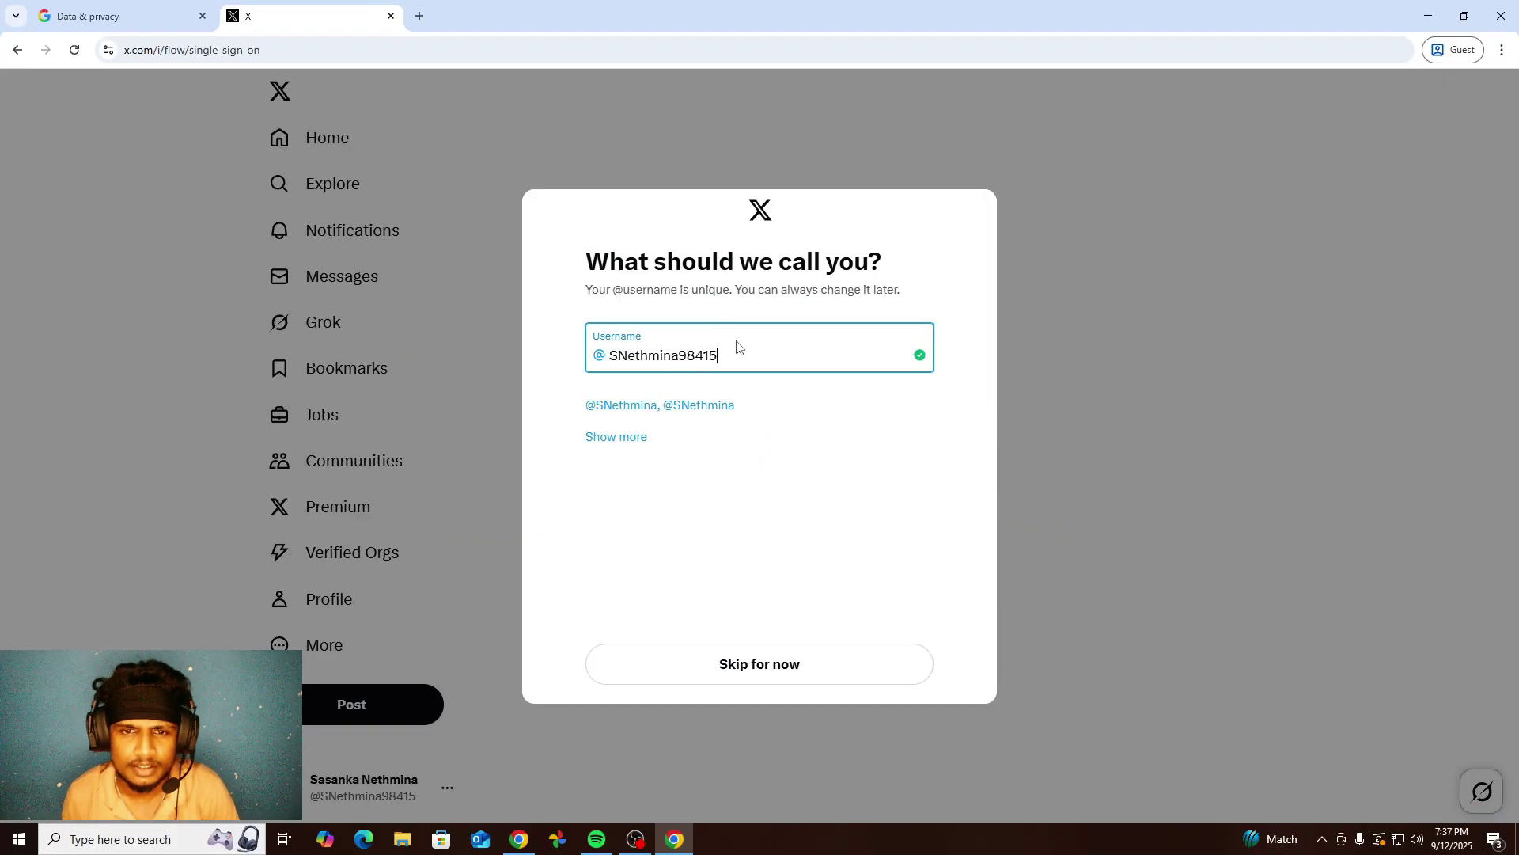
{"action": "left_click", "coordinate": [788, 670]}
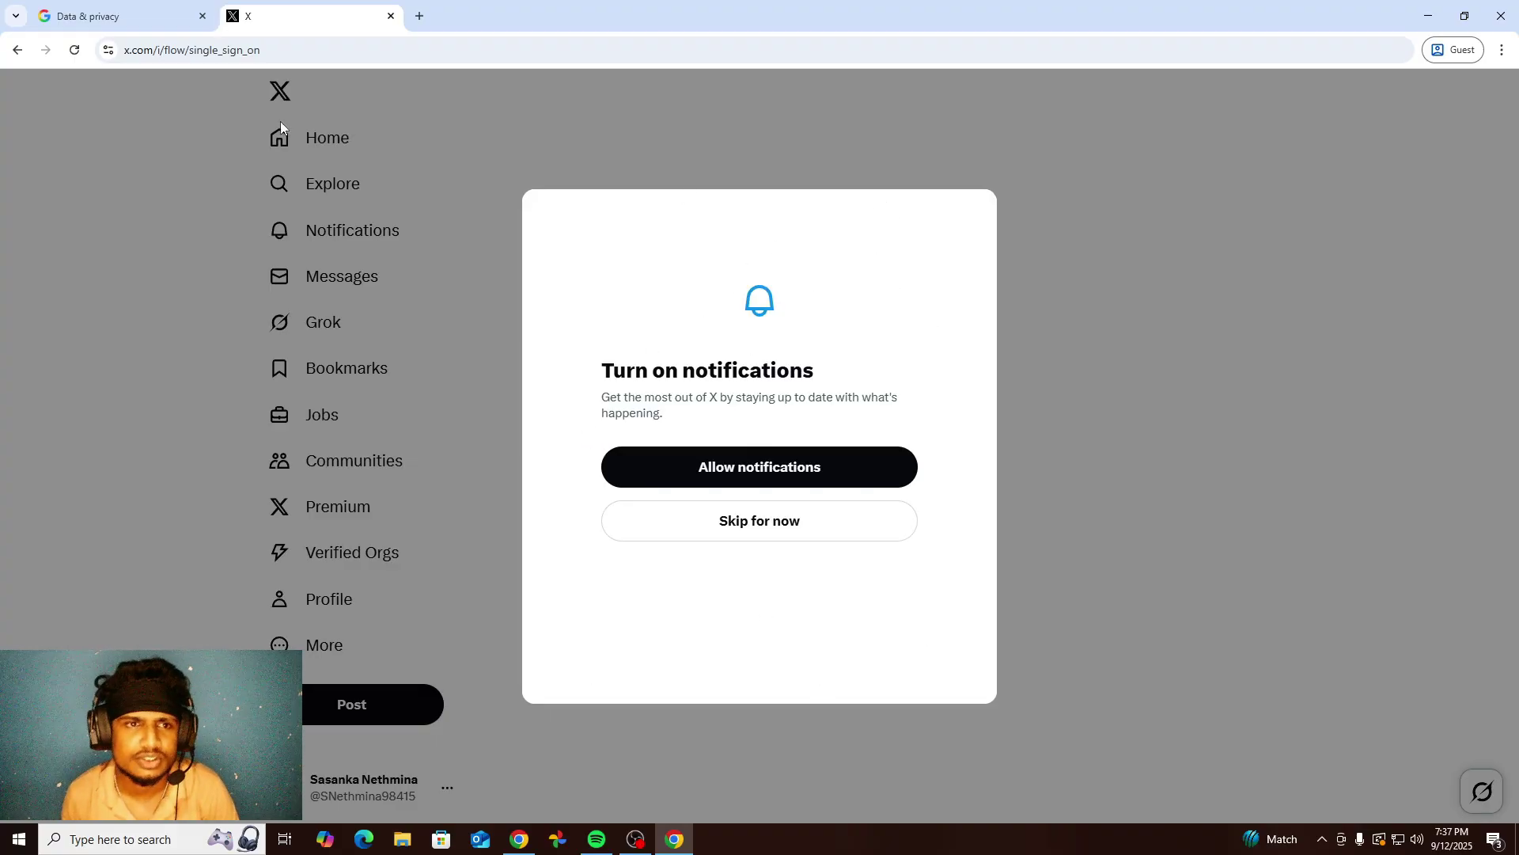
{"action": "left_click", "coordinate": [712, 519]}
{"action": "key", "text": "ctrl+Tab"}
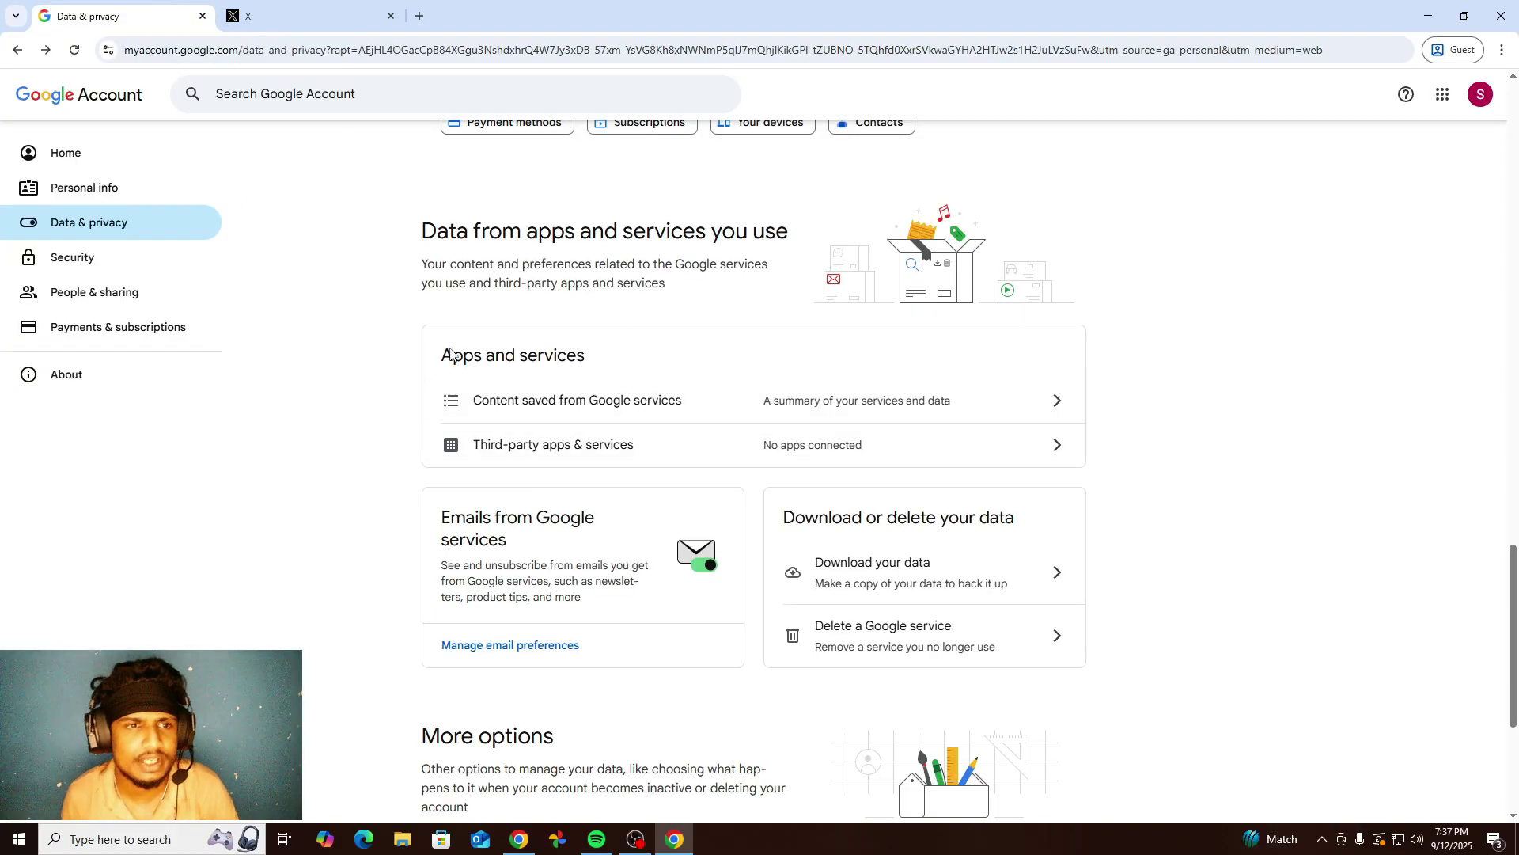
Step: Inspect the X connection under Third-party apps & services, then go back toward Data & privacy
{"action": "left_click", "coordinate": [599, 444]}
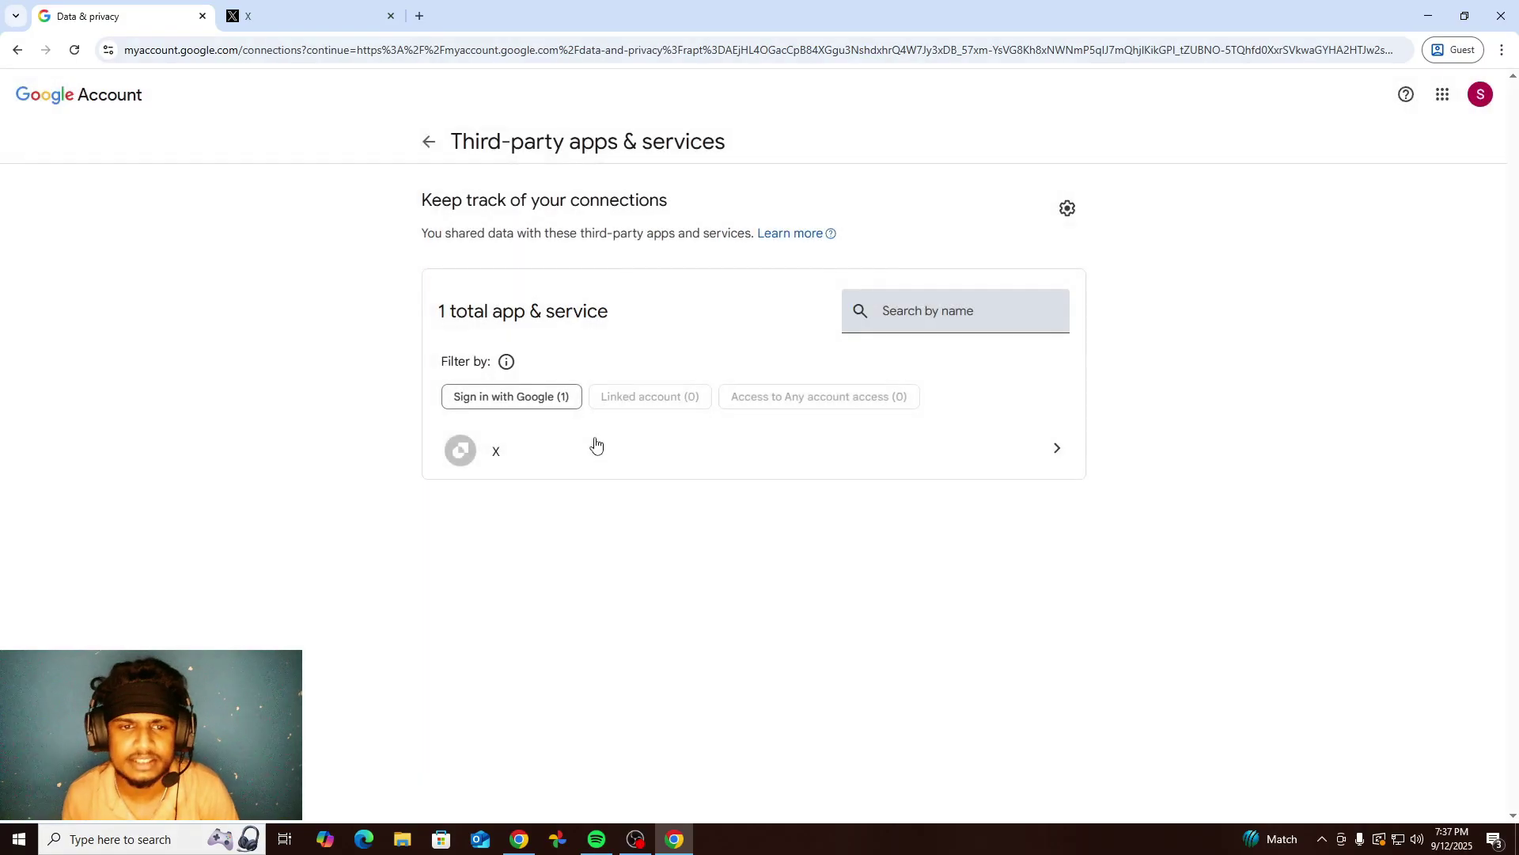
{"action": "left_click", "coordinate": [834, 449]}
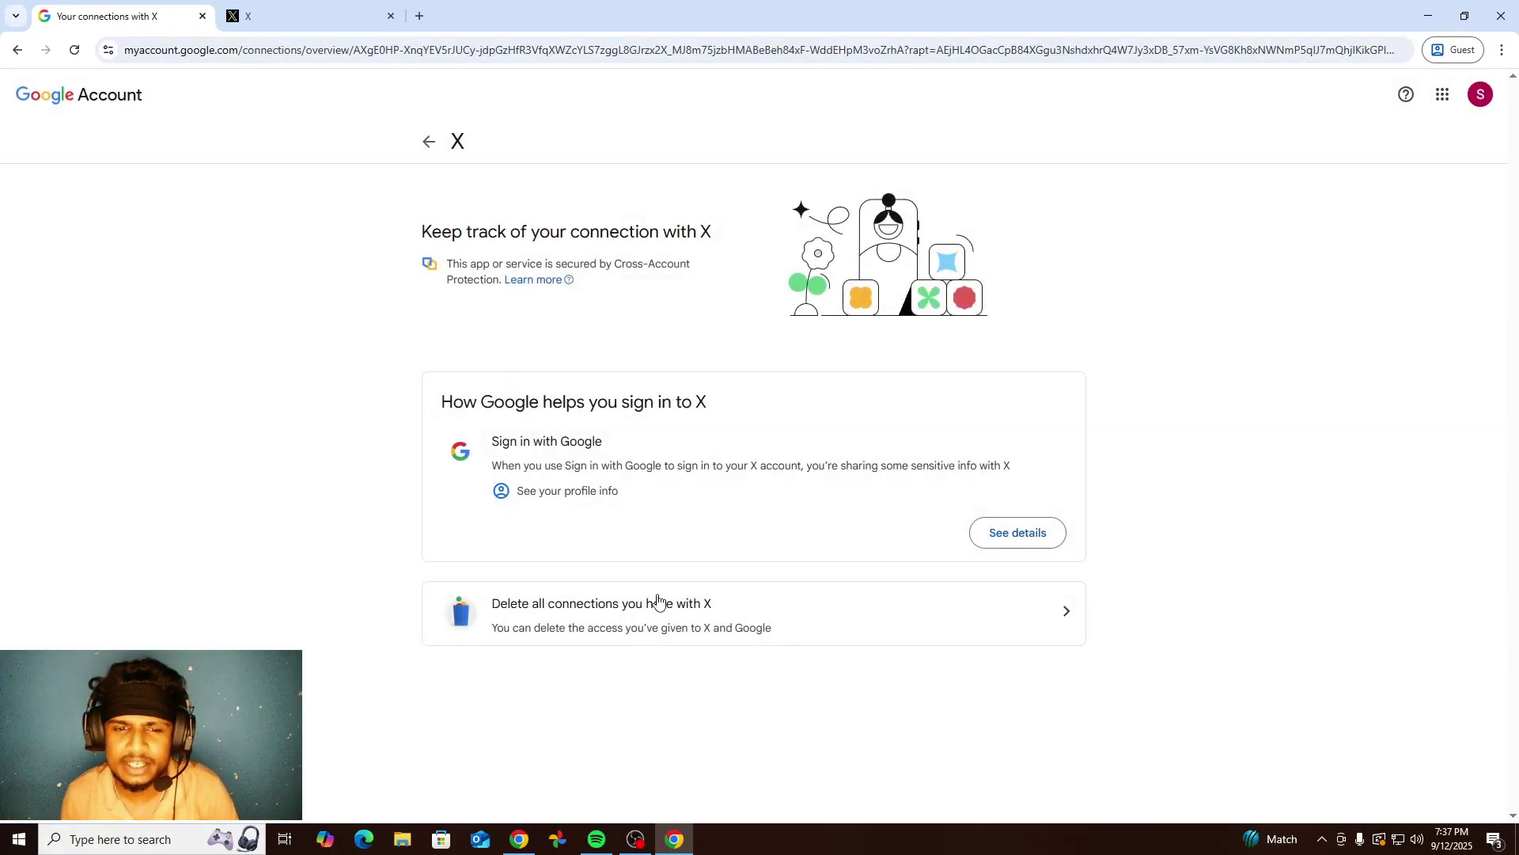
{"action": "left_click", "coordinate": [430, 143]}
{"action": "left_click", "coordinate": [431, 144]}
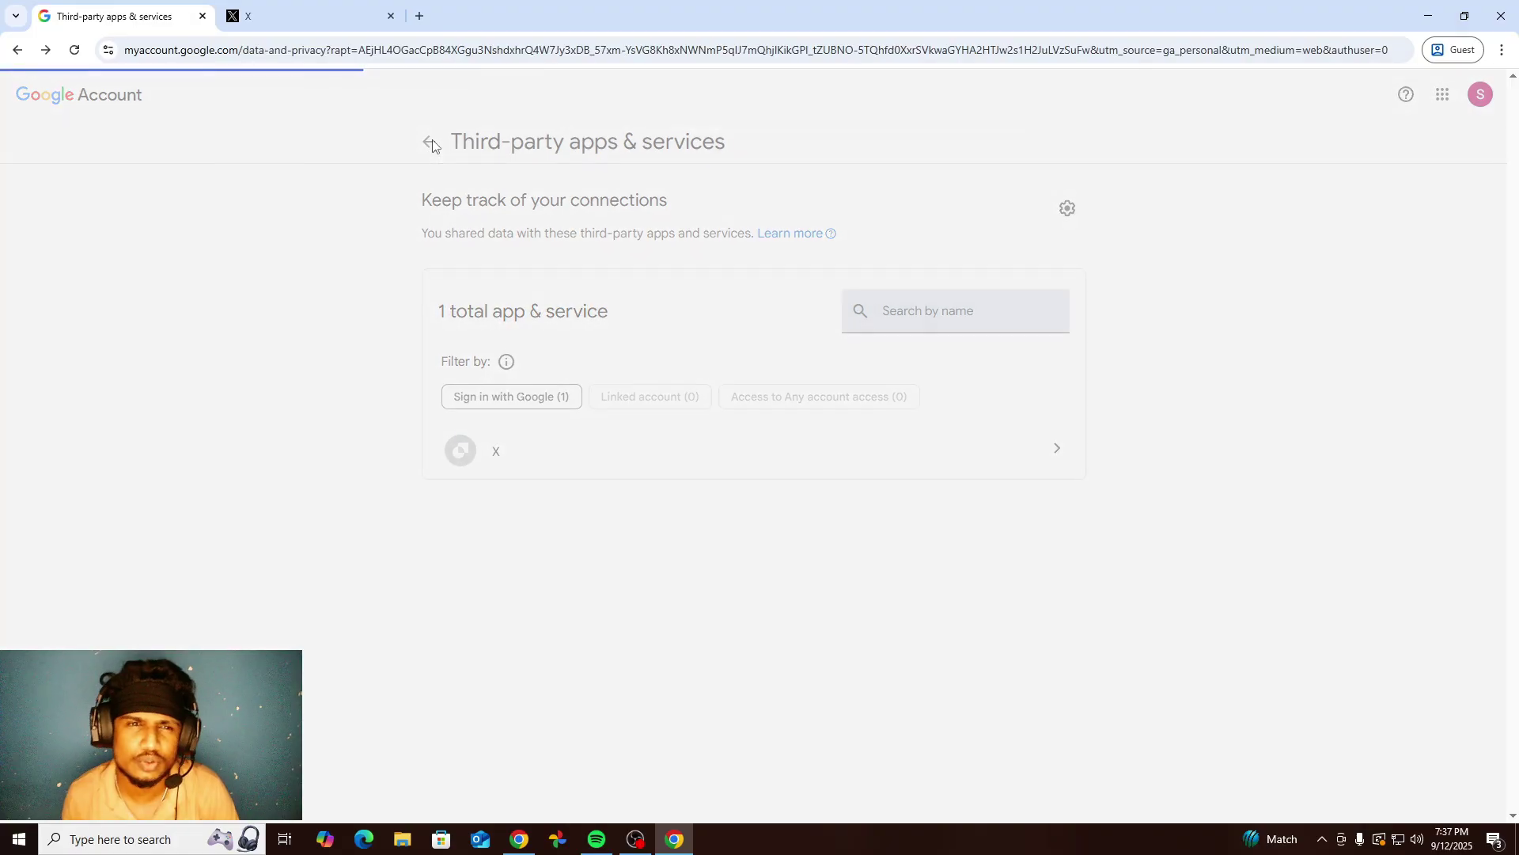
Step: Scroll to Download or delete your data and open Download your data (Google Takeout)
{"action": "scroll", "coordinate": [454, 233], "scroll_direction": "down", "scroll_amount": 4}
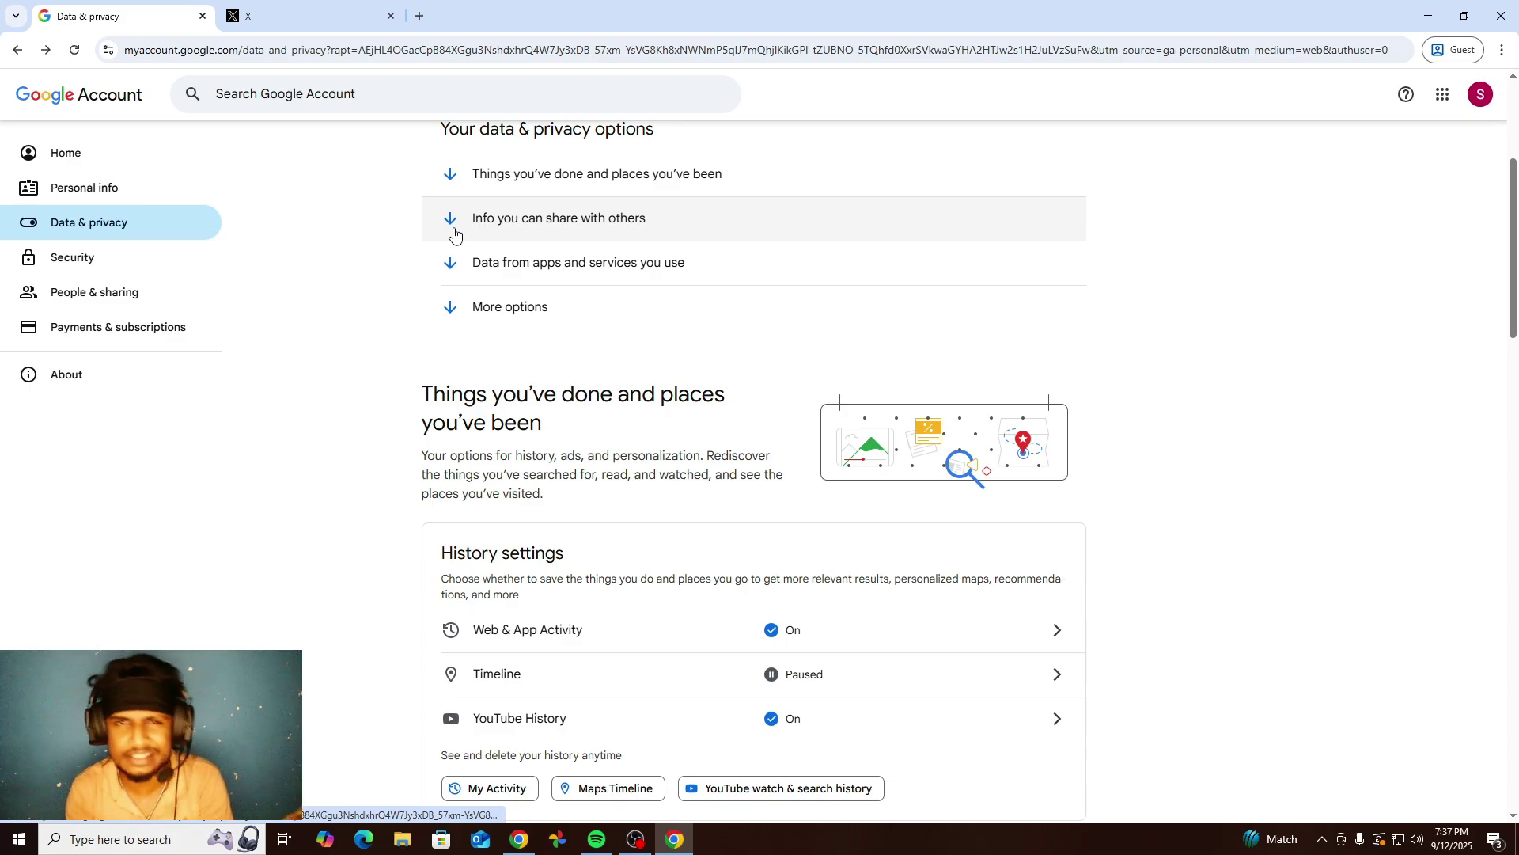
{"action": "scroll", "coordinate": [454, 233], "scroll_direction": "down", "scroll_amount": 20}
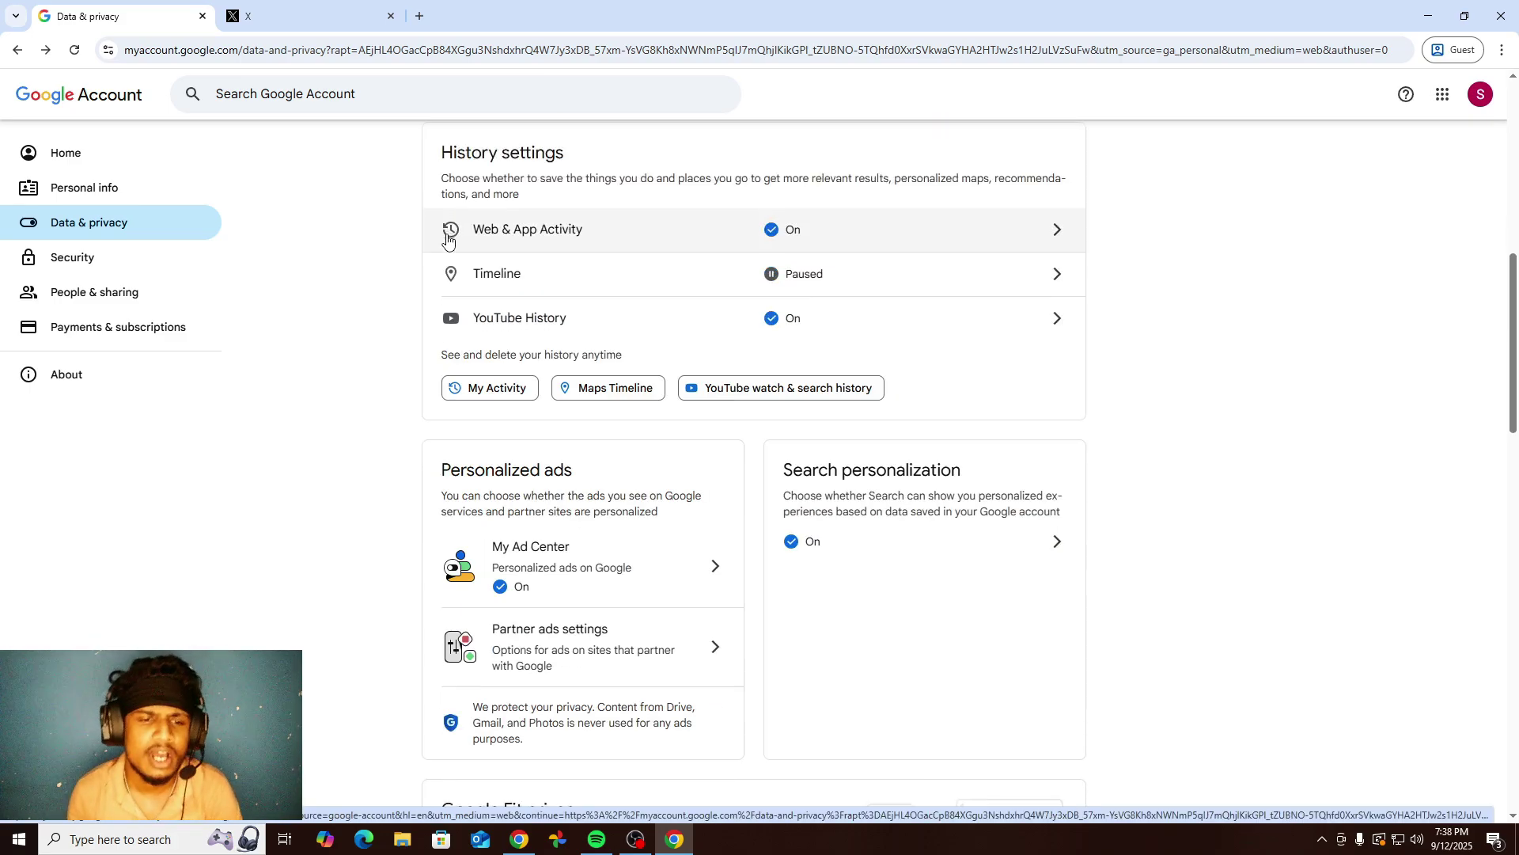
{"action": "scroll", "coordinate": [447, 237], "scroll_direction": "down", "scroll_amount": 5}
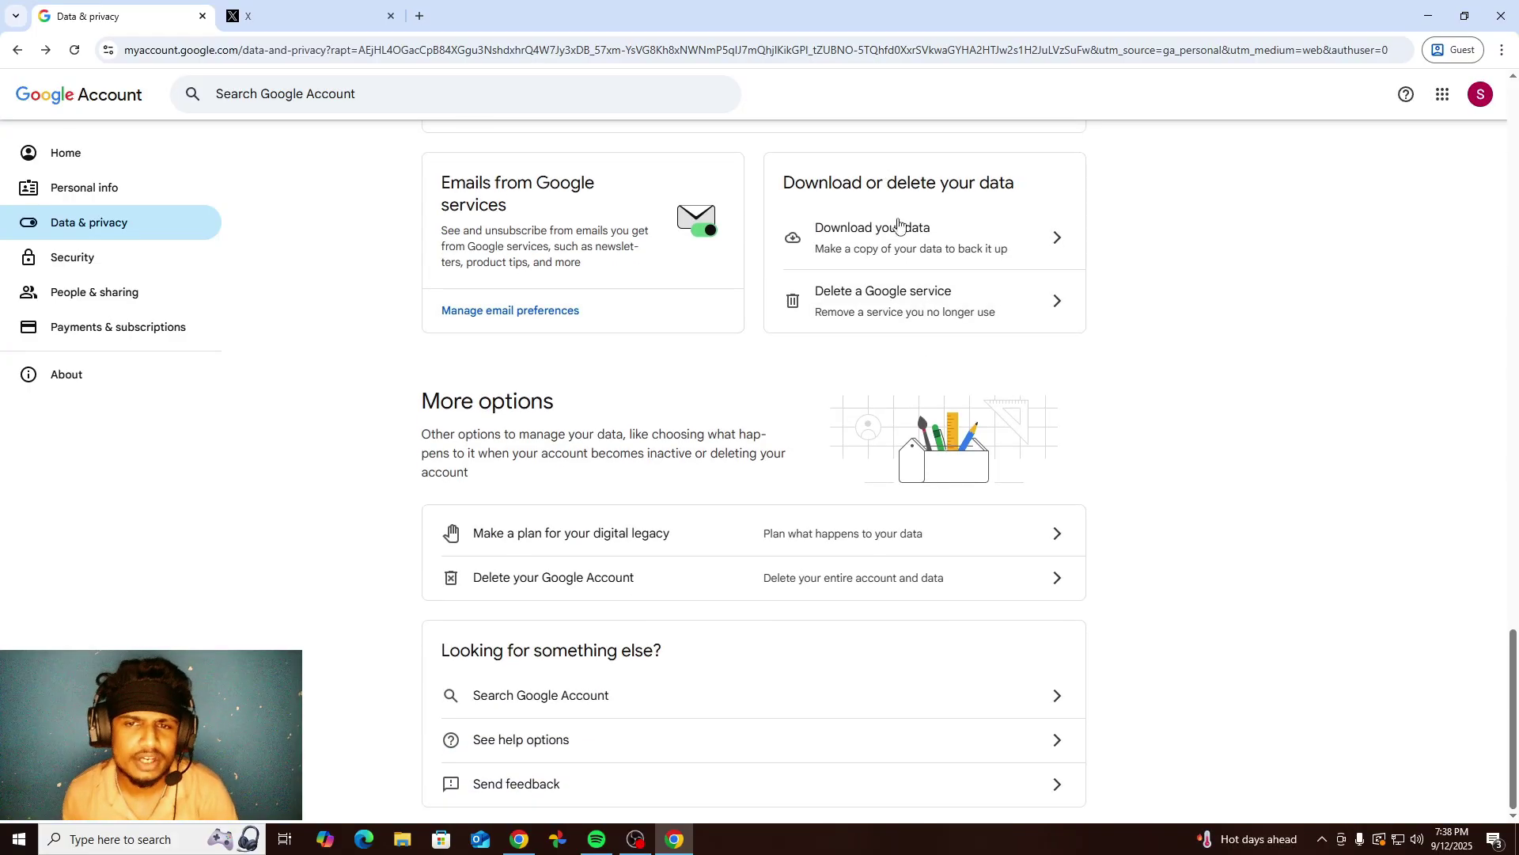
{"action": "left_click", "coordinate": [910, 243]}
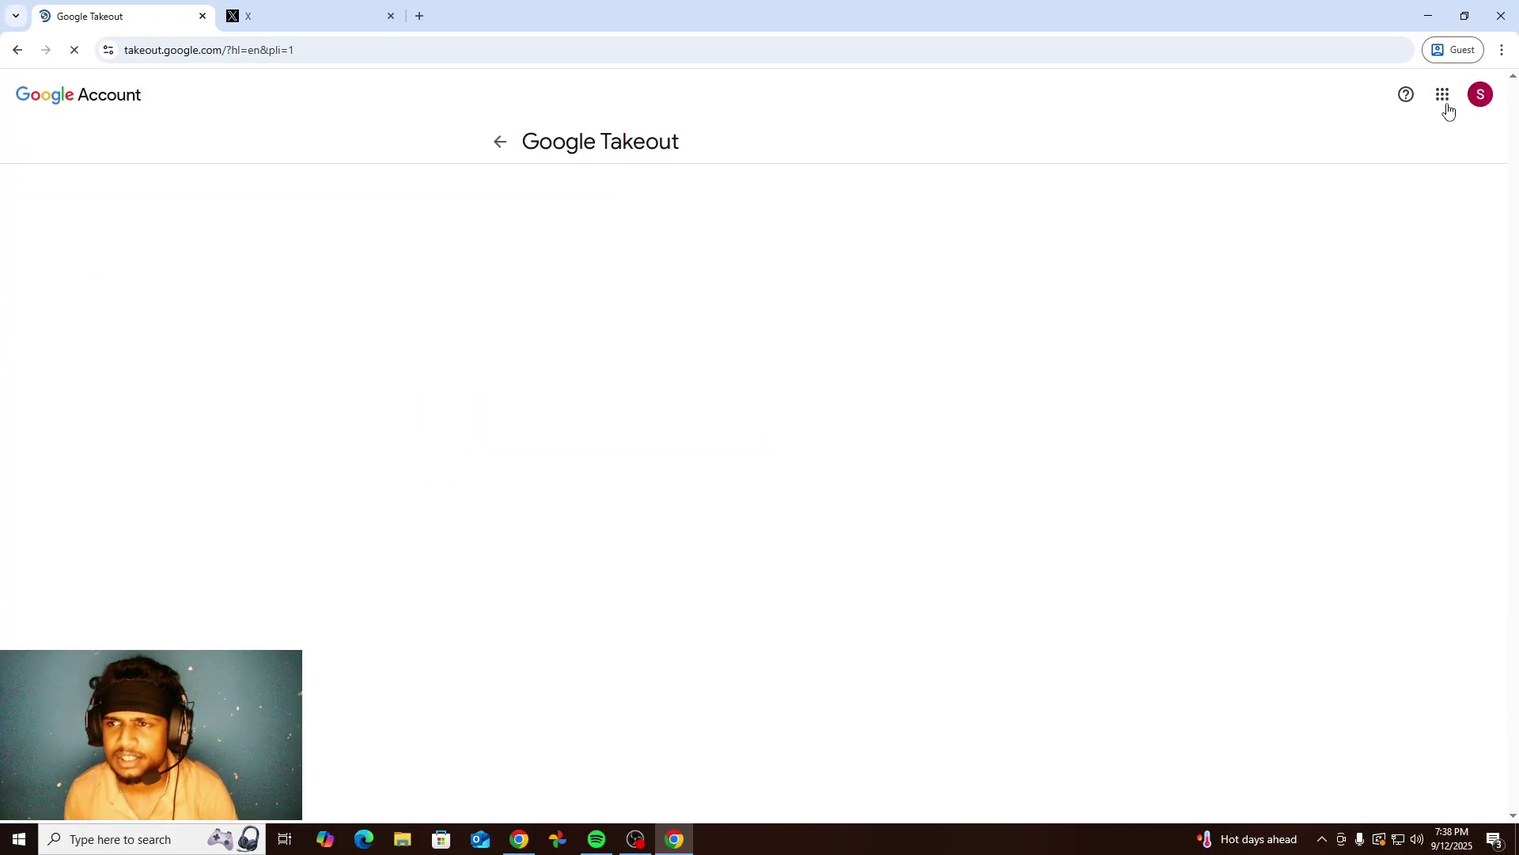
Step: Check the Google apps grid, review Takeout's 63 of 65 selected products, then return to Data & privacy
{"action": "left_click", "coordinate": [1443, 94]}
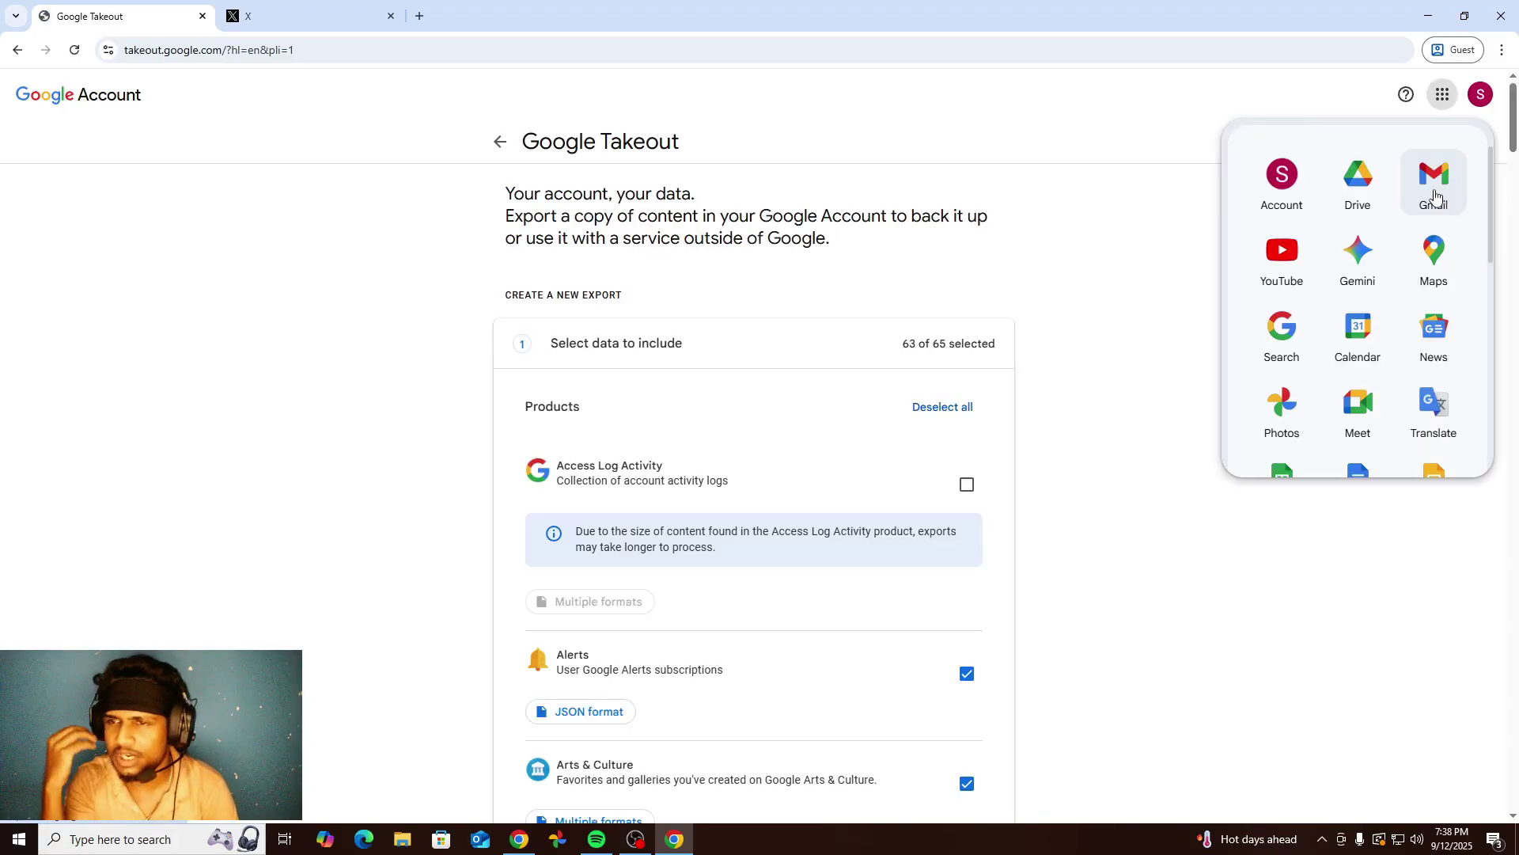
{"action": "left_click", "coordinate": [1076, 313]}
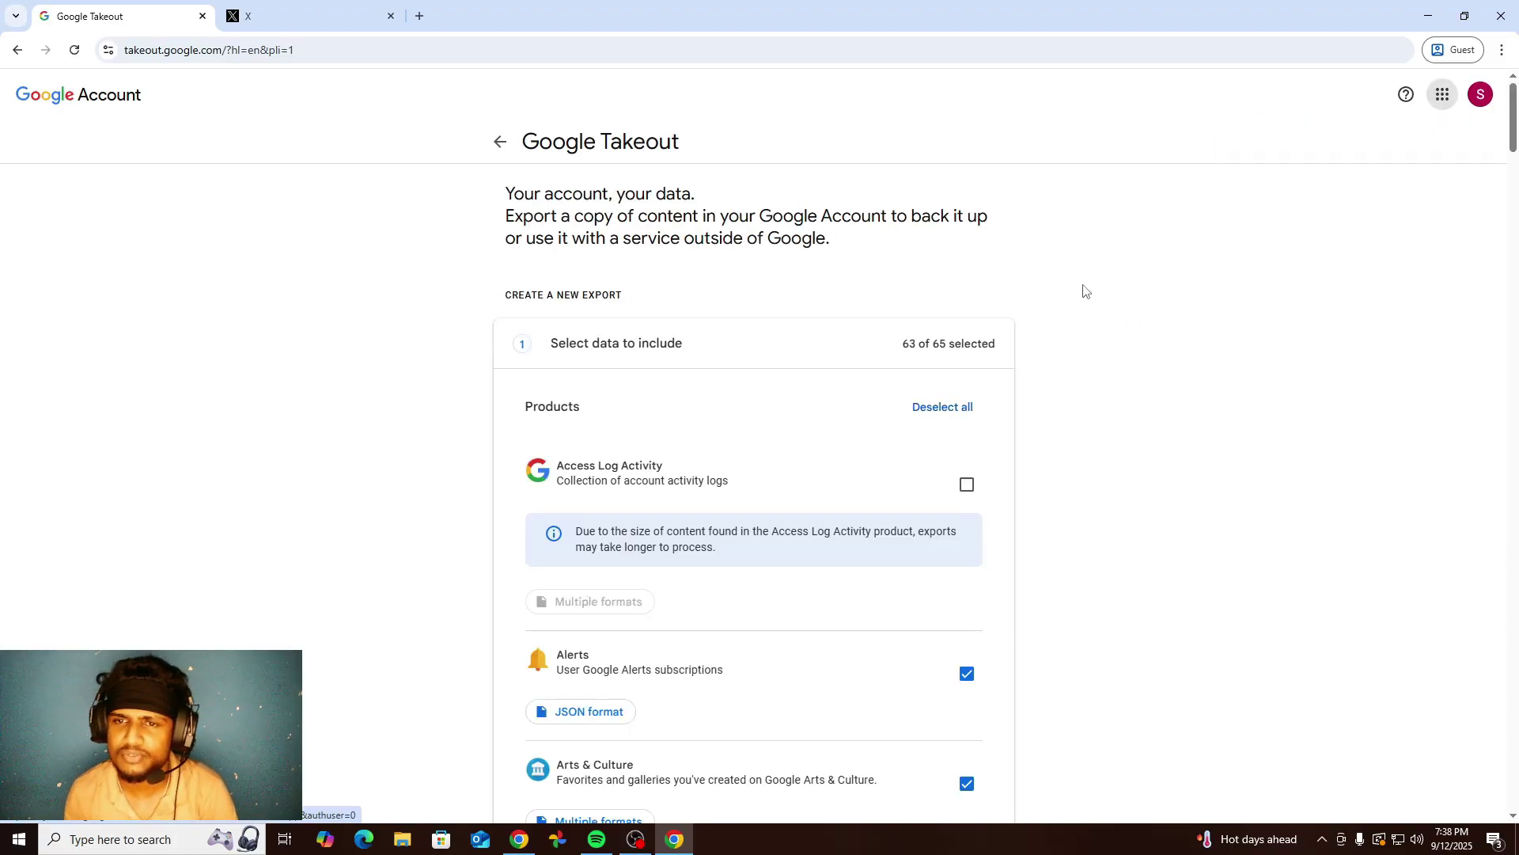
{"action": "scroll", "coordinate": [1074, 316], "scroll_direction": "down", "scroll_amount": 6}
{"action": "scroll", "coordinate": [1074, 317], "scroll_direction": "down", "scroll_amount": 13}
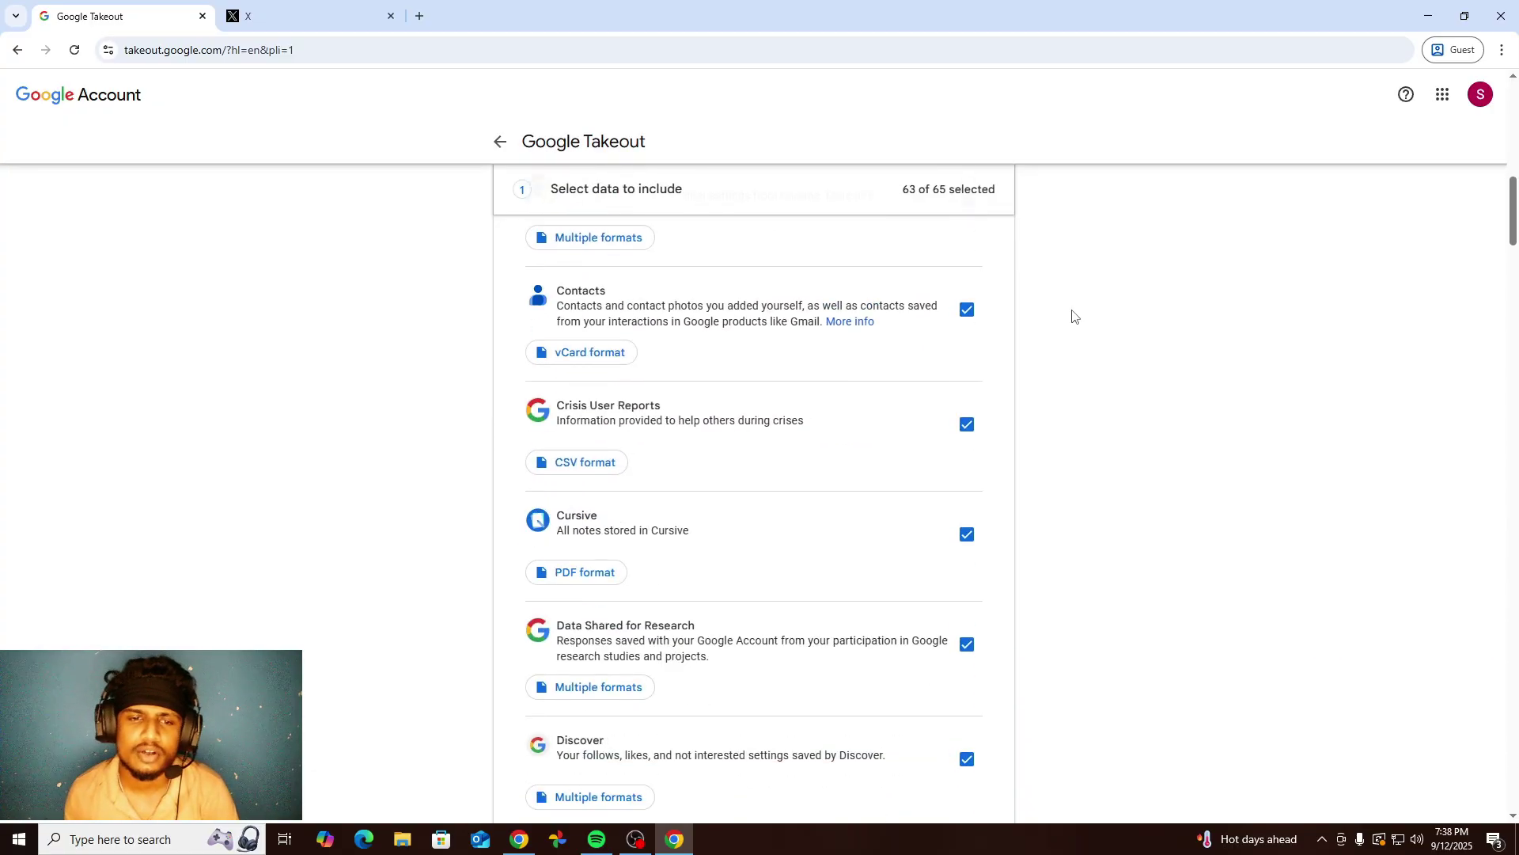
{"action": "scroll", "coordinate": [1074, 317], "scroll_direction": "down", "scroll_amount": 6}
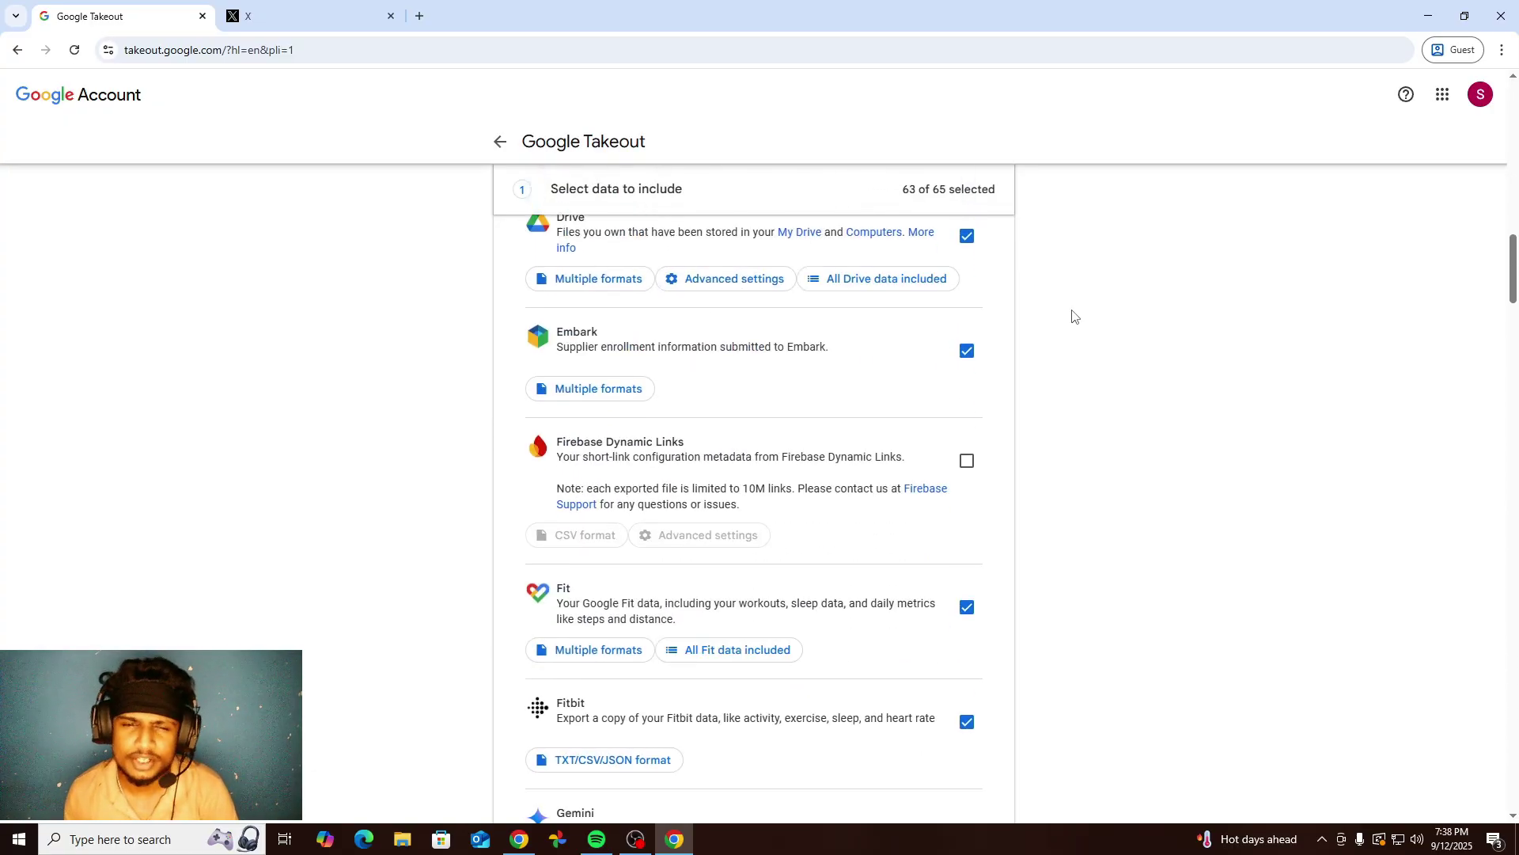
{"action": "scroll", "coordinate": [1074, 316], "scroll_direction": "down", "scroll_amount": 3}
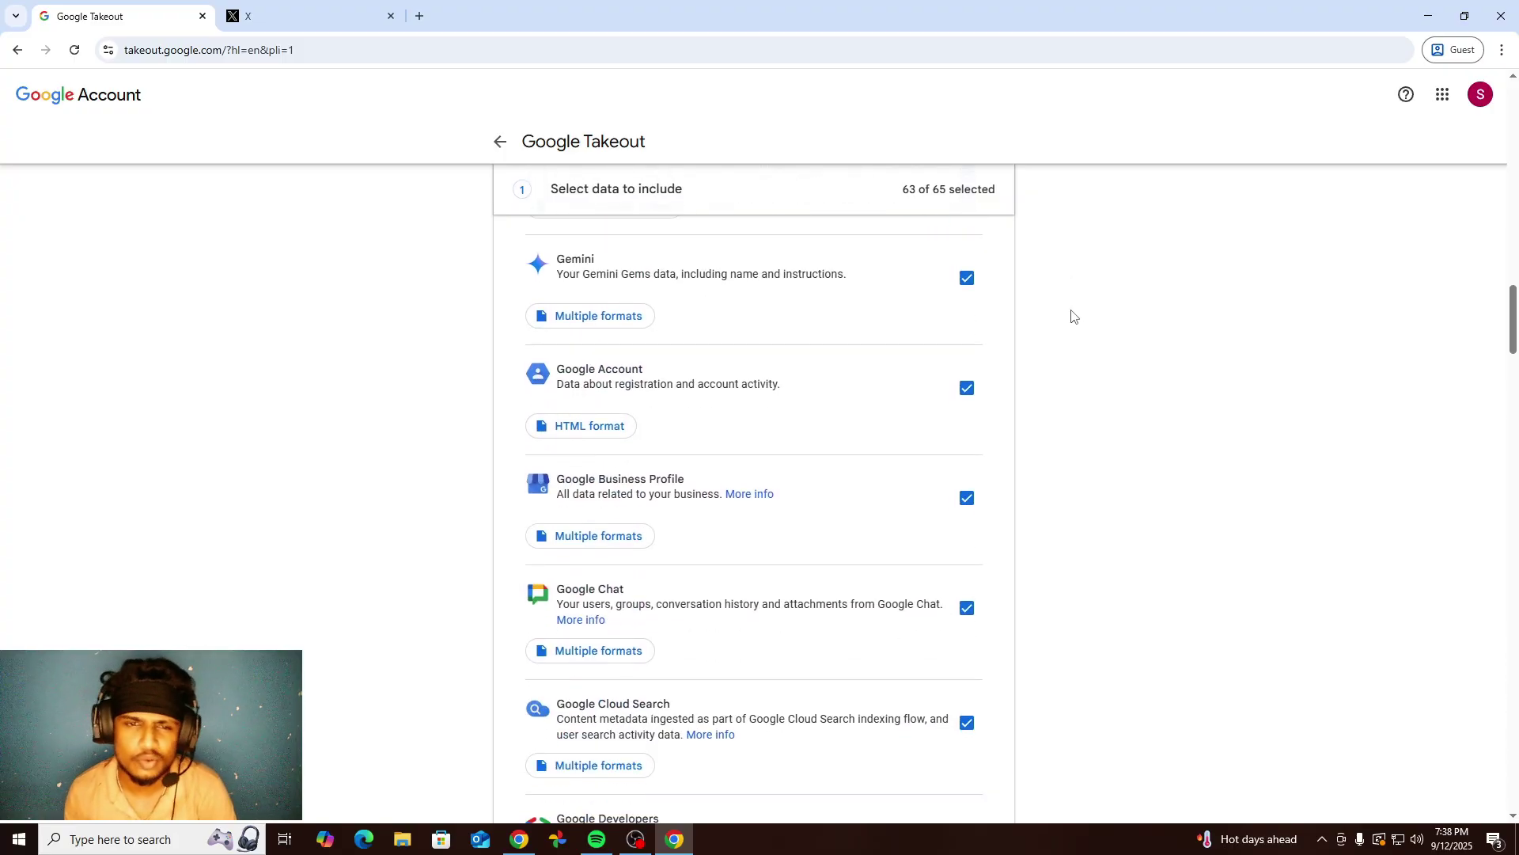
{"action": "scroll", "coordinate": [796, 328], "scroll_direction": "up", "scroll_amount": 9}
{"action": "left_click", "coordinate": [499, 142]}
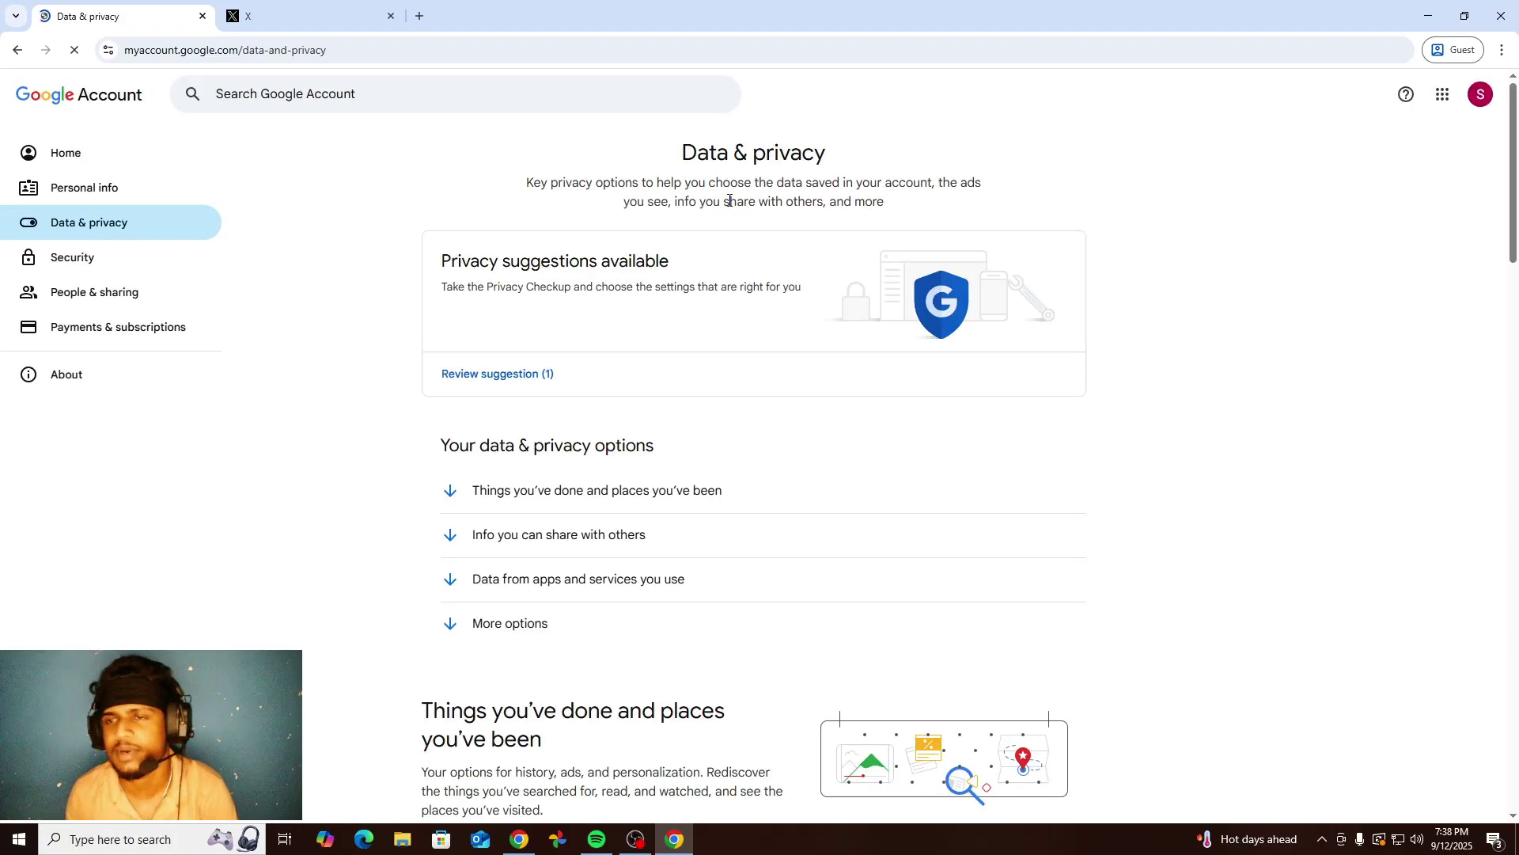
Step: Browse the Security section's recommendations and sign-in settings before moving to People & sharing
{"action": "left_click", "coordinate": [71, 261]}
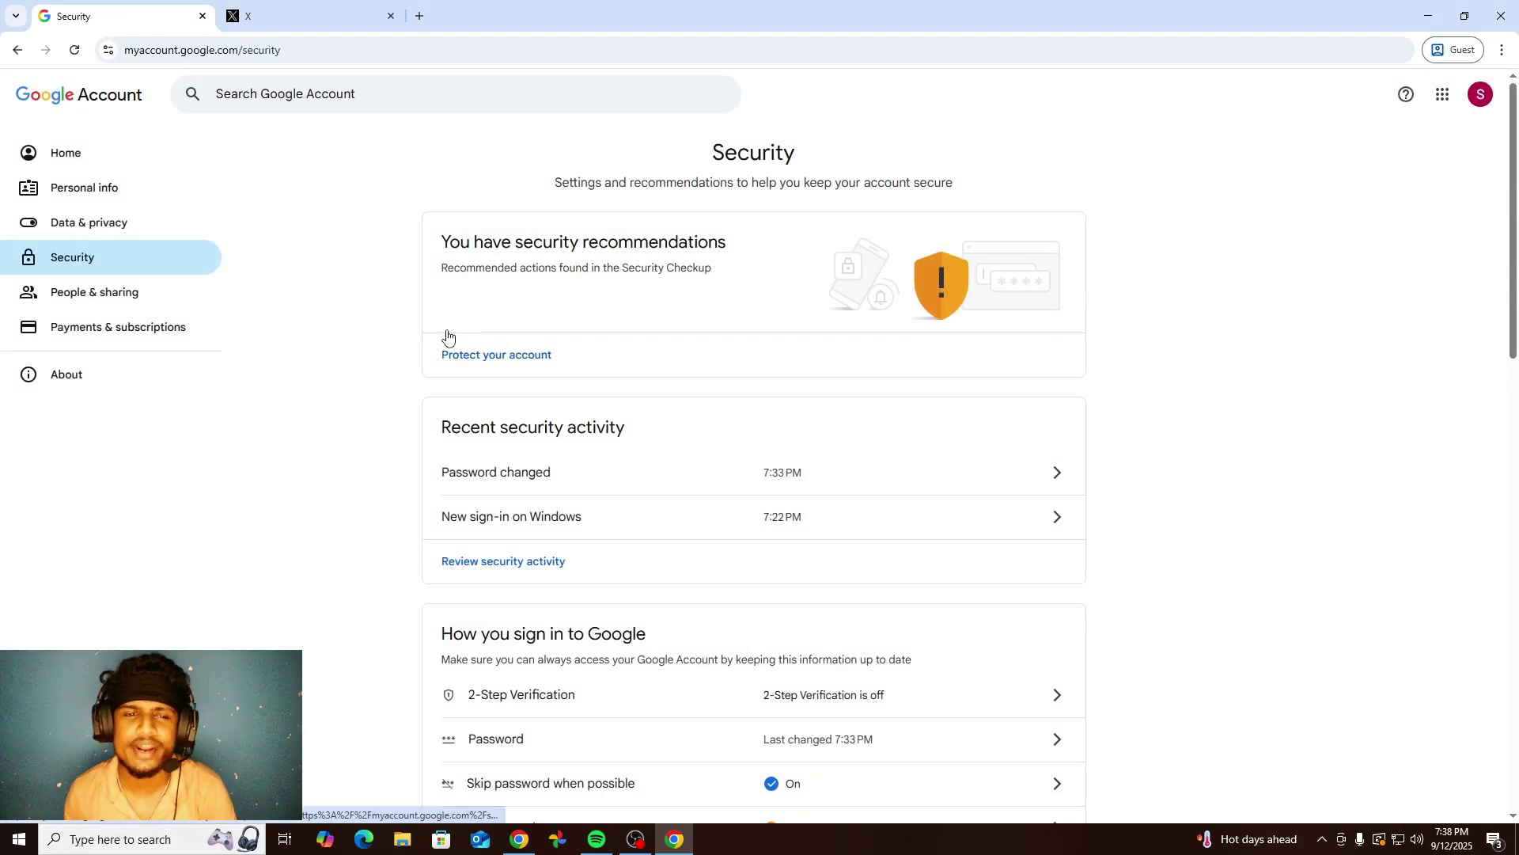
{"action": "scroll", "coordinate": [447, 336], "scroll_direction": "down", "scroll_amount": 2}
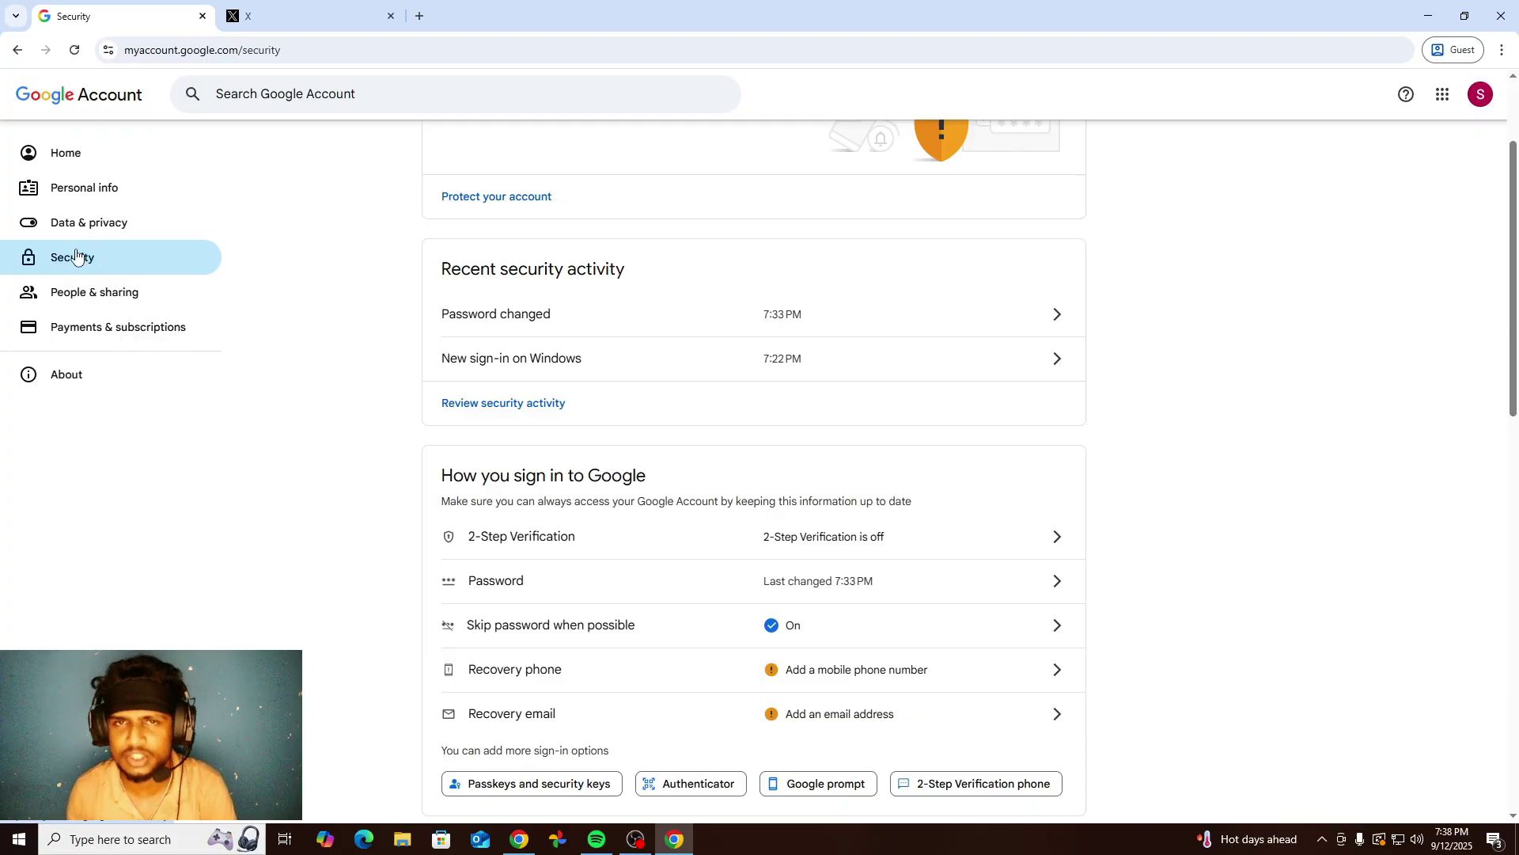
{"action": "left_click", "coordinate": [99, 302]}
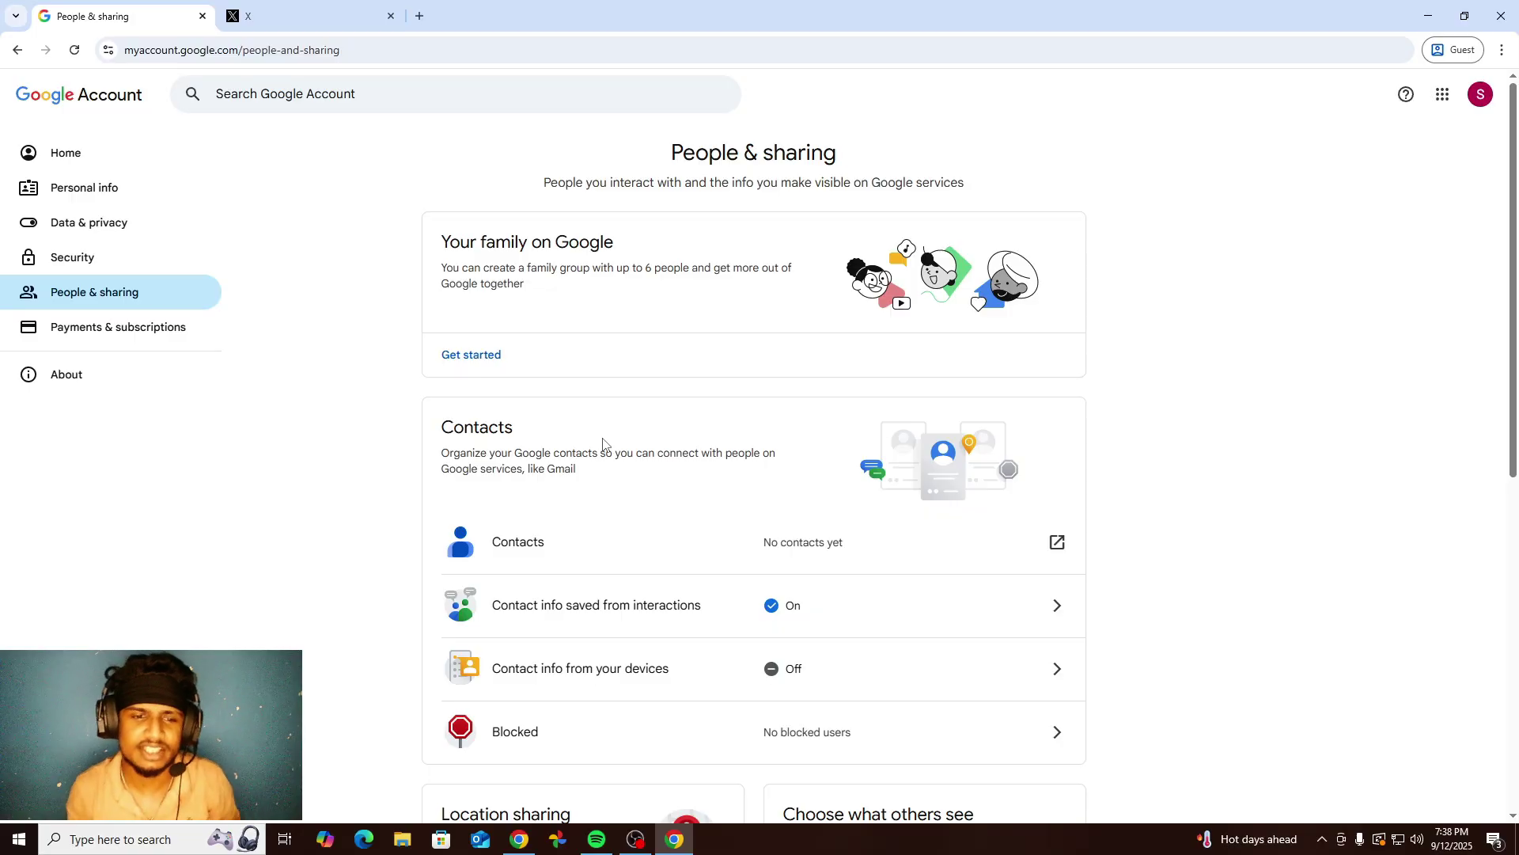
Step: Scroll through the People & sharing settings, then go to Payments & subscriptions
{"action": "scroll", "coordinate": [603, 443], "scroll_direction": "down", "scroll_amount": 3}
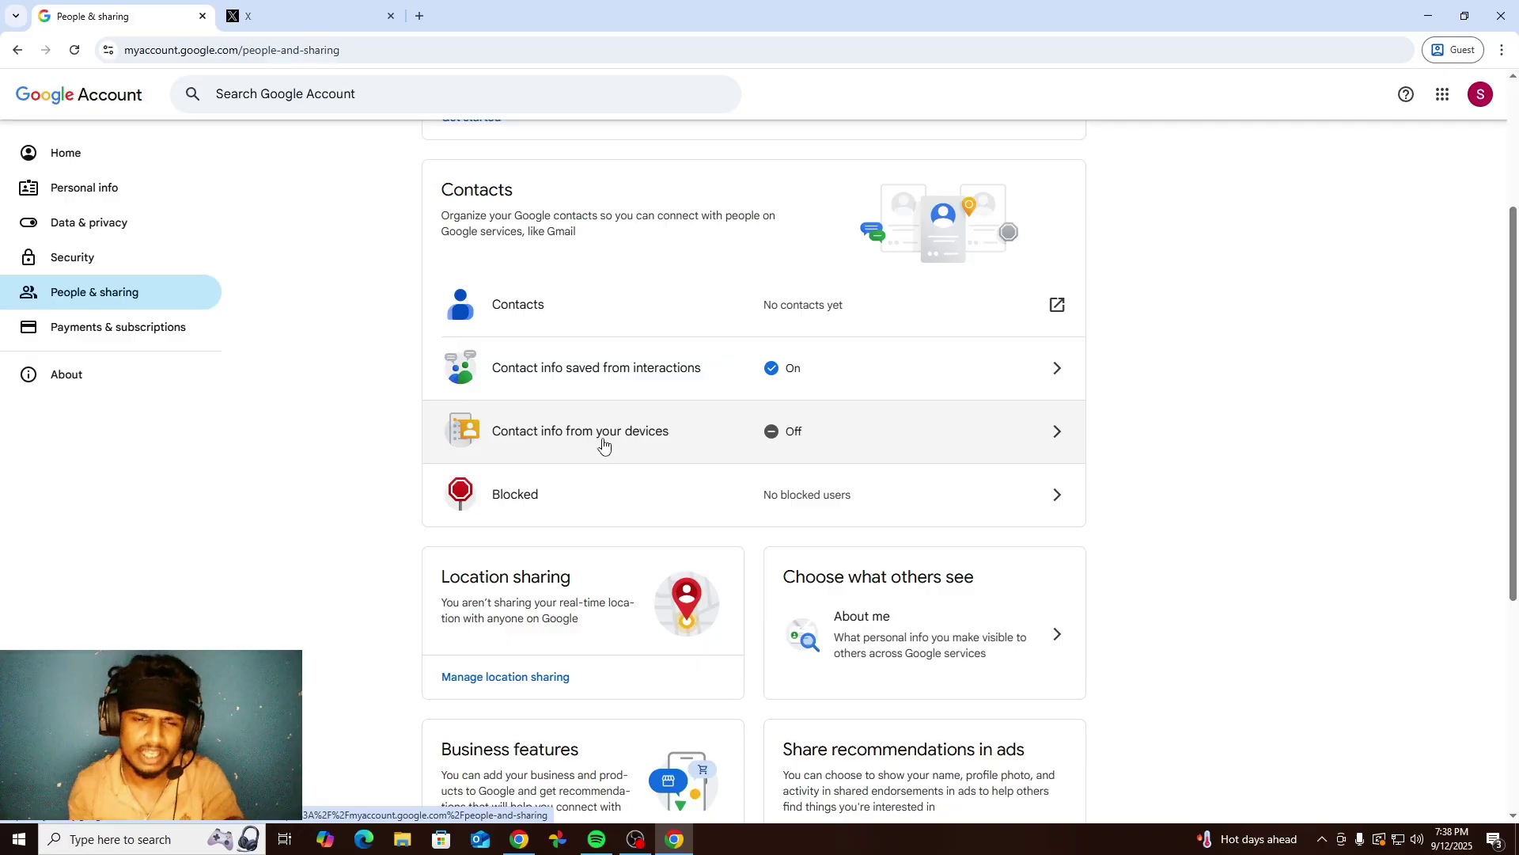
{"action": "scroll", "coordinate": [554, 601], "scroll_direction": "down", "scroll_amount": 4}
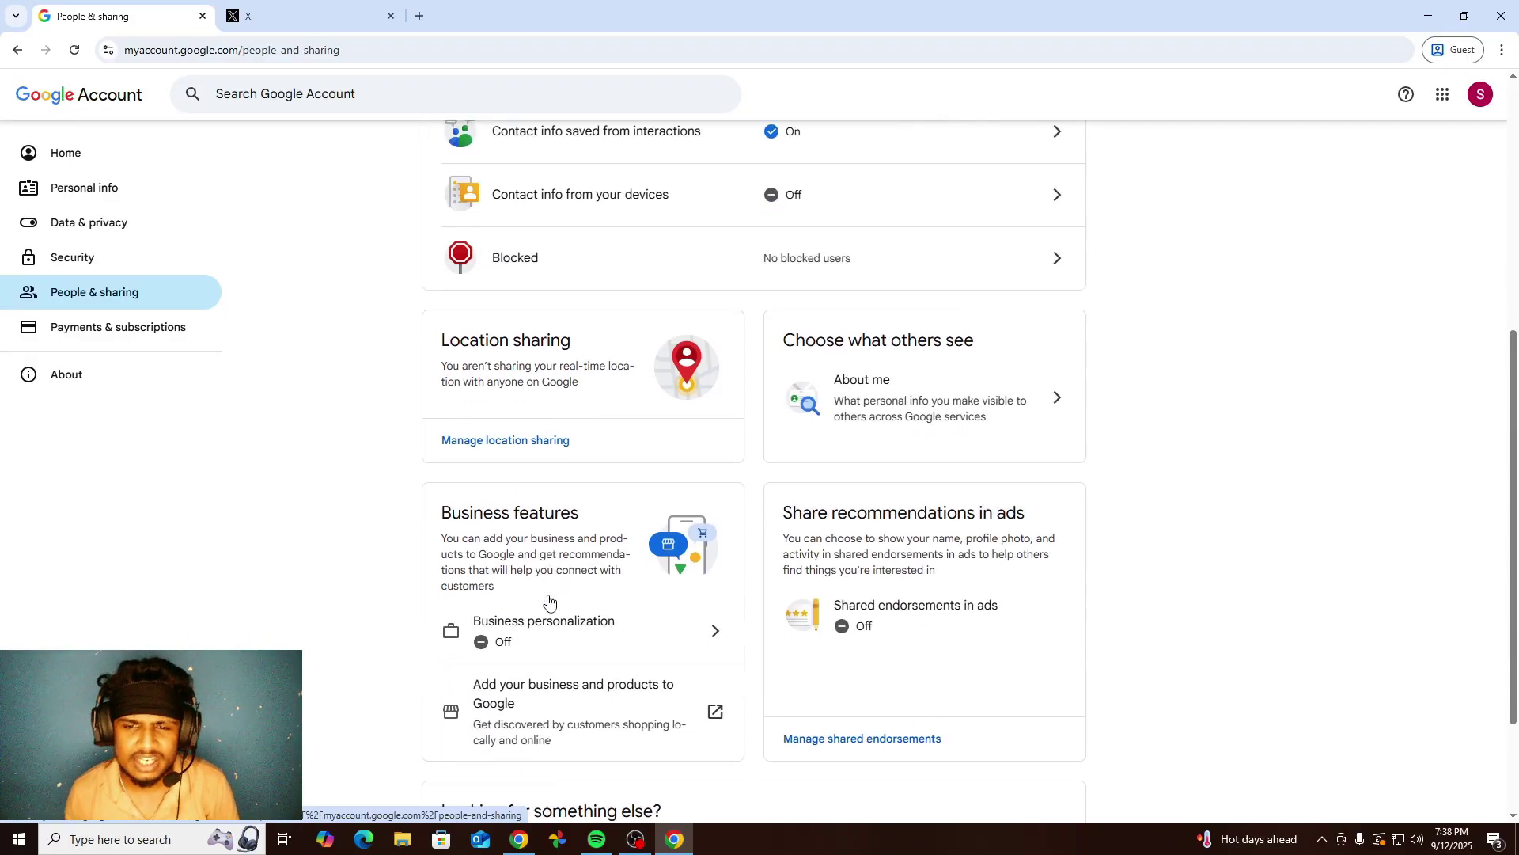
{"action": "scroll", "coordinate": [549, 602], "scroll_direction": "down", "scroll_amount": 1}
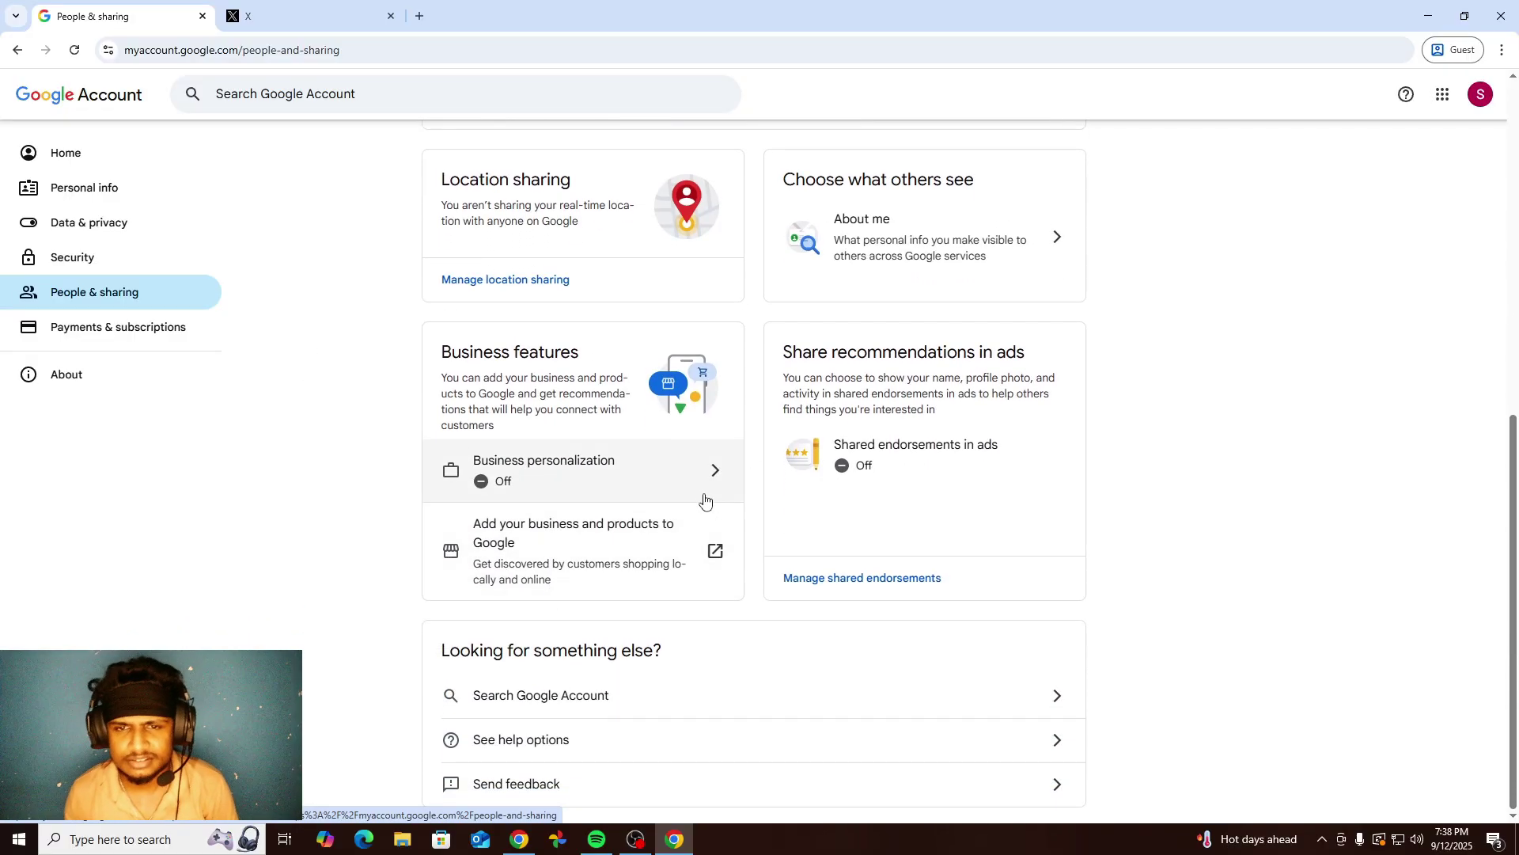
{"action": "left_click", "coordinate": [95, 338]}
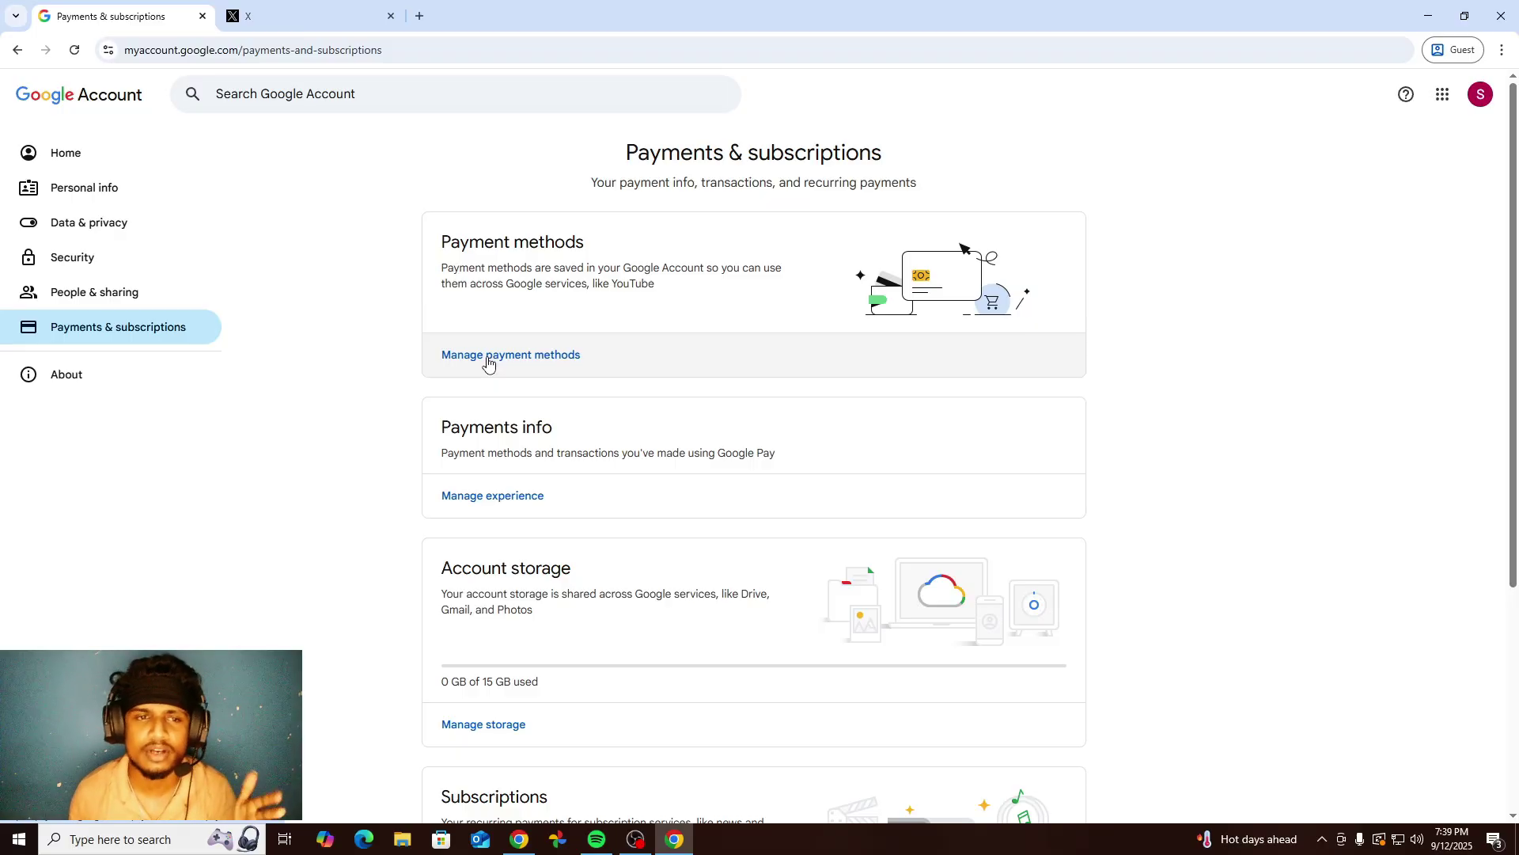
{"action": "left_click", "coordinate": [487, 363]}
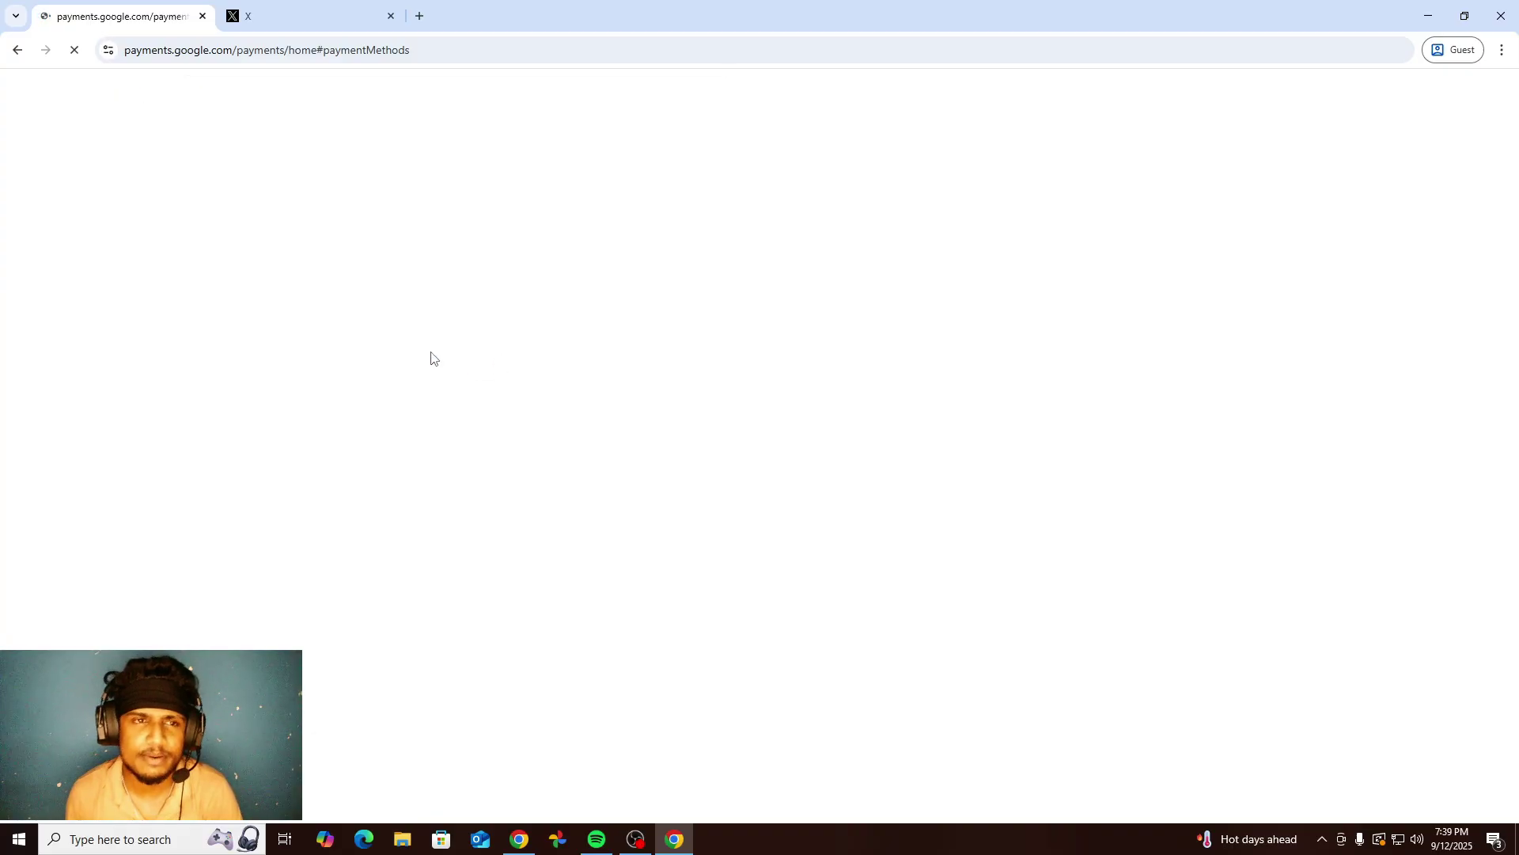
{"action": "left_click", "coordinate": [17, 52]}
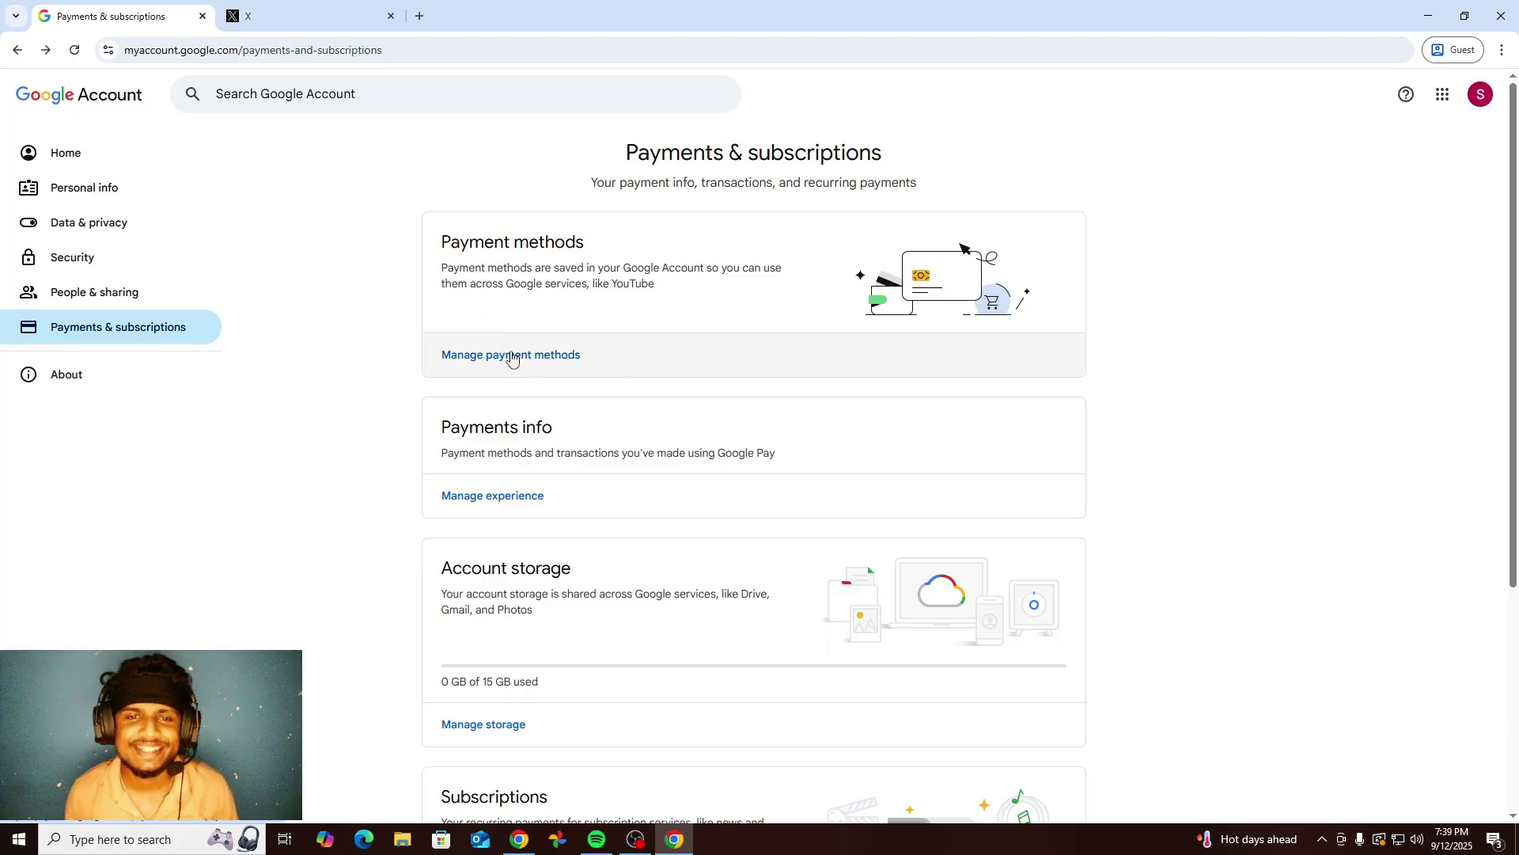
{"action": "scroll", "coordinate": [560, 311], "scroll_direction": "down", "scroll_amount": 3}
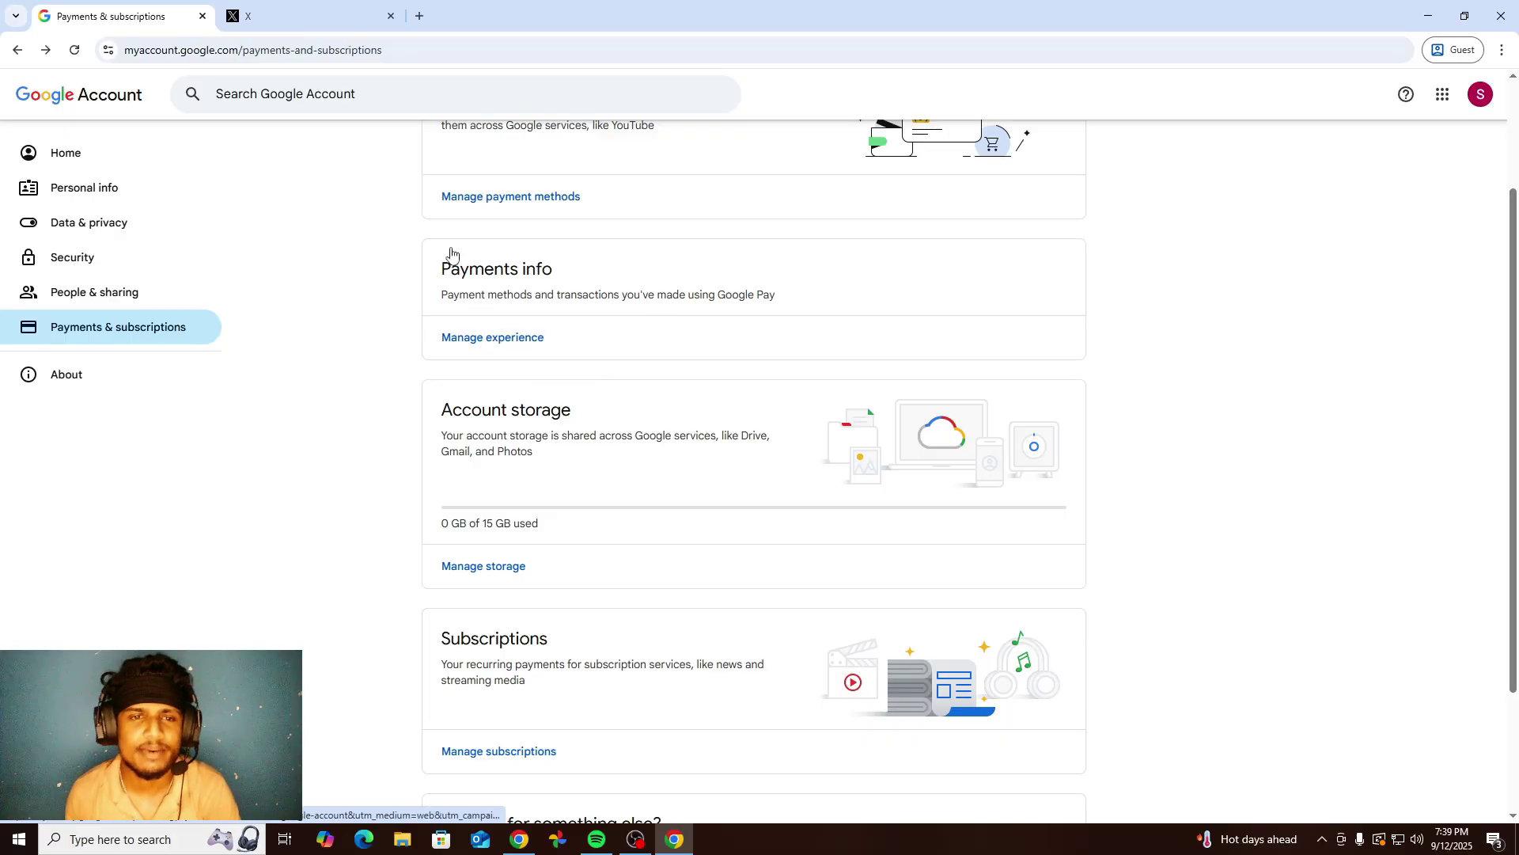
{"action": "scroll", "coordinate": [605, 294], "scroll_direction": "down", "scroll_amount": 1}
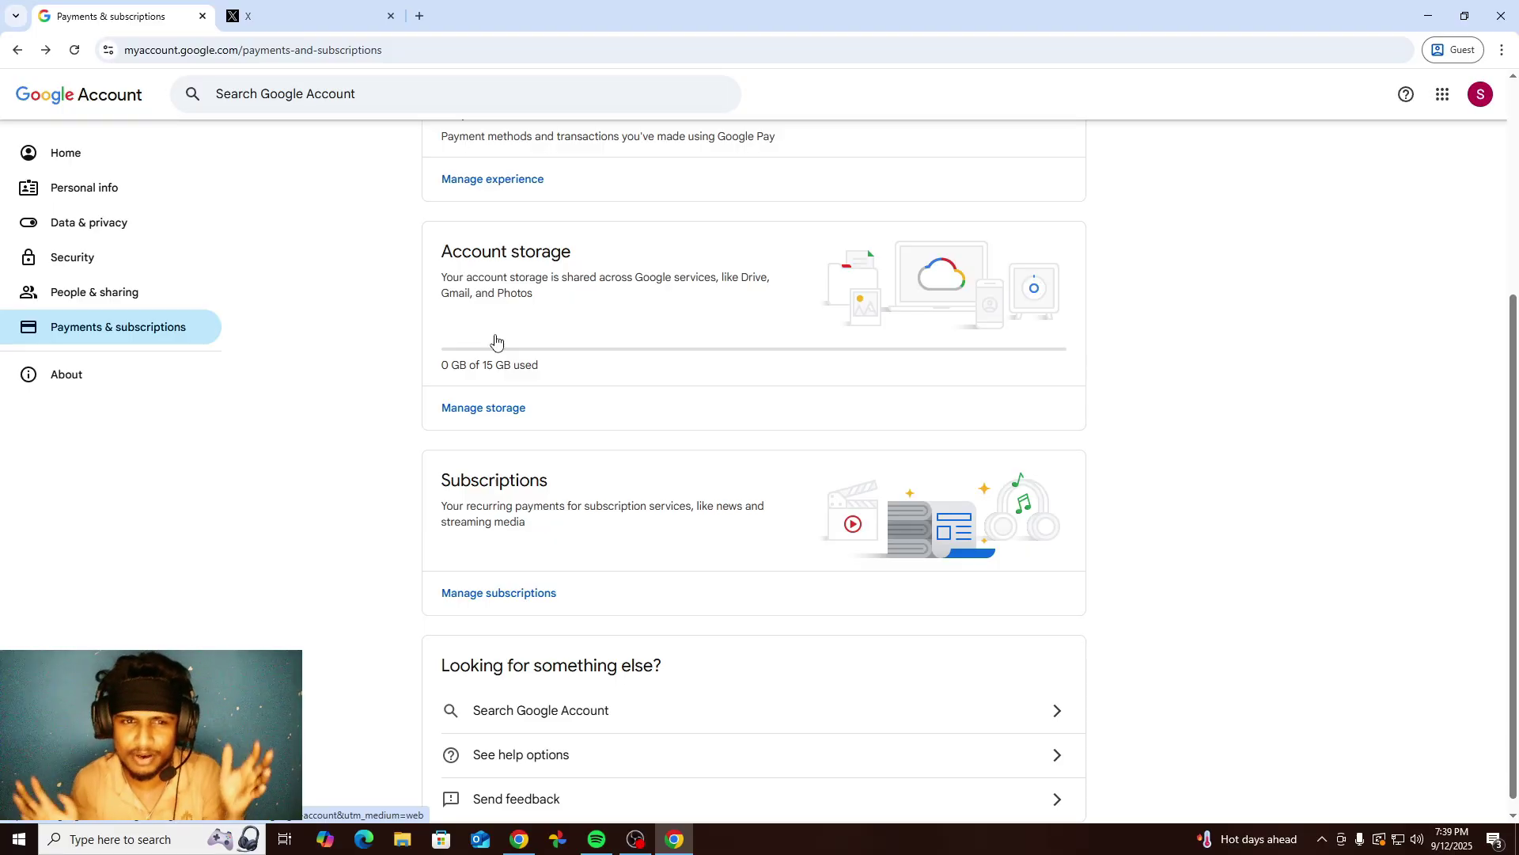
{"action": "scroll", "coordinate": [463, 338], "scroll_direction": "down", "scroll_amount": 1}
{"action": "scroll", "coordinate": [523, 388], "scroll_direction": "up", "scroll_amount": 4}
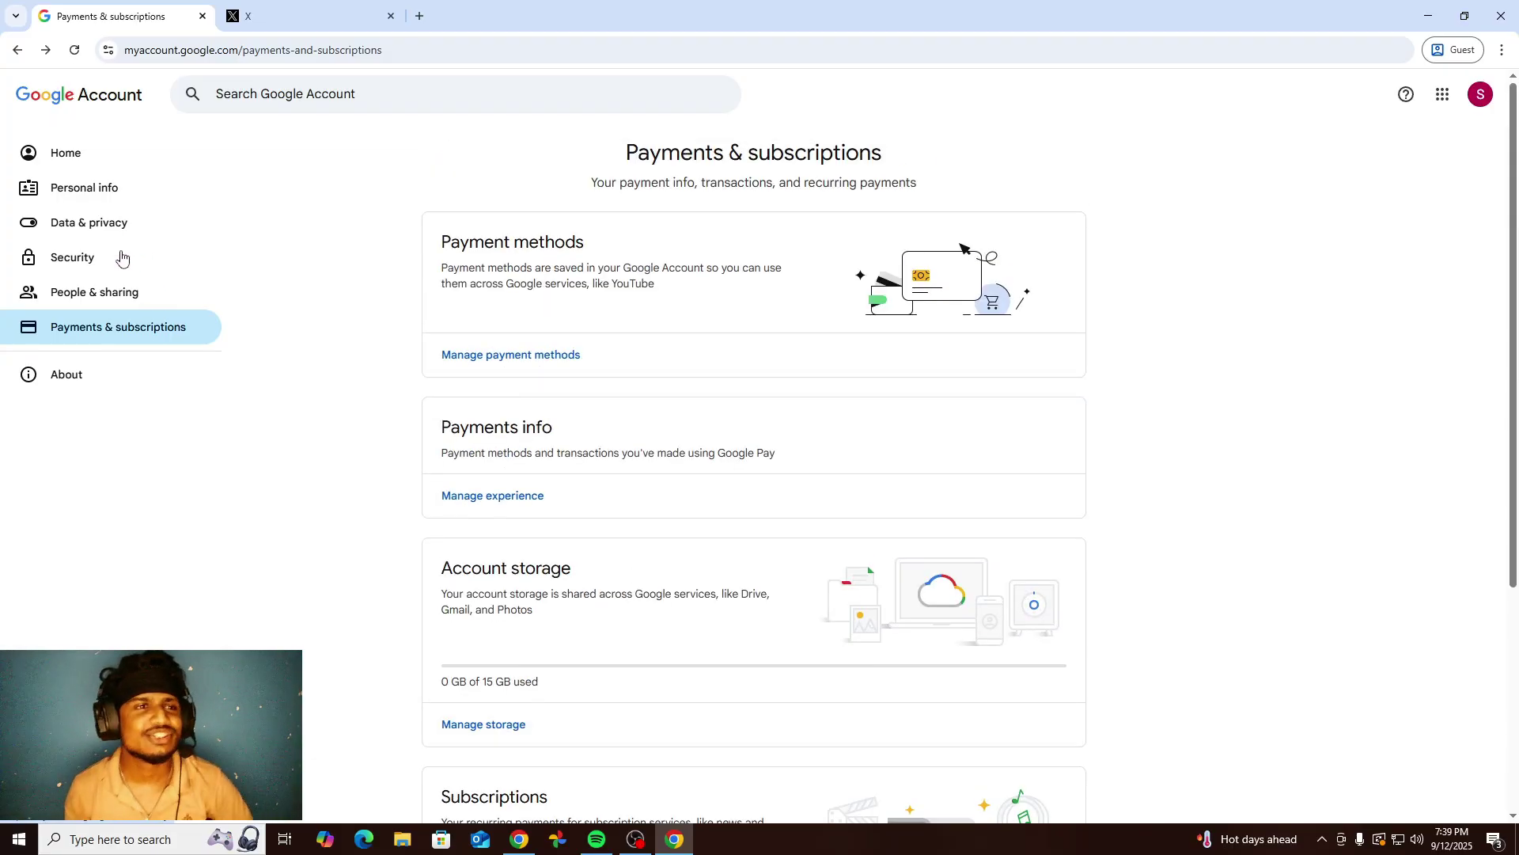
Step: Go back to the account Home page and briefly view the Google apps grid
{"action": "left_click", "coordinate": [130, 162]}
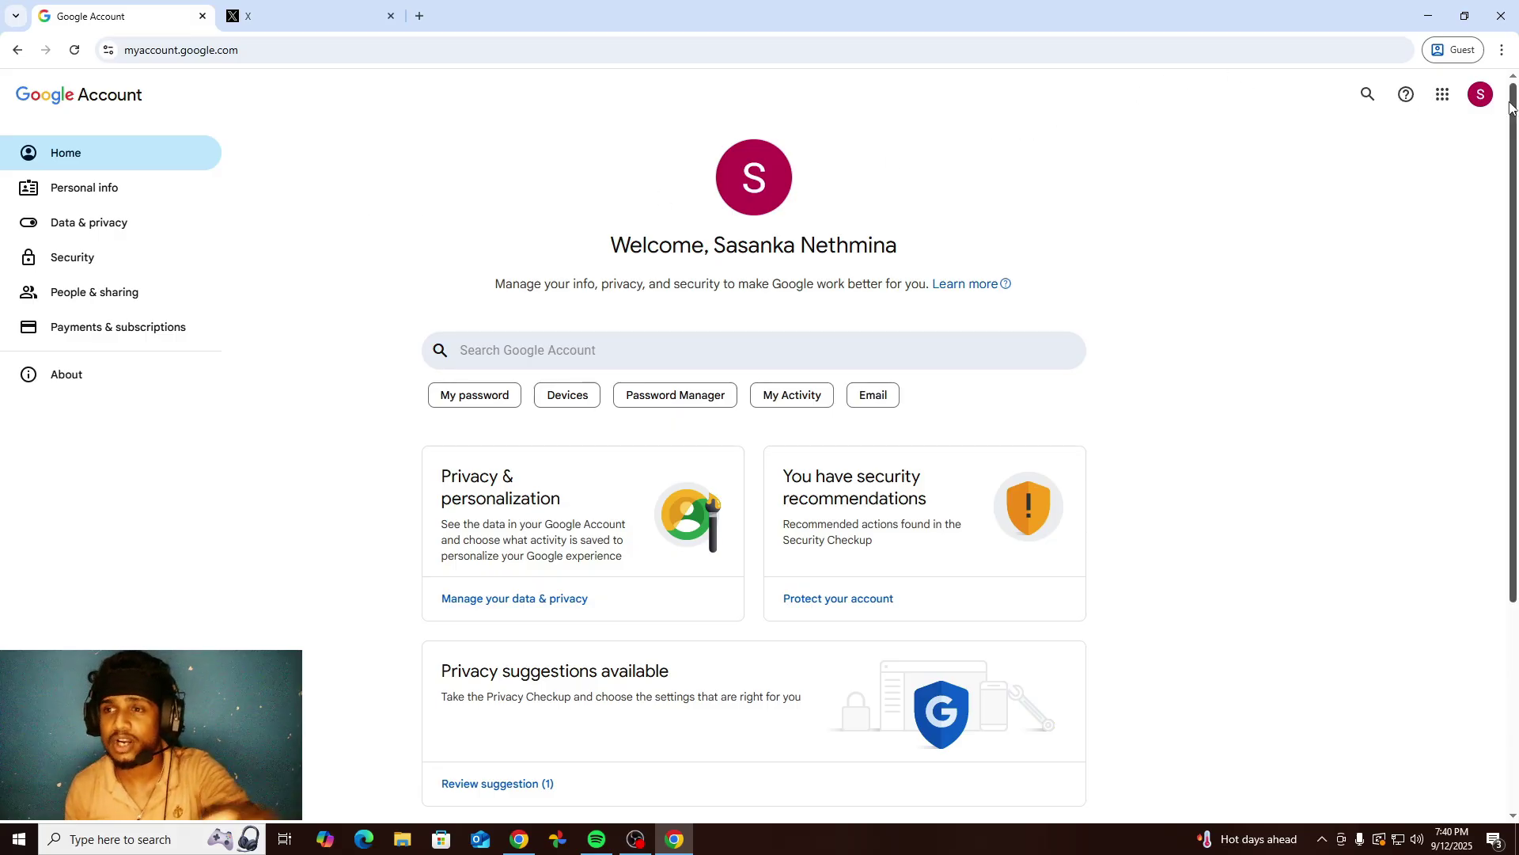
{"action": "left_click", "coordinate": [1449, 111]}
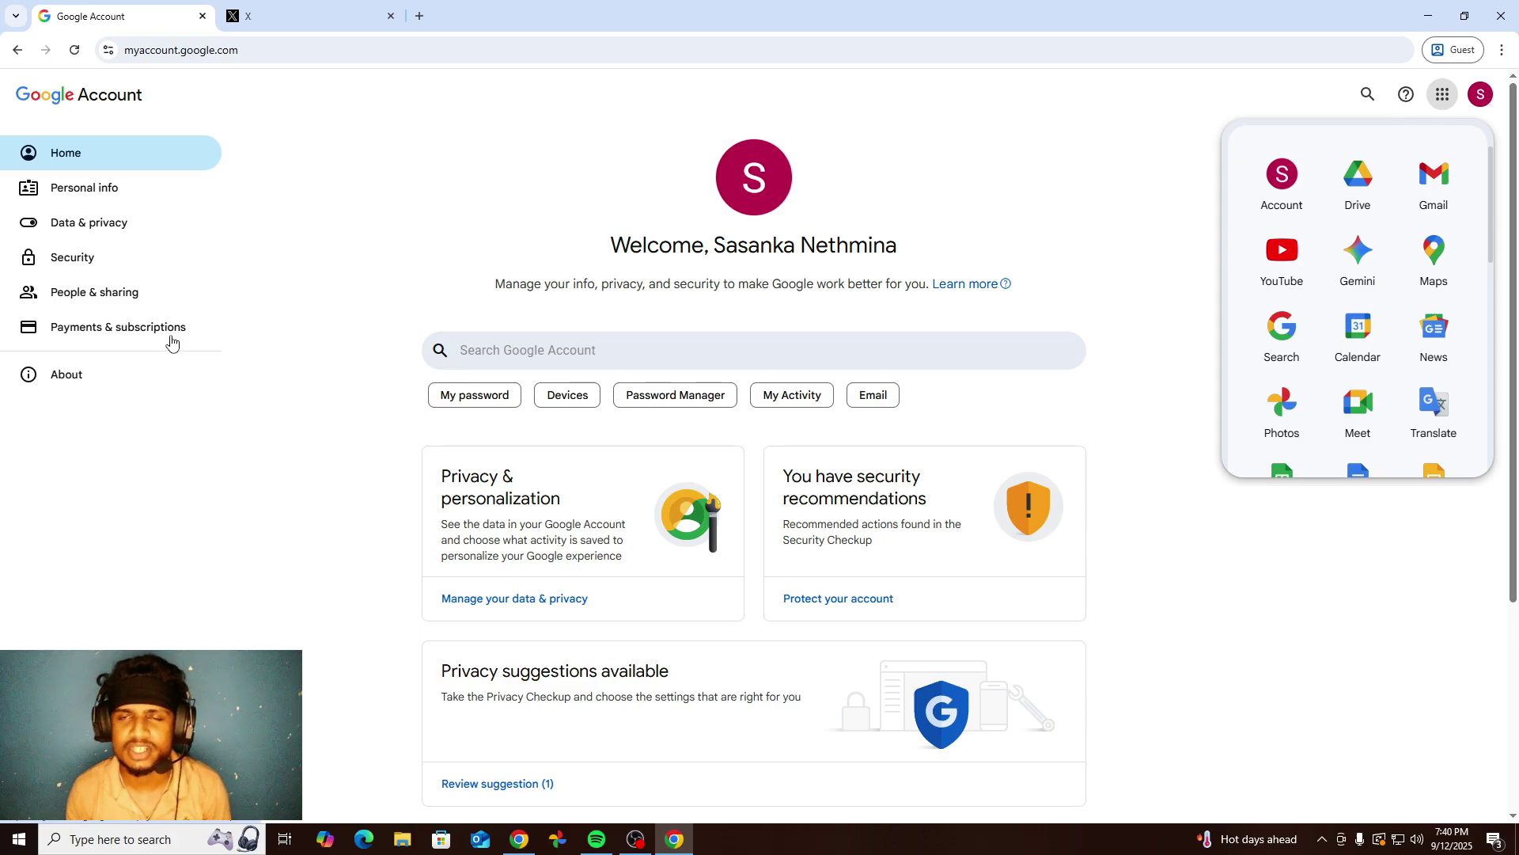
{"action": "left_click", "coordinate": [583, 156]}
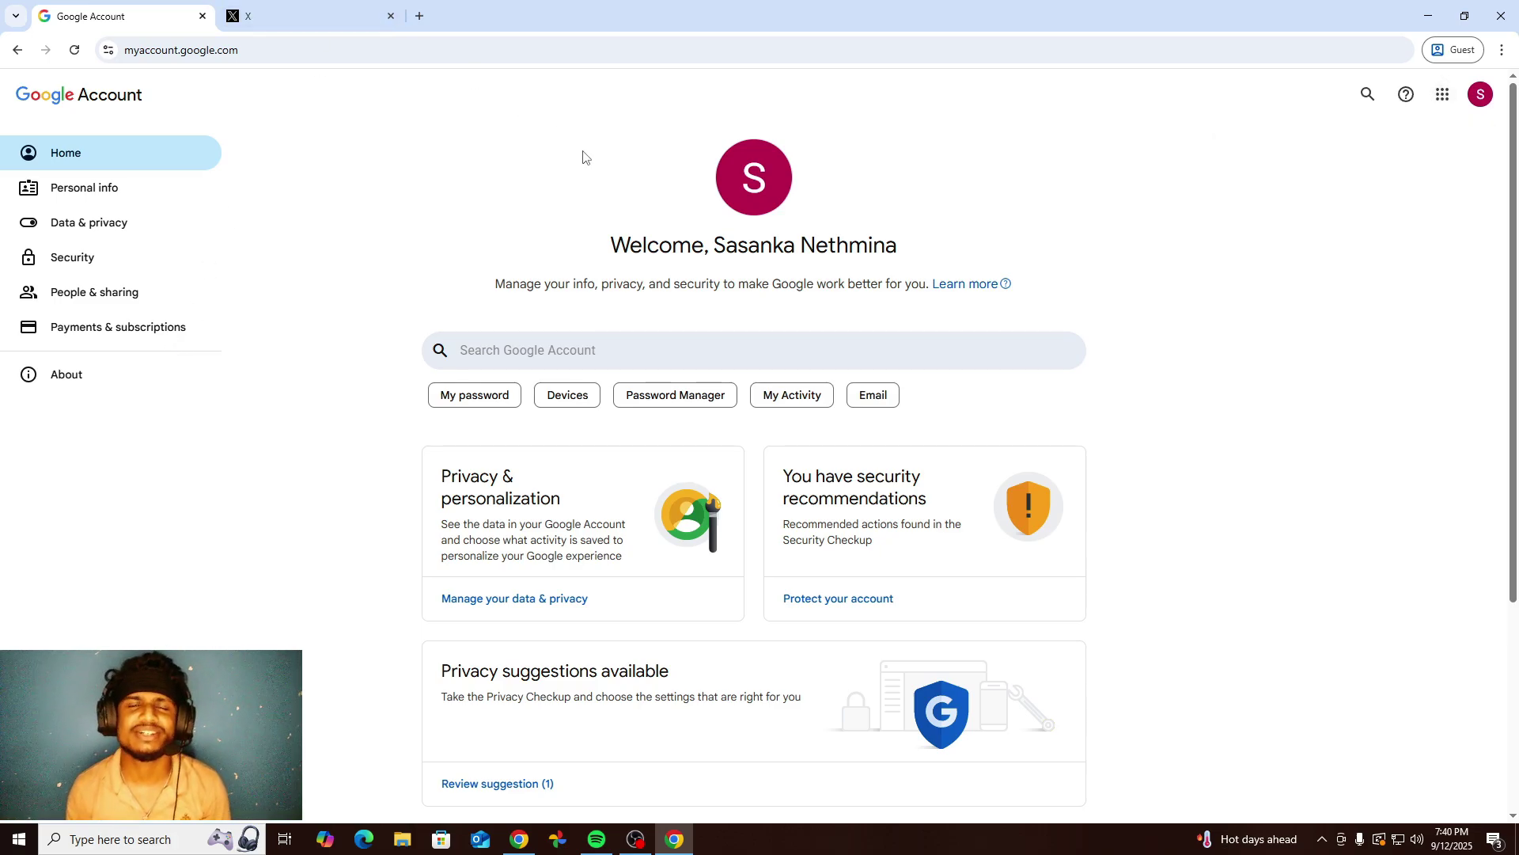